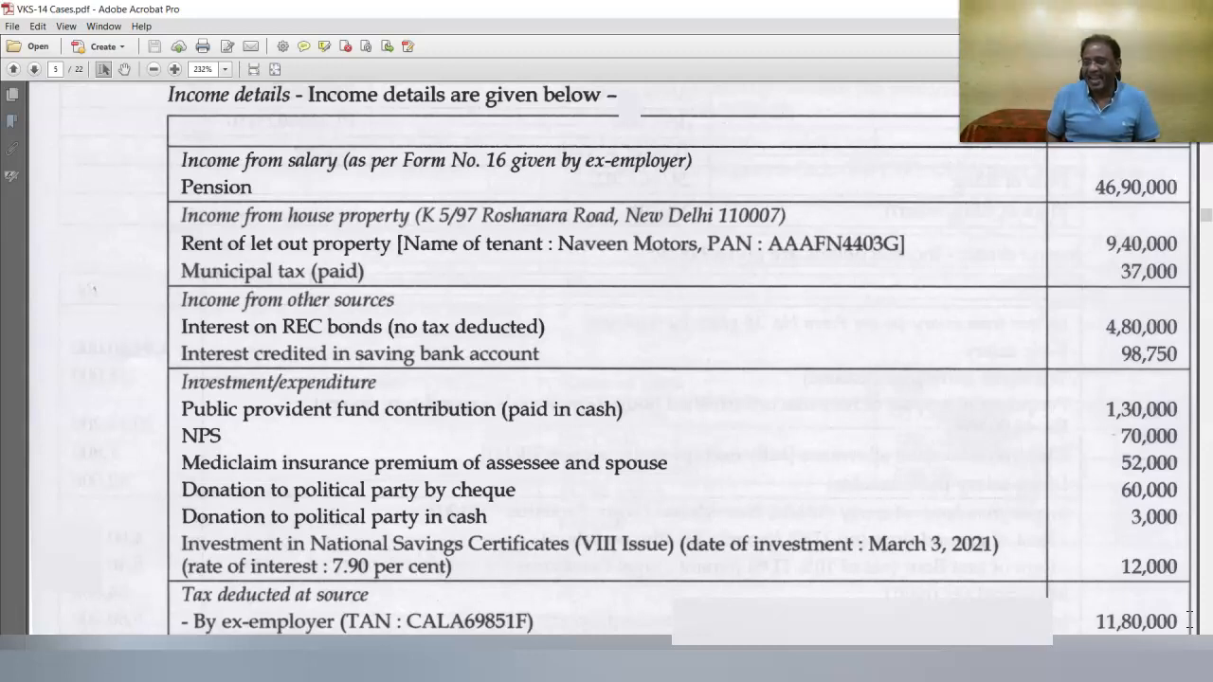
Scroll the PDF down through the self-assessment tax and Assets tables
scroll(1153, 199, "down", 4)
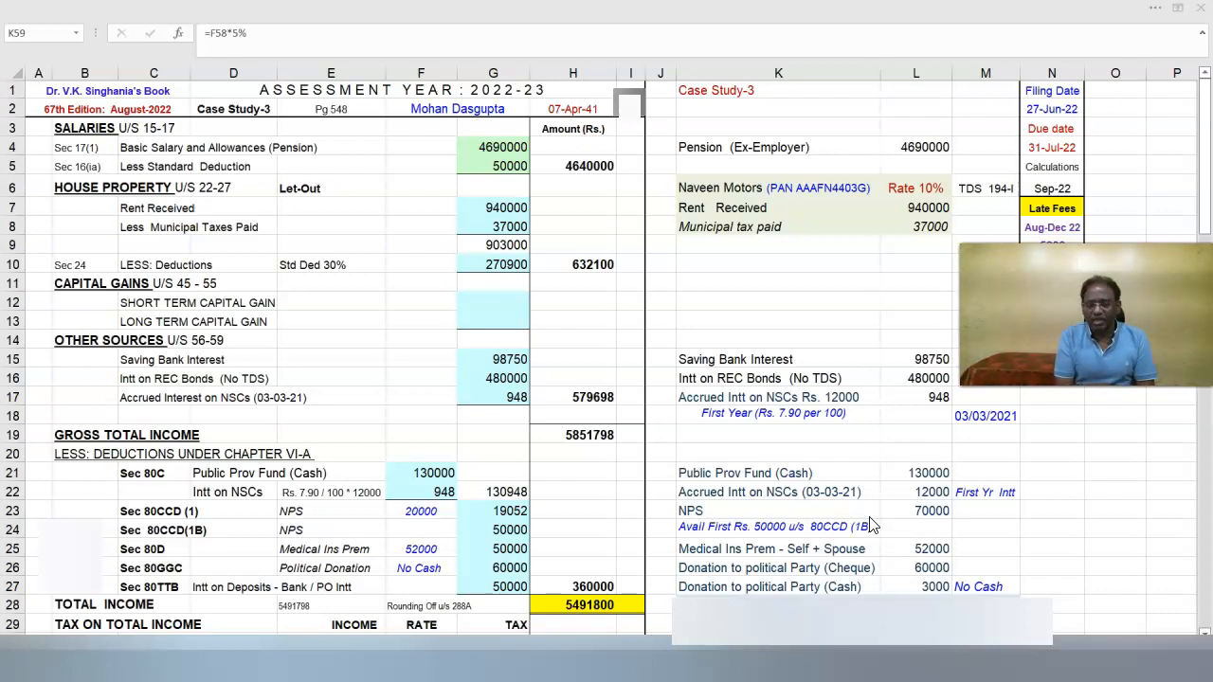
Switch to the browser tab showing the incometax.gov.in e-Filing home page
left_click(318, 115)
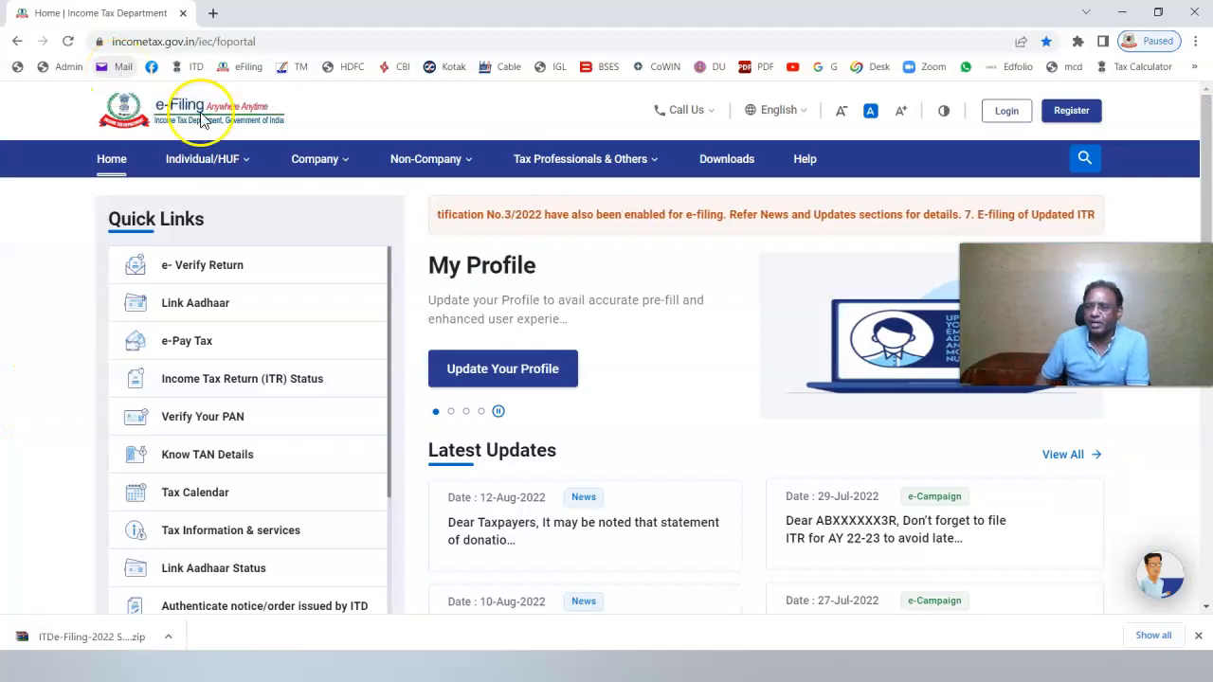
From the portal's Downloads page, download the Common Offline Utility (ITR 1 to ITR 4) for AY 2022-23
left_click(727, 159)
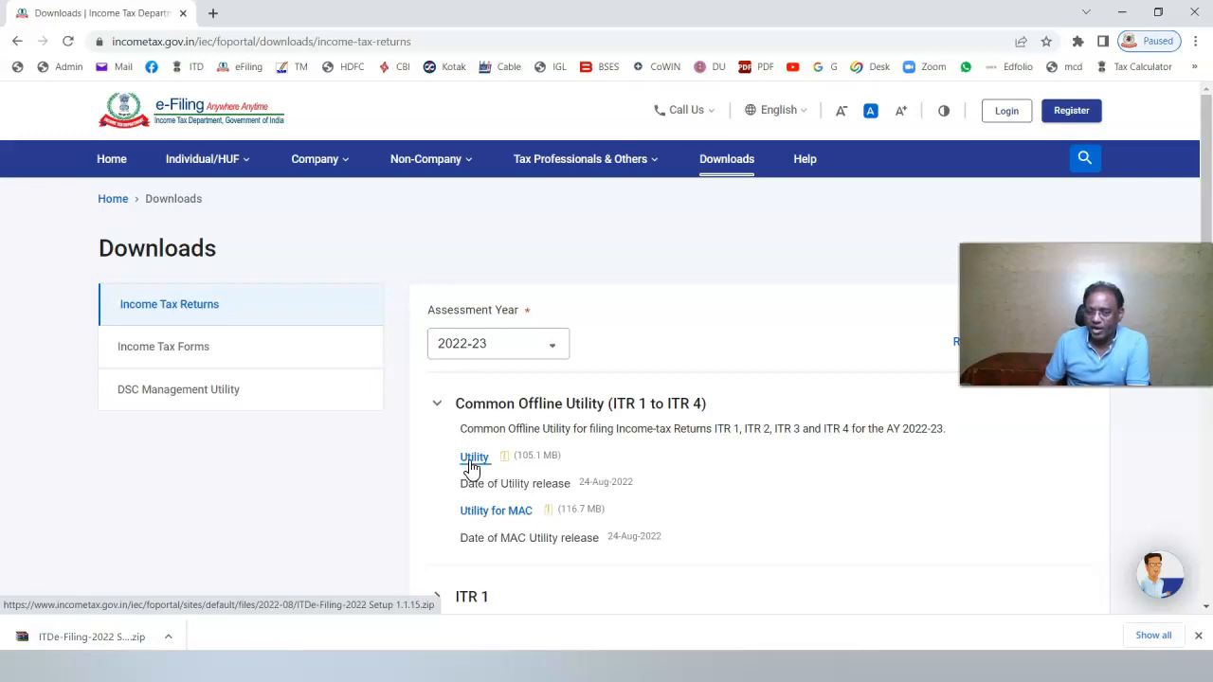
left_click(474, 457)
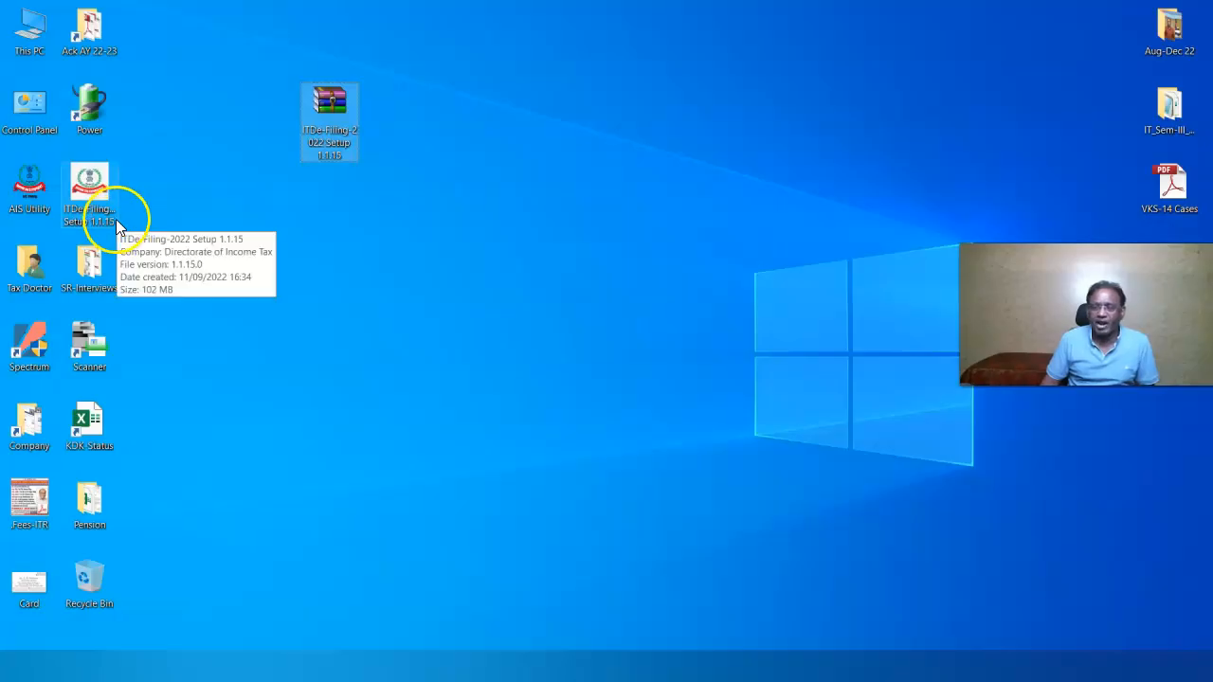
Delete the old setup icon, extract the archive to an 'ITDe-Filing-2022 Setup 1.1.15' folder, and open it
right_click(92, 201)
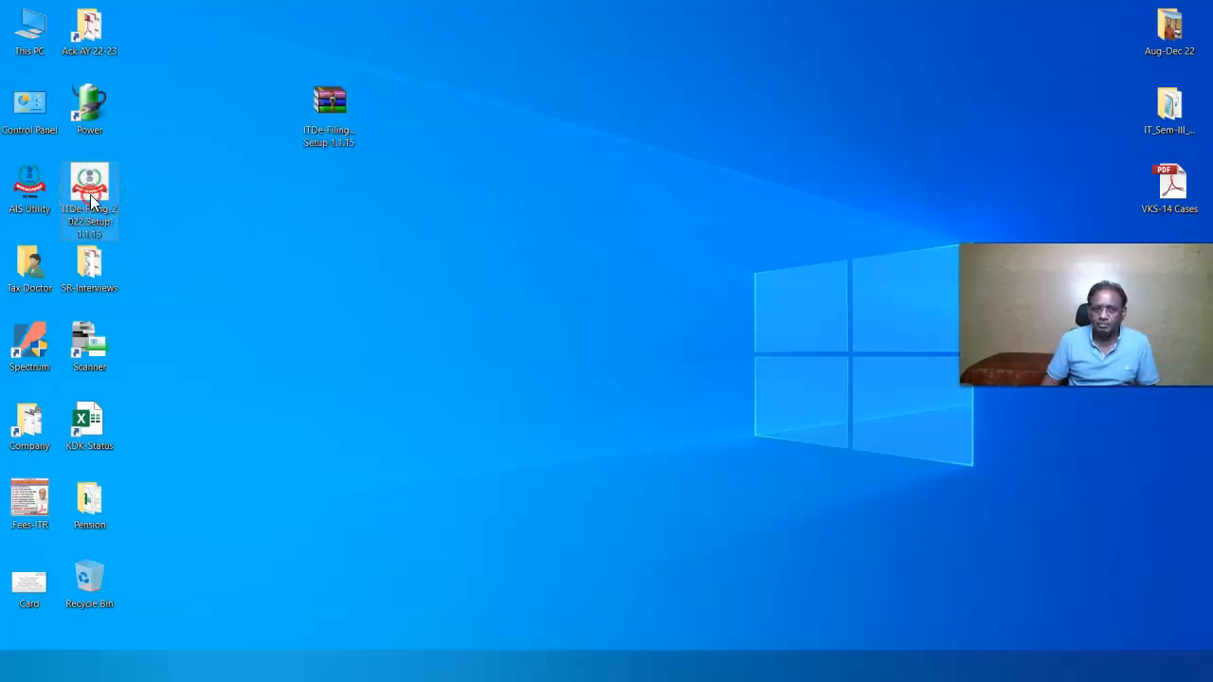
left_click(154, 607)
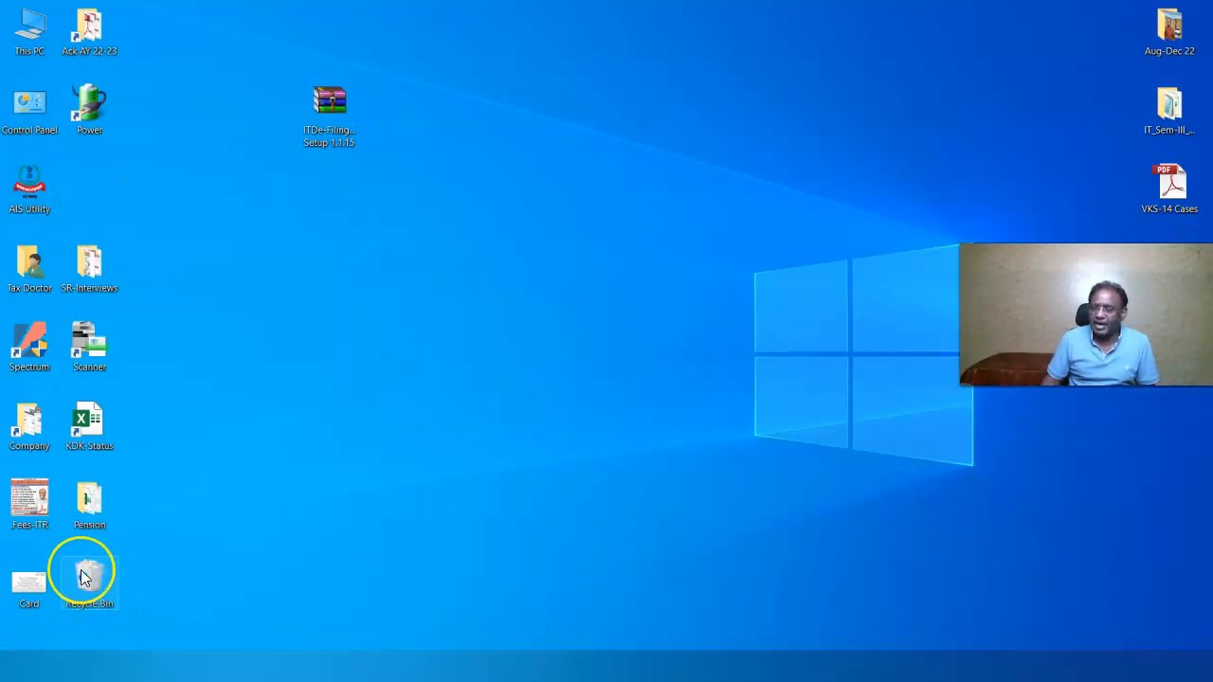
right_click(329, 100)
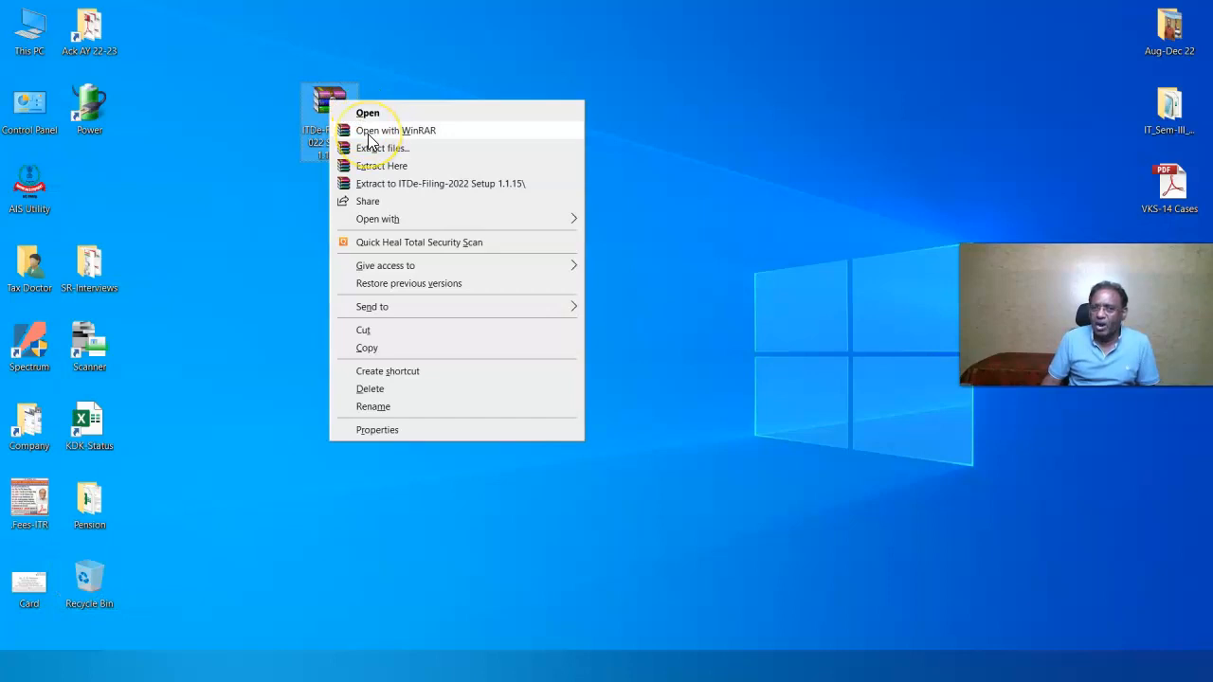
left_click(376, 189)
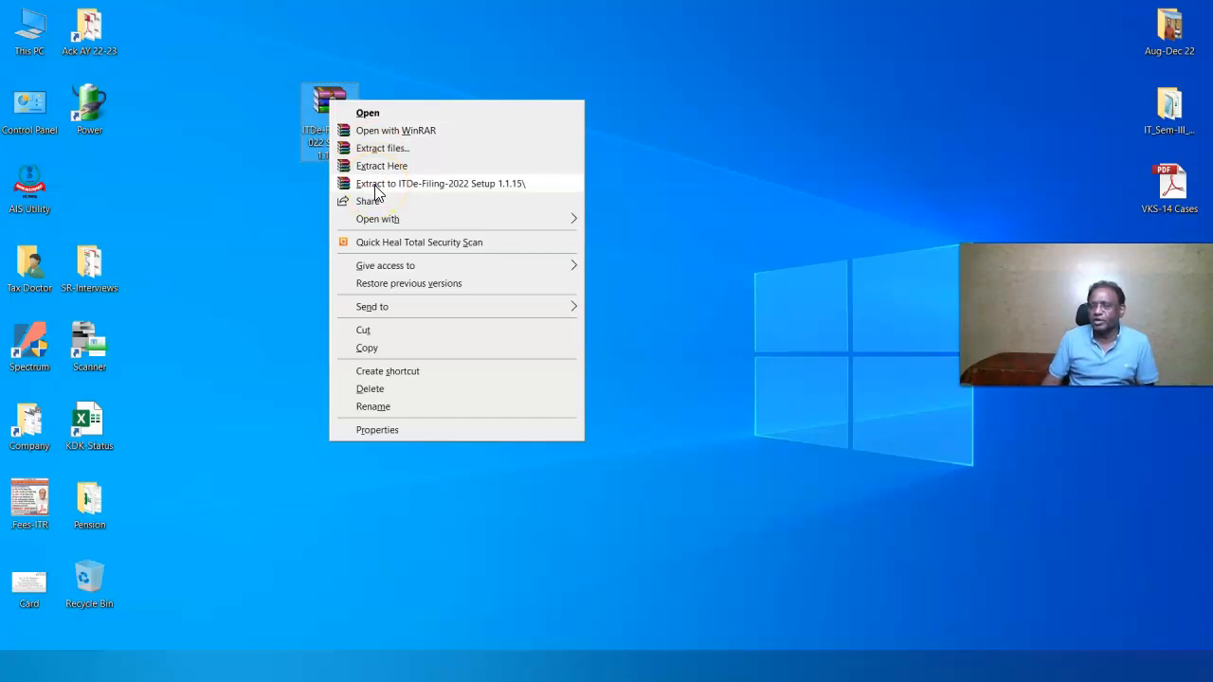
left_click(376, 187)
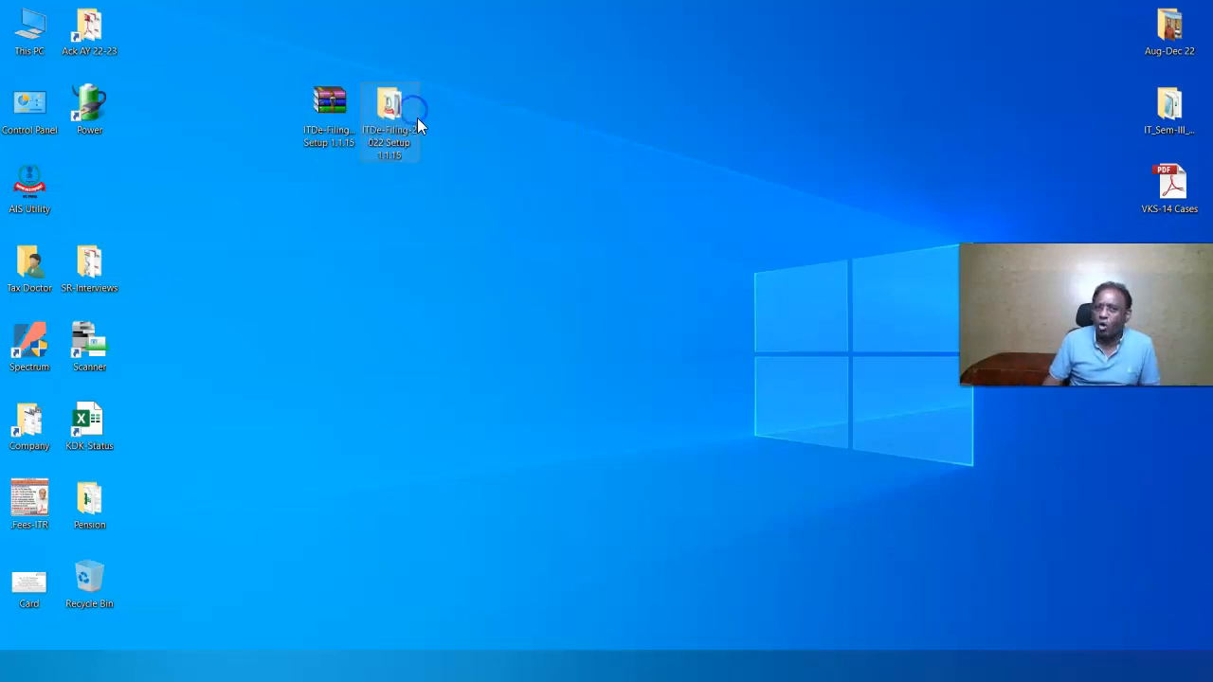
right_click(393, 114)
left_click(423, 129)
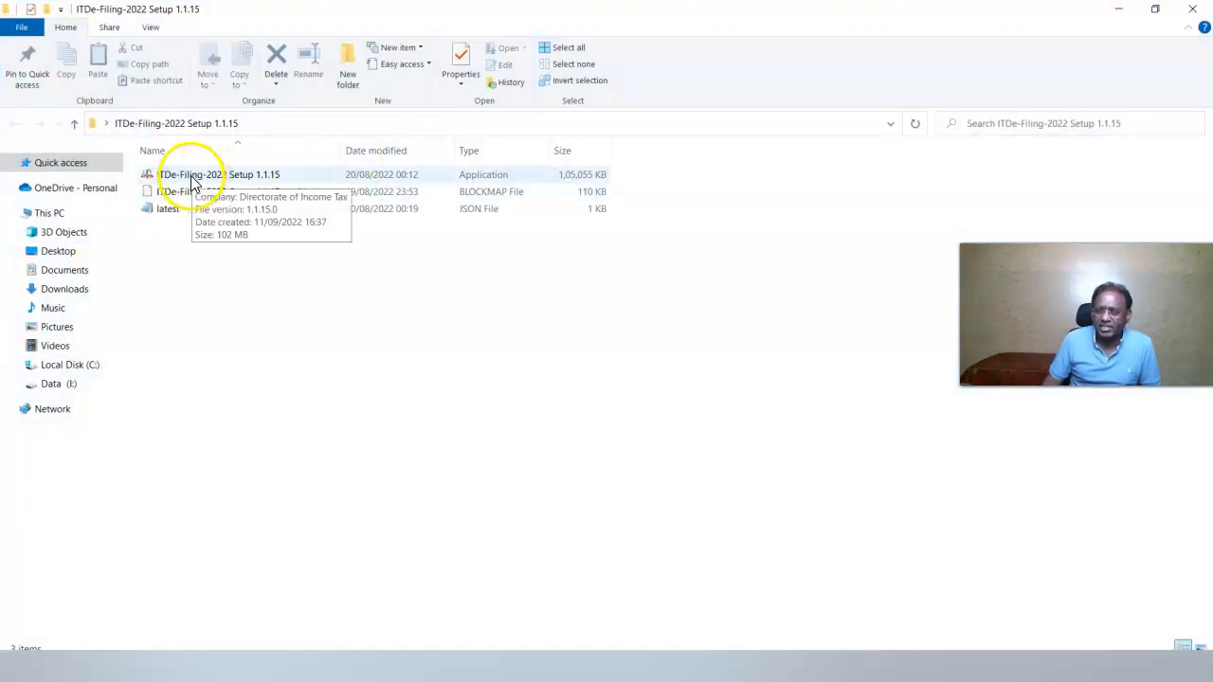
Copy the ITDe-Filing-2022 Setup 1.1.15 application and paste it onto the desktop
right_click(194, 179)
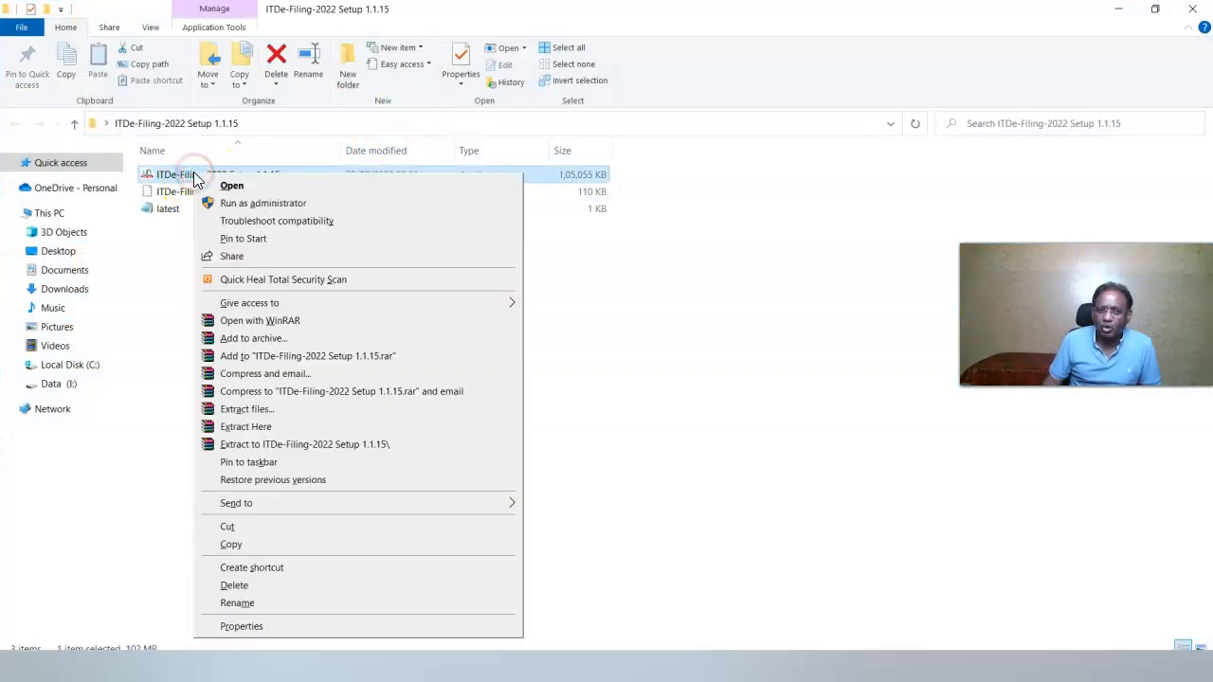
left_click(799, 195)
left_click(1118, 8)
right_click(318, 212)
left_click(351, 286)
Remove the extracted folder and zip archive, then place the setup icon in the left column
left_click_drag(330, 182, 88, 588)
left_click_drag(327, 100, 87, 580)
left_click_drag(337, 184, 111, 204)
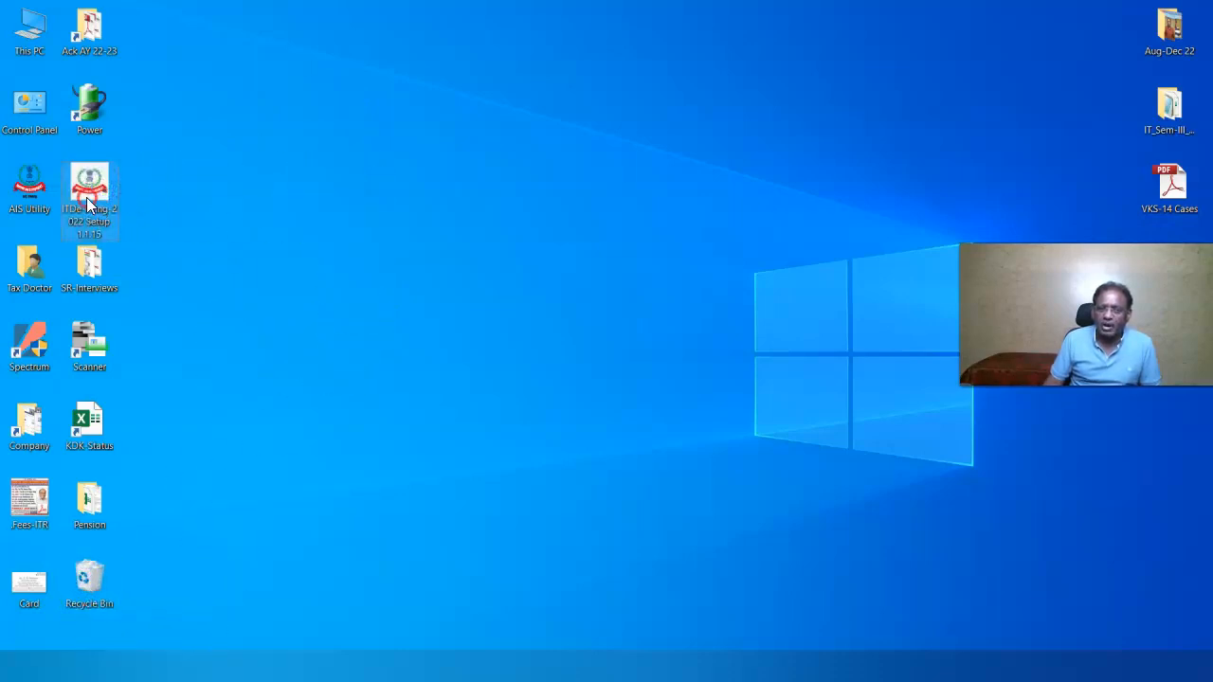
Run the ITDe-Filing-2022 Setup 1.1.15 installer to install and launch the Desktop Utility
right_click(87, 197)
left_click(119, 202)
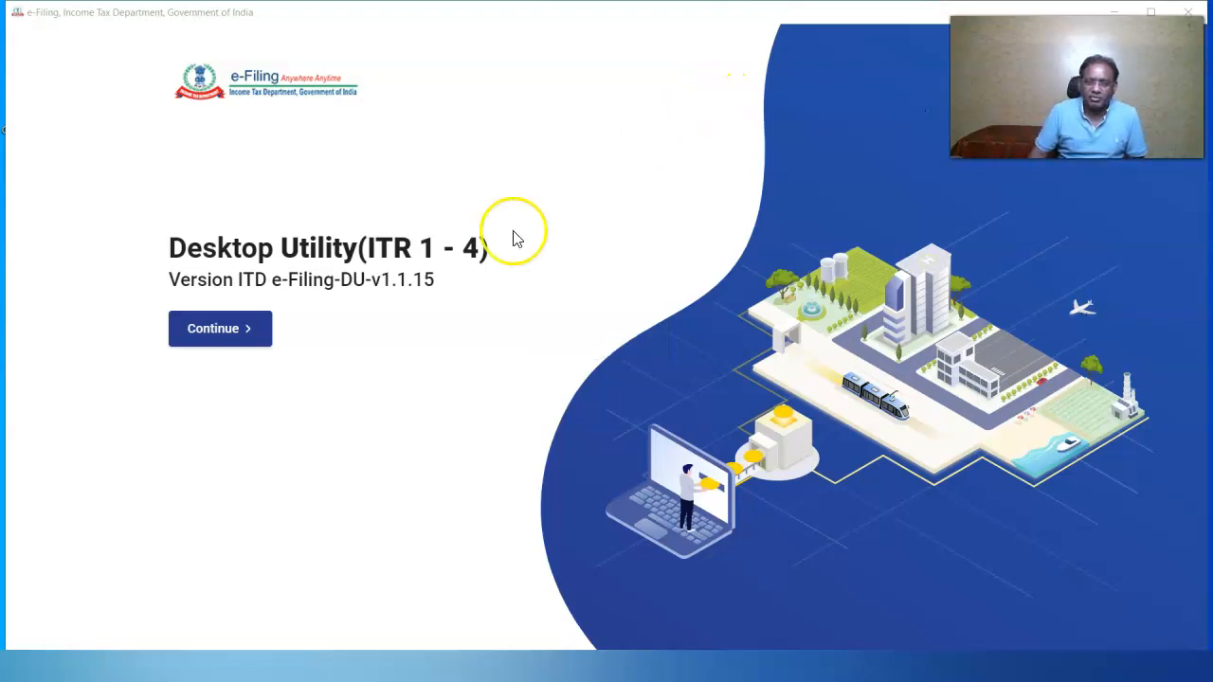
Go past the welcome screen and view the Draft Version of Returns listing two ITR 2 drafts
left_click(220, 328)
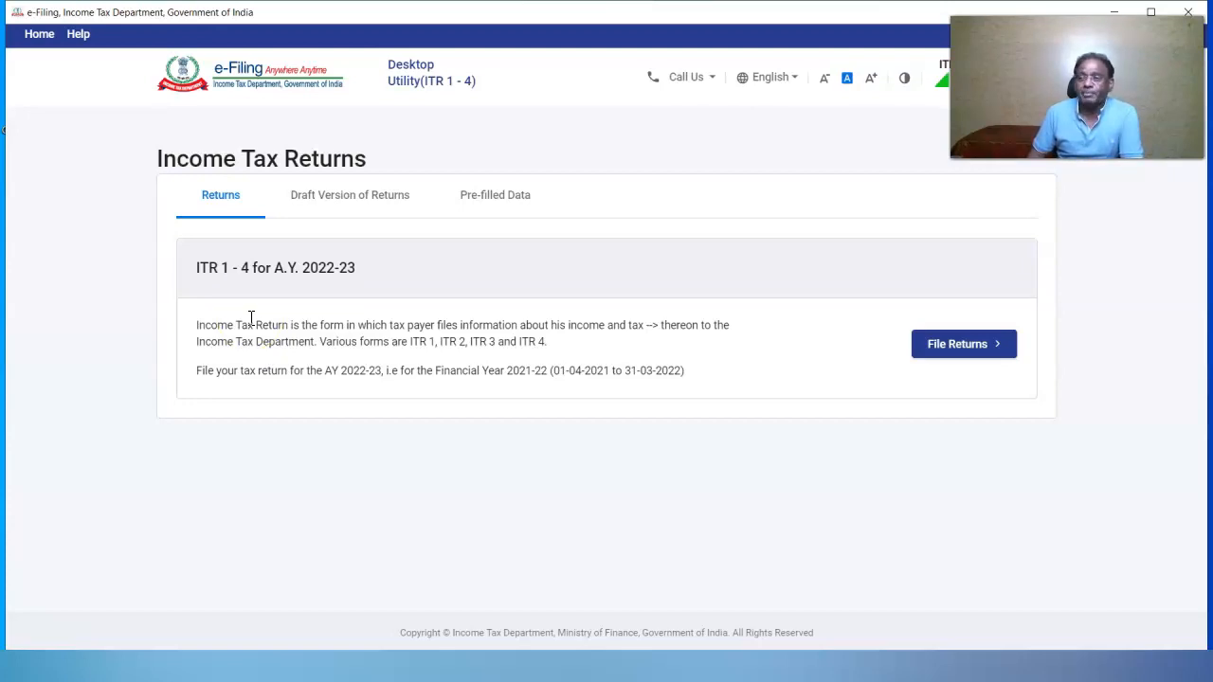
left_click(341, 200)
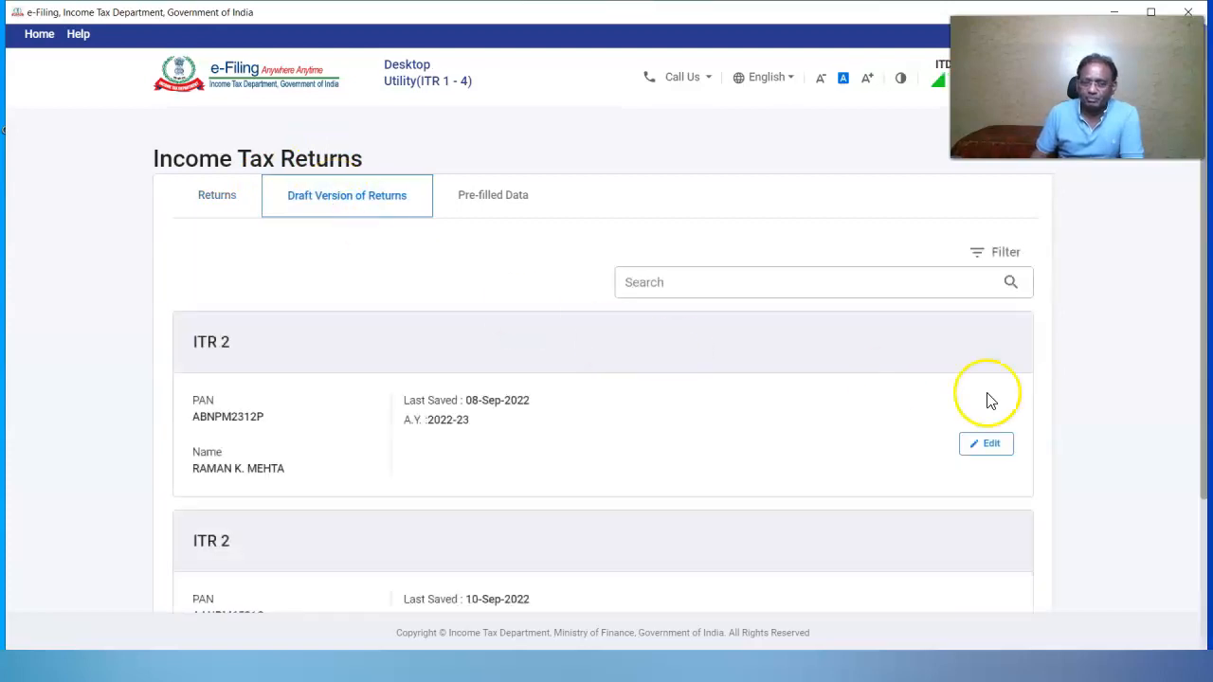
left_click_drag(1204, 452, 1194, 560)
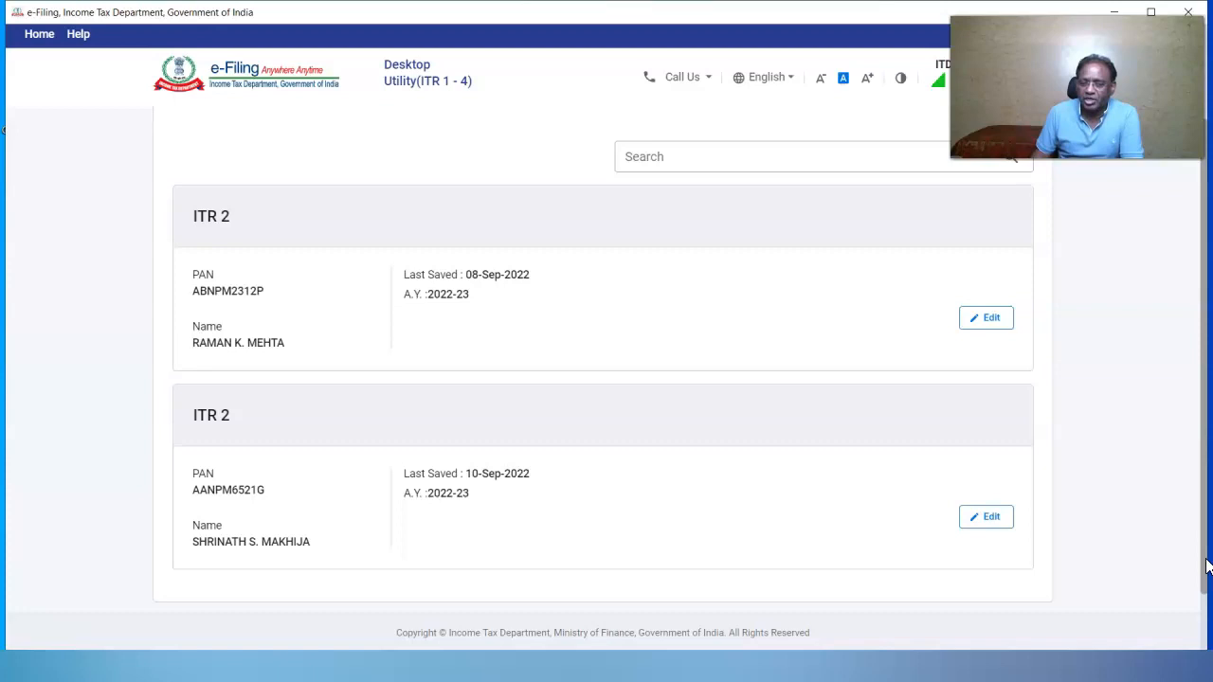
left_click_drag(1206, 566, 1203, 431)
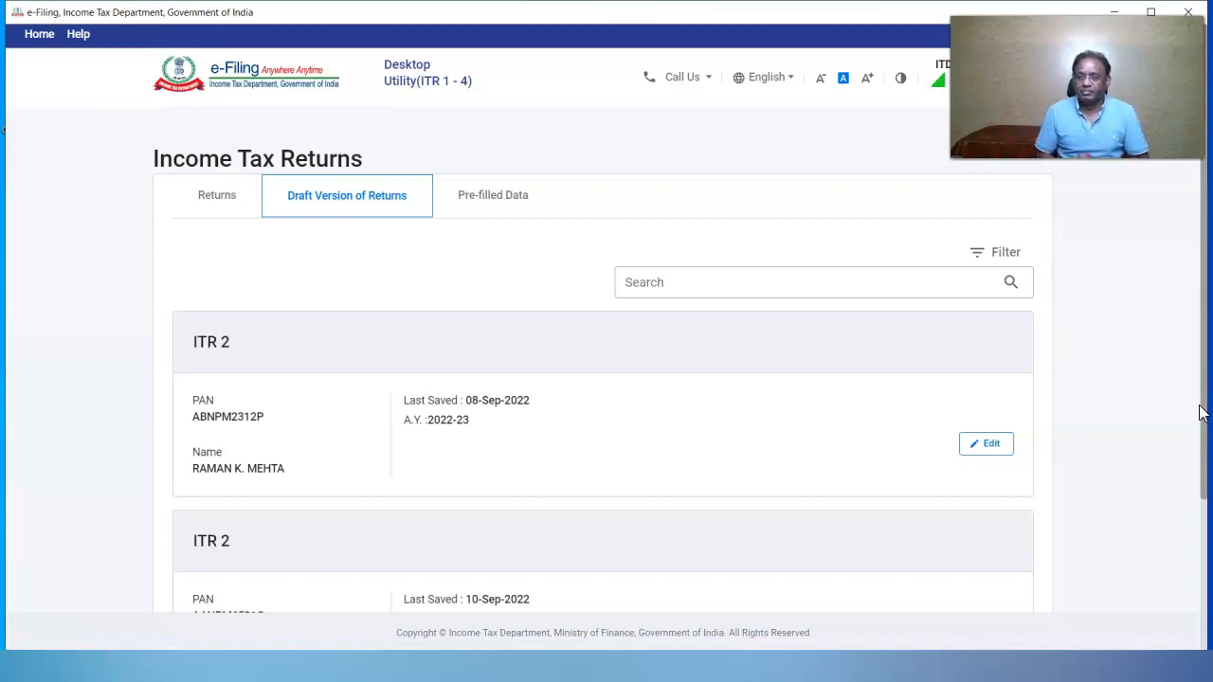
Start filing an A.Y. 2022-23 return using the Import Pre-filled Data option
left_click(234, 197)
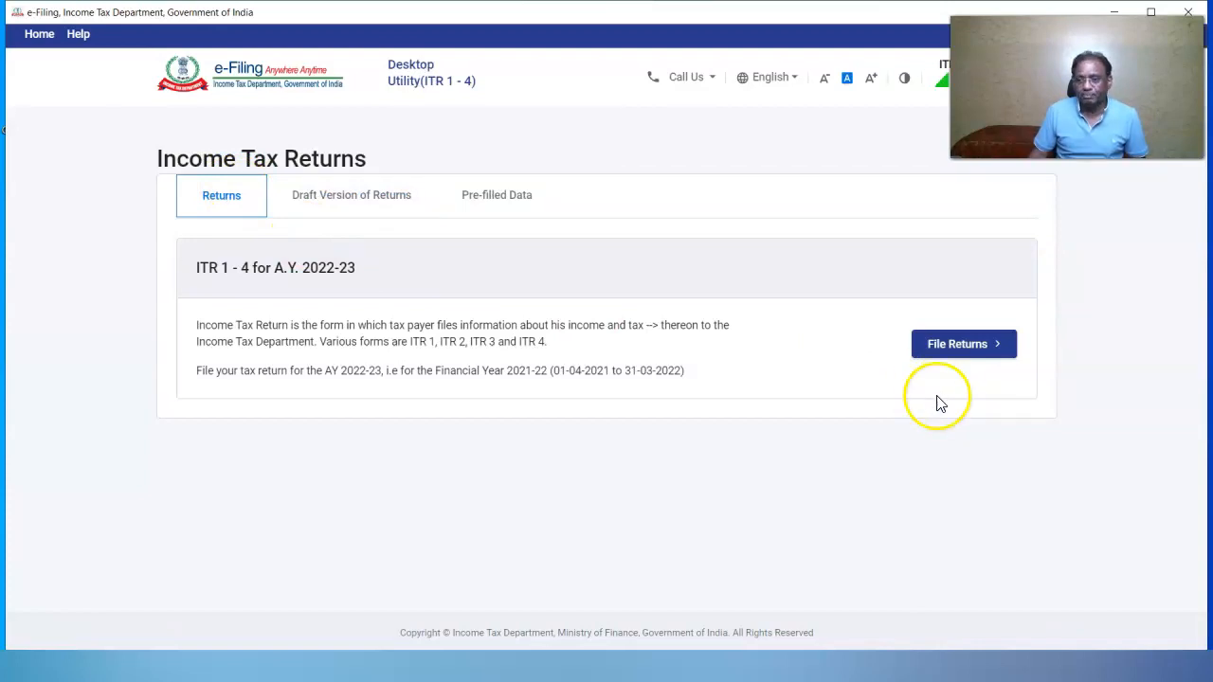
left_click(938, 362)
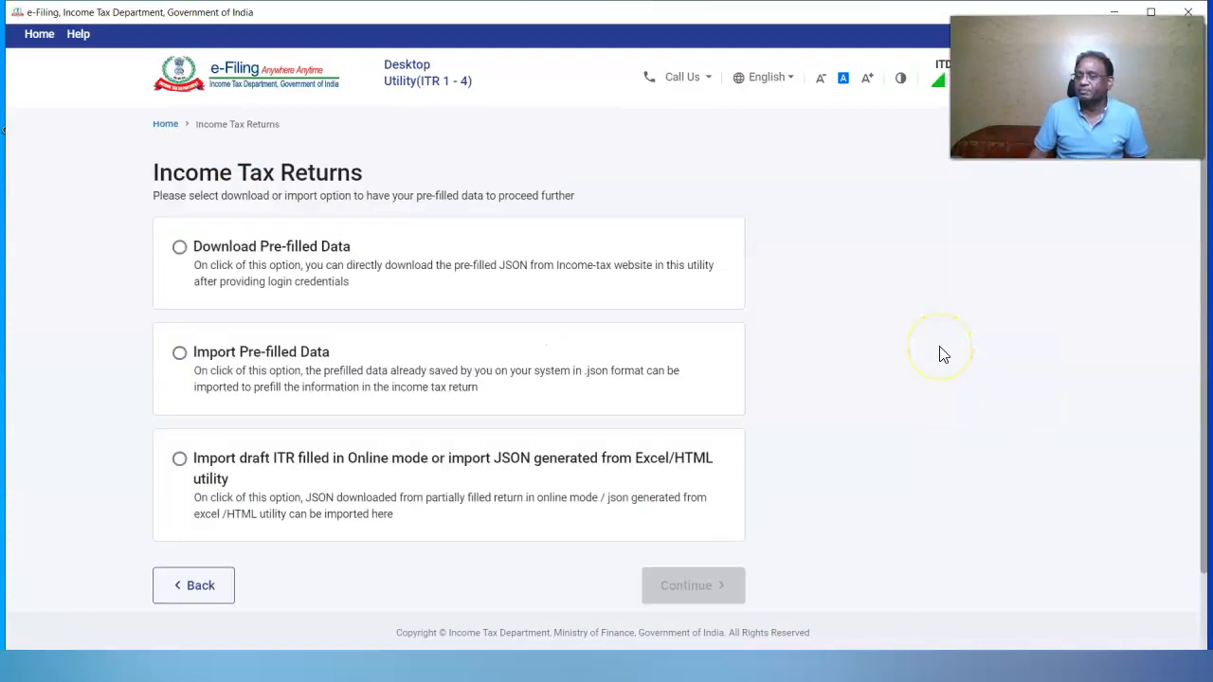
left_click(180, 354)
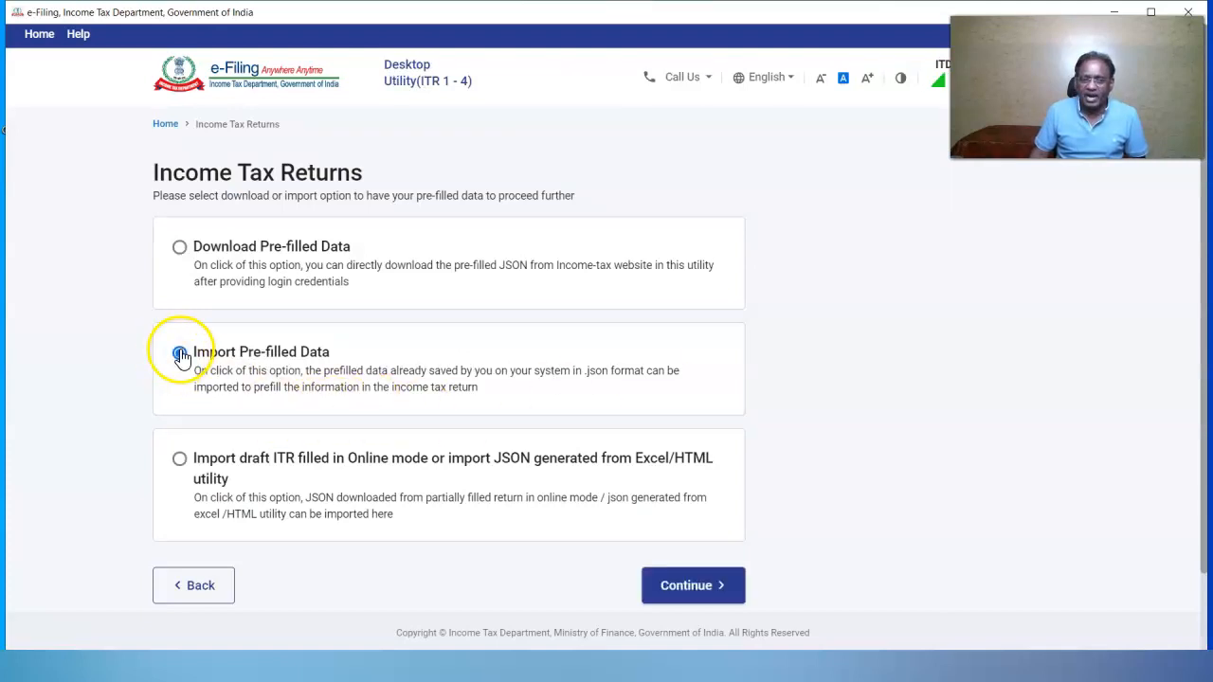
left_click(716, 589)
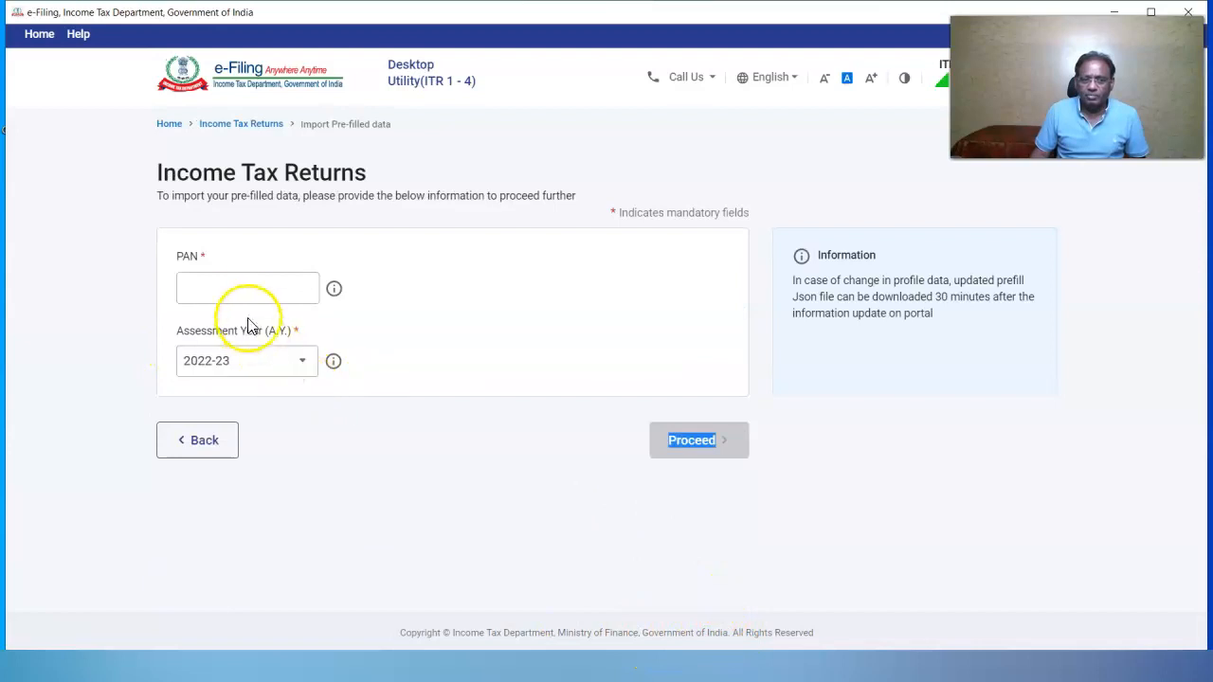
Paste the taxpayer's PAN and proceed with assessment year 2022-23
left_click(237, 289)
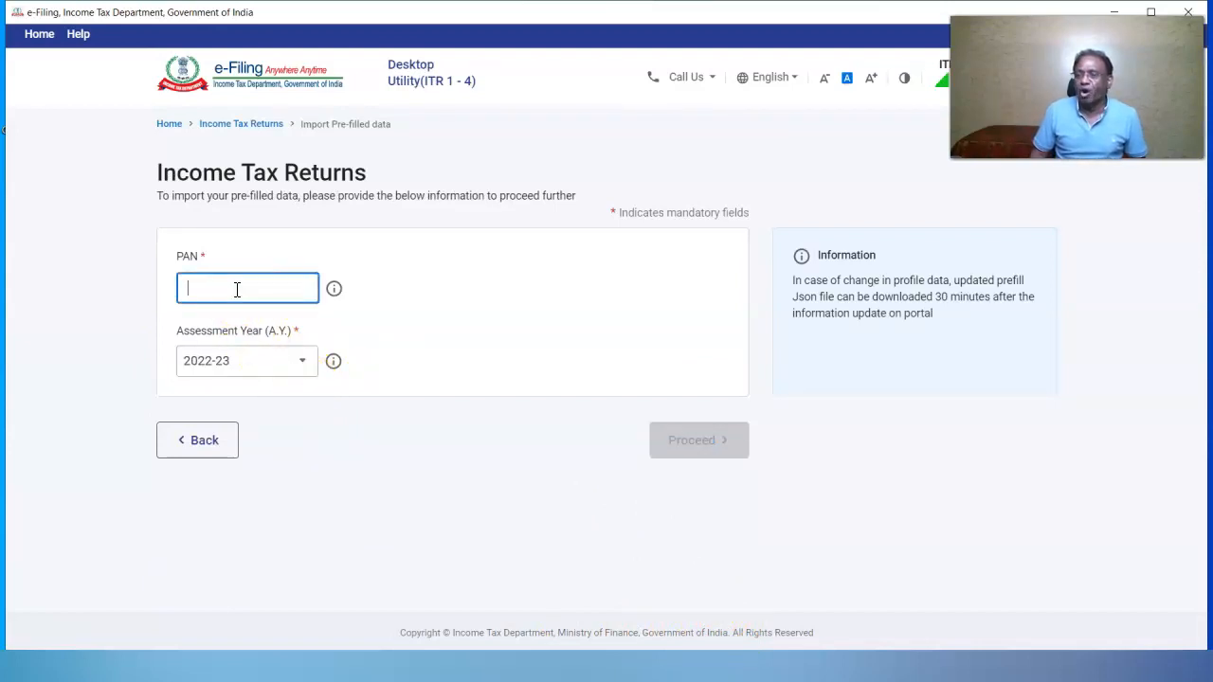
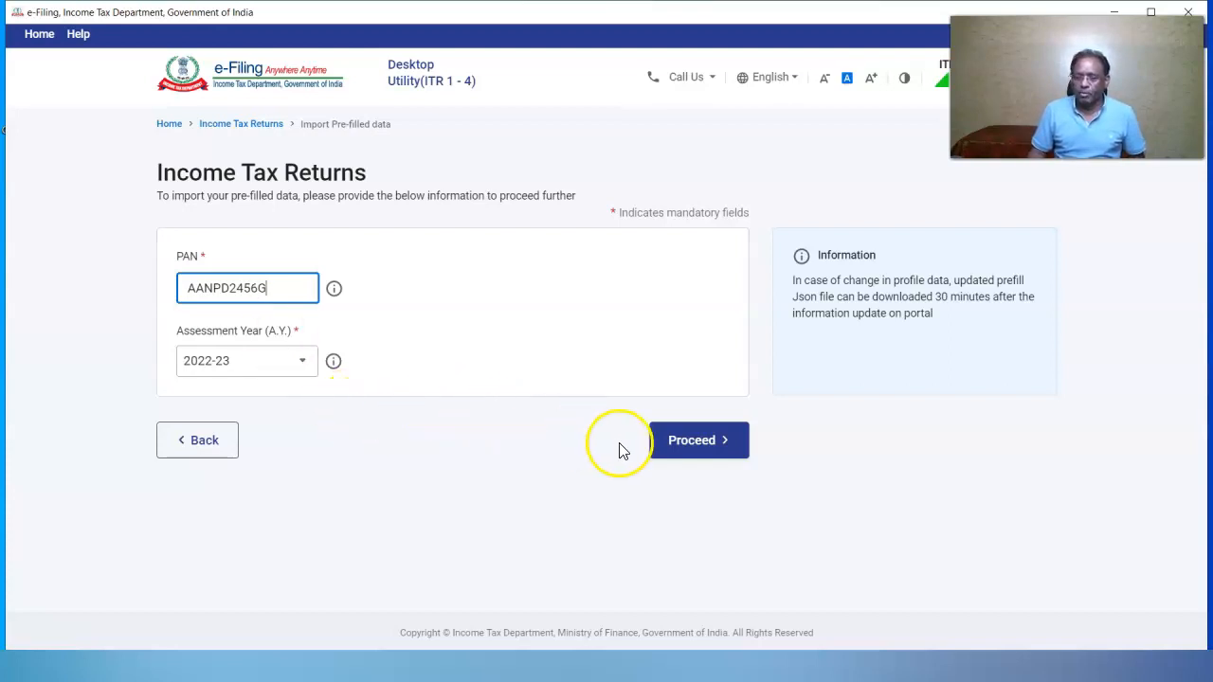
left_click(675, 443)
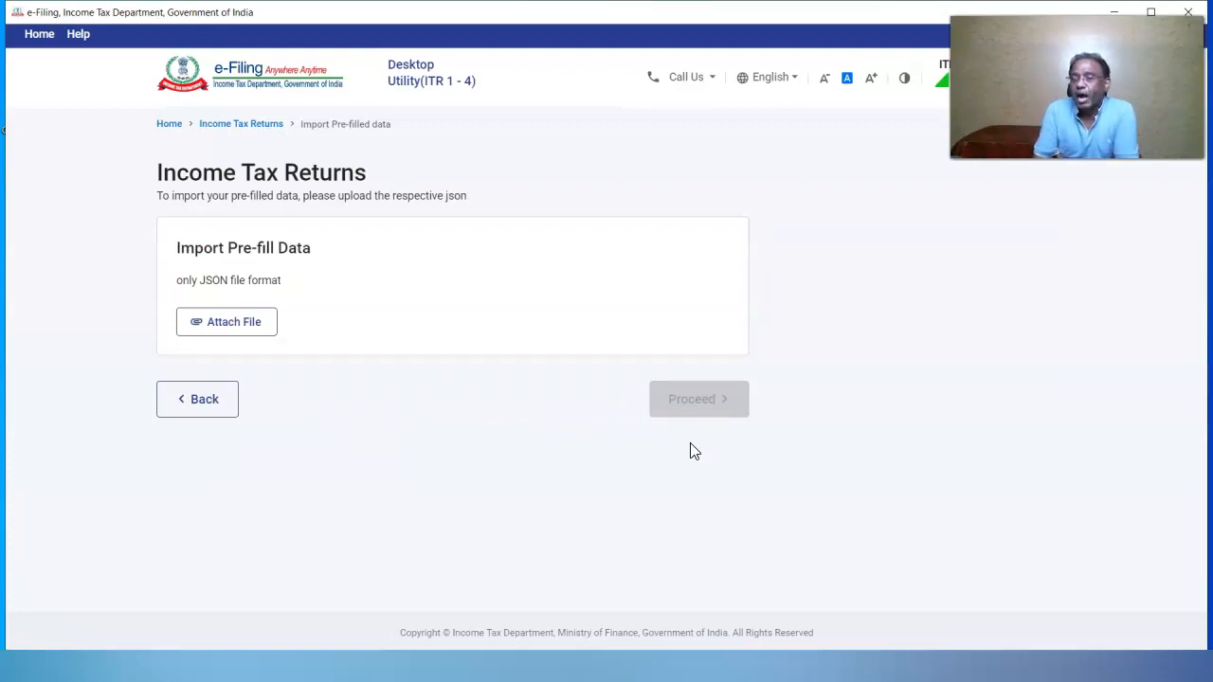
On Taxclasses, open the SEM-III (ITR-2) case list and download the Case-3 Pre Filled-3 JSON
left_click(667, 482)
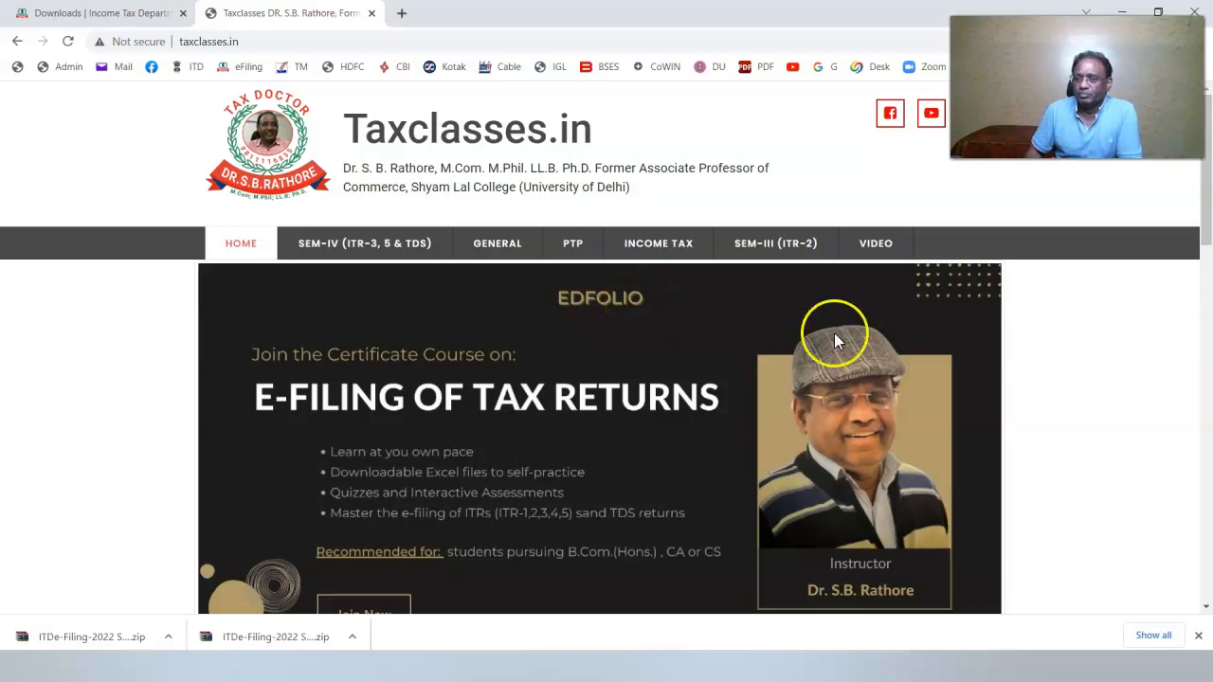
left_click(784, 248)
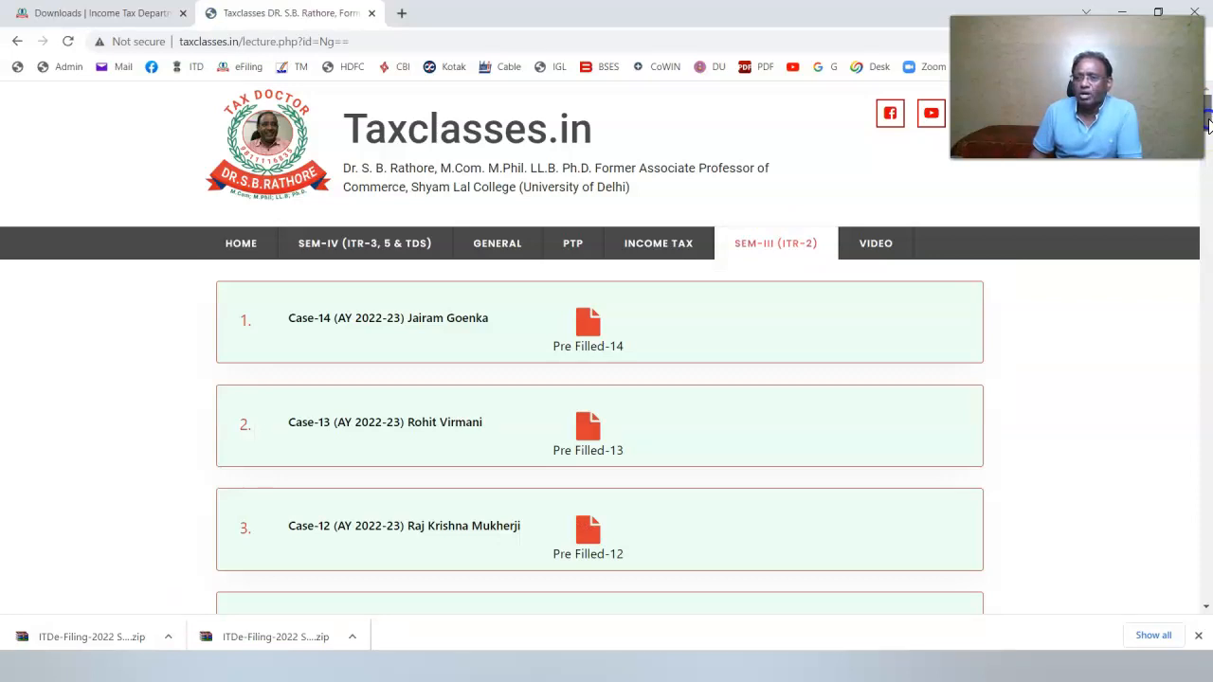
left_click_drag(1207, 125, 1206, 203)
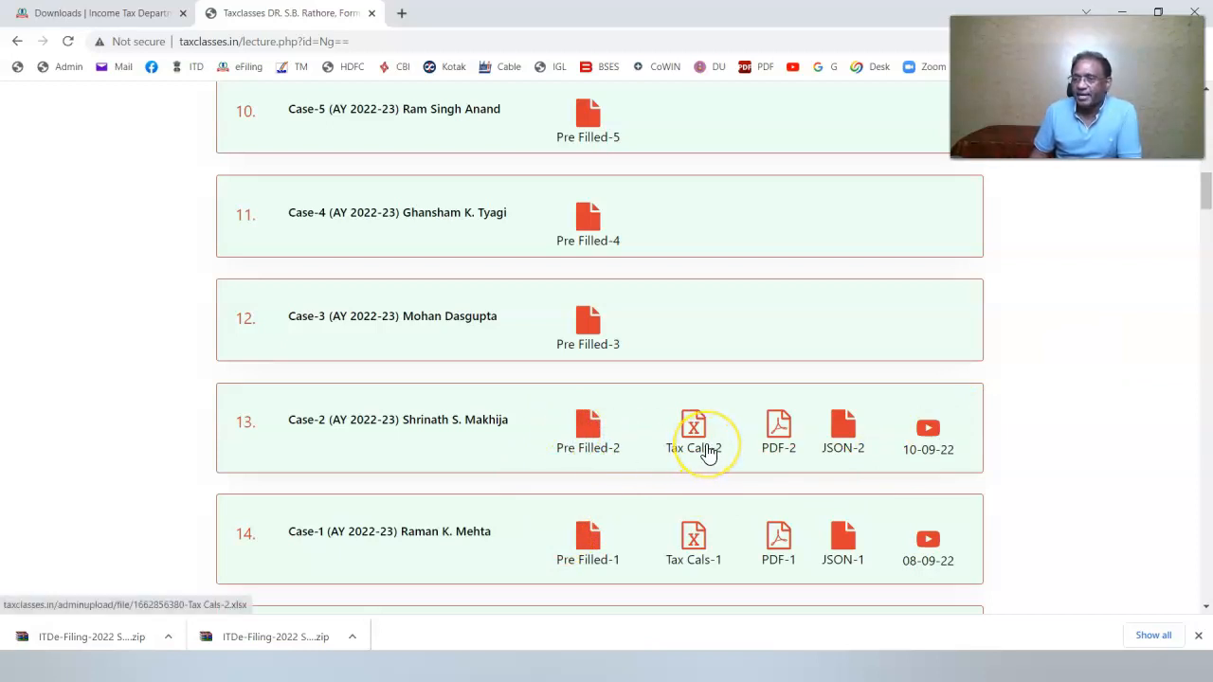
left_click(775, 441)
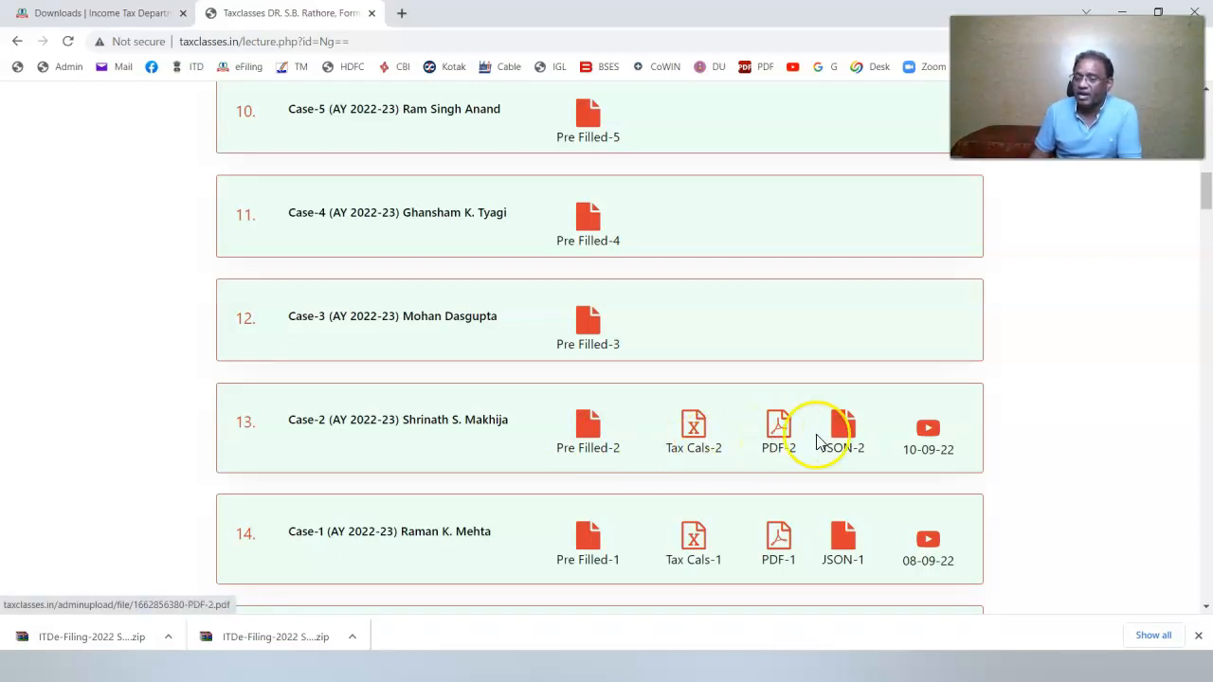
double_click(585, 334)
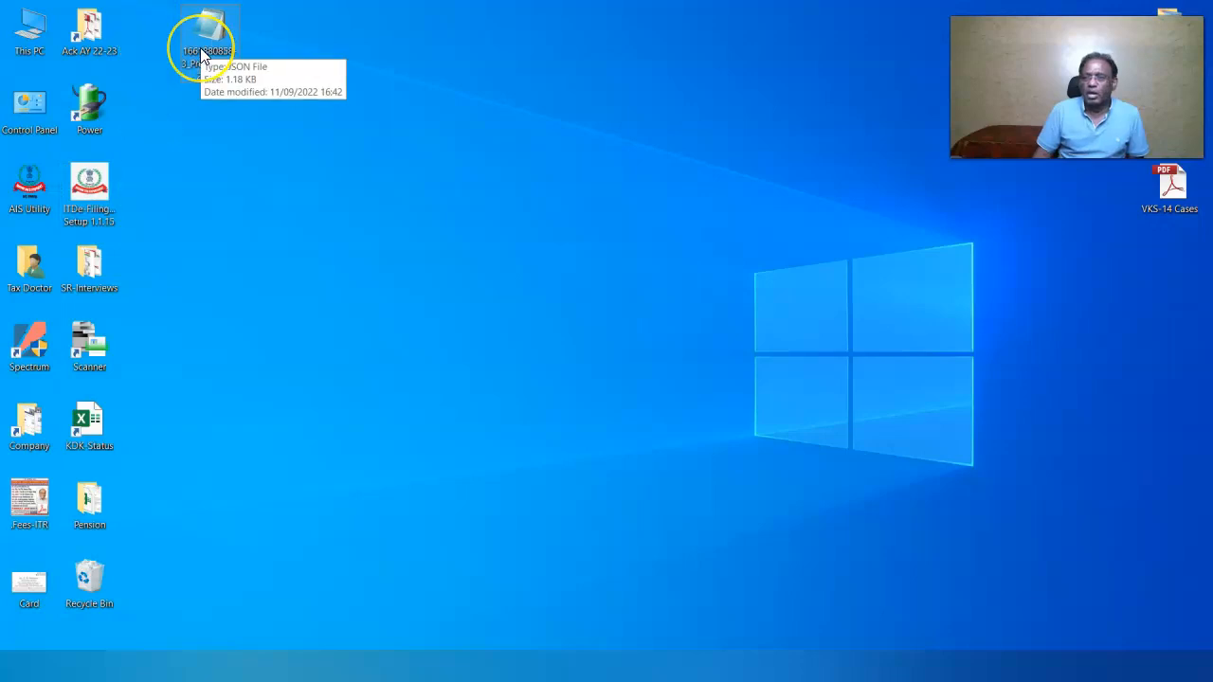
Open the downloaded Case-3 pre-filled JSON from the desktop in Notepad to inspect it
left_click(200, 54)
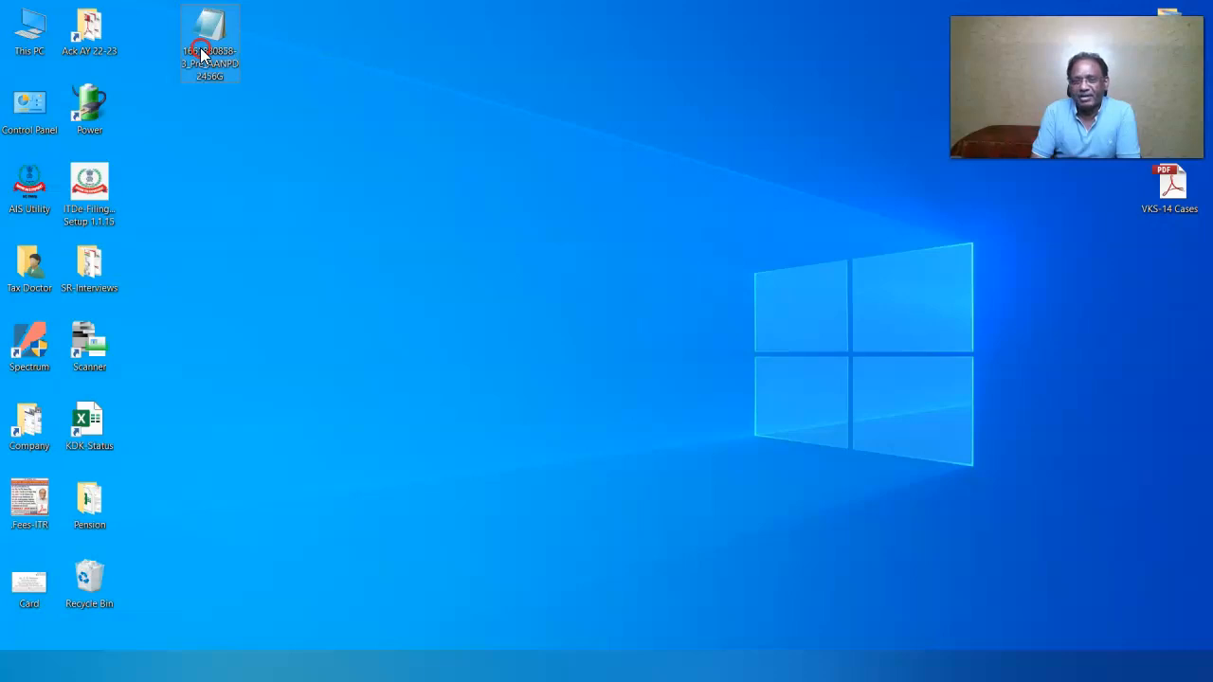
right_click(202, 49)
left_click(238, 63)
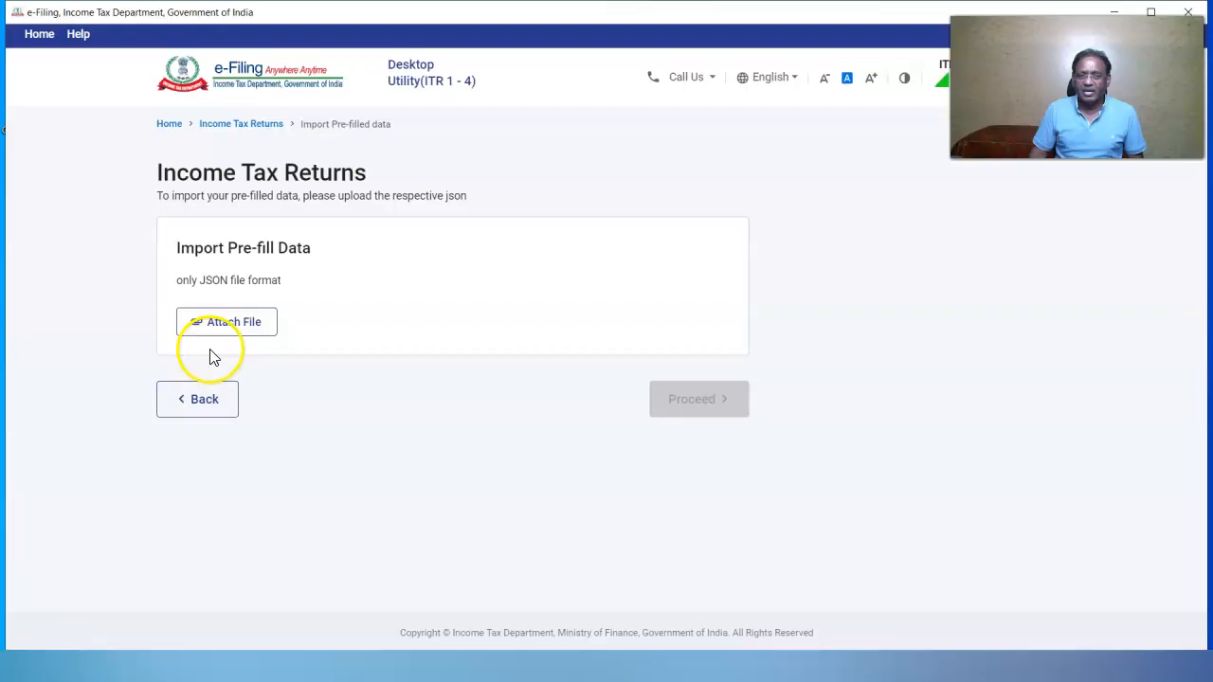
Import the Case-3 pre-filled JSON from the Desktop and start filing a return for AY 2022-23
left_click(210, 327)
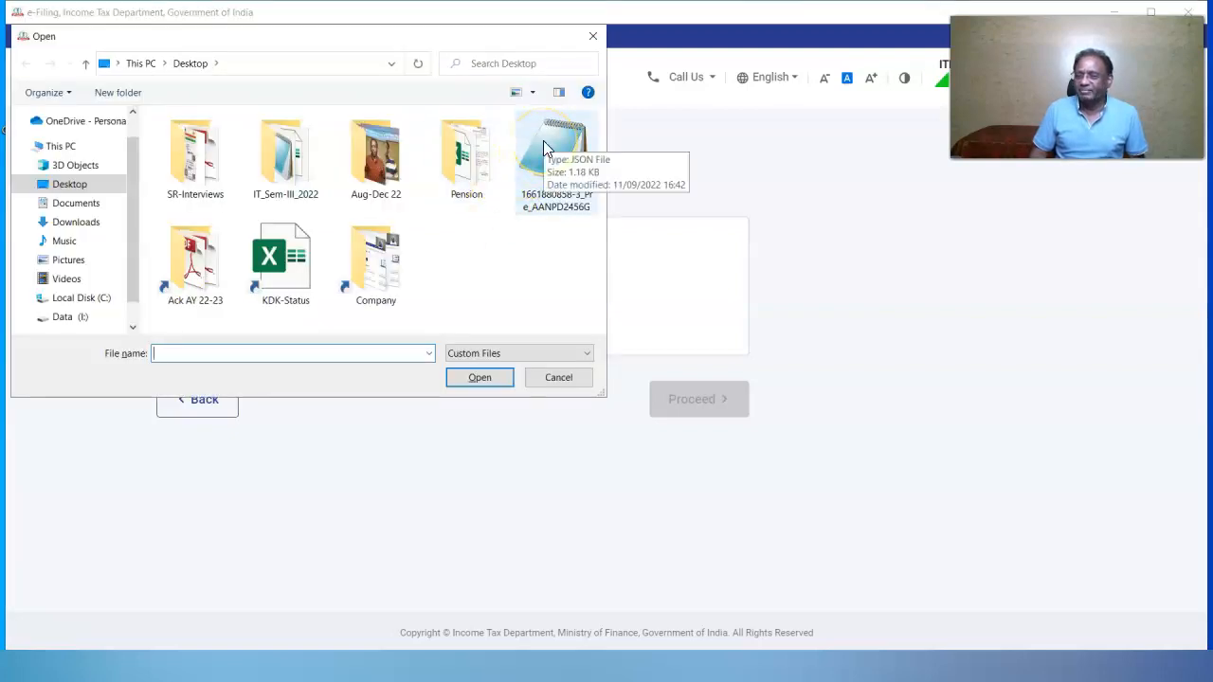
left_click(569, 223)
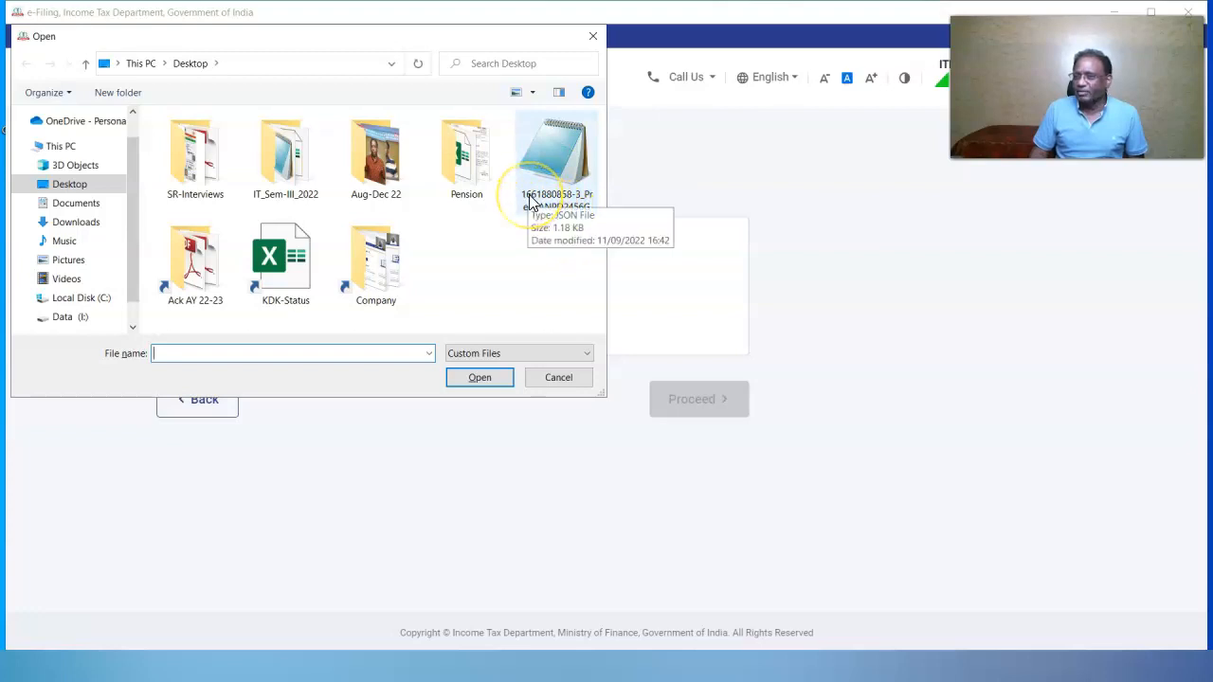
left_click(599, 205)
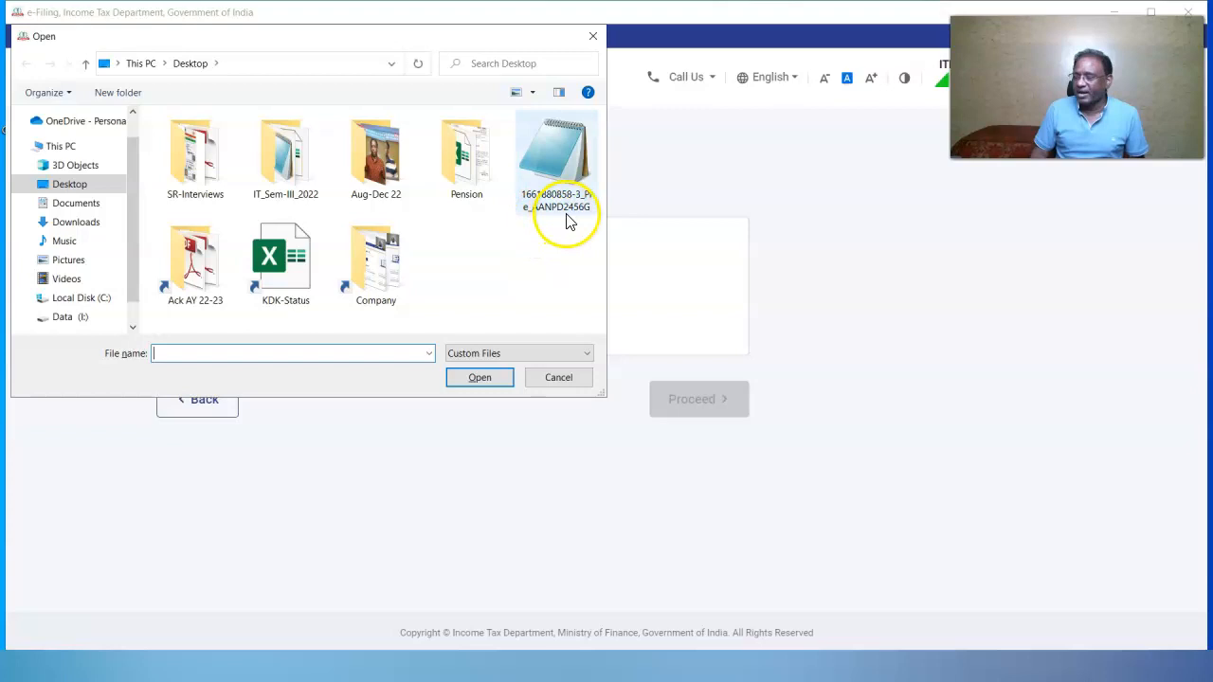
left_click(565, 217)
left_click(479, 377)
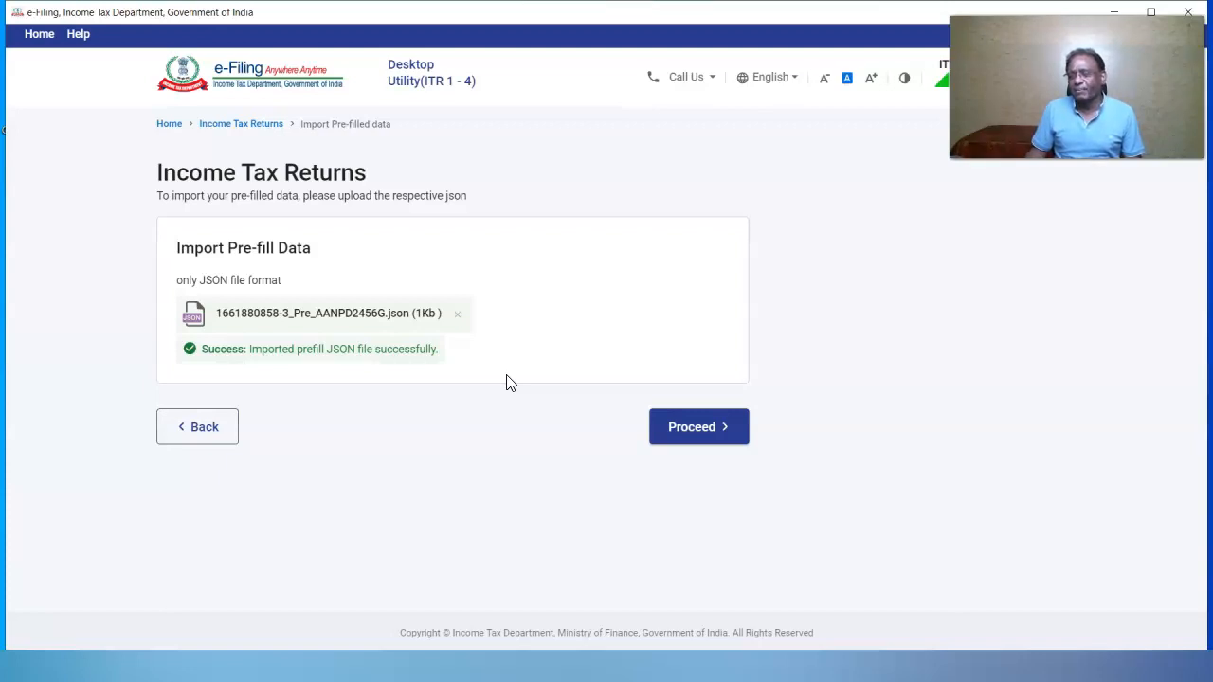
left_click(693, 431)
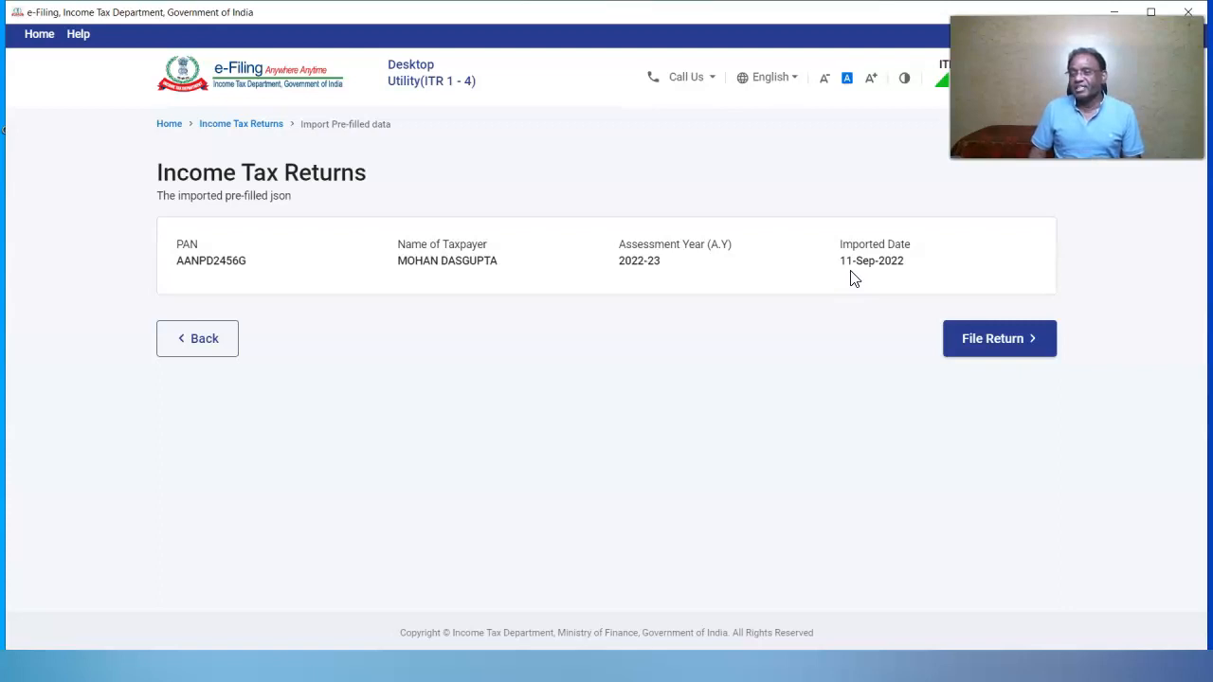
left_click(1007, 339)
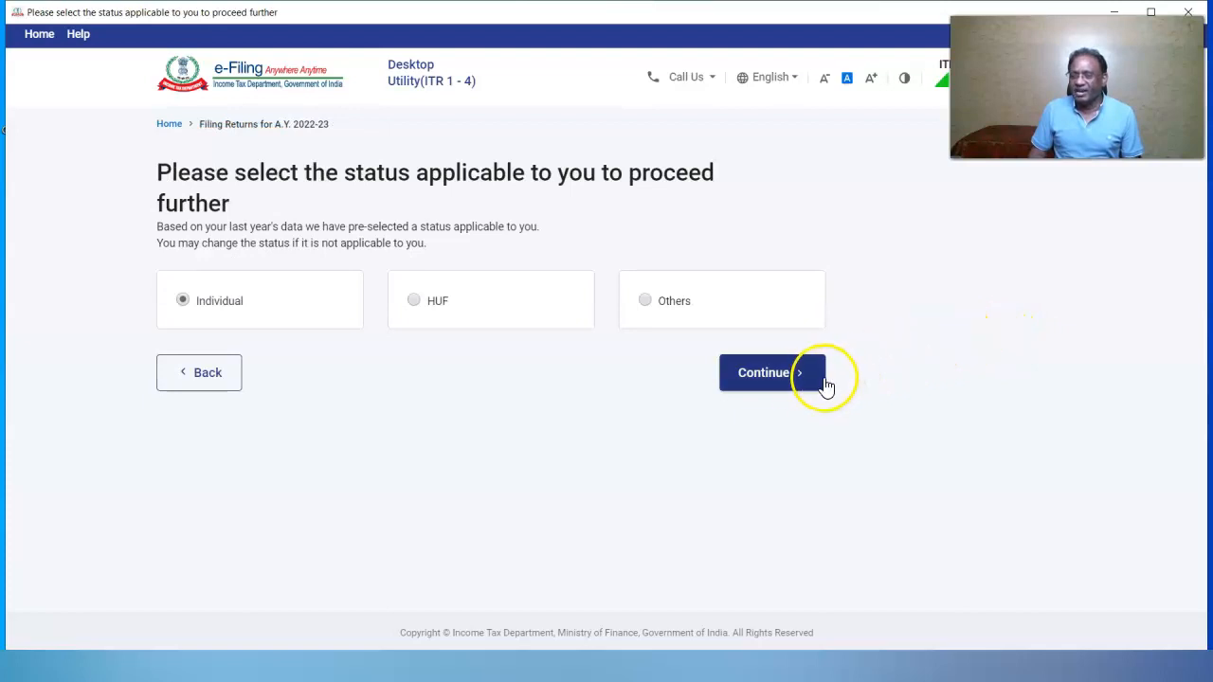
File as an Individual and choose ITR-2 as the return form
left_click(785, 380)
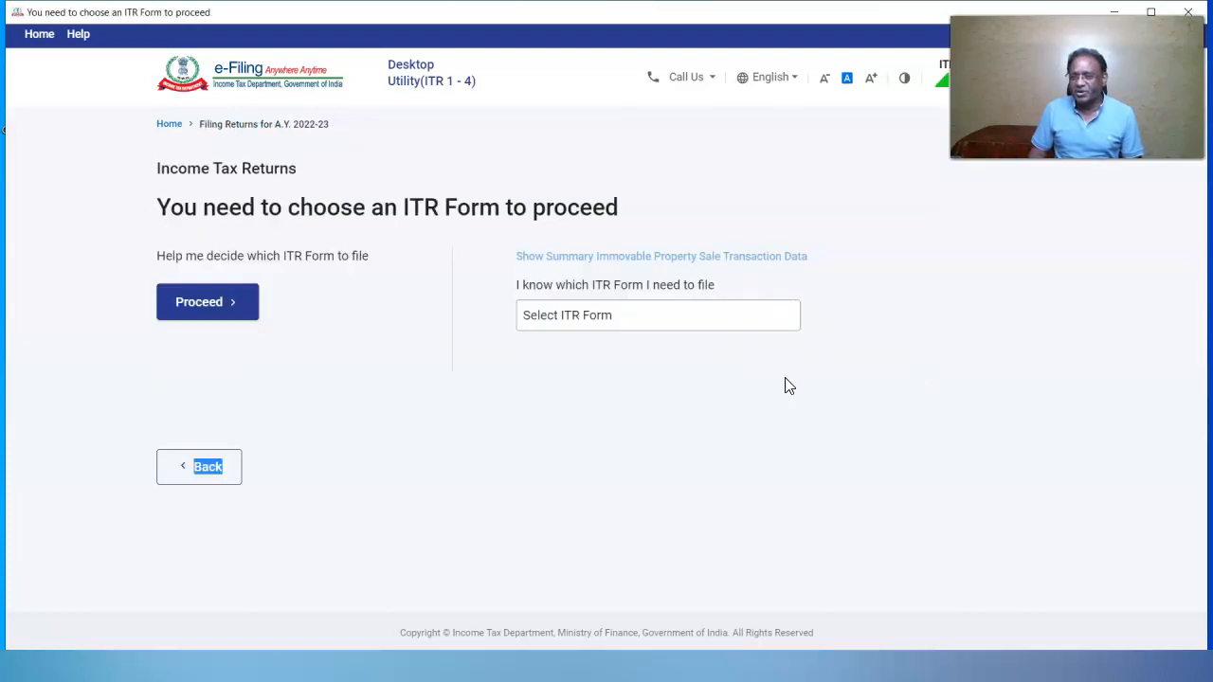
left_click(786, 316)
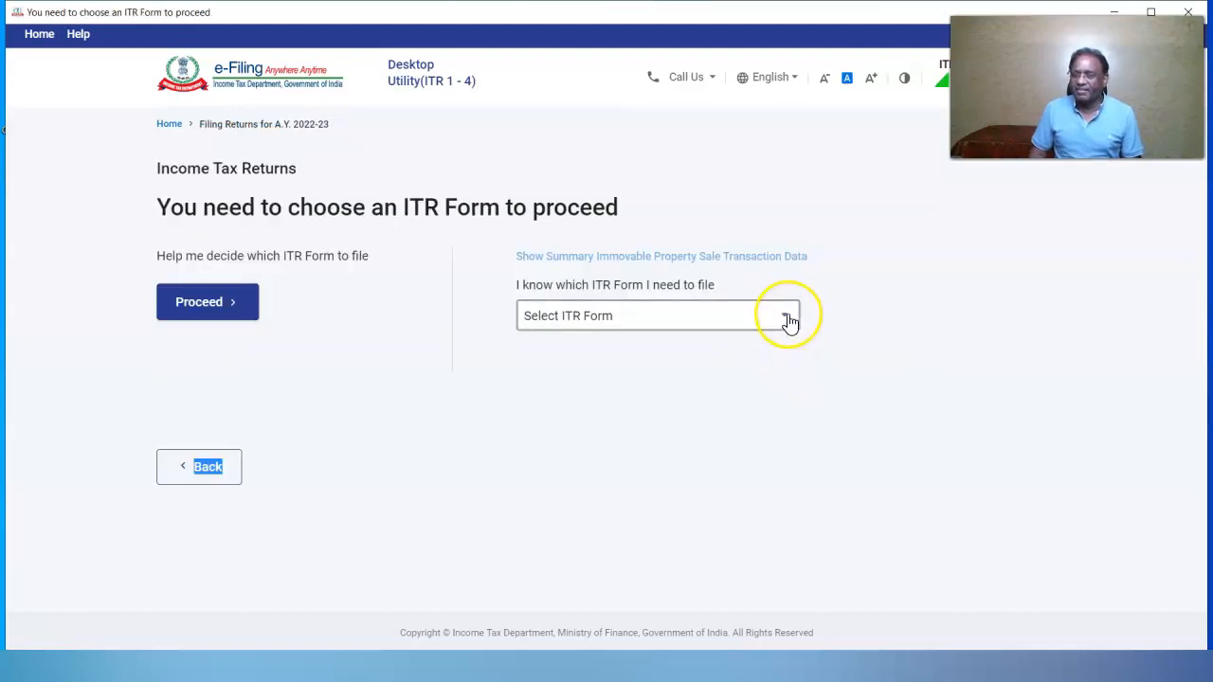
left_click(787, 320)
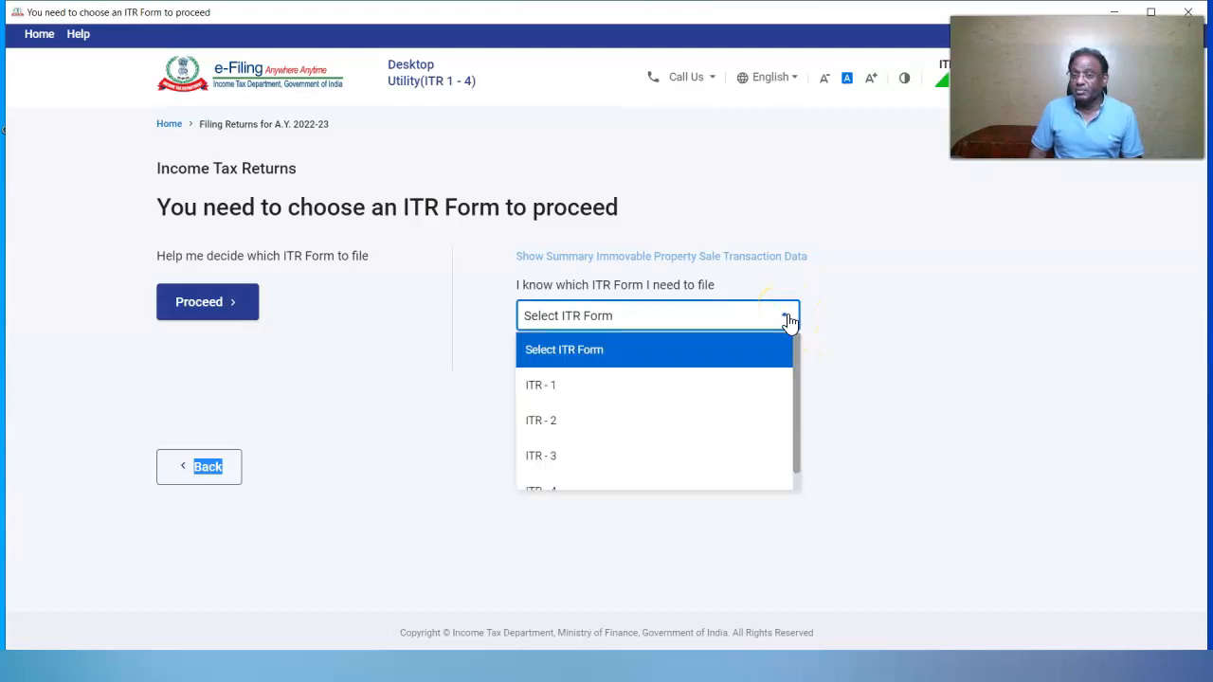
left_click(583, 426)
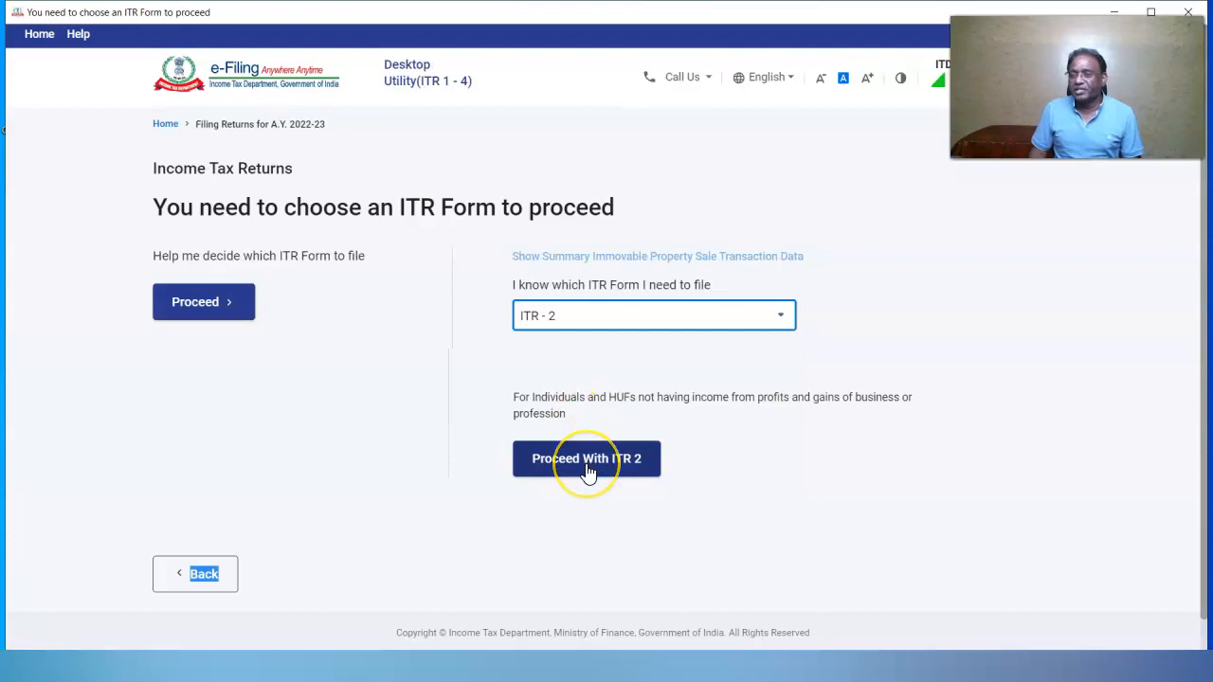
left_click(338, 374)
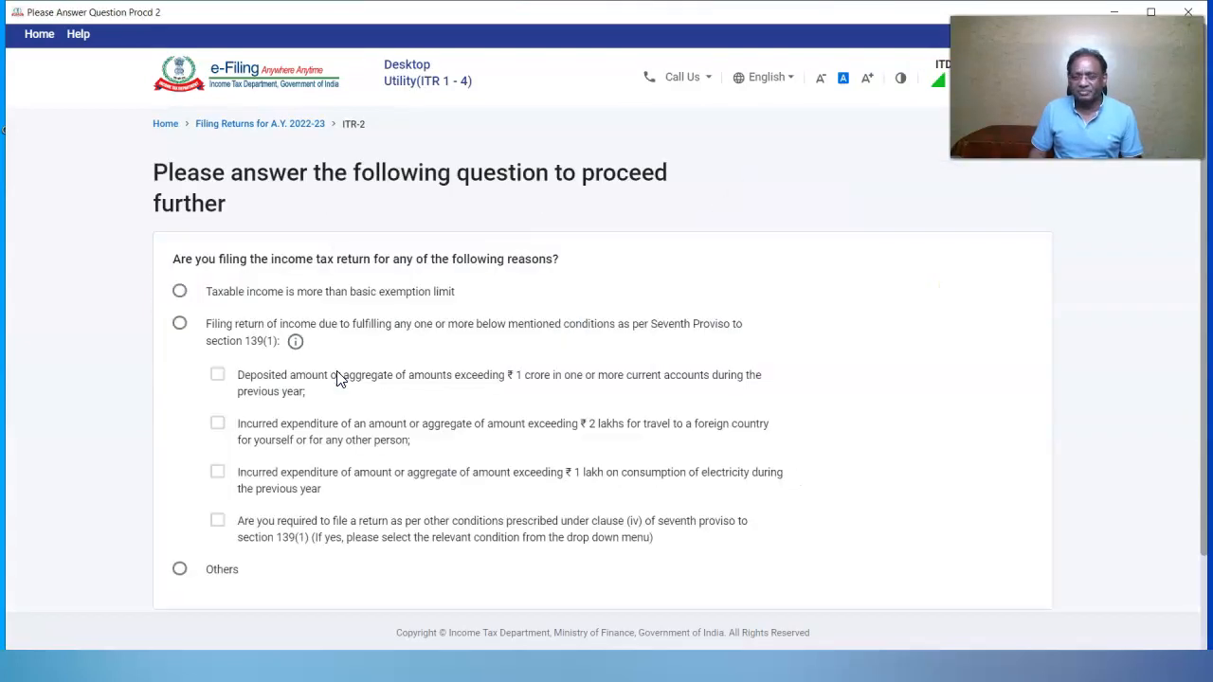
Give taxable income above the basic exemption limit as the filing reason
left_click(177, 295)
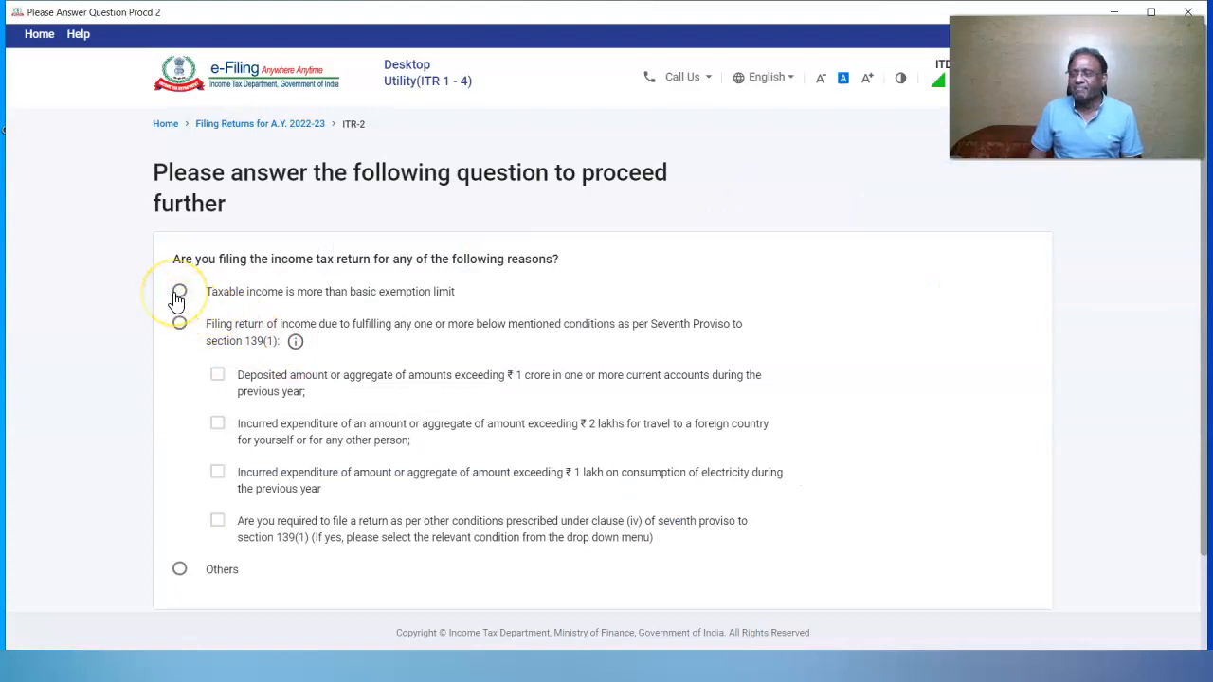
left_click(178, 294)
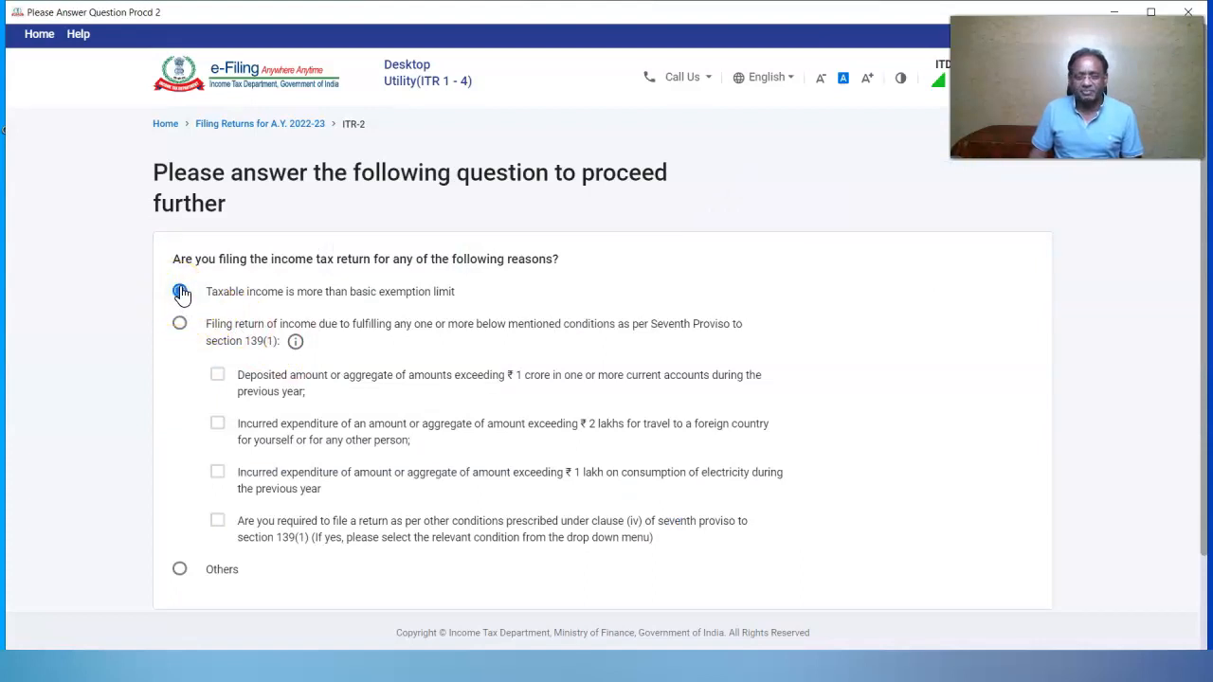
scroll(948, 550, "down", 1)
left_click(965, 559)
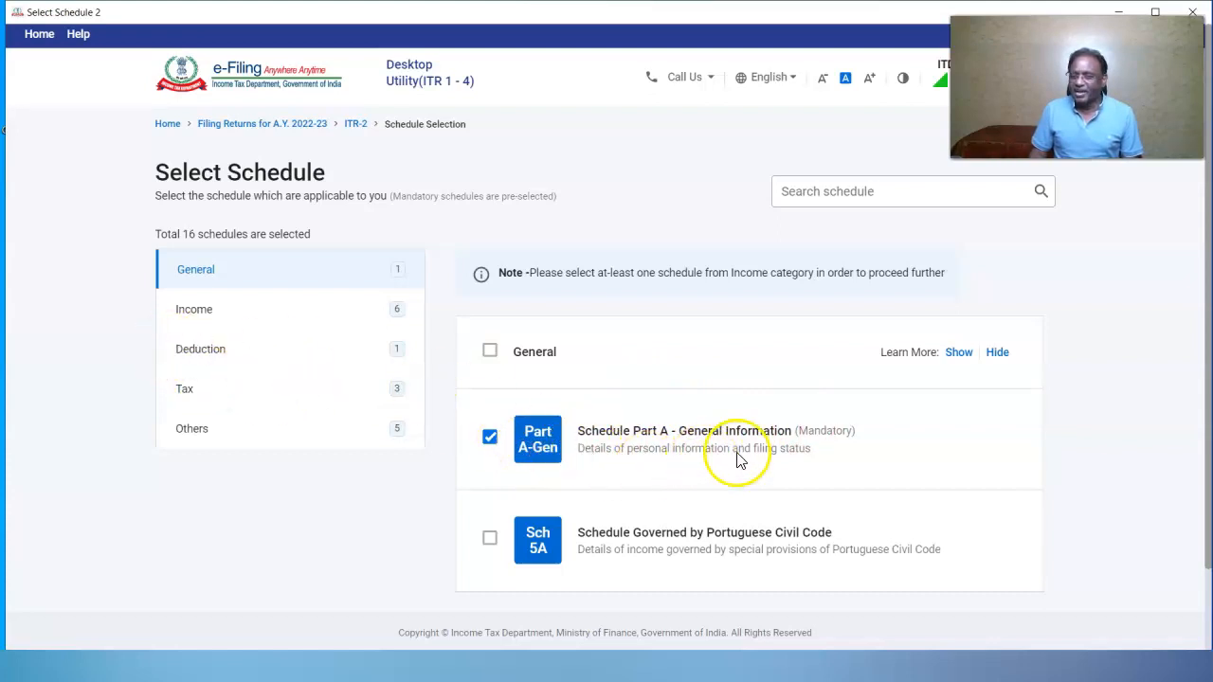
Tick only Schedule Salary, House Property and Other Sources among the Income schedules
left_click(195, 313)
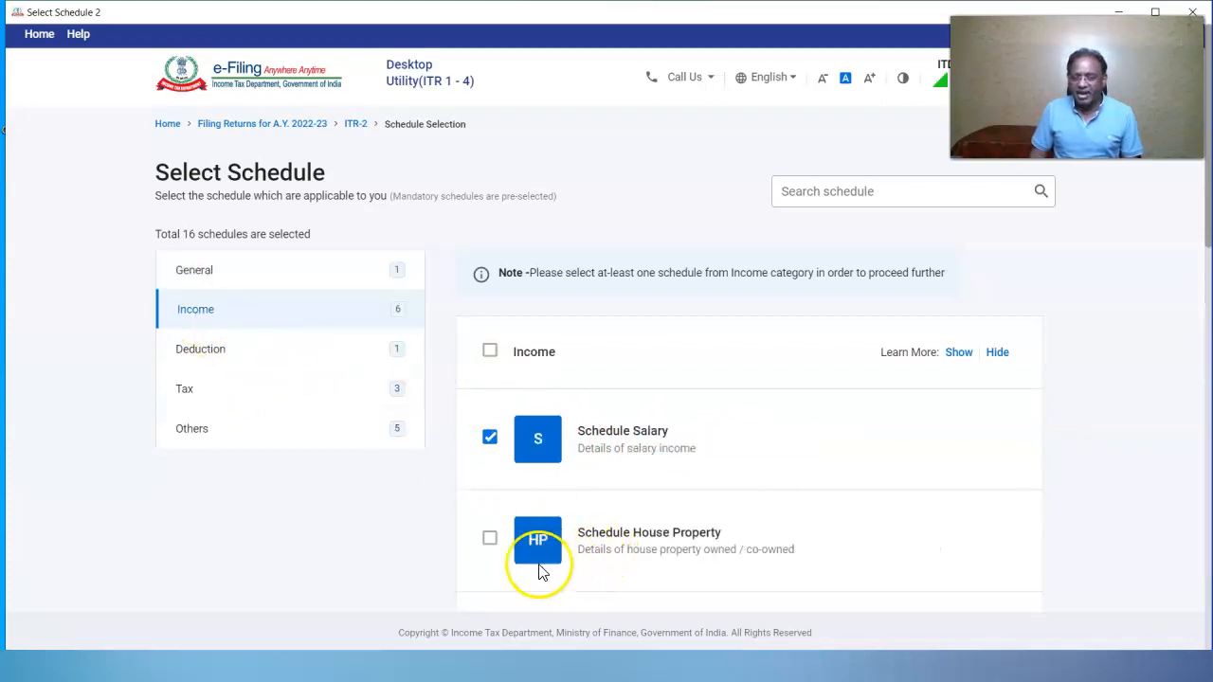
left_click(490, 540)
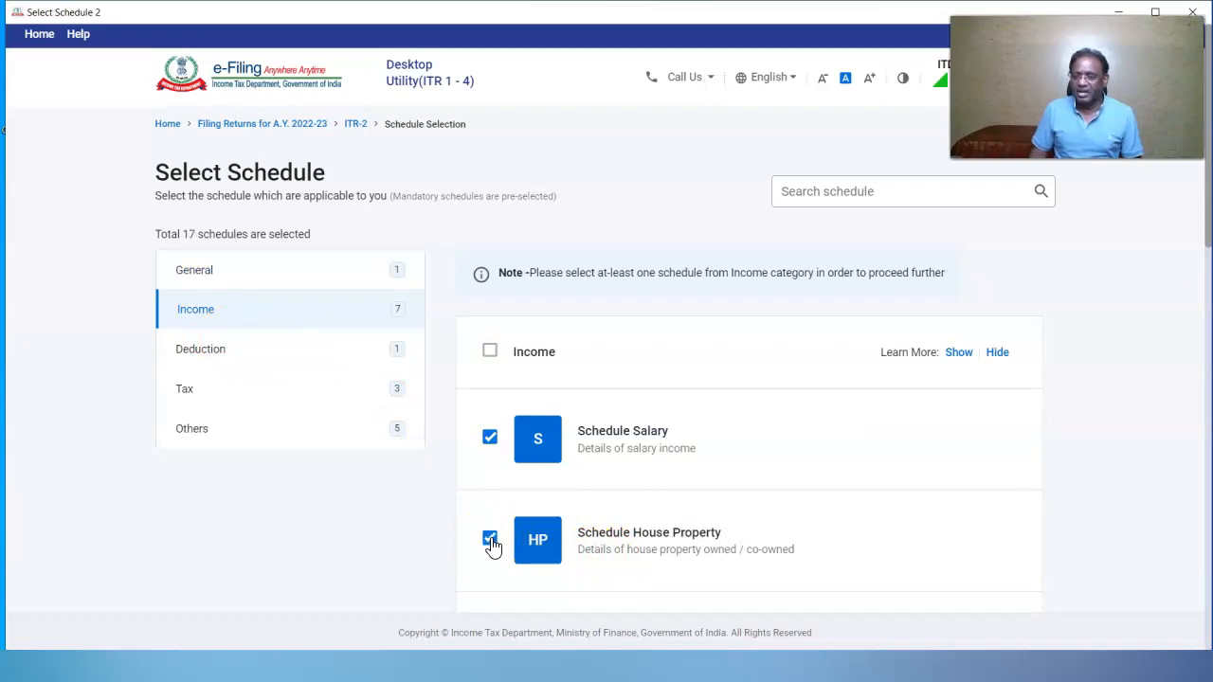
left_click(490, 351)
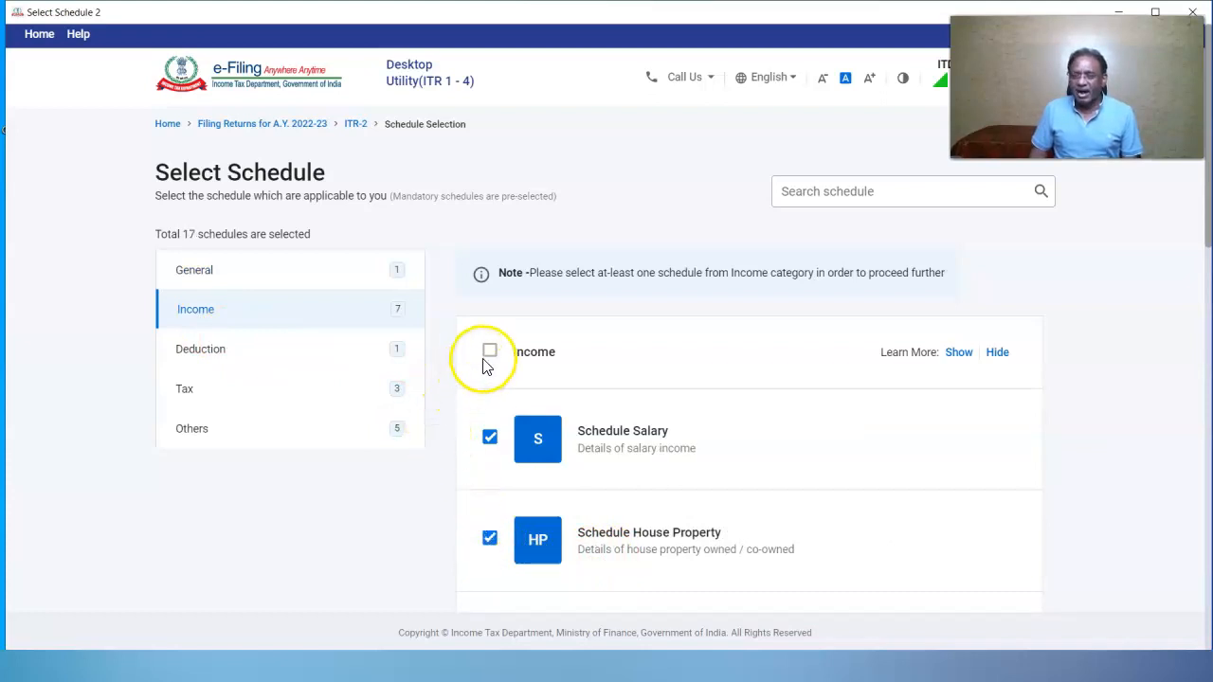
left_click(490, 352)
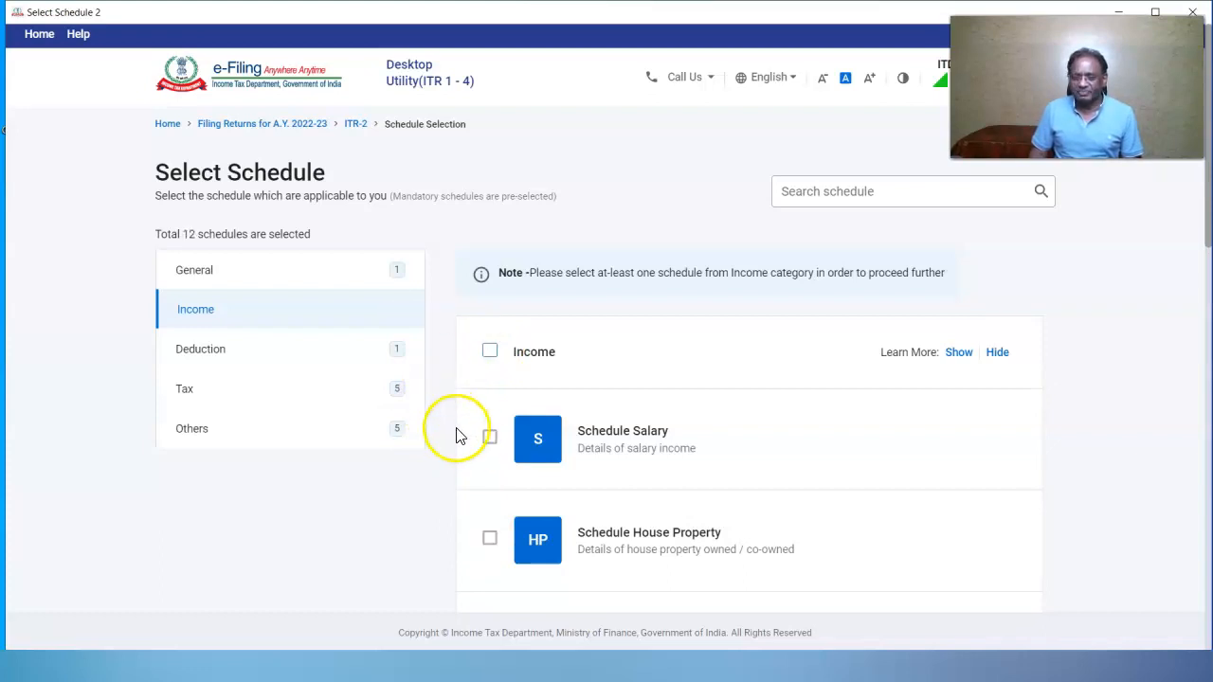
left_click(489, 438)
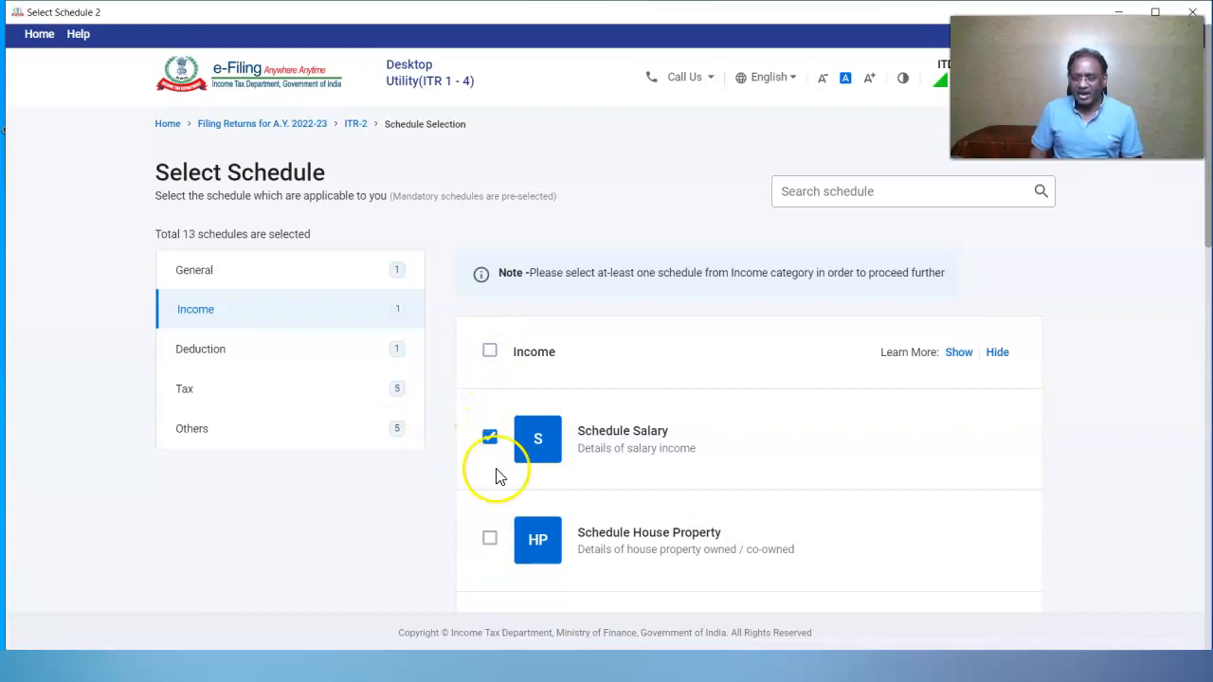
left_click(490, 540)
scroll(567, 381, "down", 4)
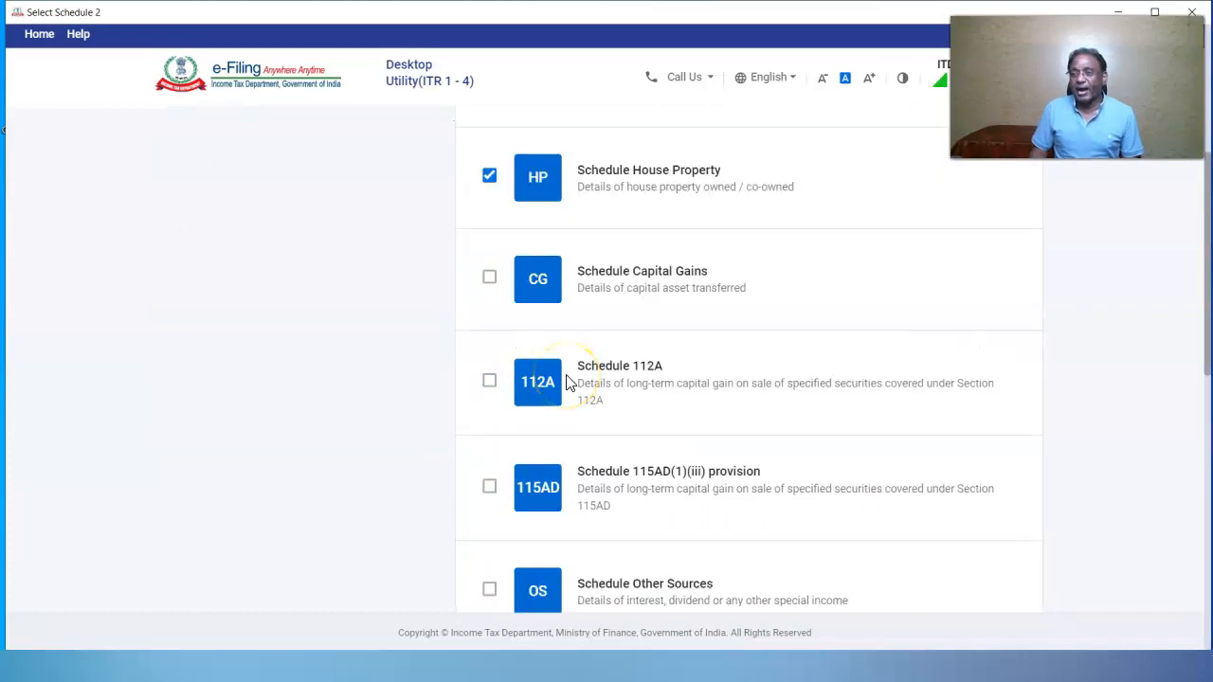
left_click(489, 589)
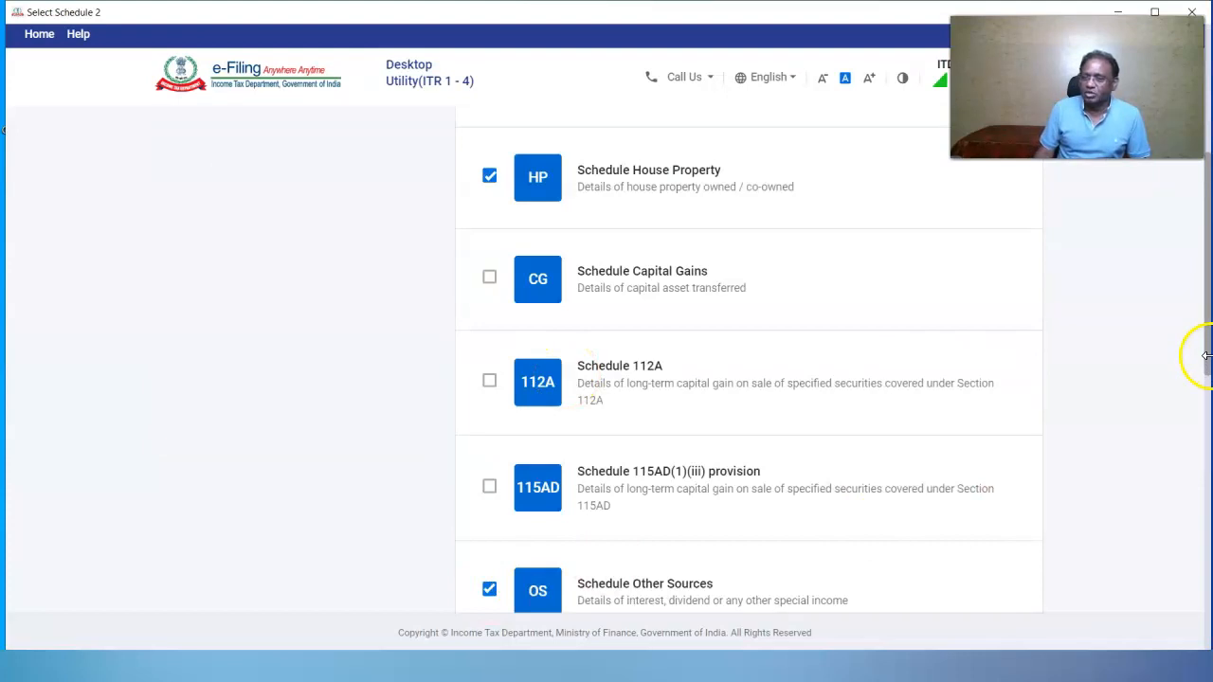
scroll(736, 355, "up", 3)
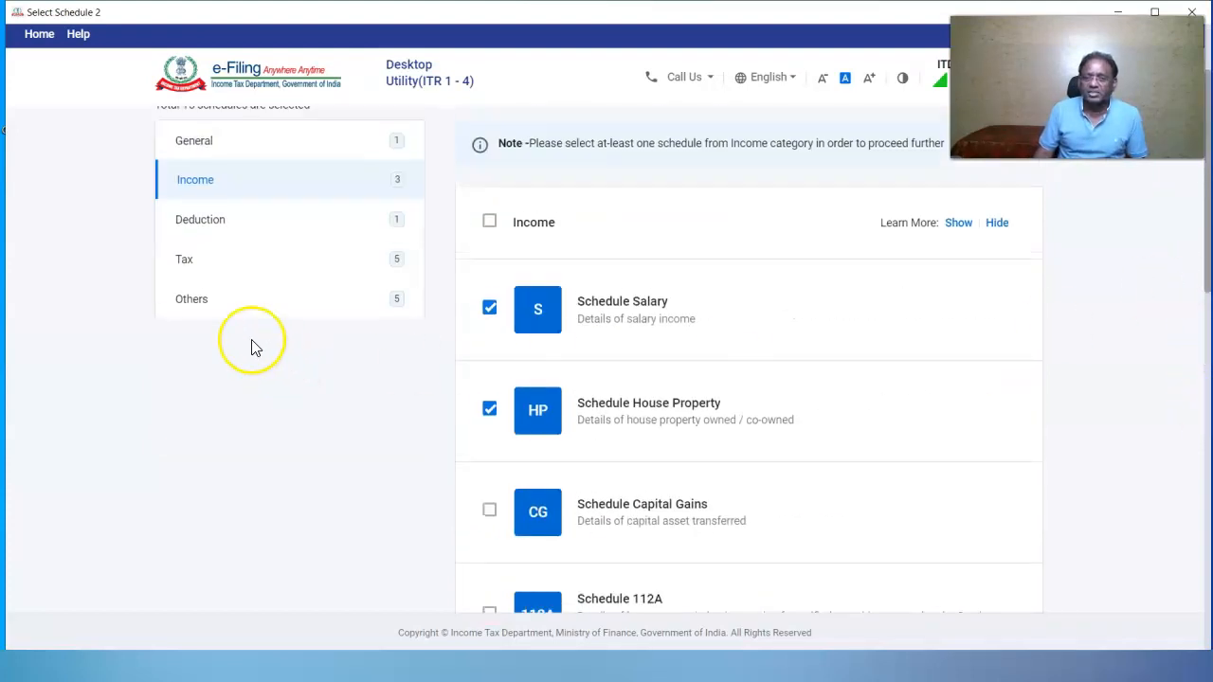
left_click(201, 221)
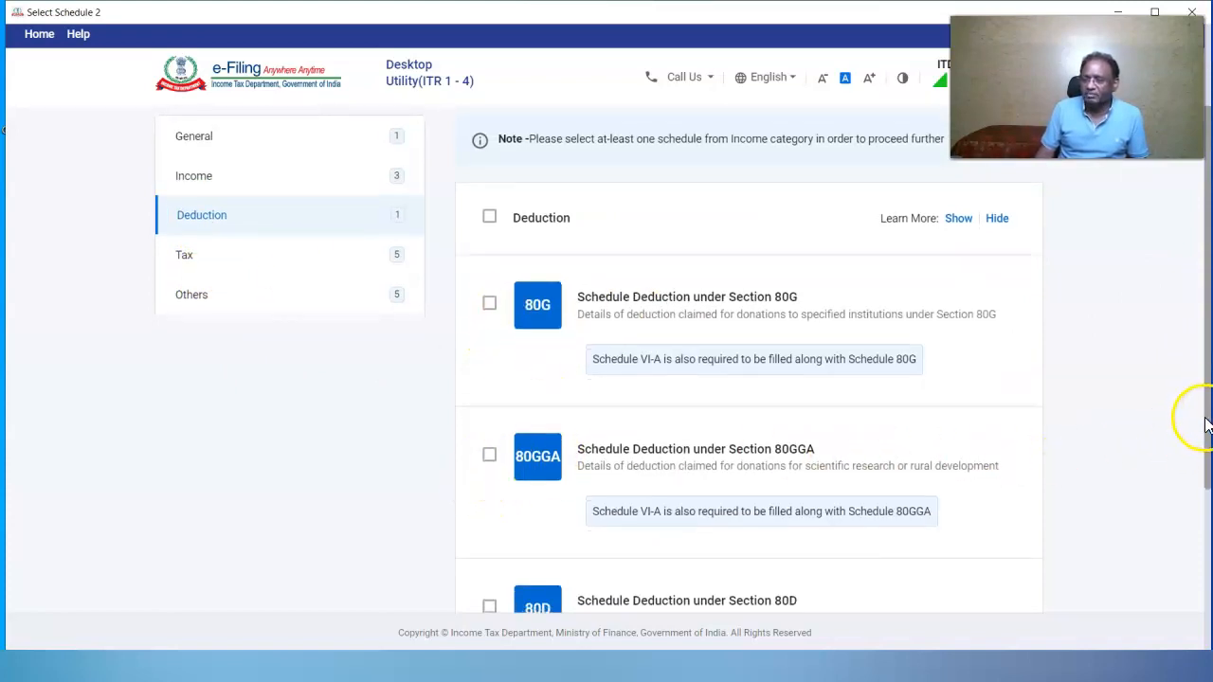
Browse the Tax and Others categories, tick Schedule AL (Assets and Liabilities) and continue
left_click_drag(1205, 408, 1199, 534)
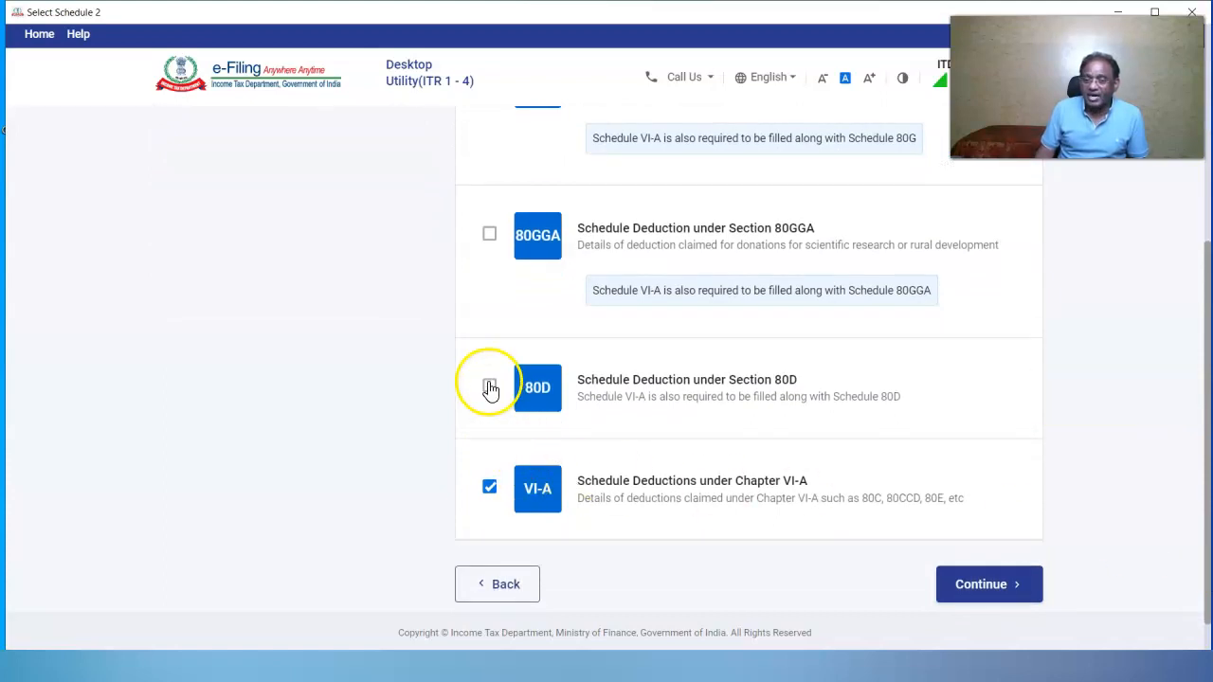
scroll(455, 393, "up", 4)
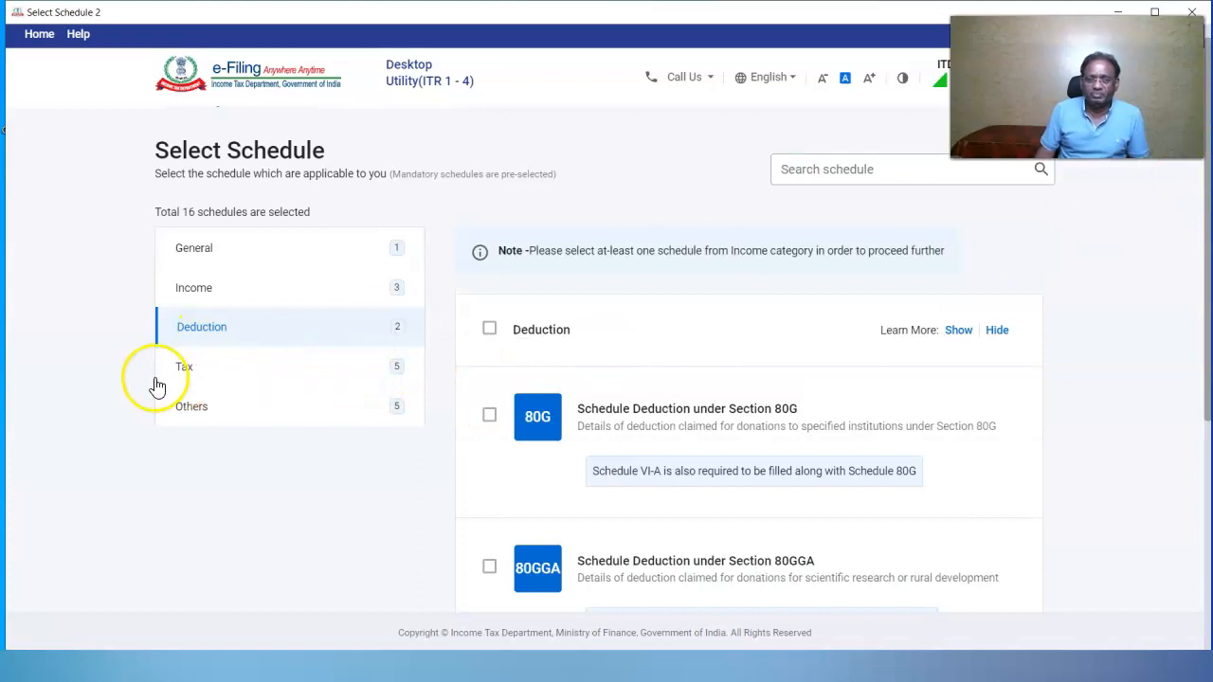
left_click(186, 371)
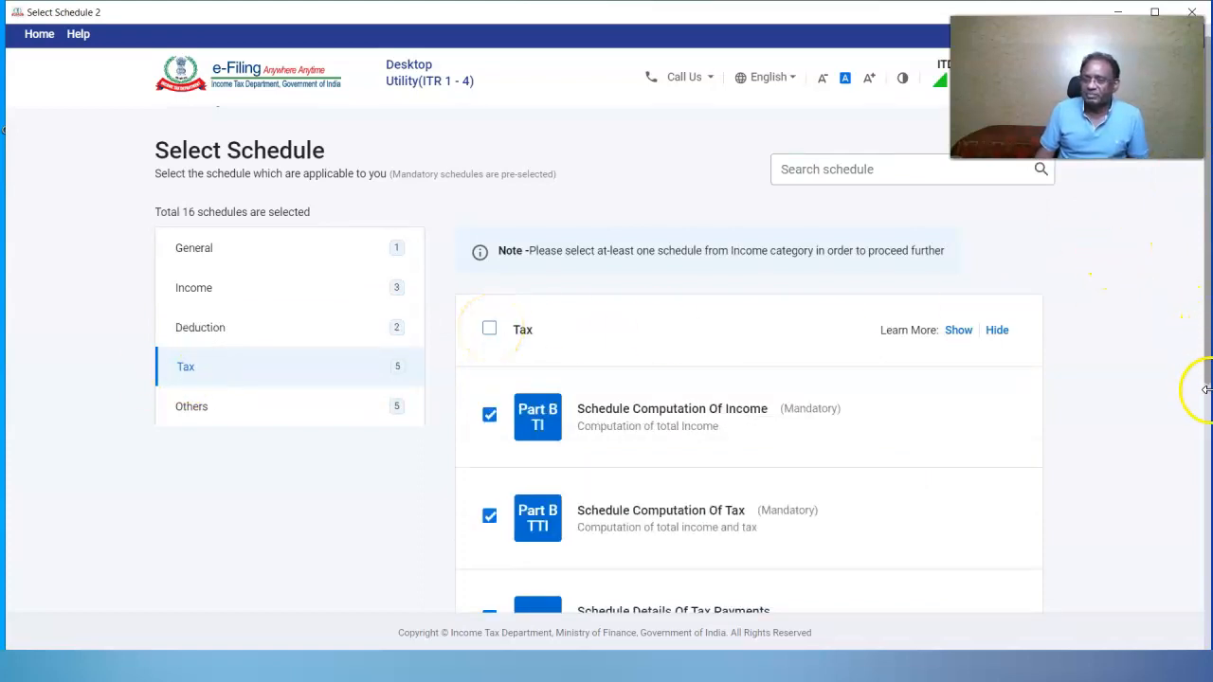
left_click_drag(1201, 351, 1199, 659)
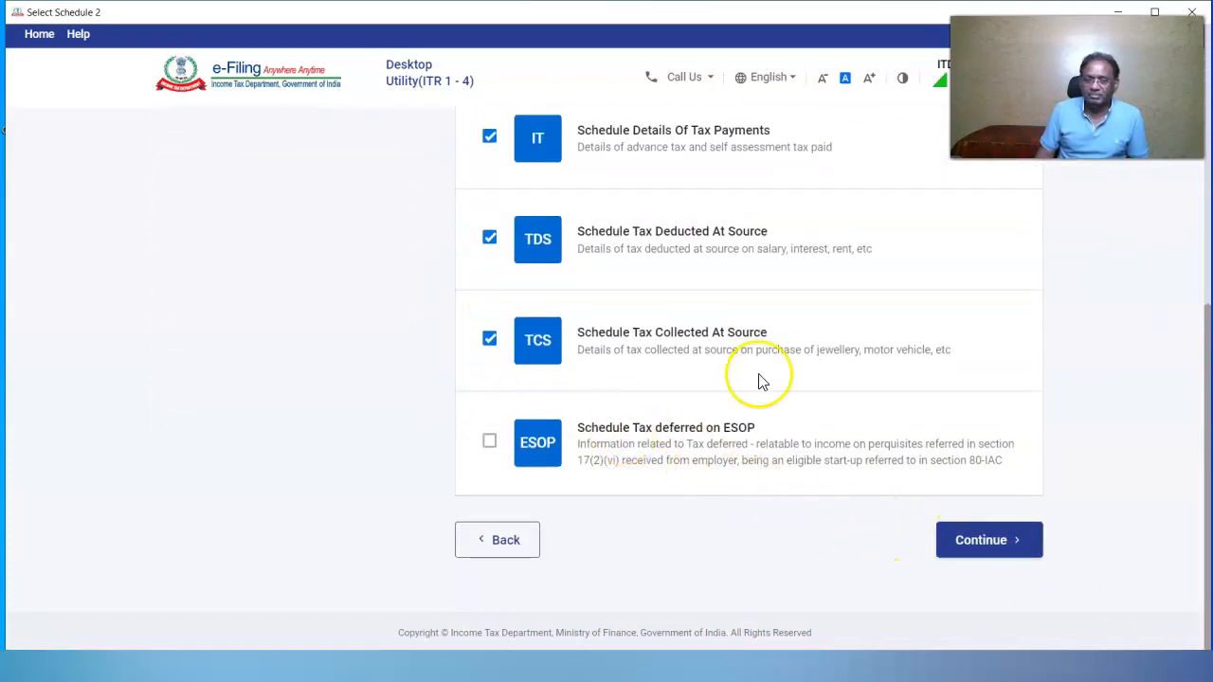
left_click_drag(1200, 393, 1203, 170)
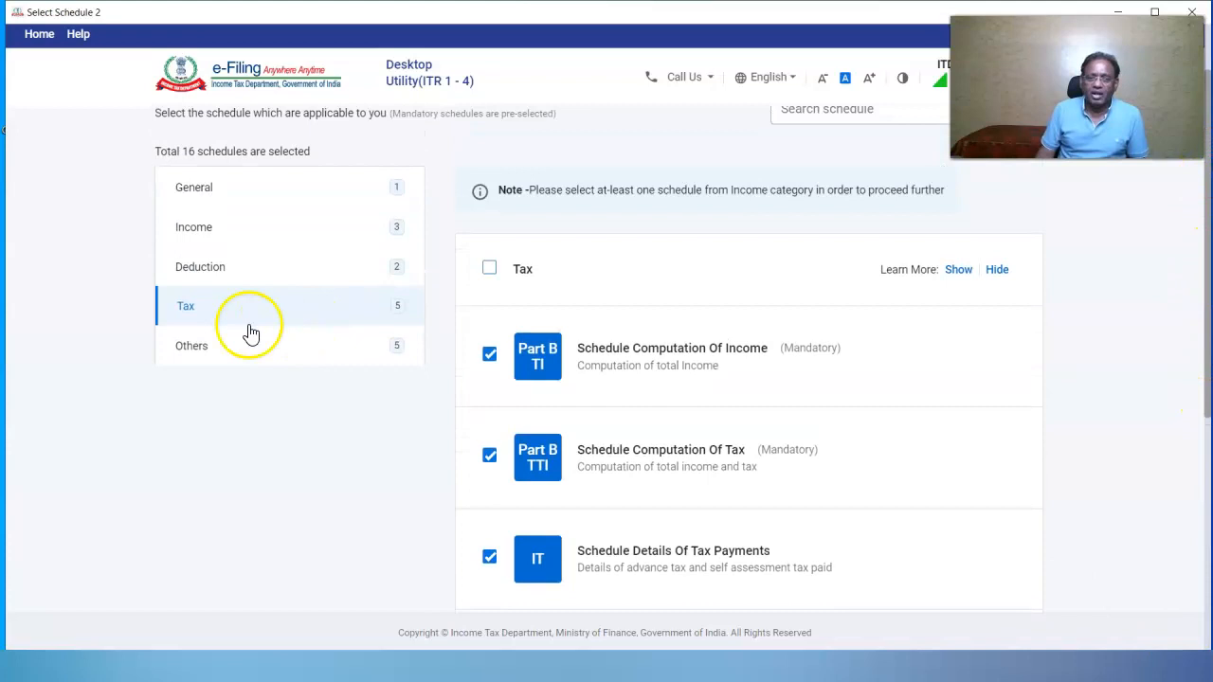
left_click(190, 344)
left_click(491, 270)
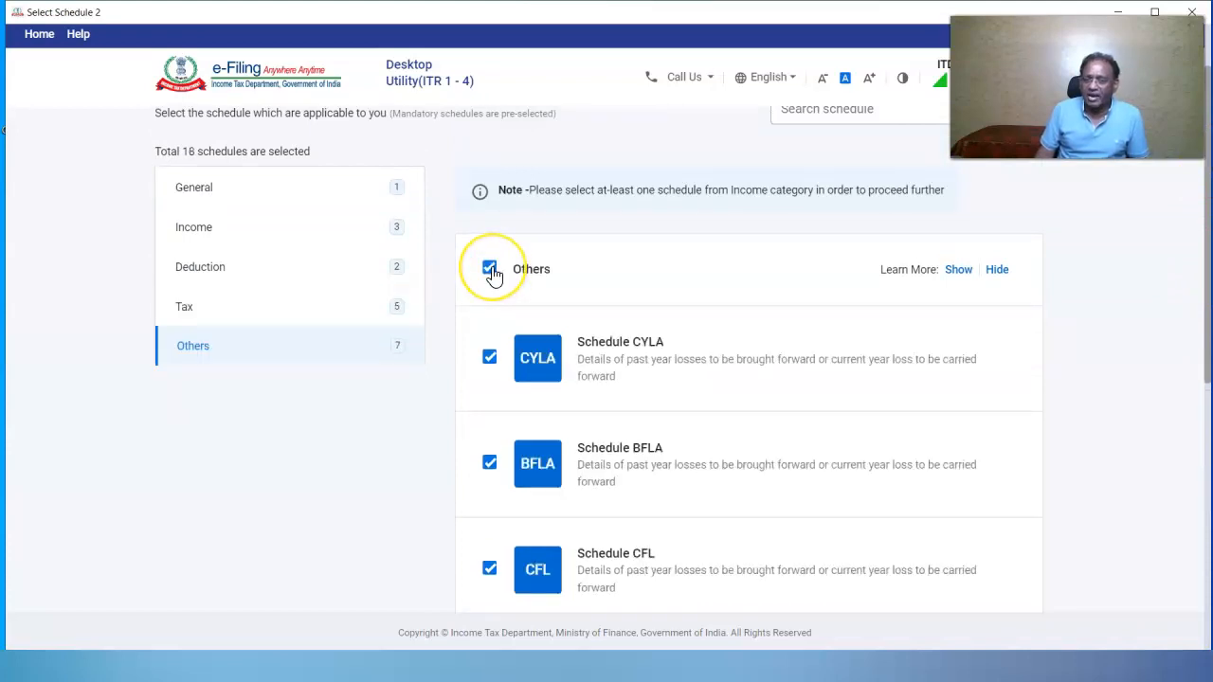
left_click(491, 270)
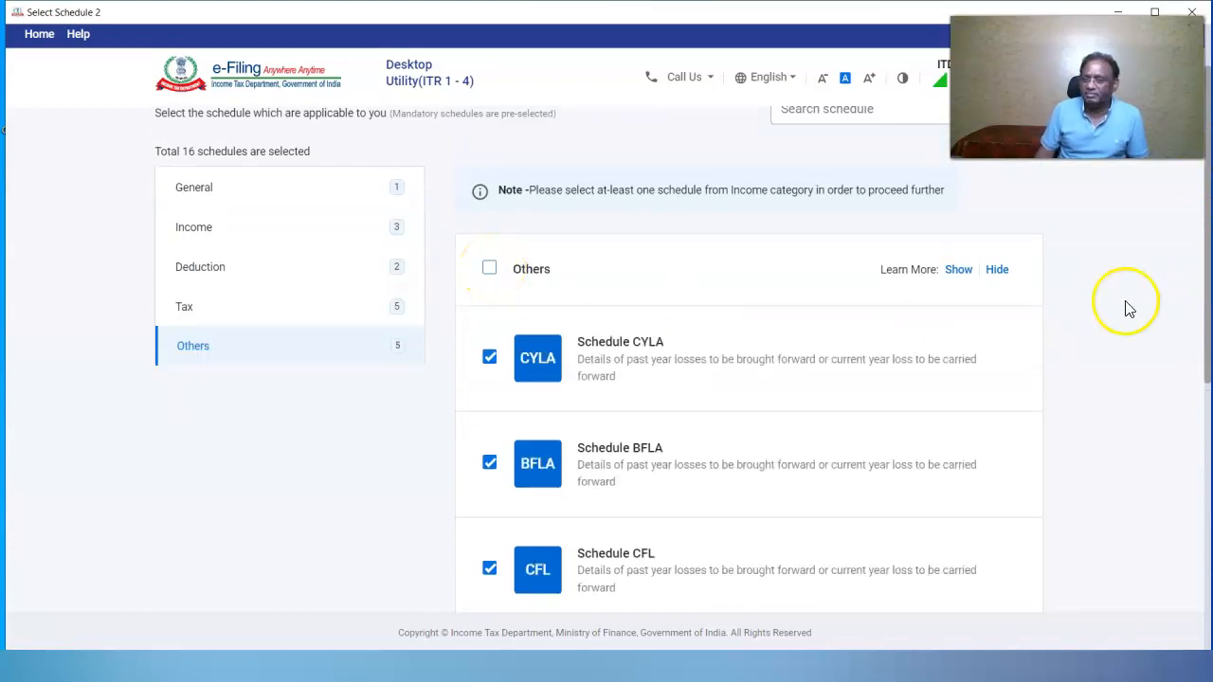
left_click_drag(1208, 317, 1205, 567)
left_click(489, 485)
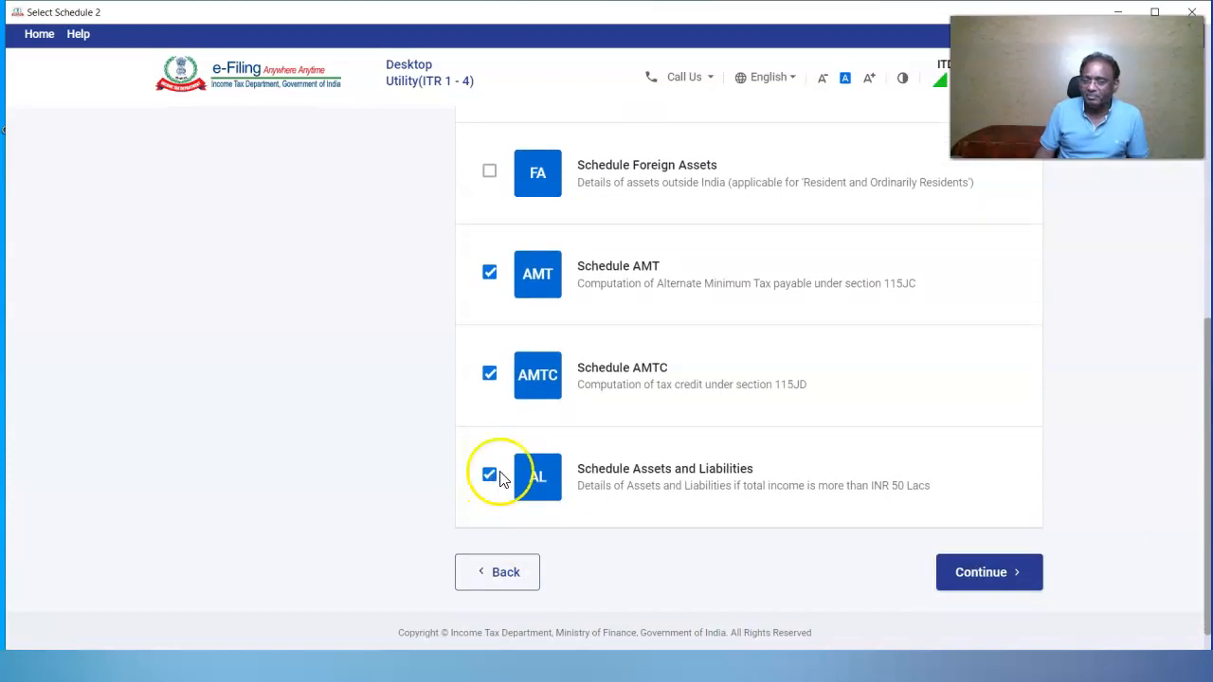
left_click(985, 573)
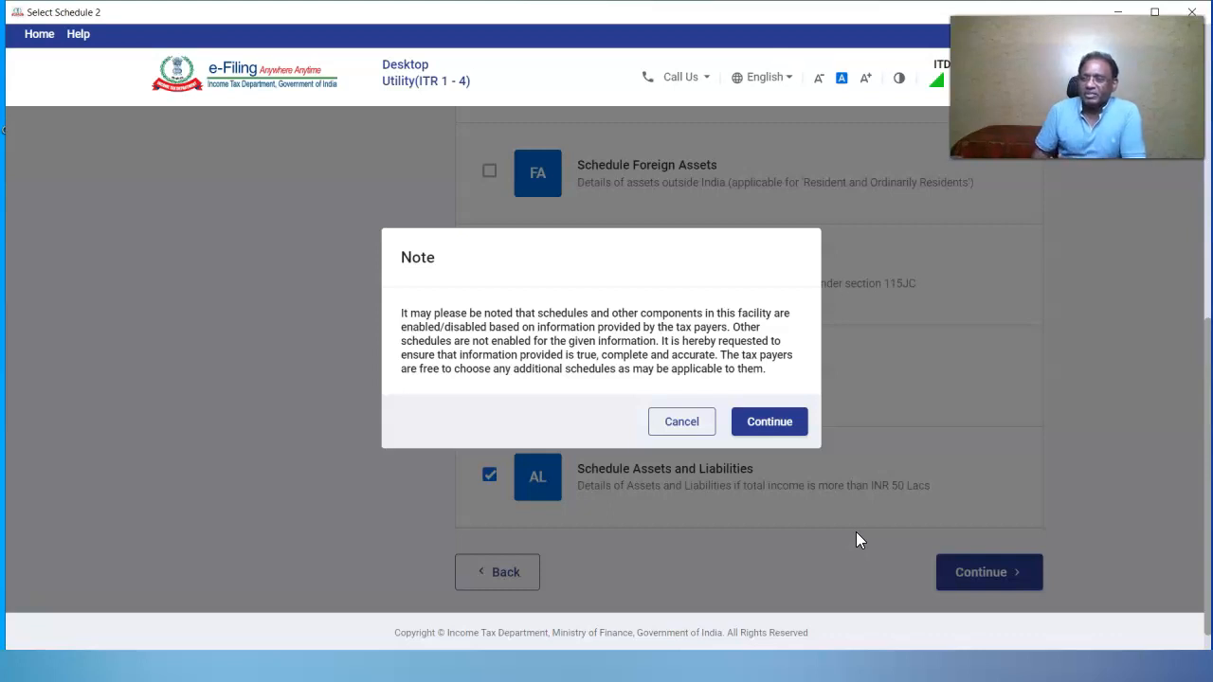
Accept the schedule note and proceed to the schedule questions with 17 schedules
left_click(766, 422)
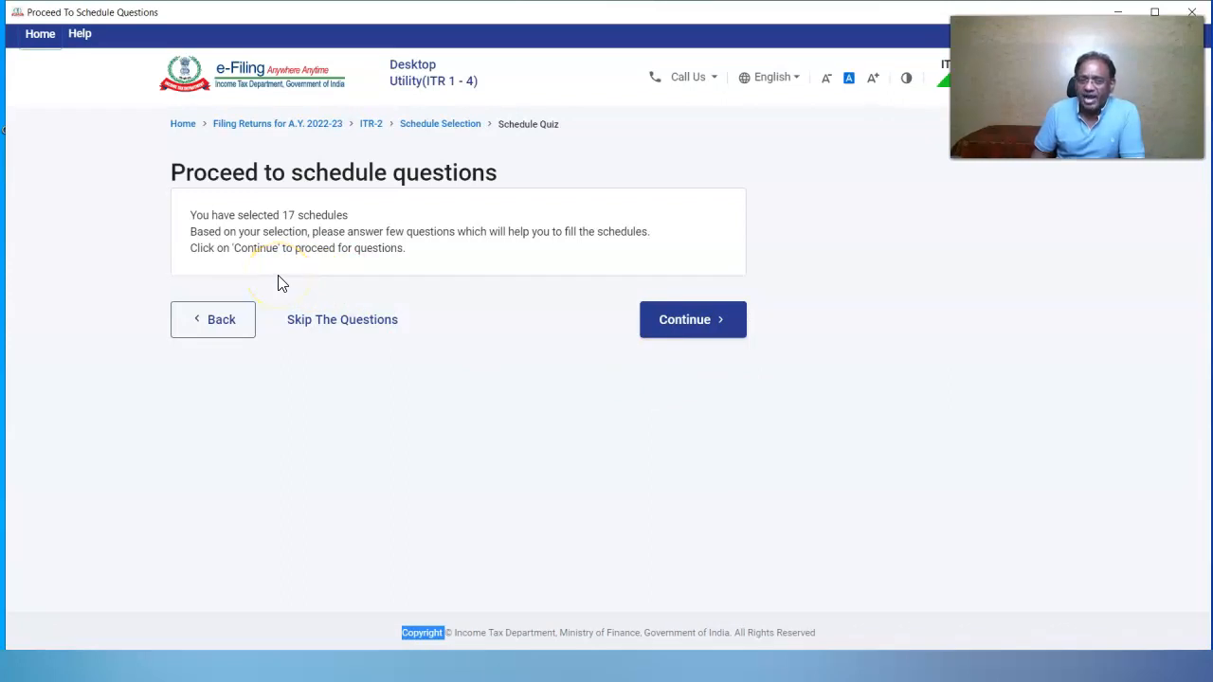
left_click(684, 329)
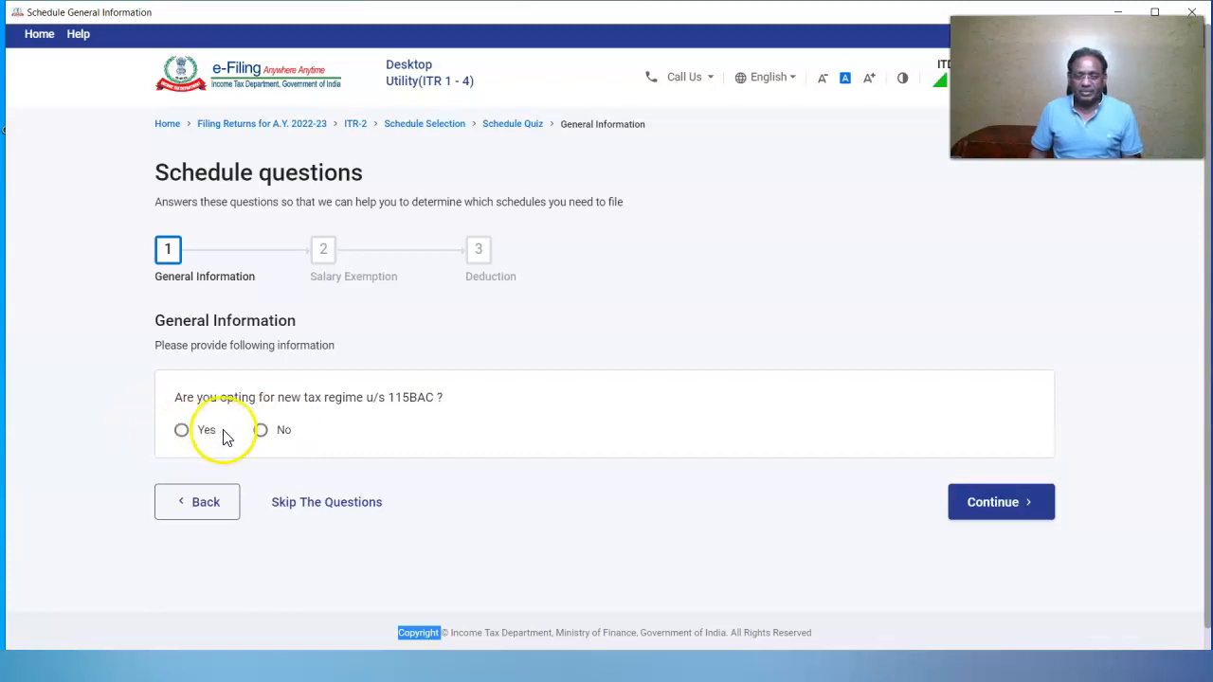
Answer No to the 115BAC new regime and both salary exemption questions
left_click(263, 434)
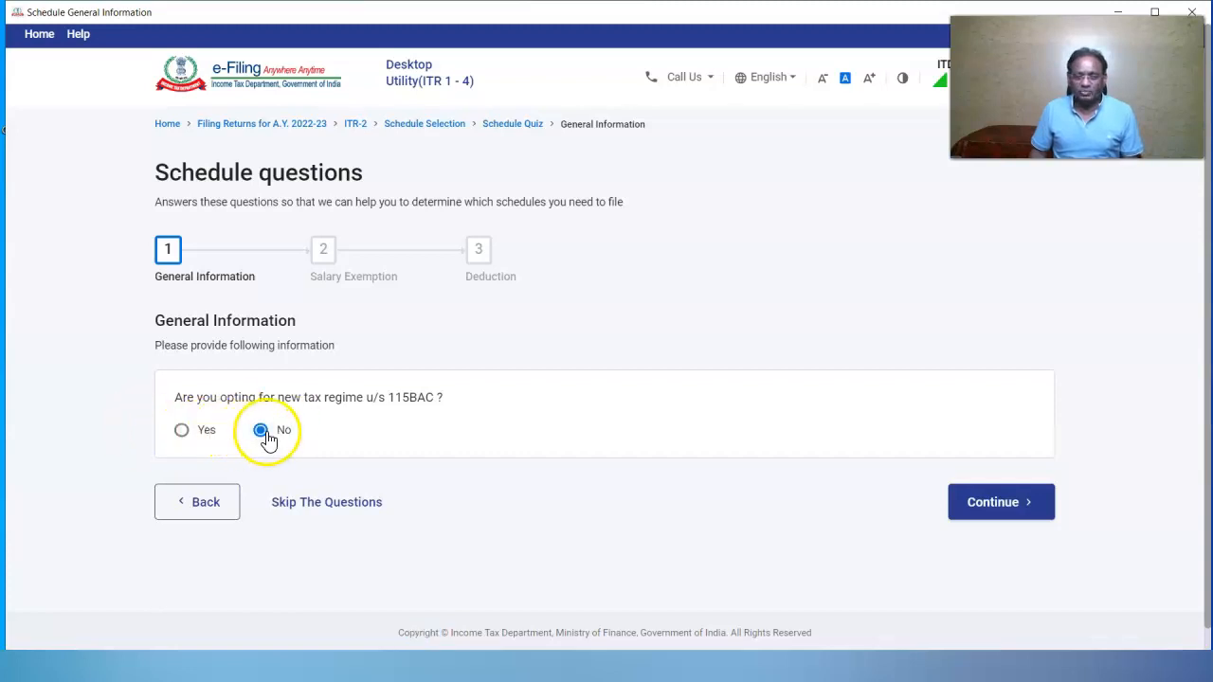
left_click(1041, 504)
left_click_drag(1205, 290, 1206, 327)
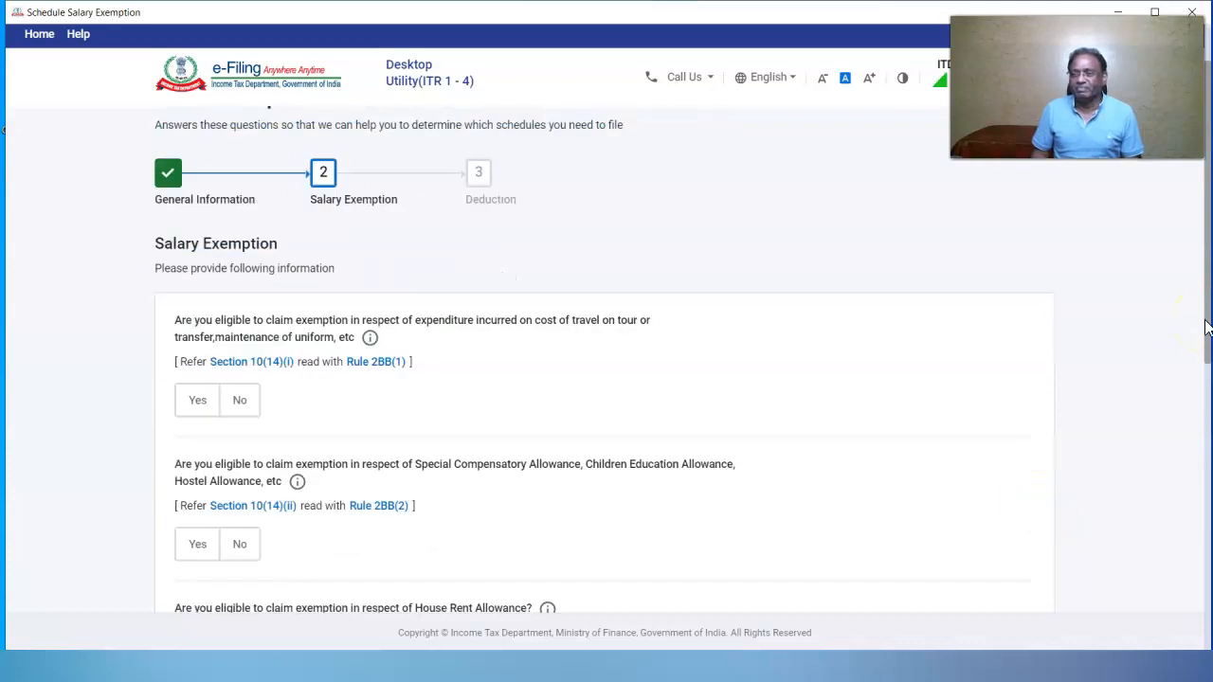
left_click(238, 400)
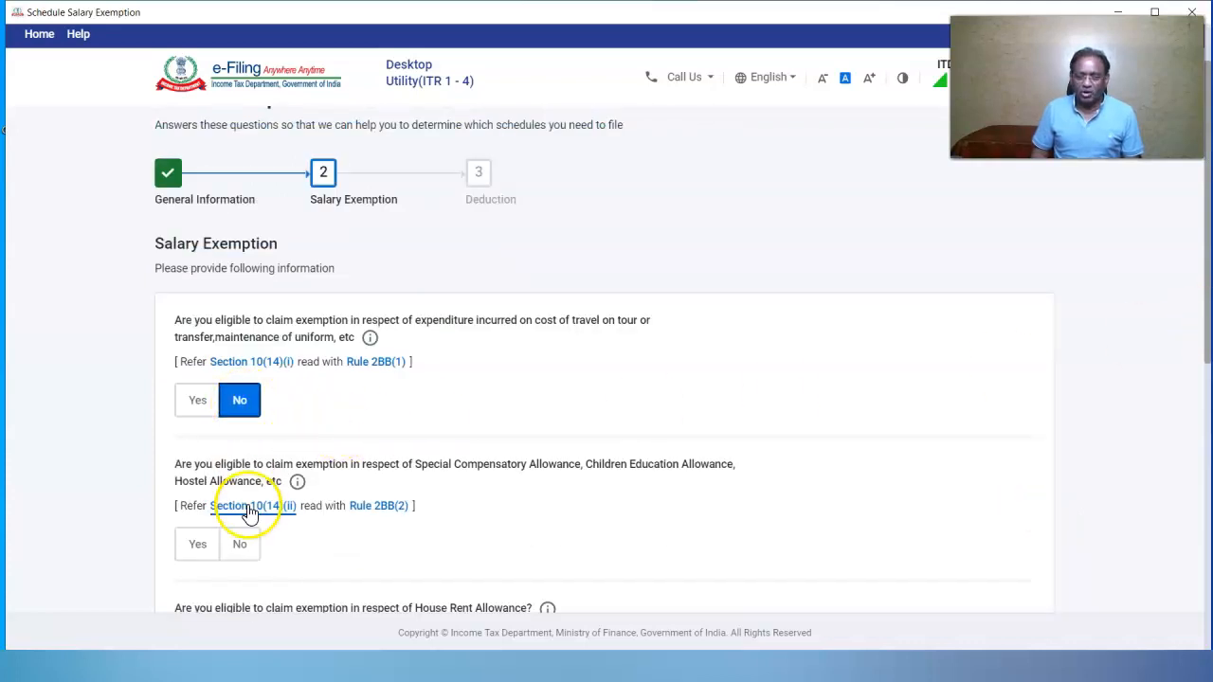
scroll(249, 512, "down", 5)
left_click(237, 415)
left_click(1033, 533)
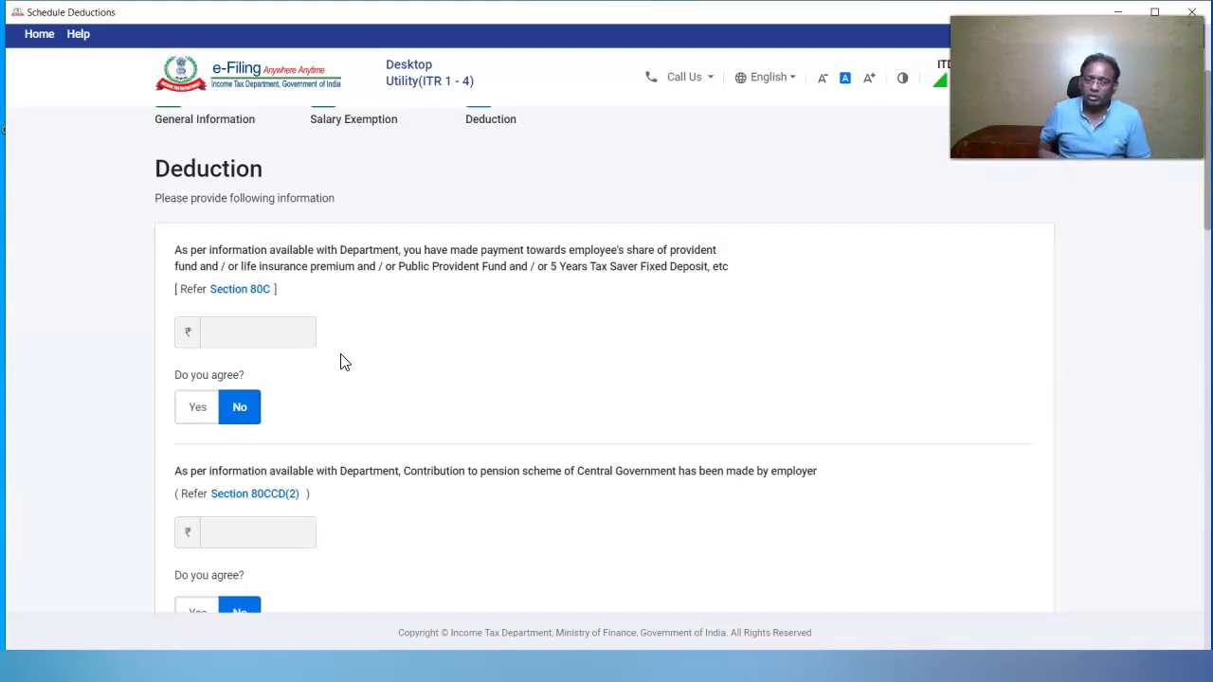
Agree to the 80C information, claim 80D, and decline 80G and 80GG
left_click(187, 408)
left_click_drag(1205, 202, 1203, 271)
left_click(192, 487)
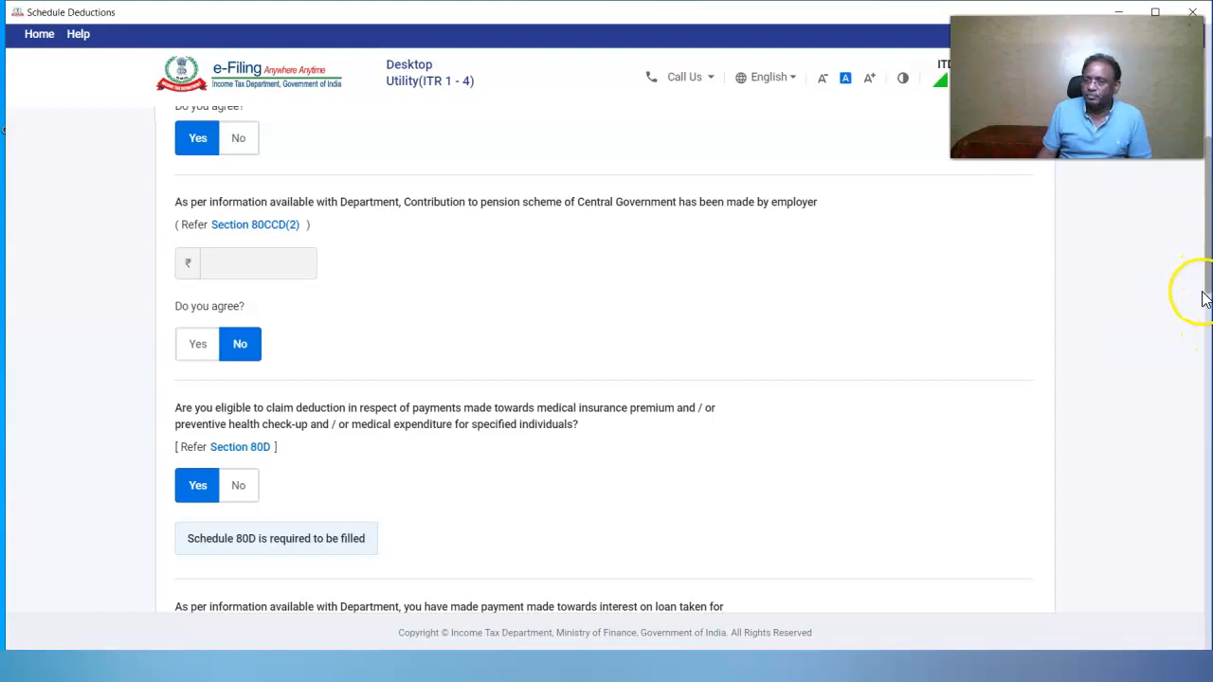
left_click_drag(1203, 285, 1205, 398)
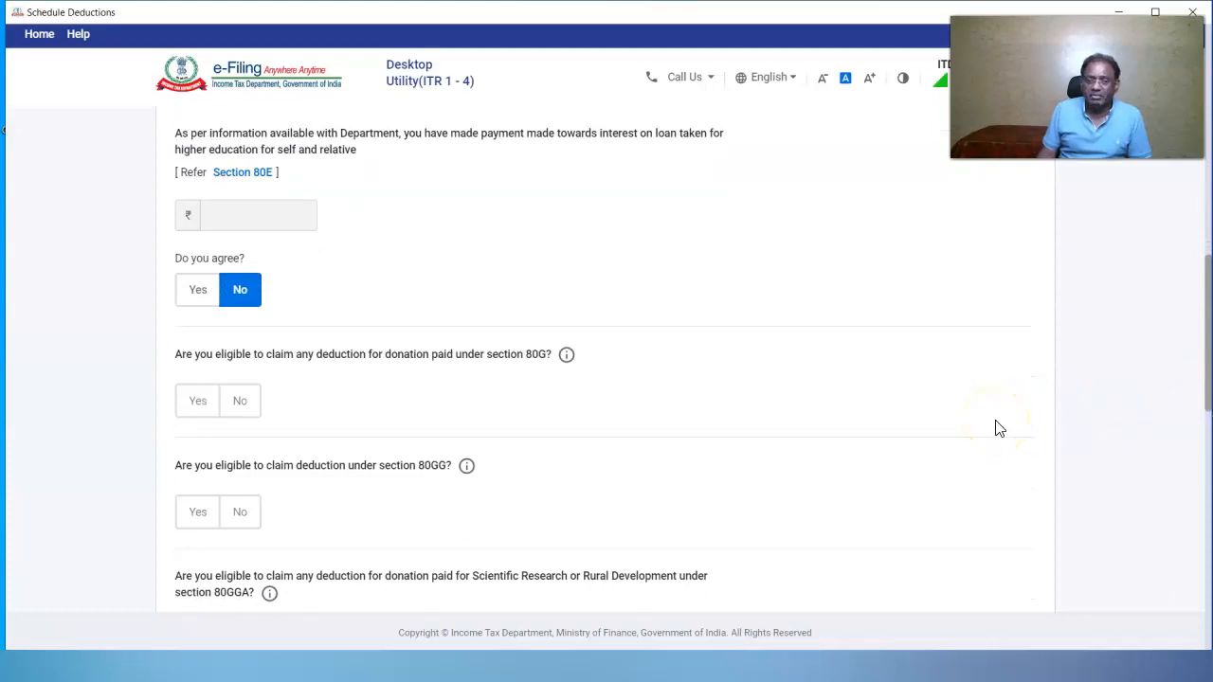
left_click(237, 403)
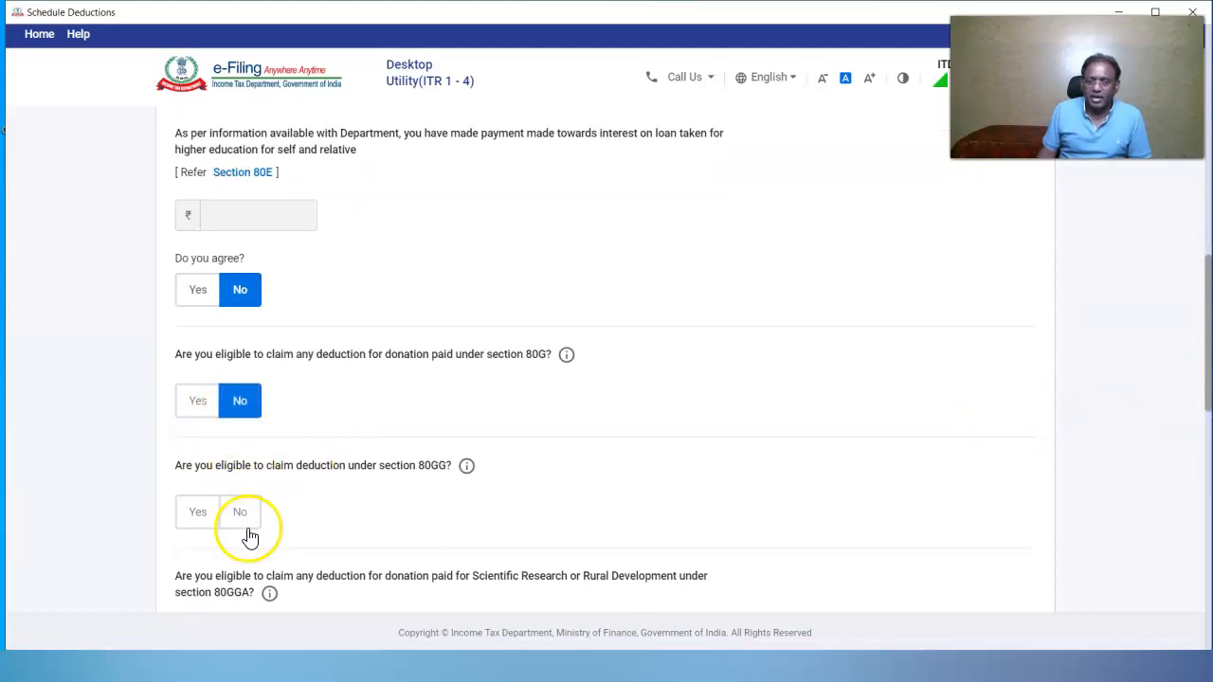
left_click(239, 514)
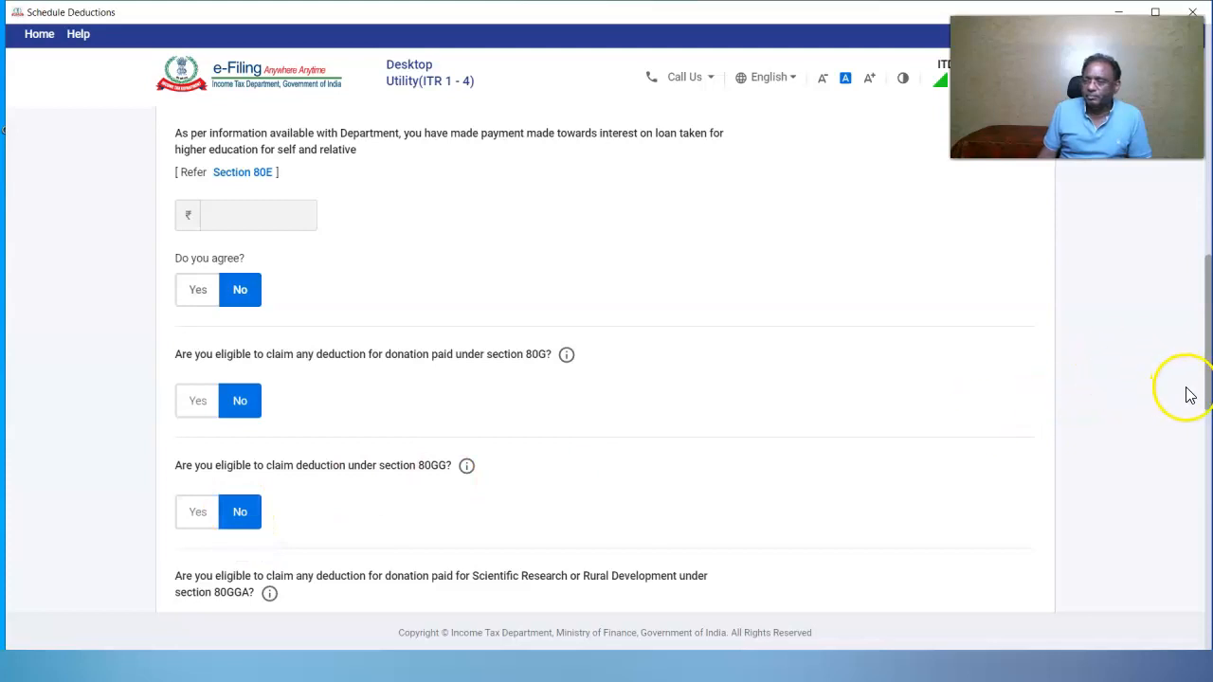
Decline 80GGA and answer Yes to 80TTB and to other deductions
left_click_drag(1206, 387, 1209, 486)
left_click(240, 409)
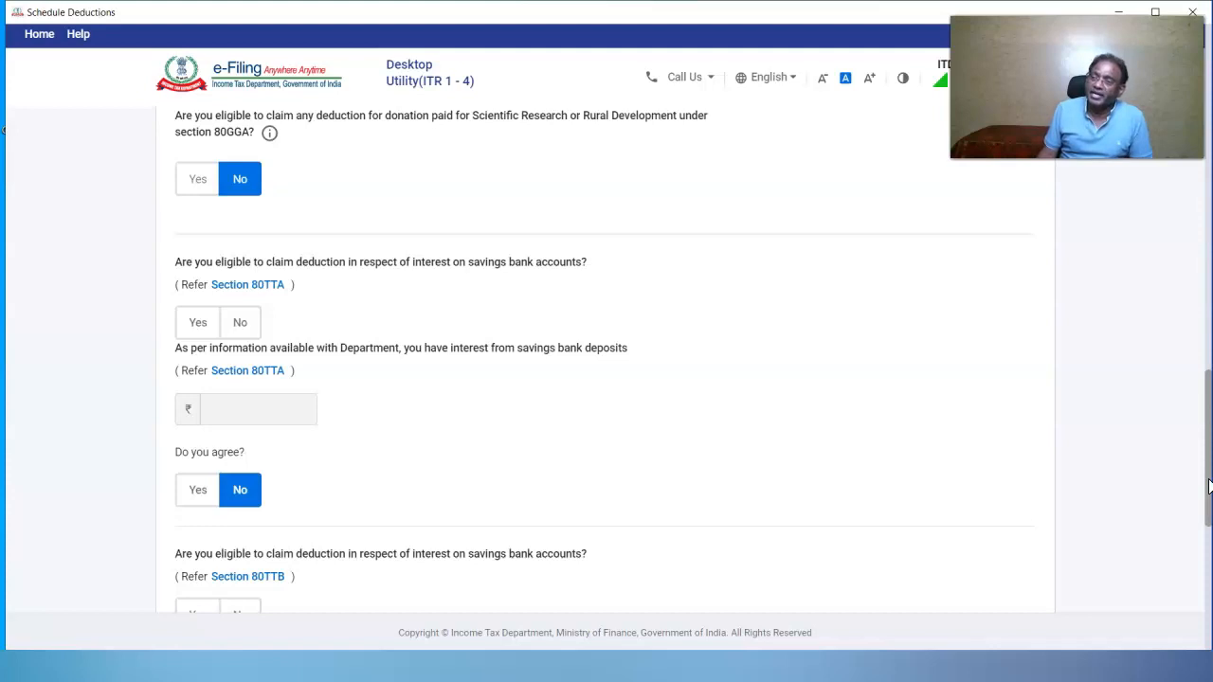
scroll(196, 379, "down", 3)
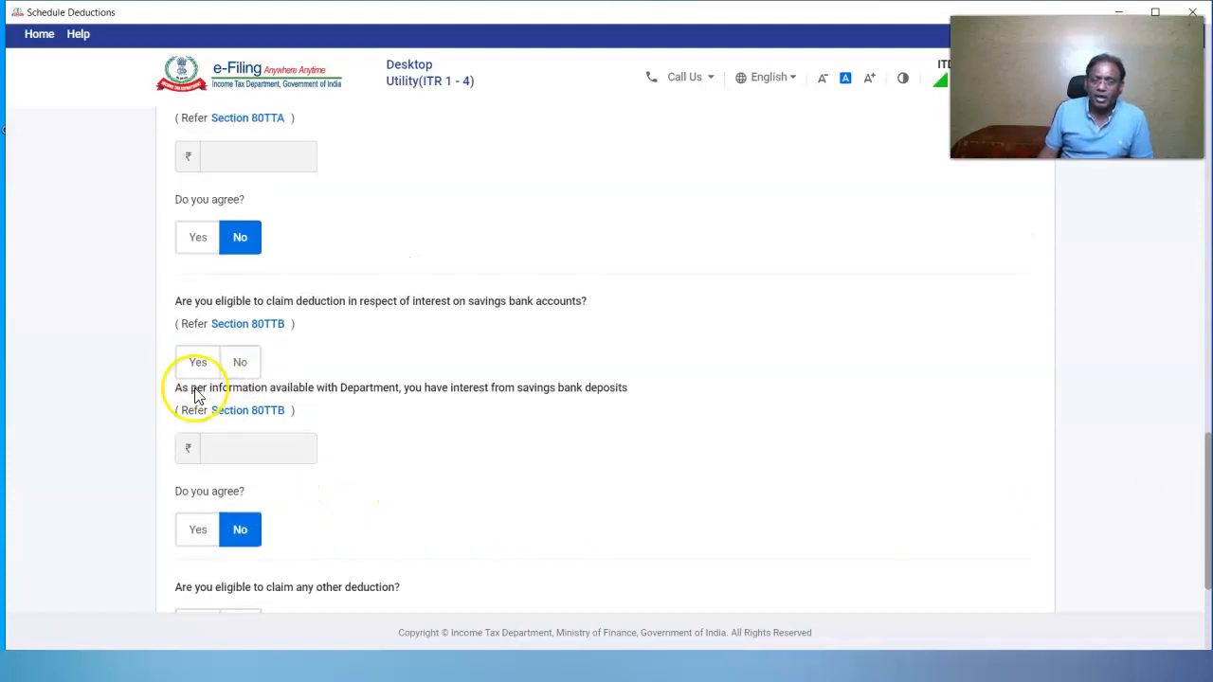
left_click(196, 362)
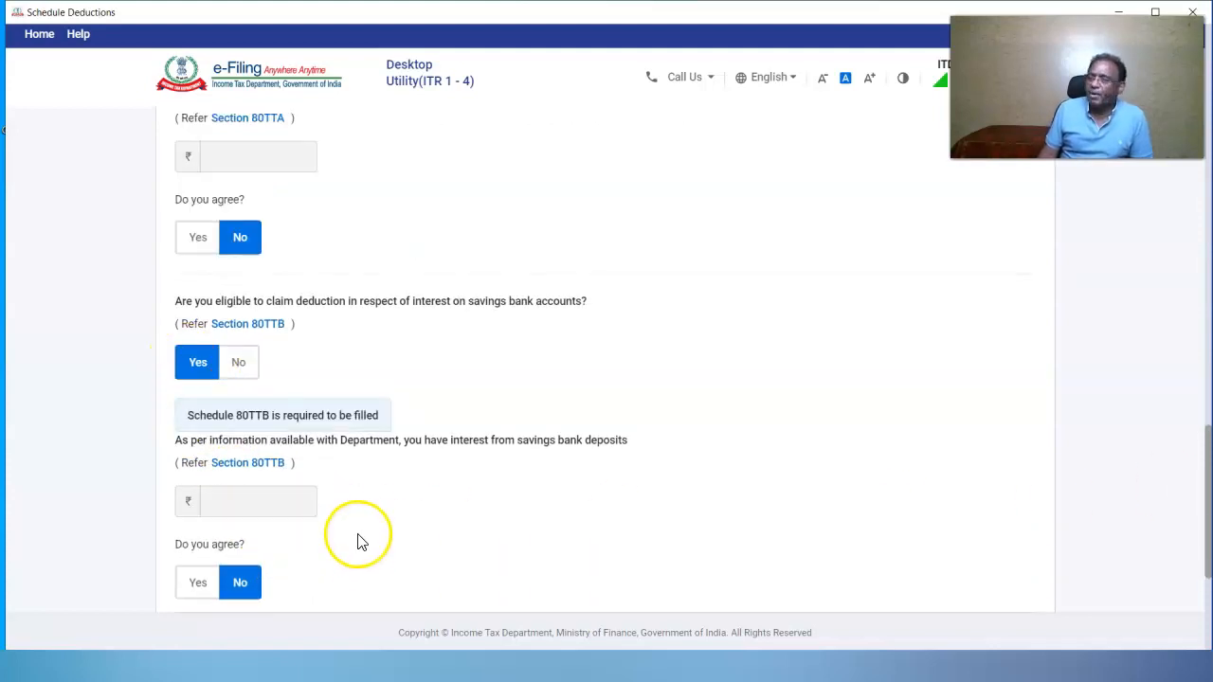
scroll(236, 476, "down", 3)
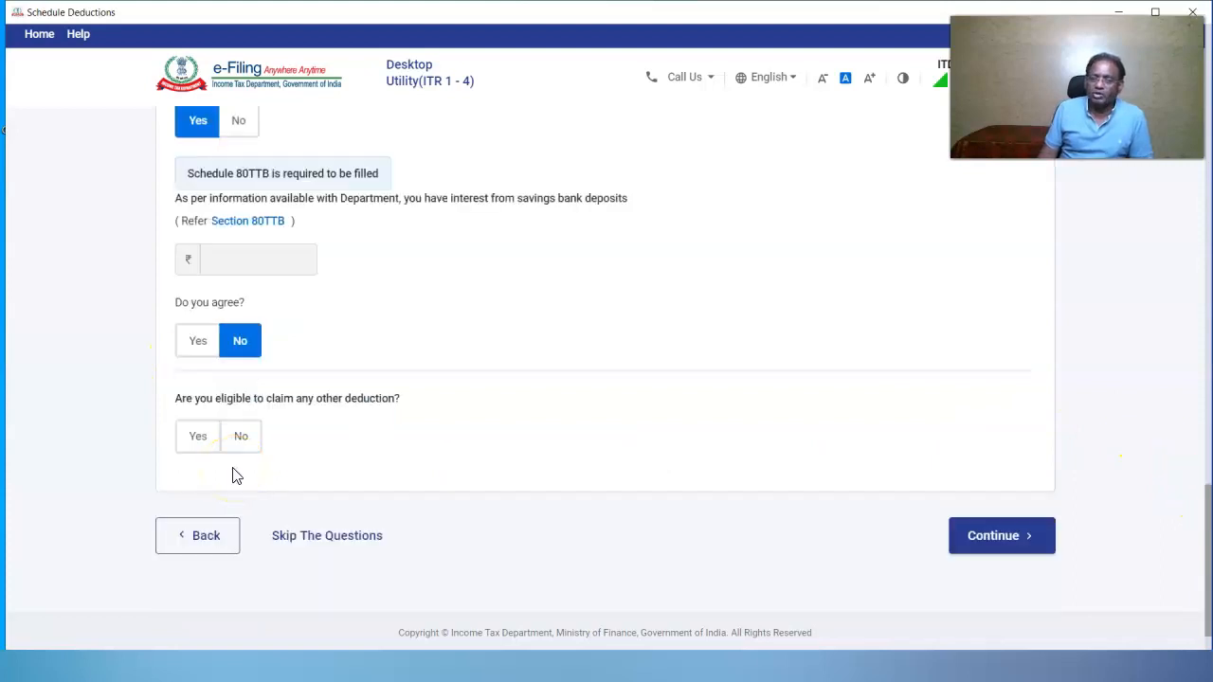
left_click(197, 435)
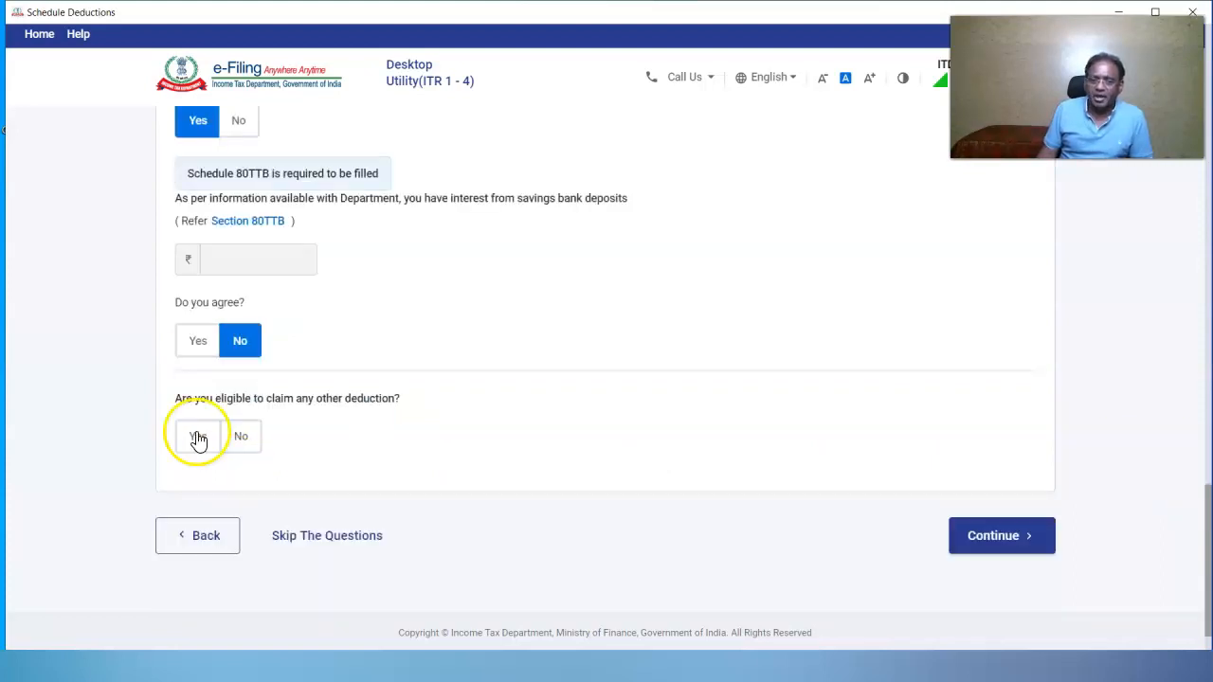
Add the 80CCD(1B) pension contribution deduction at 50,000
scroll(959, 459, "down", 4)
left_click(202, 378)
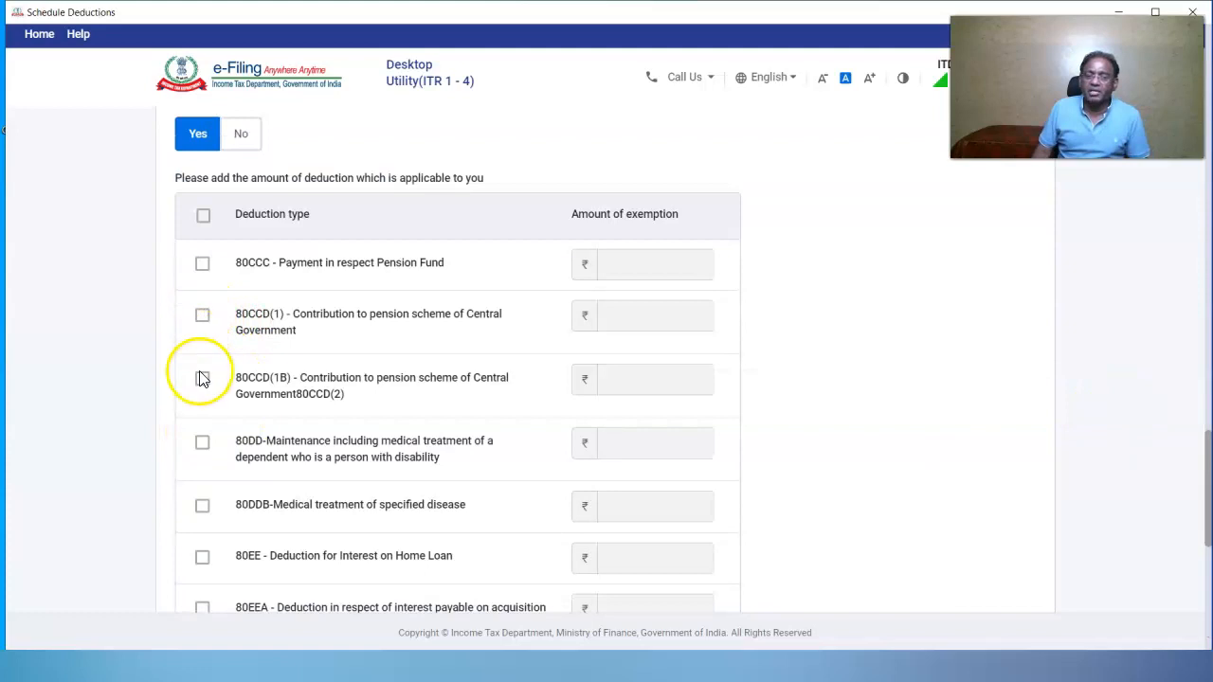
left_click(684, 382)
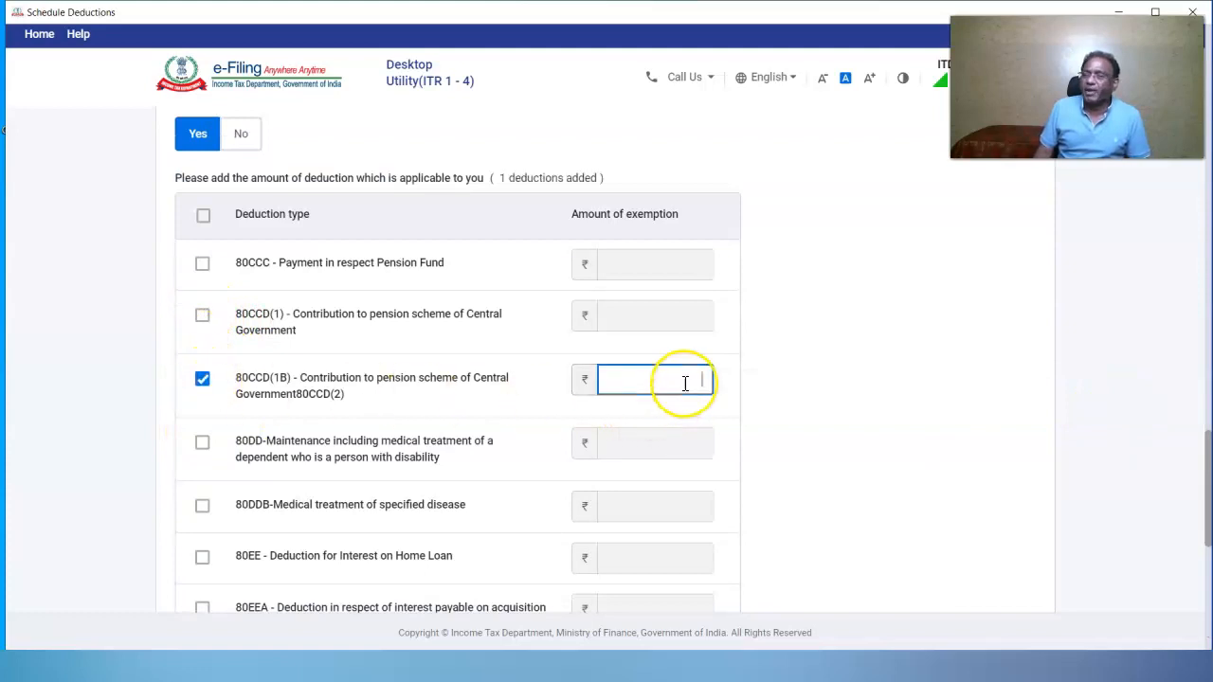
type("5")
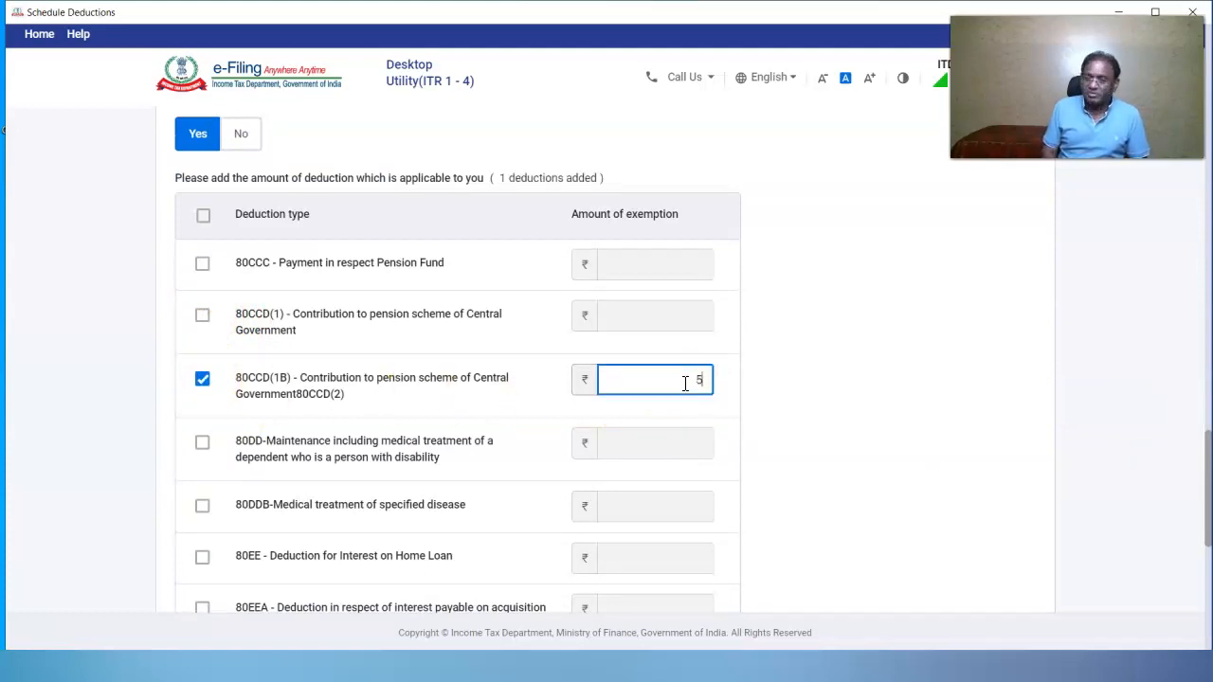
type("0,000000")
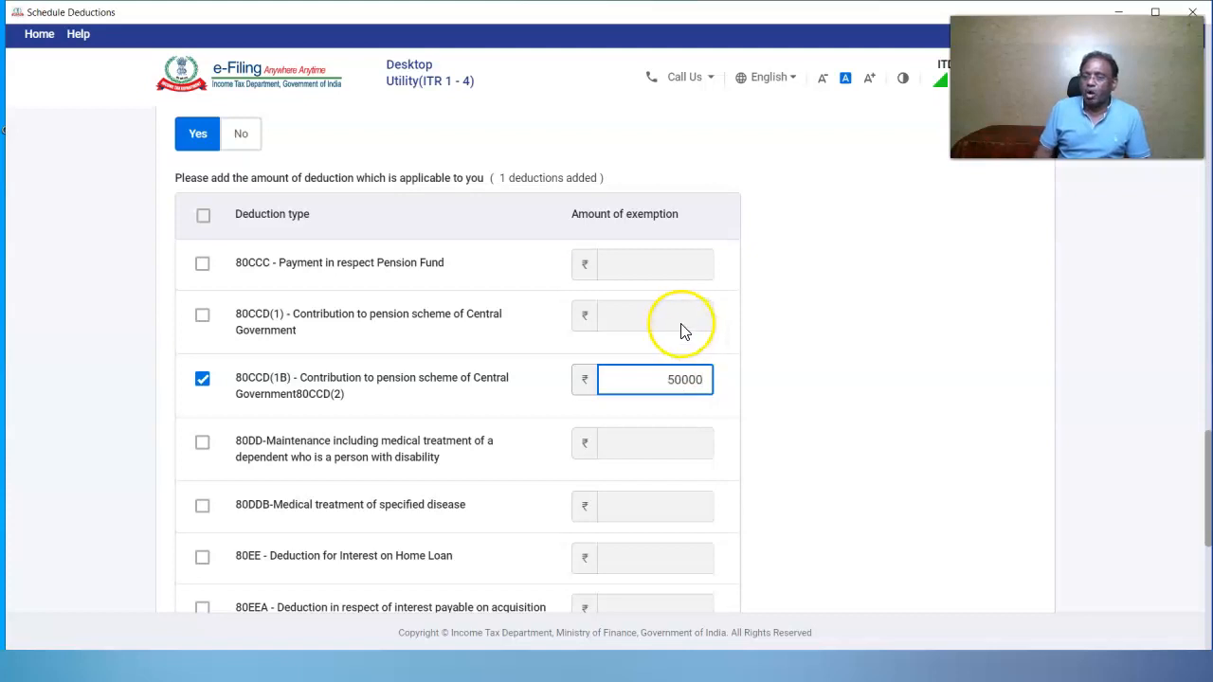
left_click(676, 327)
Add 80CCD(1) and 80GGC at 60,000, then reach the Schedules Summary and acknowledge the prefill notice
left_click(202, 316)
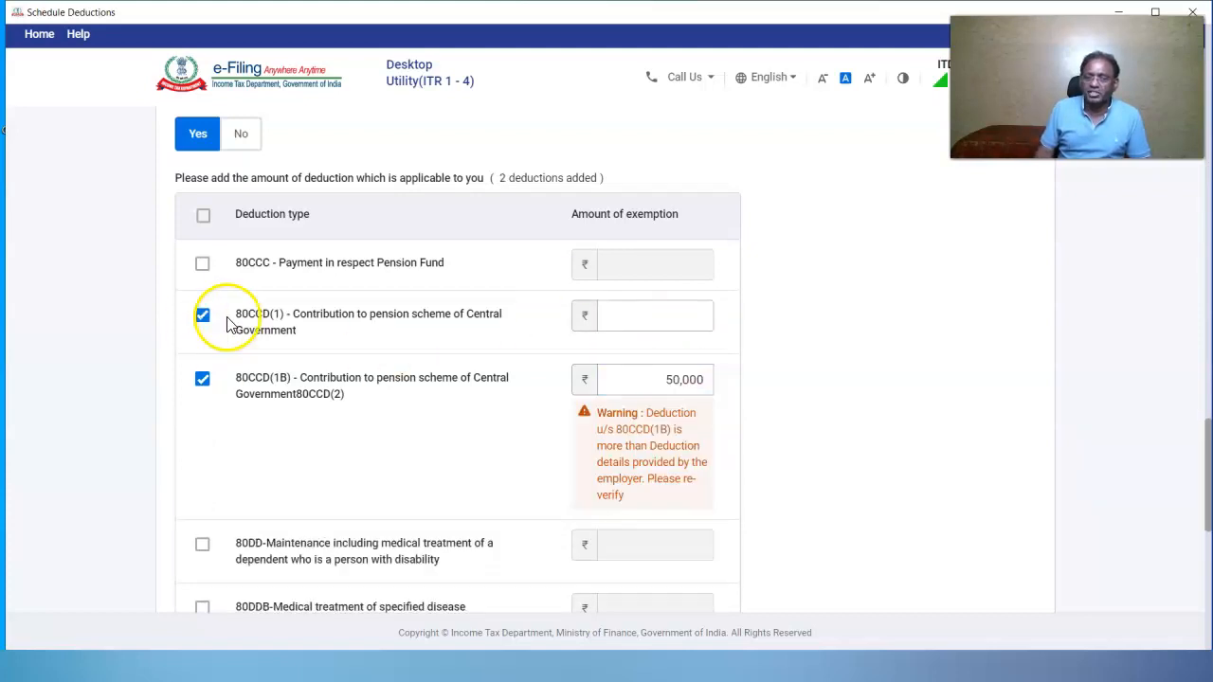
scroll(311, 552, "down", 3)
left_click(202, 514)
left_click(696, 516)
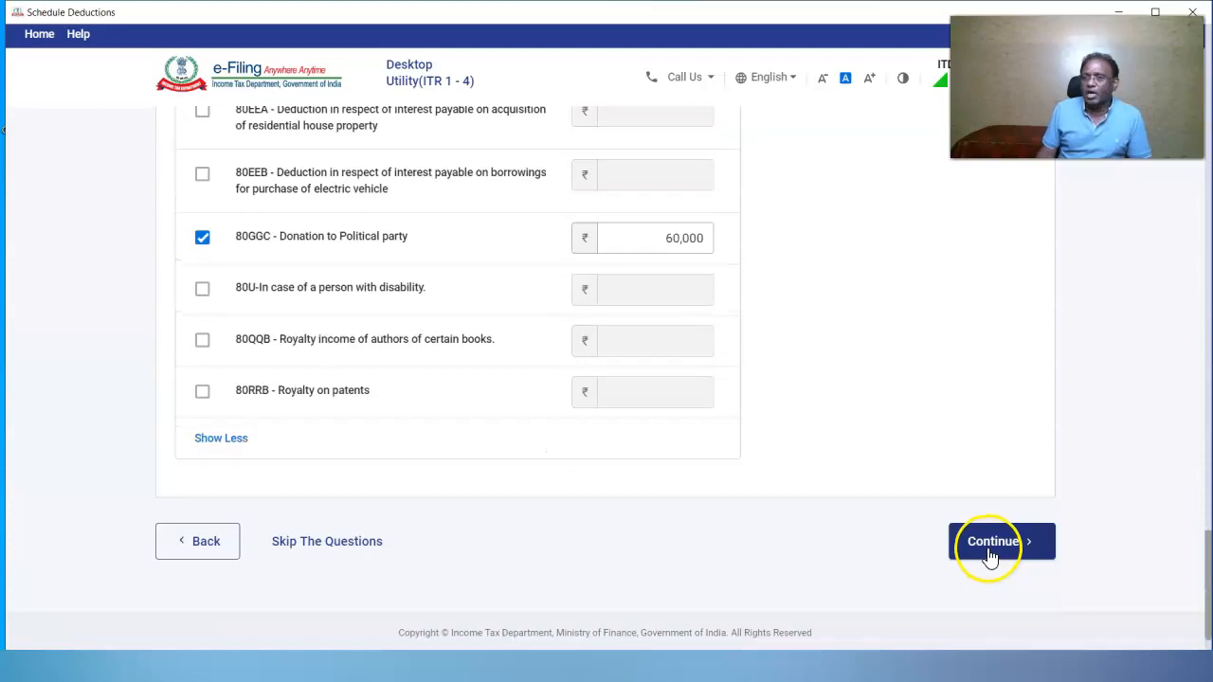
left_click(991, 545)
left_click(570, 407)
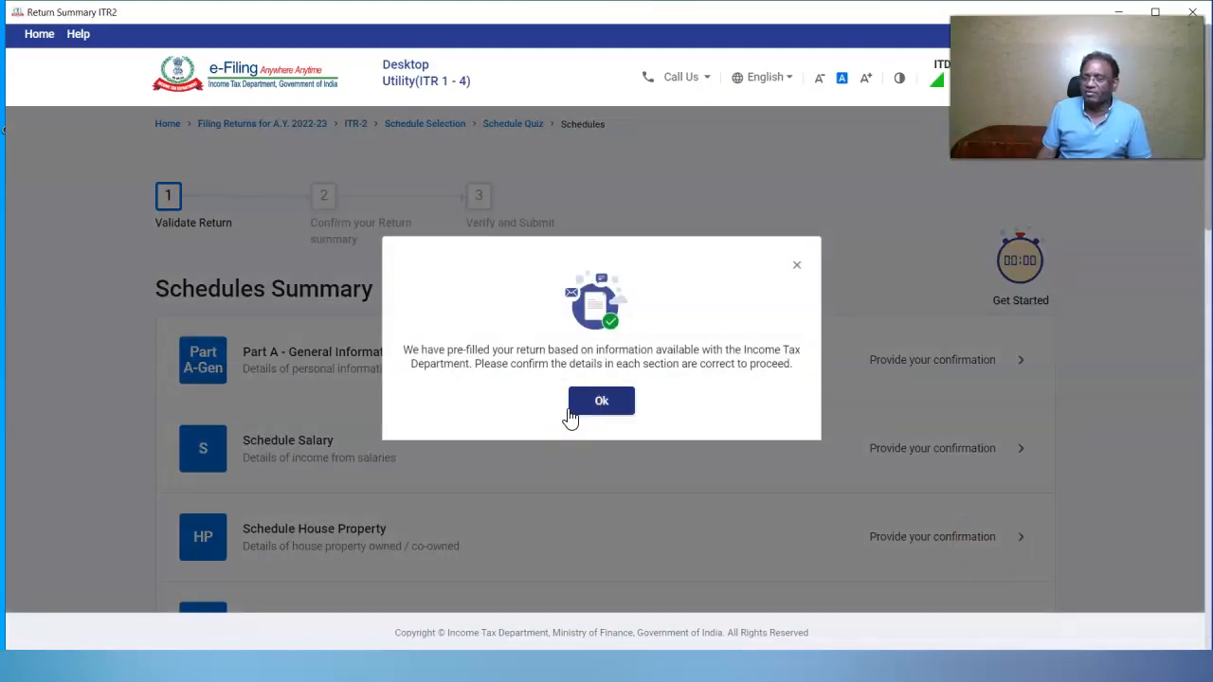
Dismiss the prefill notice and run ITDe-Filing-2022 Setup 1.1.15 from the desktop
left_click(596, 408)
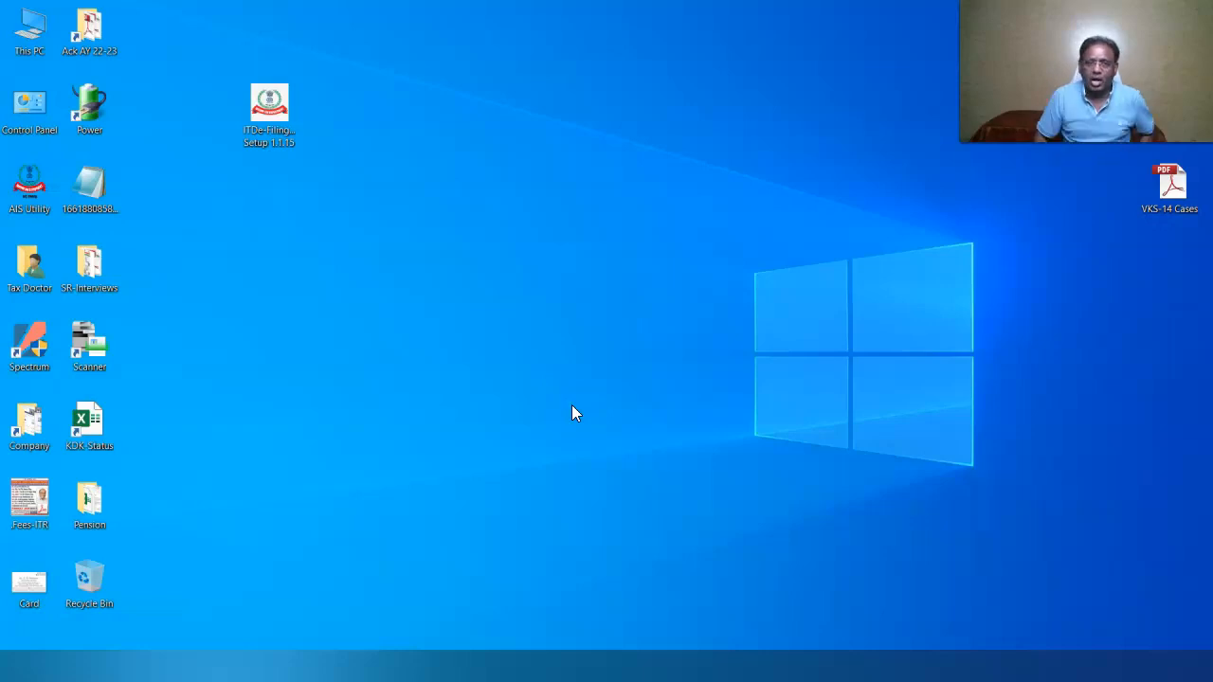
right_click(275, 114)
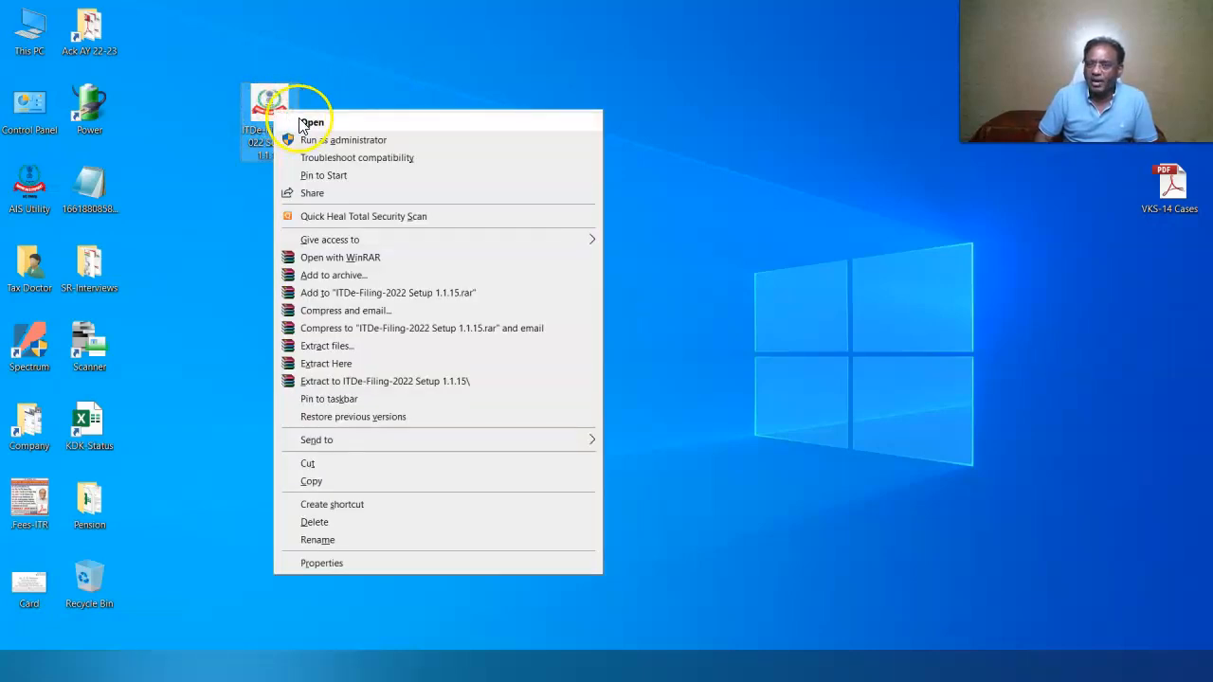
left_click(304, 122)
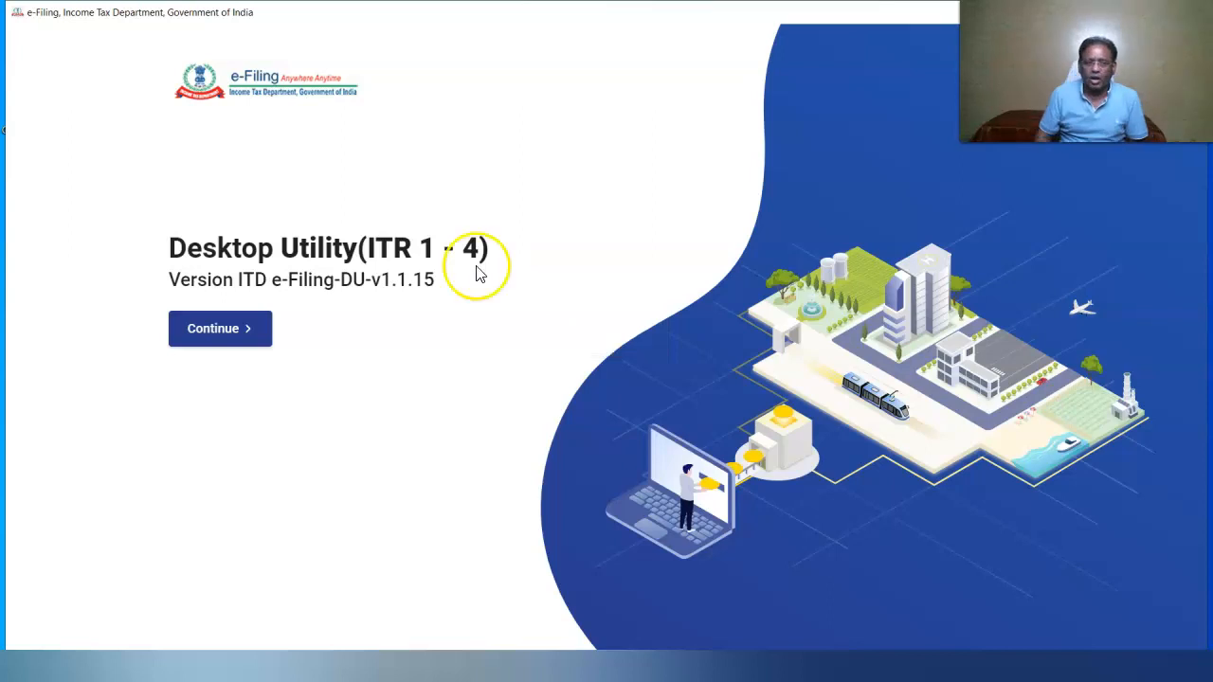
Open the ITR-2 draft saved 11-Sep-2022 for editing from the draft returns
left_click(237, 329)
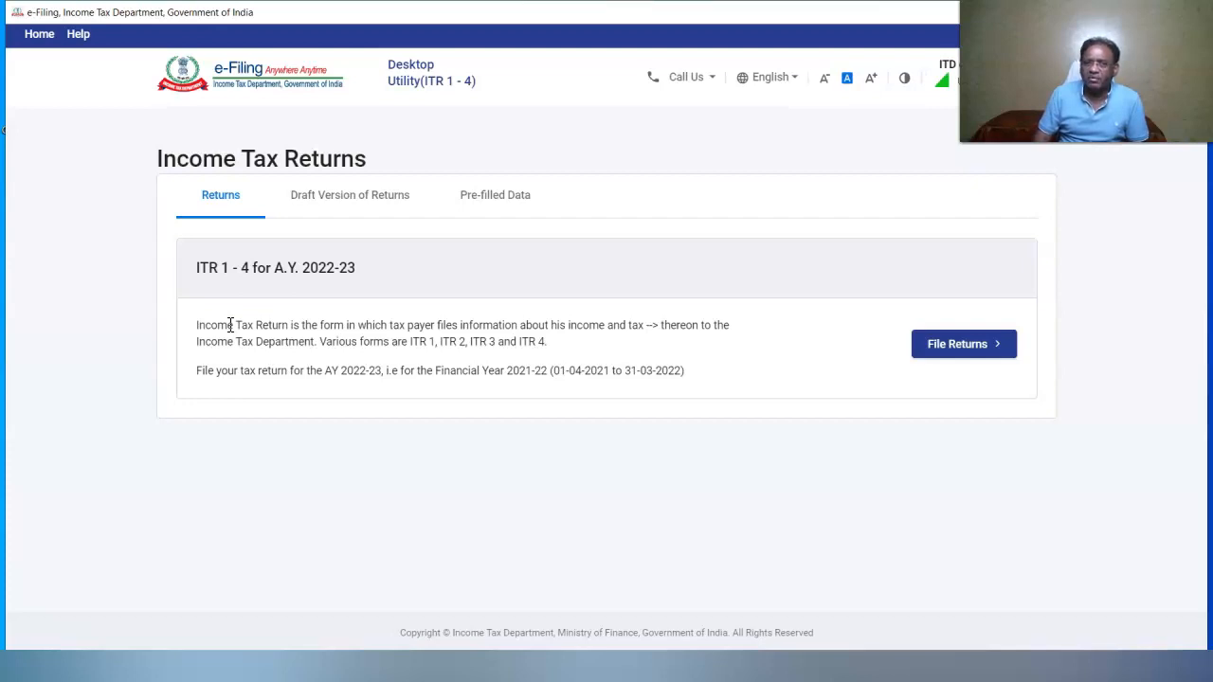
left_click(350, 194)
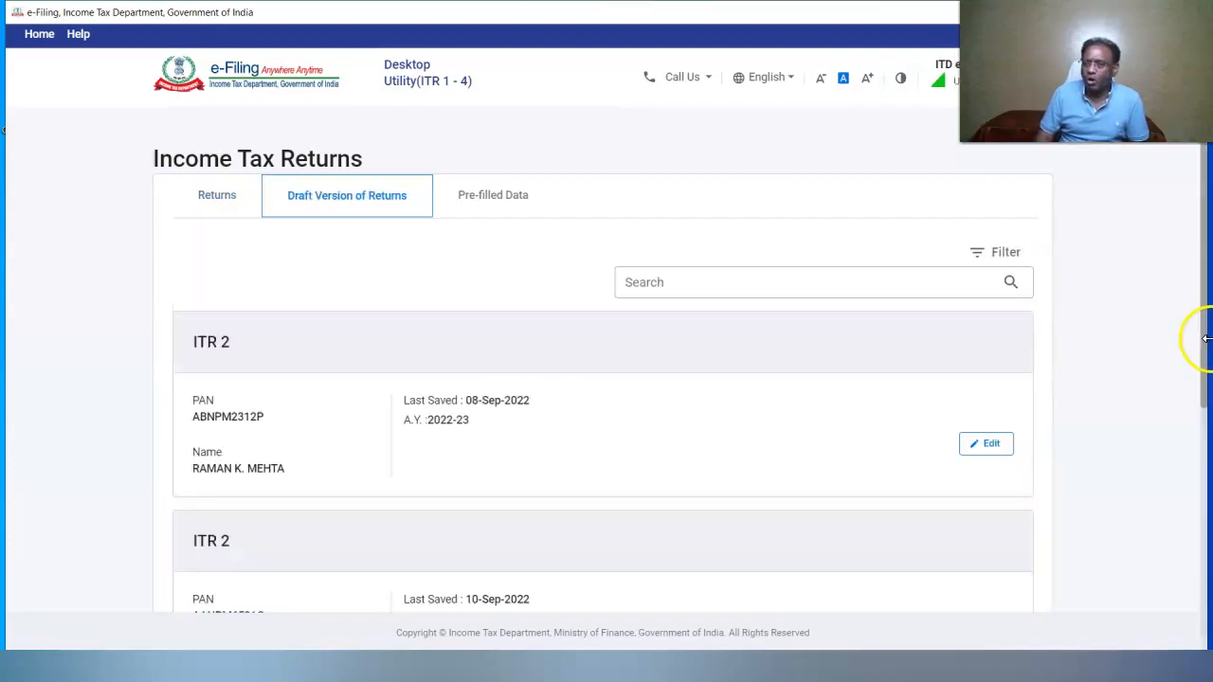
left_click_drag(1206, 363, 1203, 374)
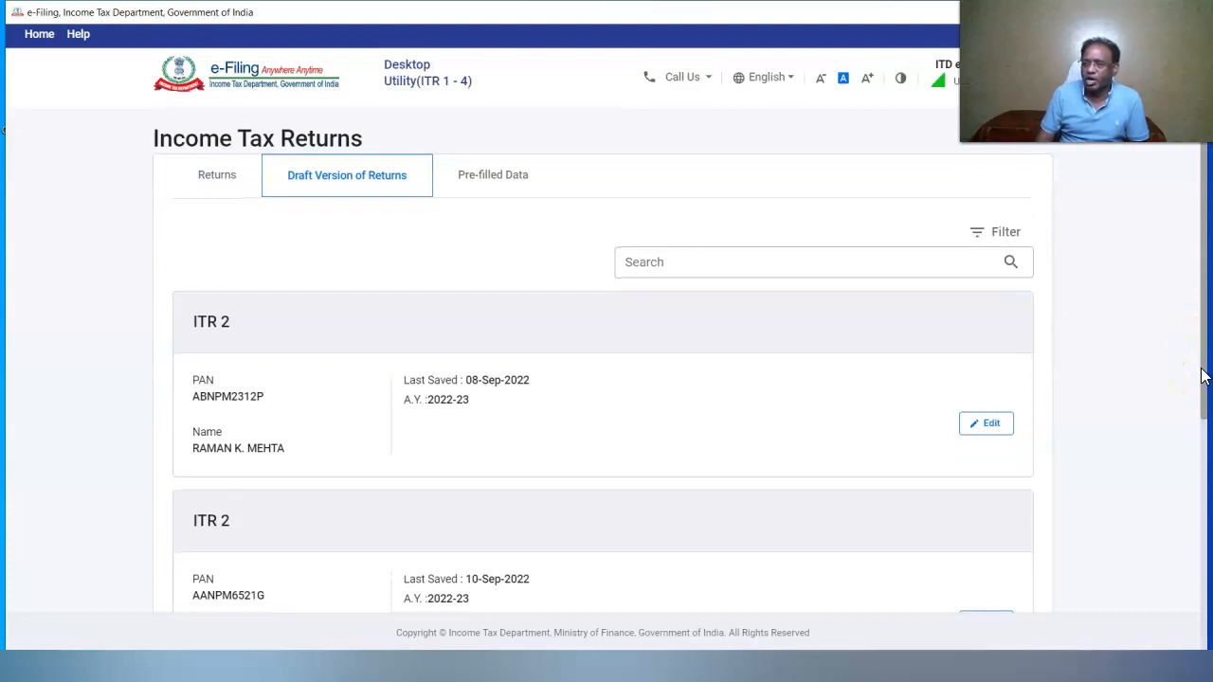
left_click_drag(1201, 376, 1190, 573)
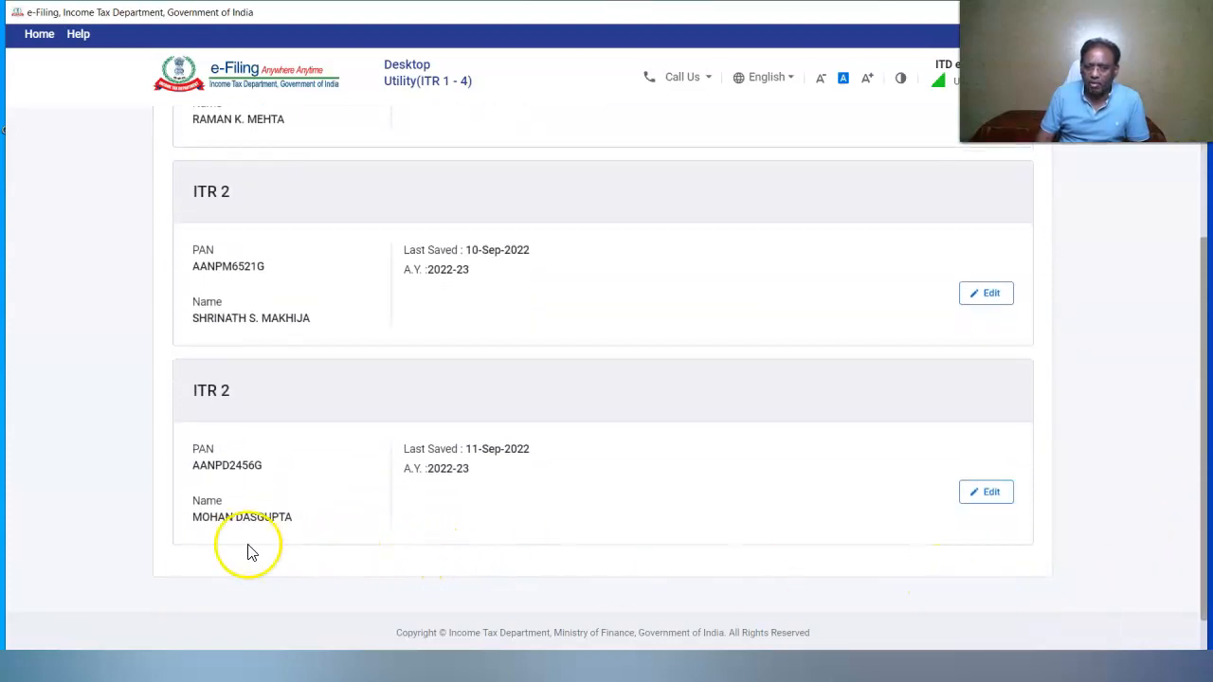
left_click(981, 500)
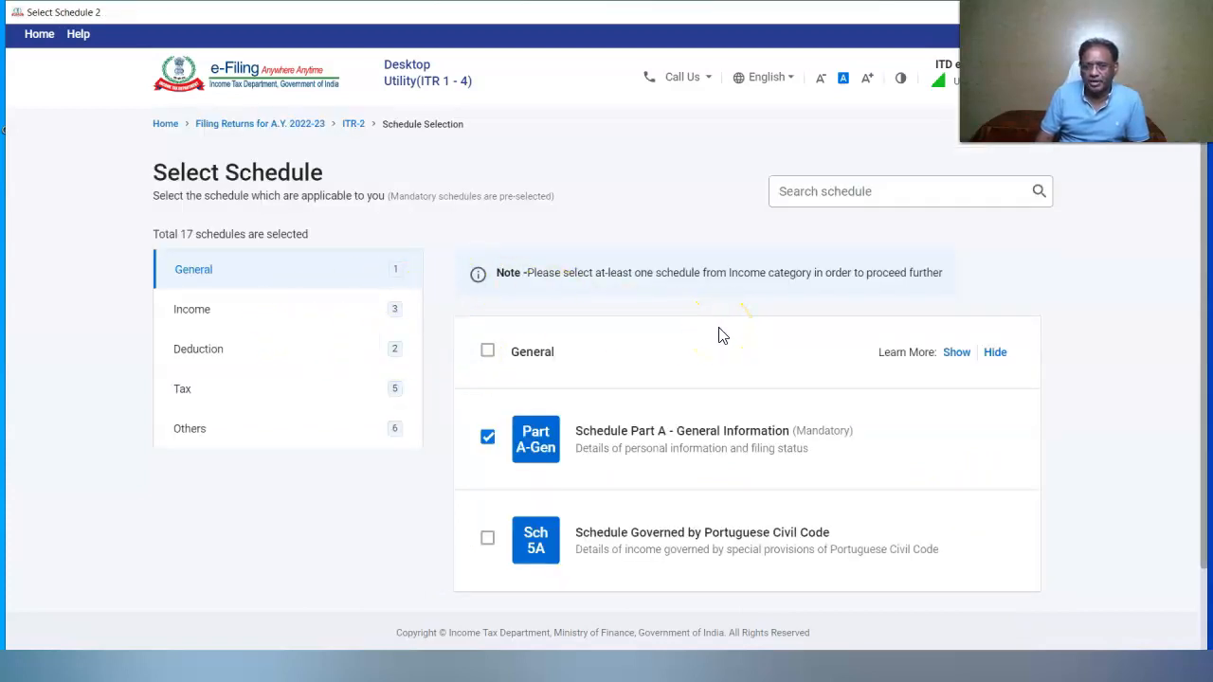
Continue with the 17 selected schedules, accept the note and skip the schedule questions
scroll(719, 335, "down", 1)
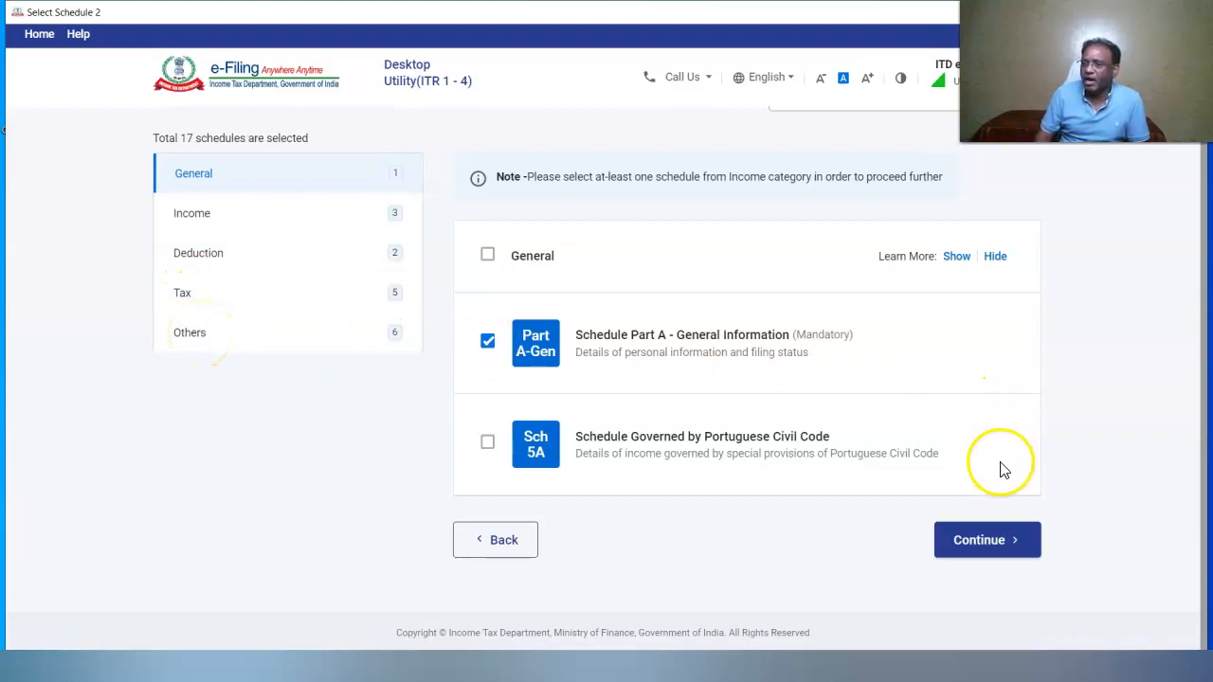
left_click(972, 538)
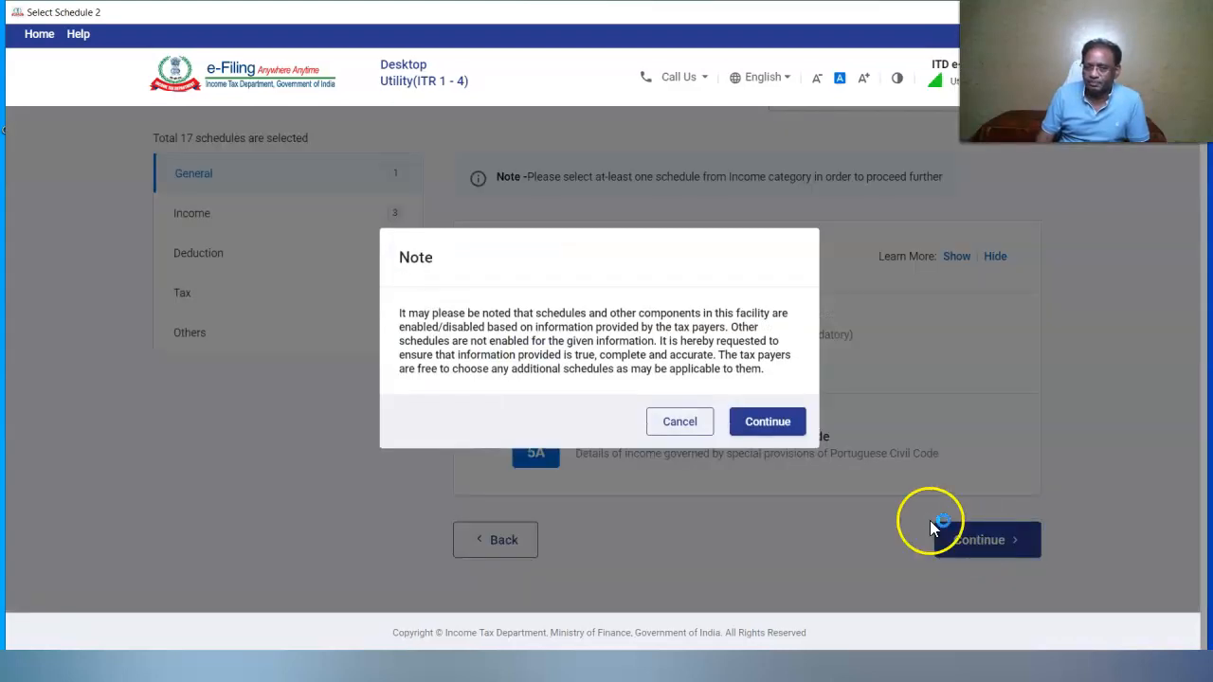
left_click(768, 422)
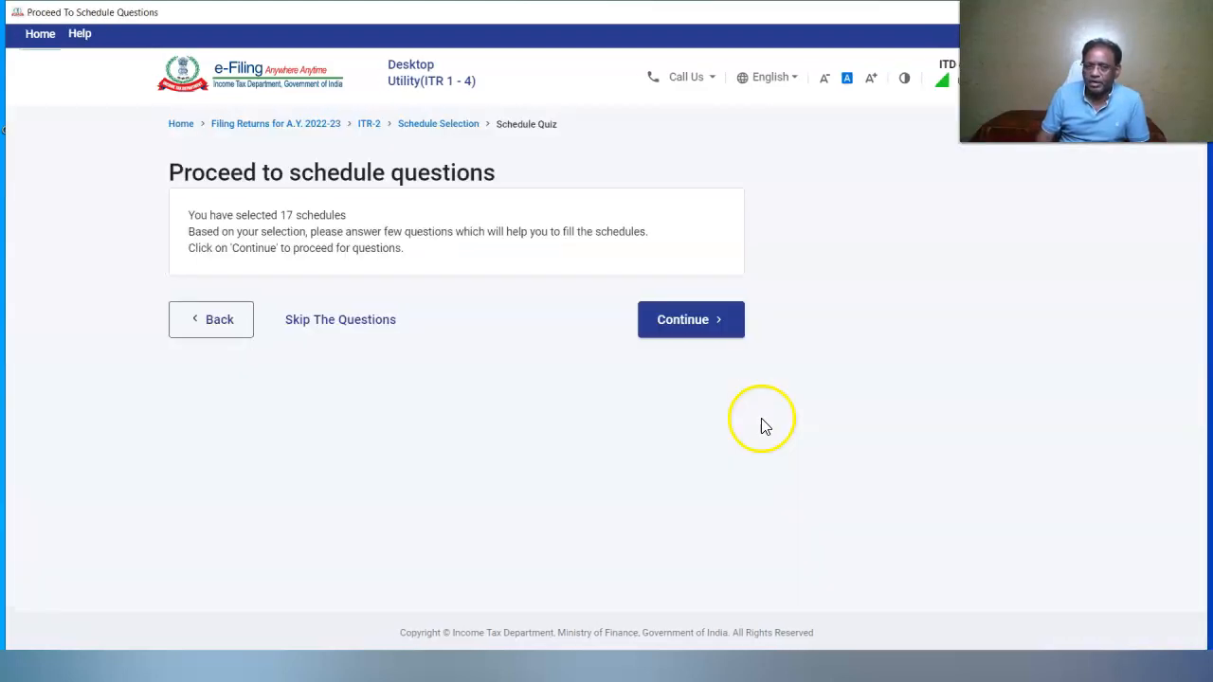
left_click(329, 330)
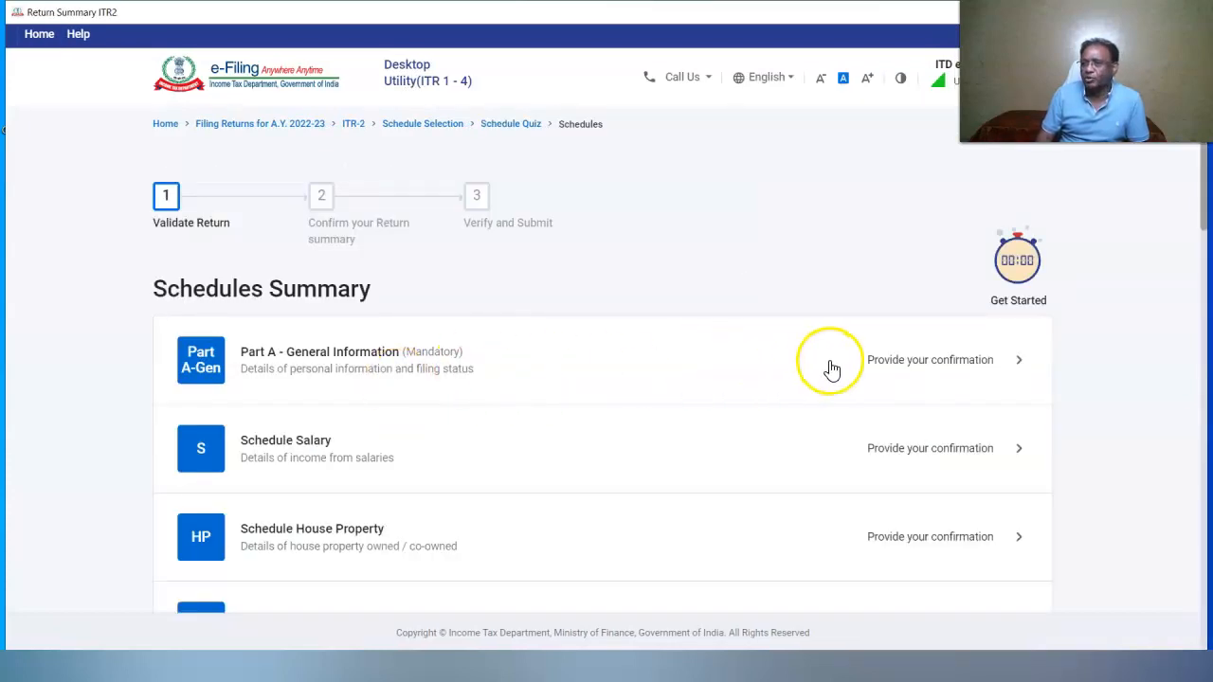
Enter and save a dummy all-9s Aadhaar Enrolment ID in Part A General Information
left_click(203, 360)
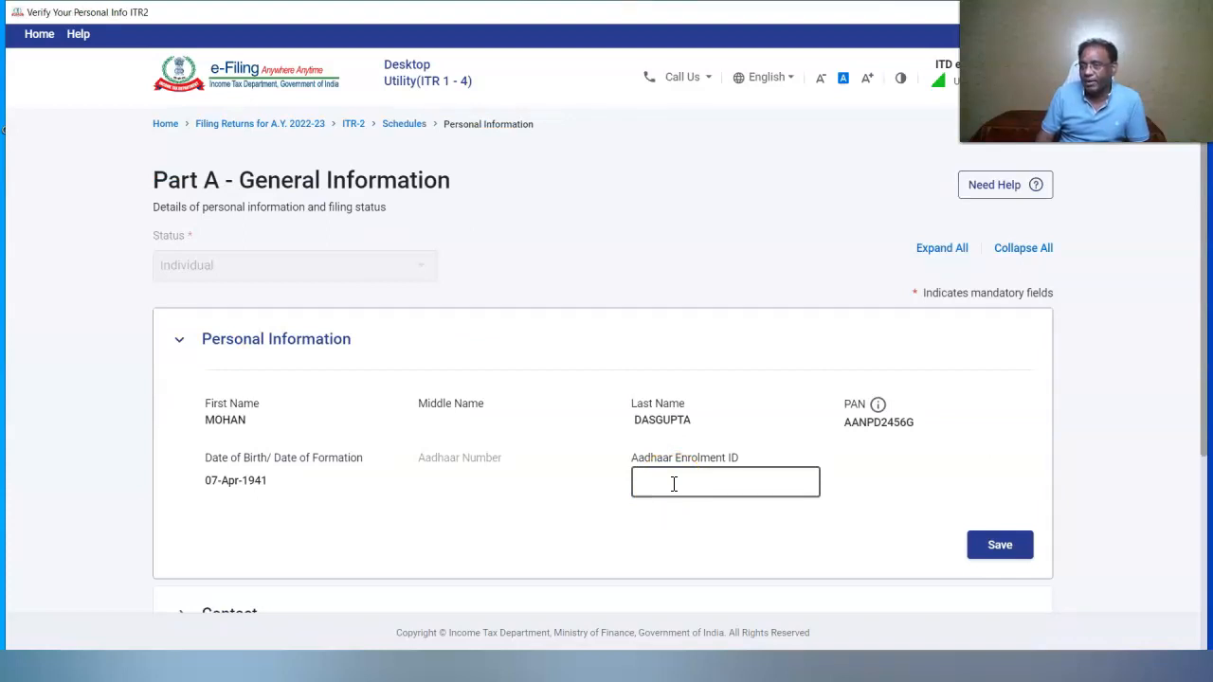
left_click(561, 473)
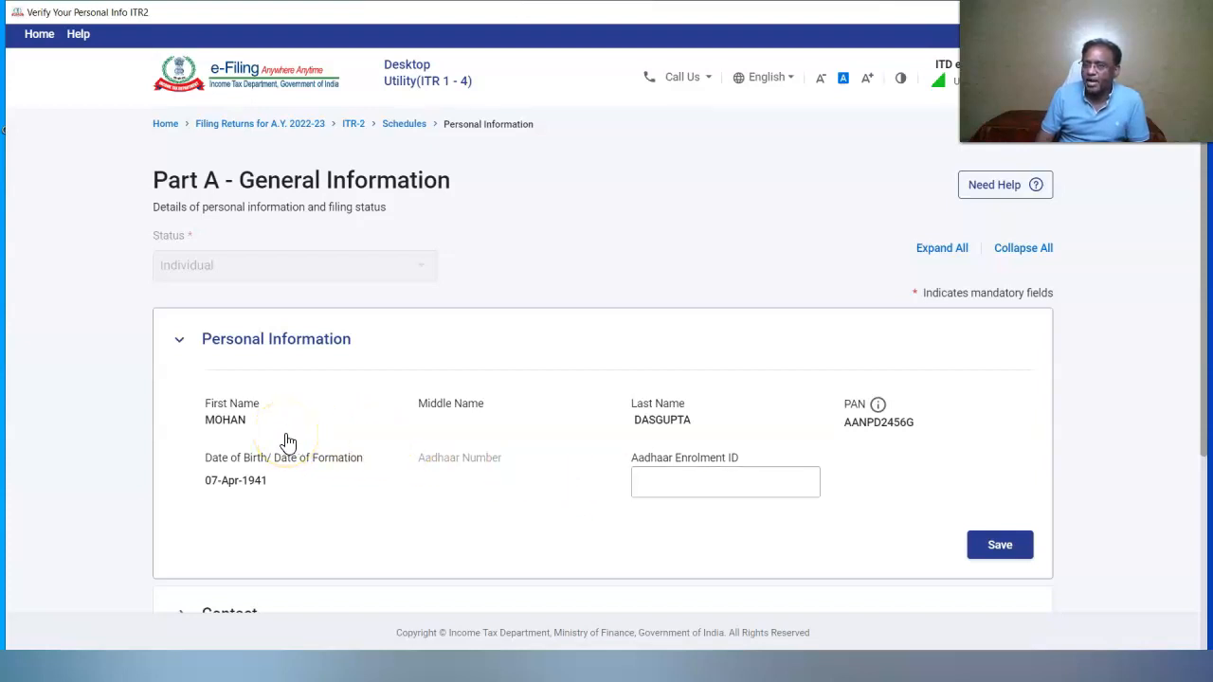
left_click(651, 483)
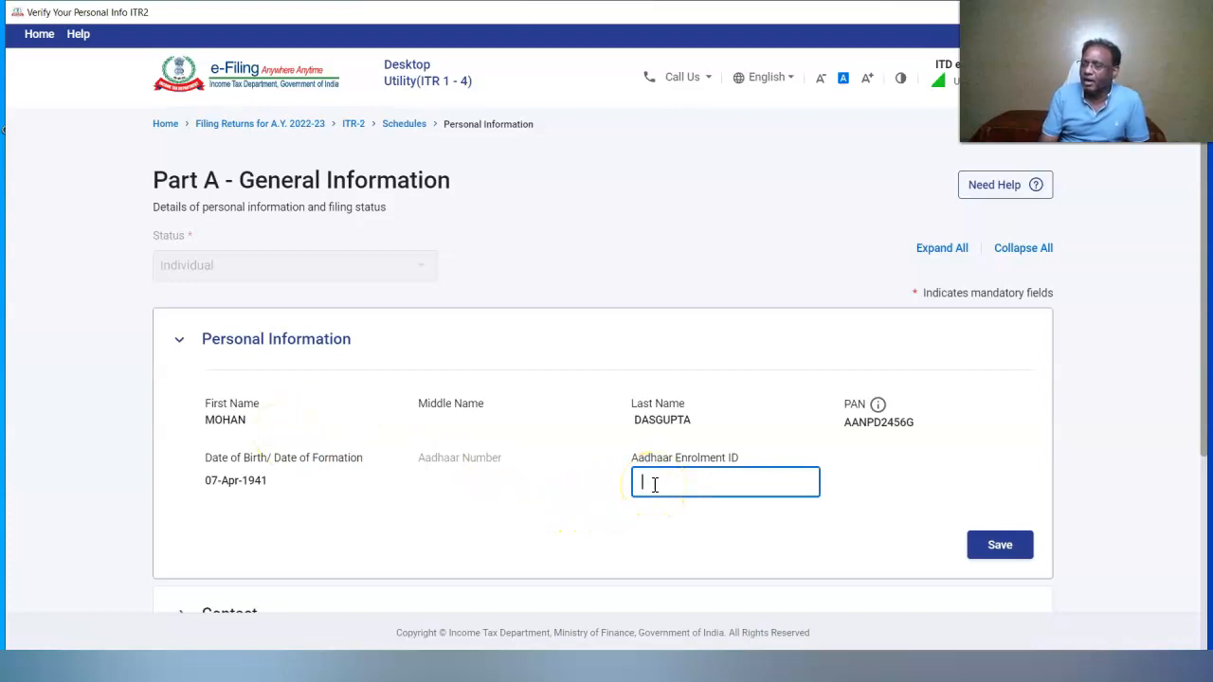
type("9999999999999999999999999999")
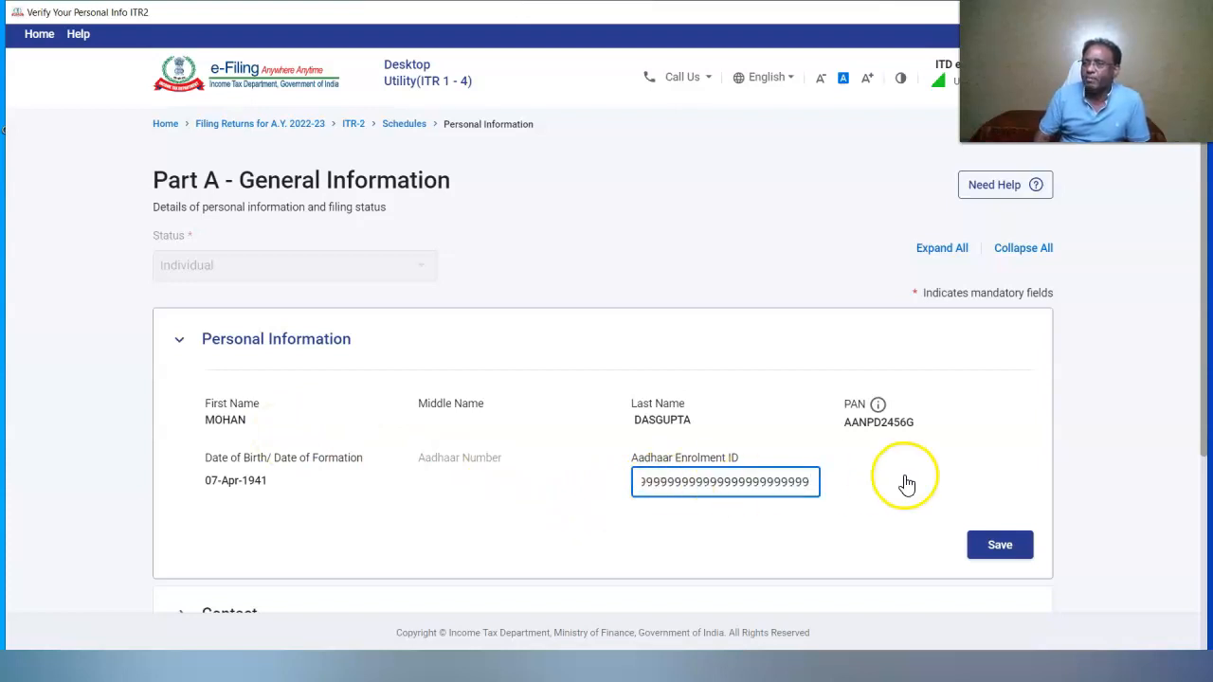
left_click(1023, 559)
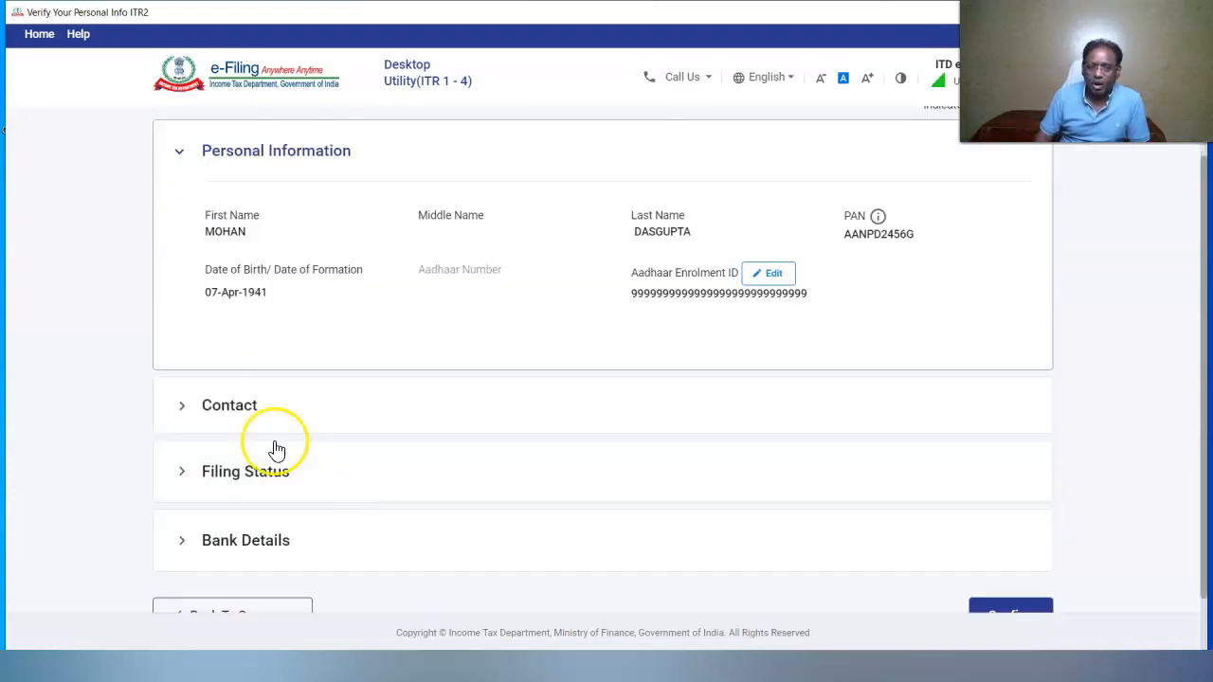
left_click(228, 419)
Edit the contact details and paste in the taxpayer's own e-mail address
left_click(1016, 228)
left_click(527, 321)
left_click(490, 318)
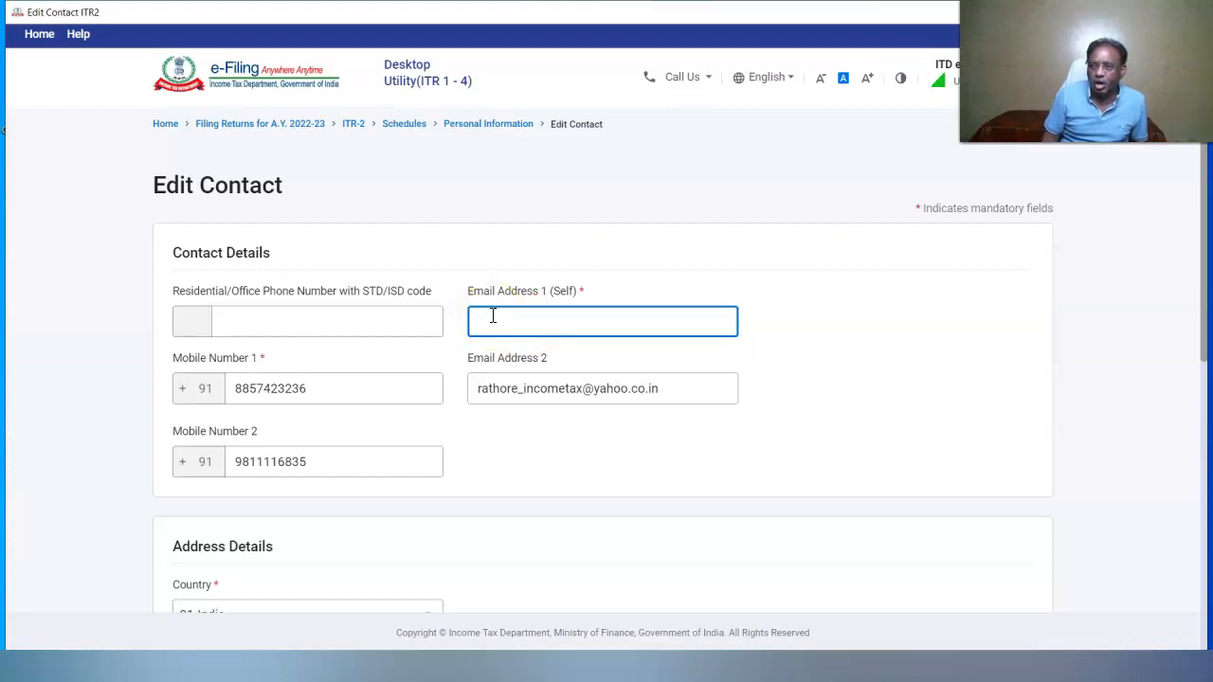
key("ctrl+v")
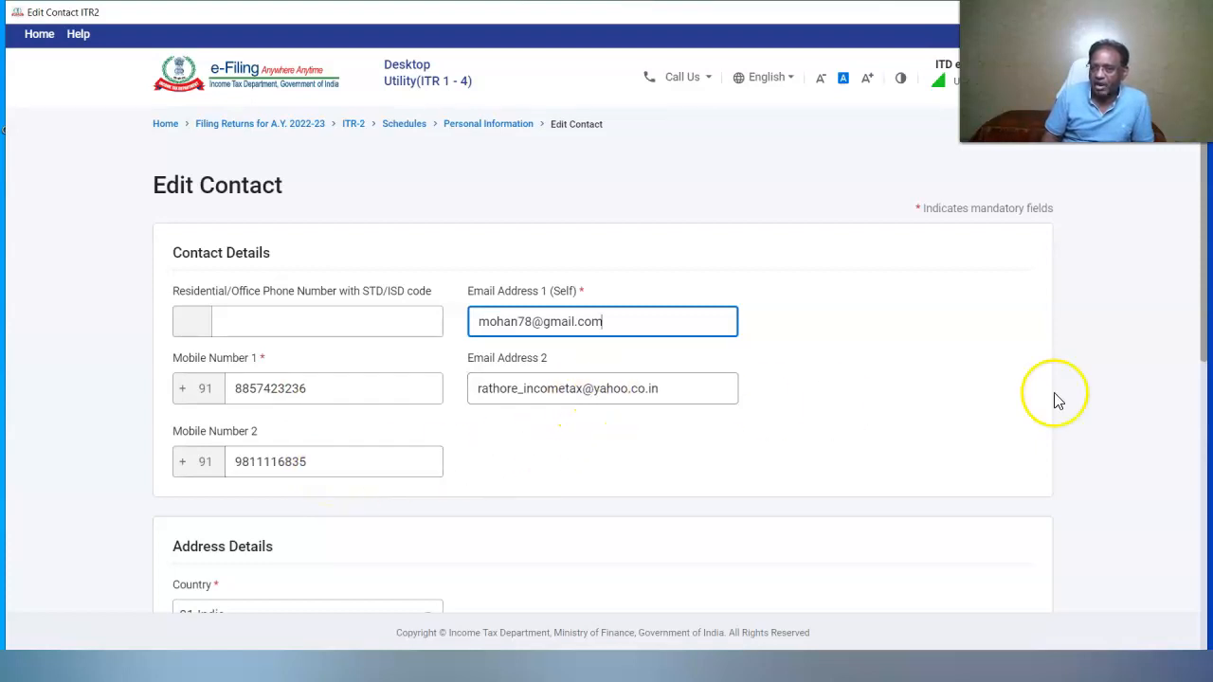
Pick the address's road/post office and area/locality, then save the contact details
scroll(666, 222, "down", 2)
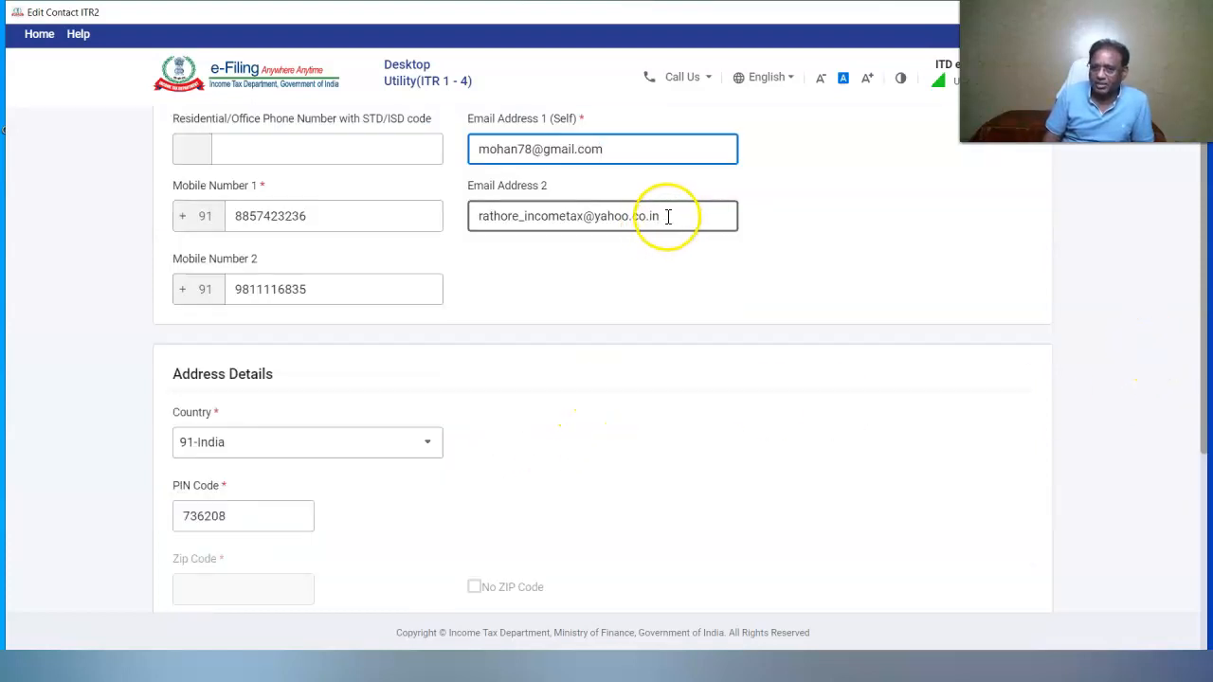
scroll(427, 237, "down", 3)
left_click(205, 292)
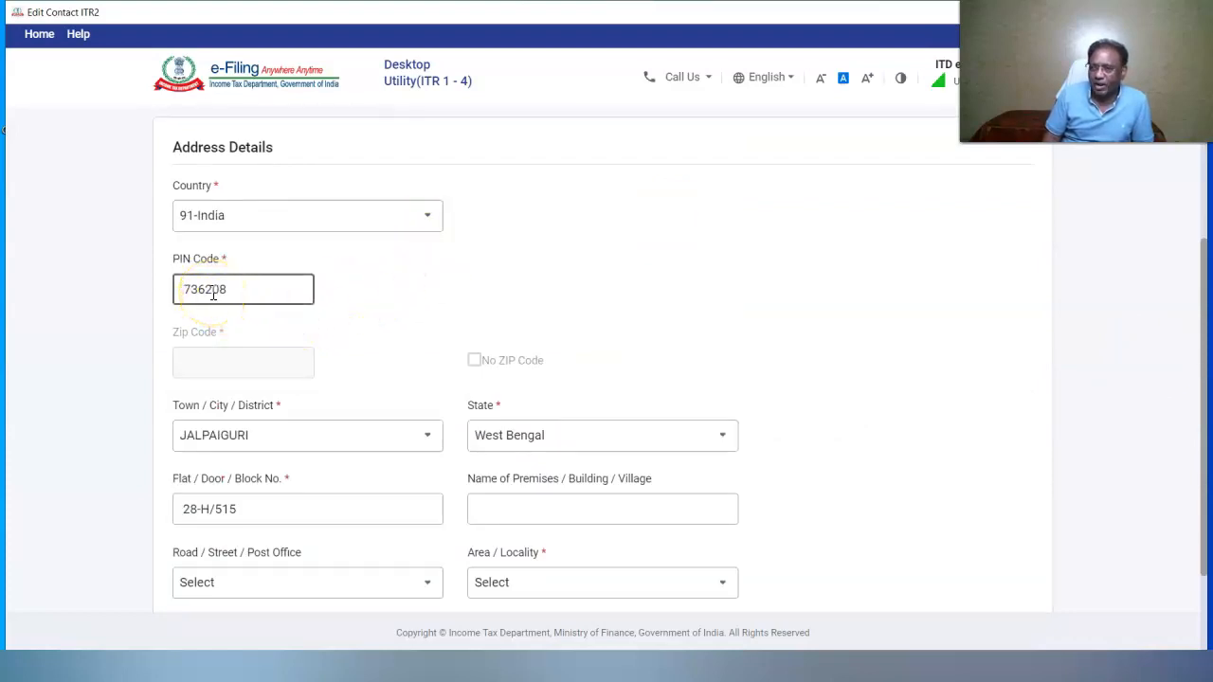
left_click(230, 429)
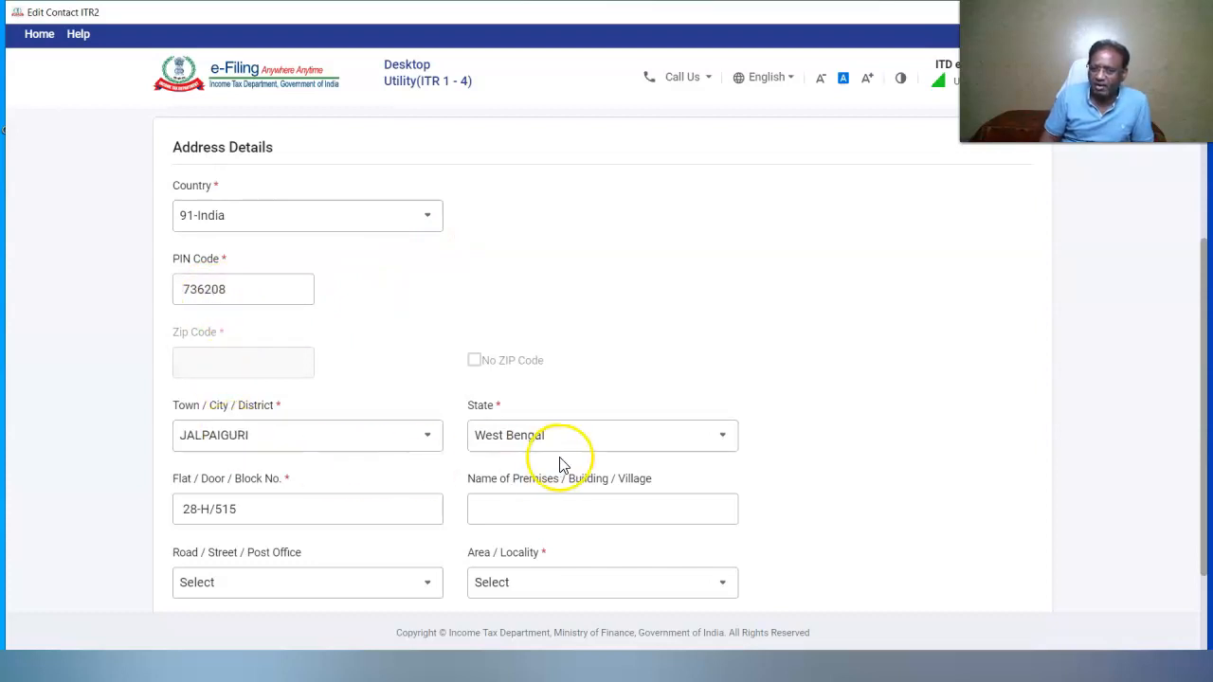
left_click(389, 583)
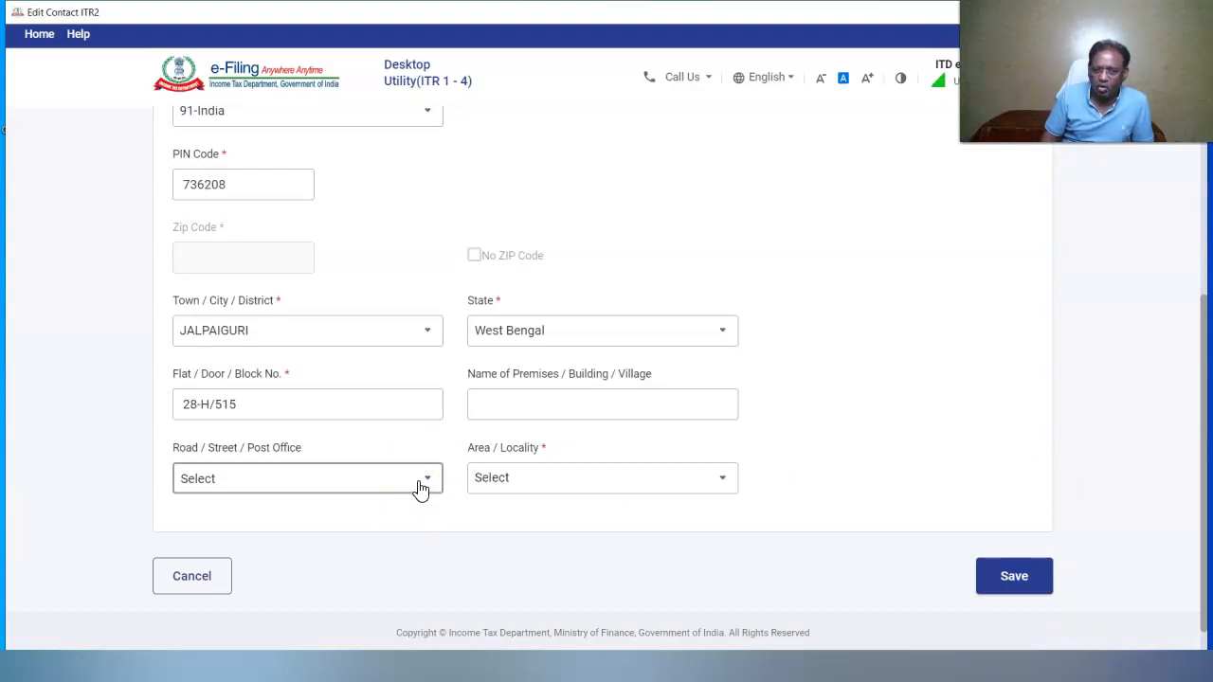
left_click(420, 481)
left_click(319, 584)
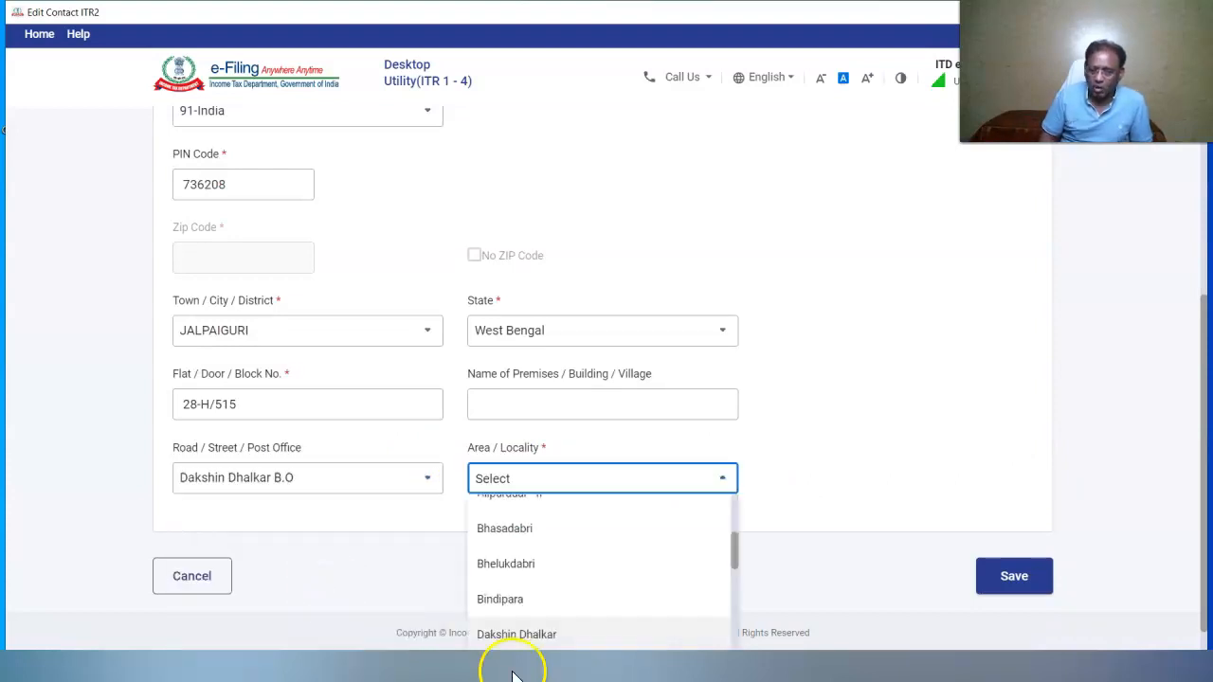
left_click(514, 637)
left_click(1010, 578)
left_click(237, 474)
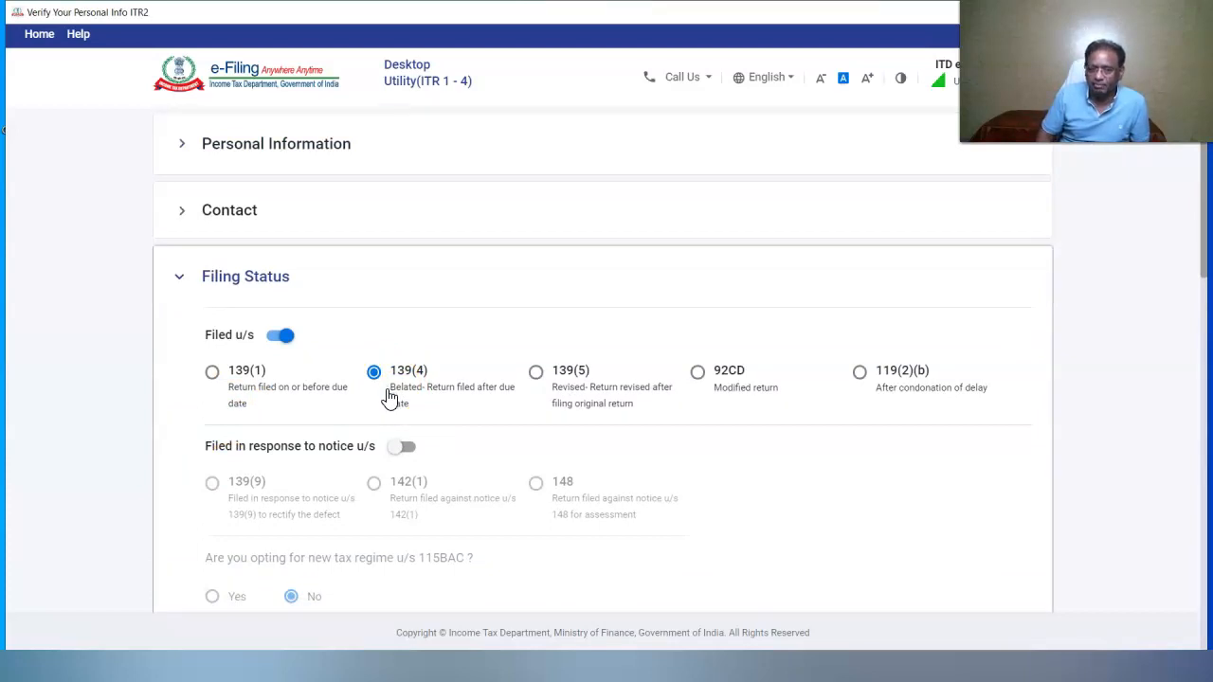
Answer No to company directorship and Yes to holding unlisted equity shares
scroll(388, 398, "down", 4)
left_click(289, 248)
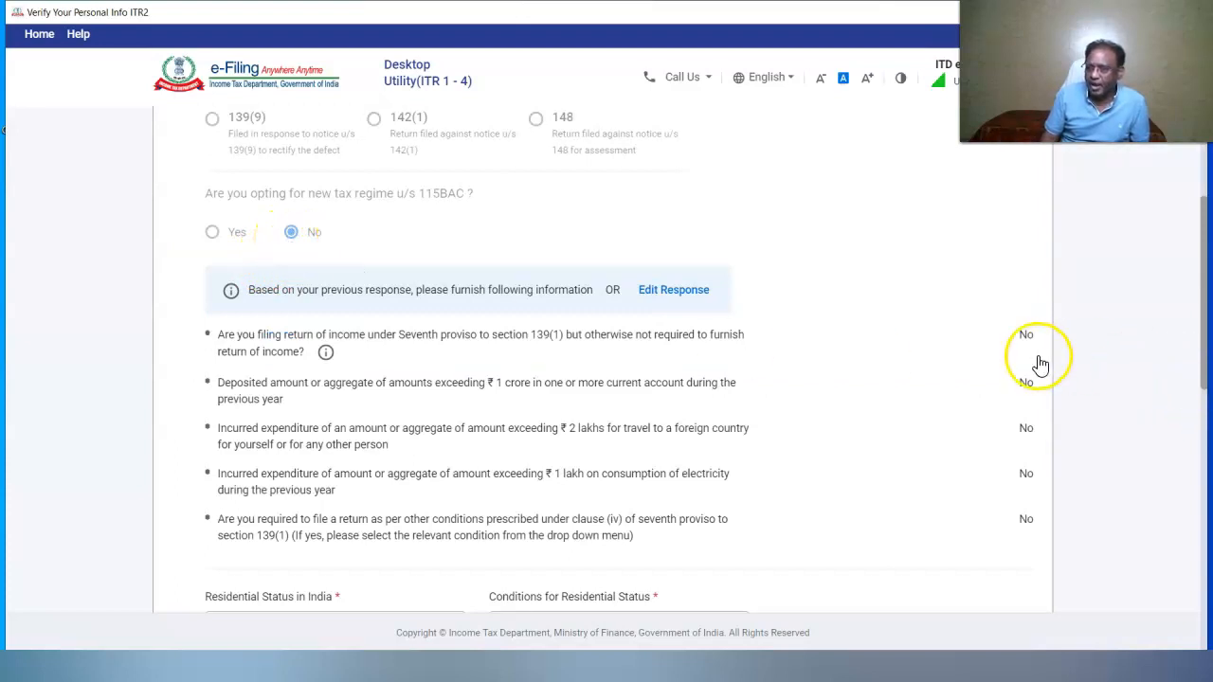
scroll(284, 483, "down", 3)
left_click(284, 483)
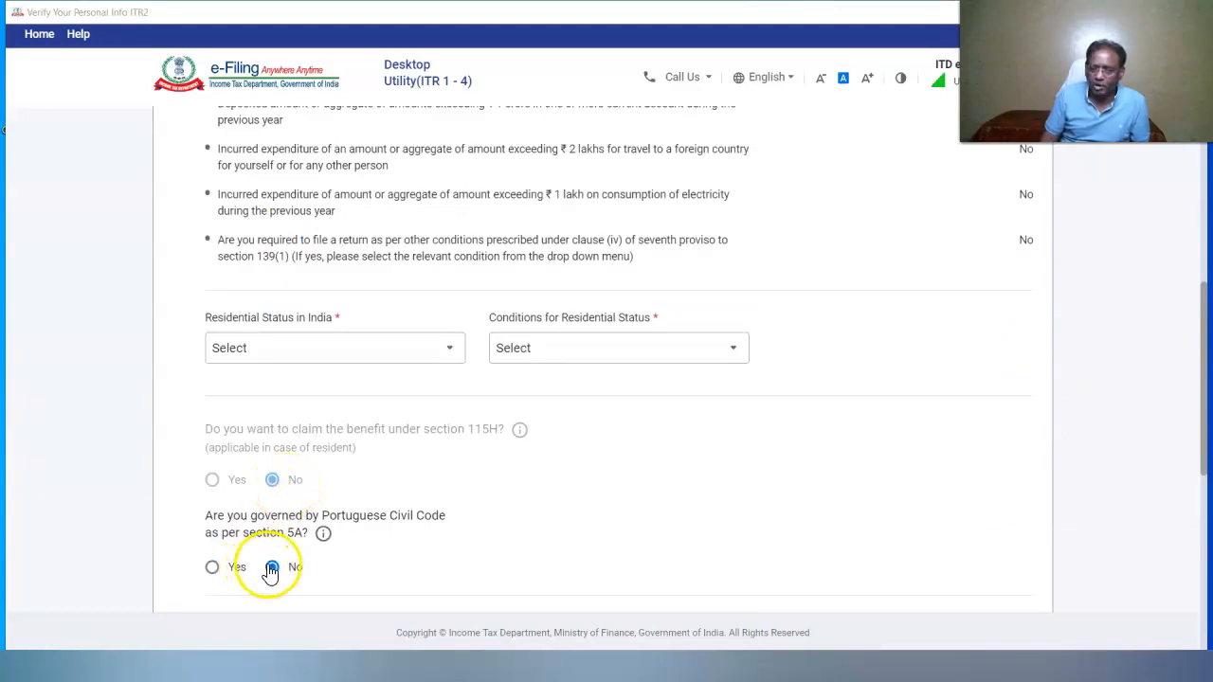
left_click_drag(1203, 436, 1202, 533)
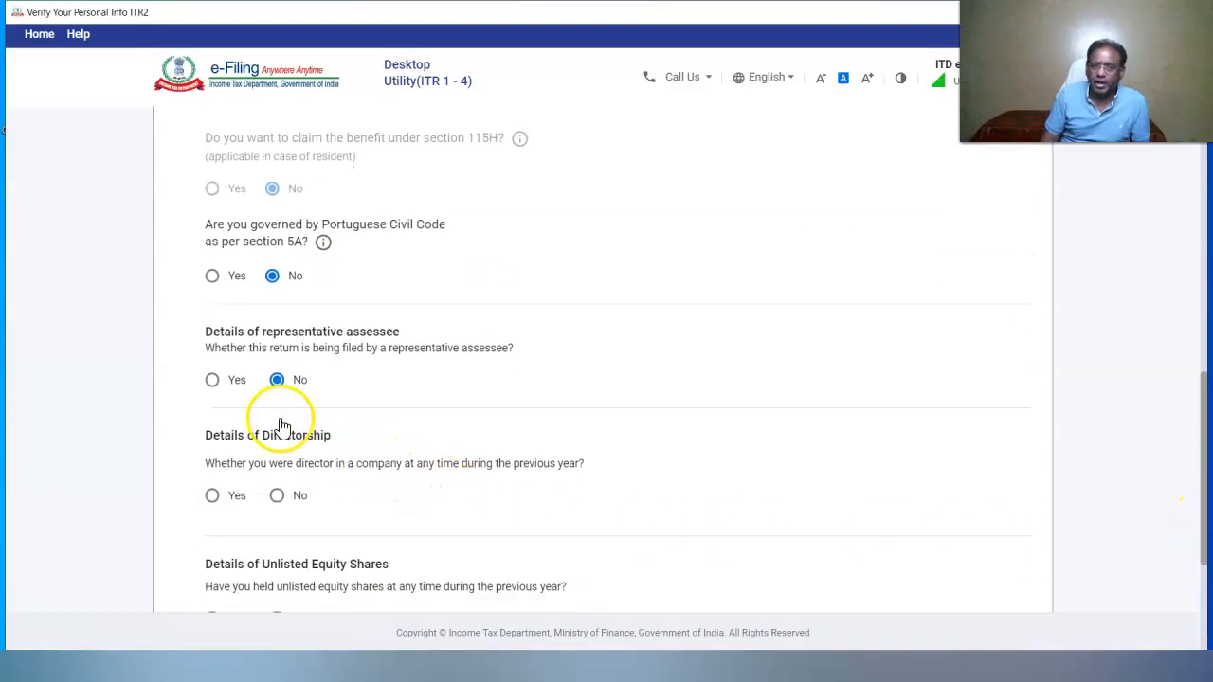
left_click(290, 499)
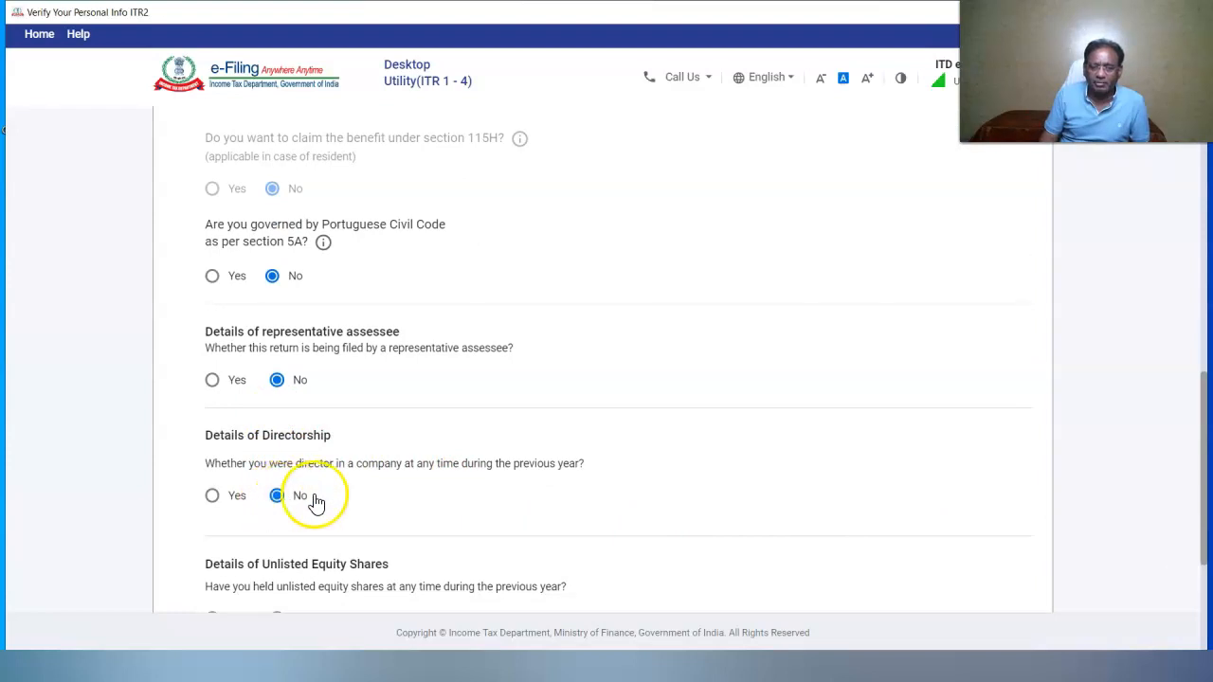
scroll(284, 436, "down", 3)
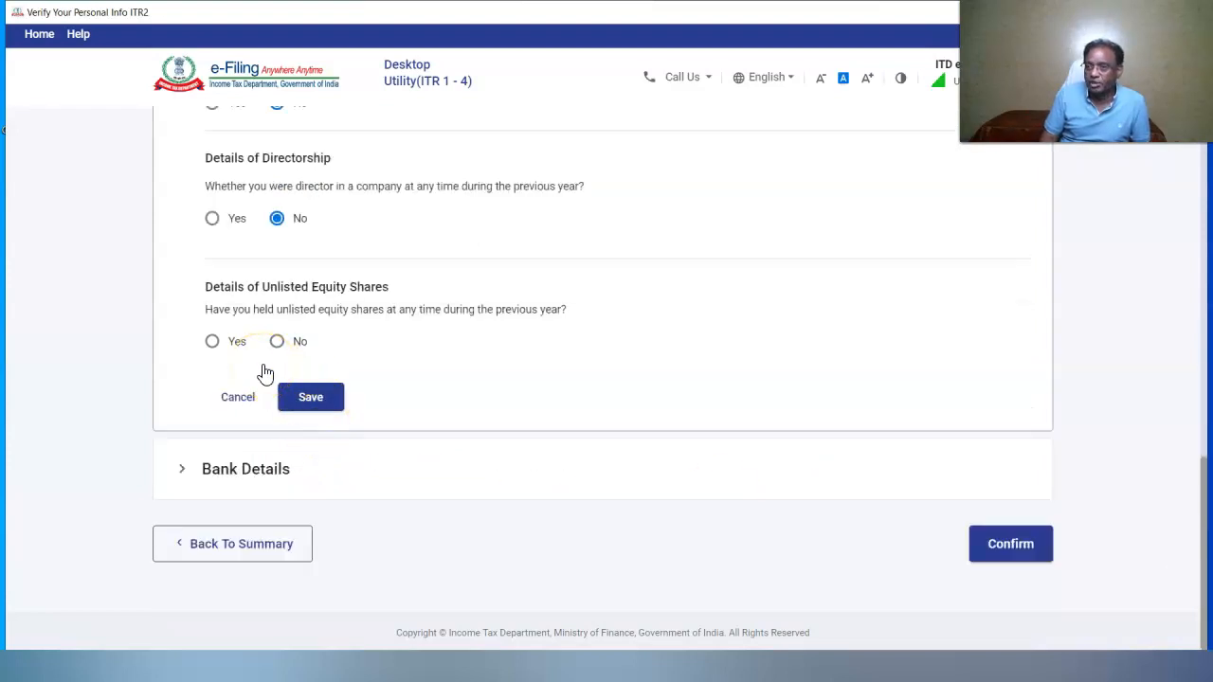
left_click(213, 343)
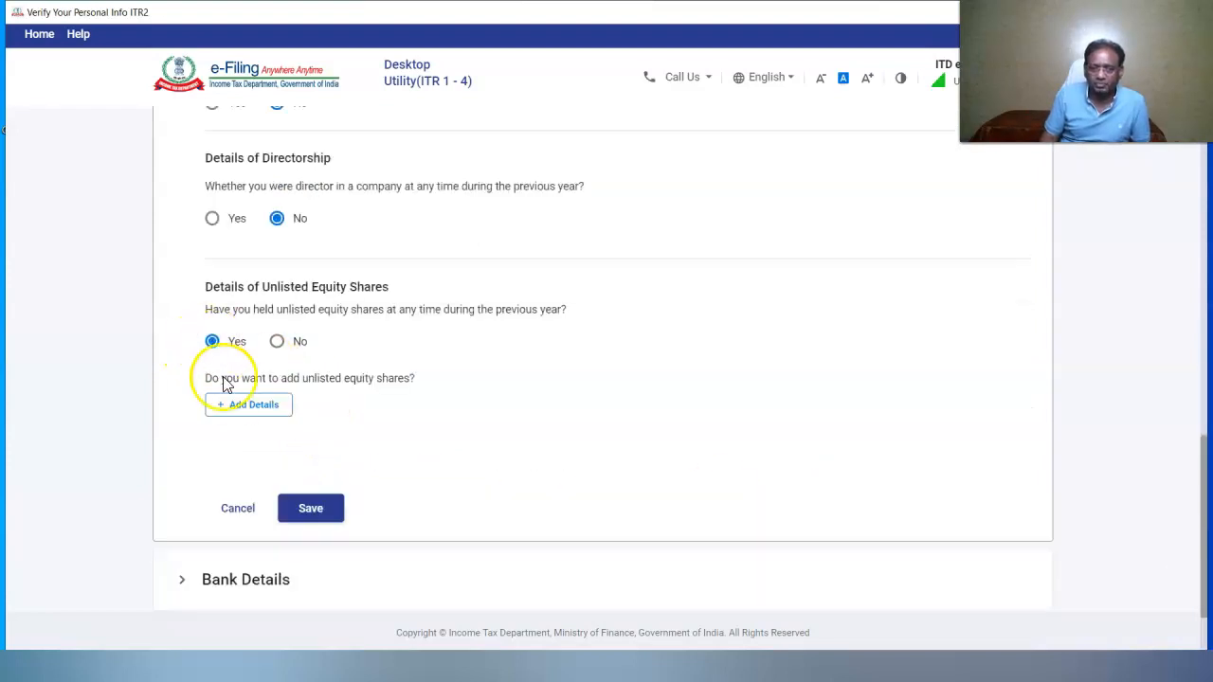
Add RAM TEXTILES LIMITED unlisted shares: 500 opening and closing, cost of acquisition 415000
left_click(240, 408)
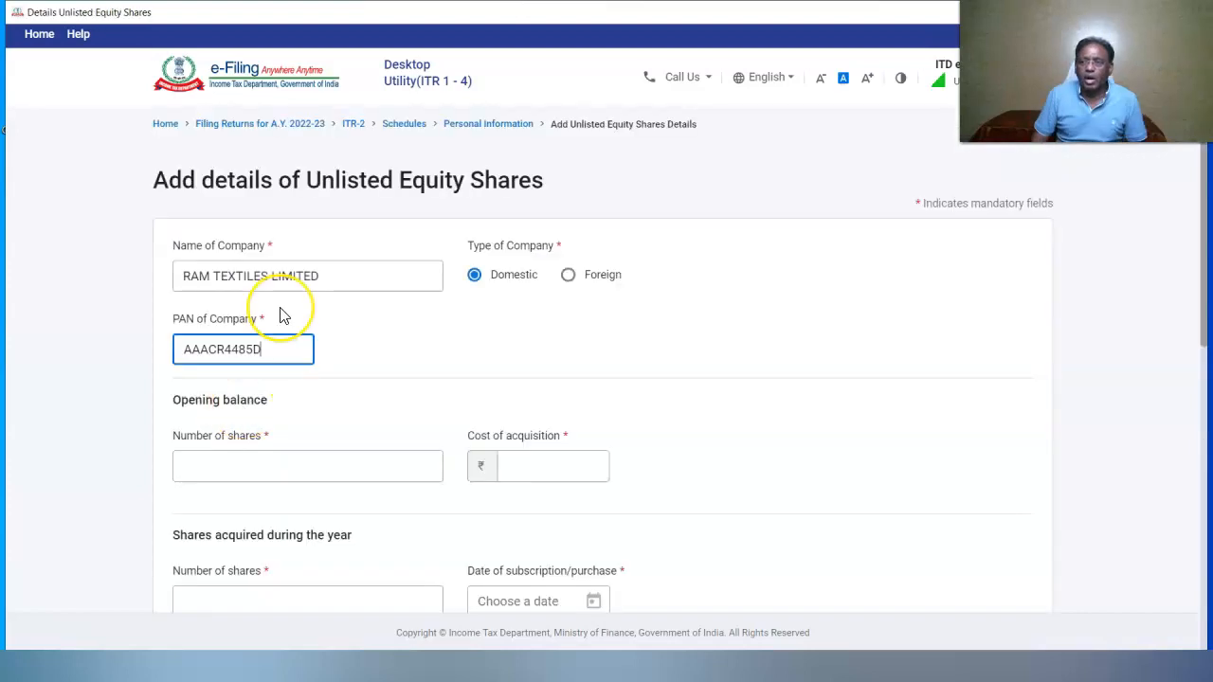
left_click(286, 465)
type("500")
left_click(525, 463)
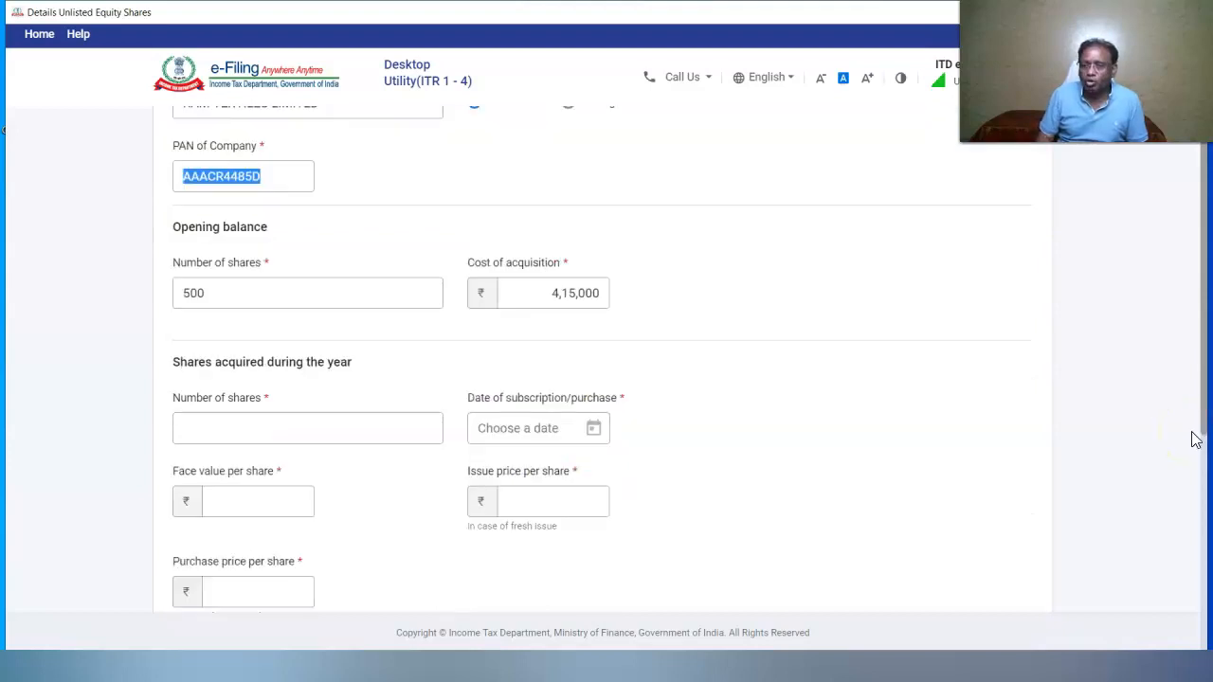
left_click_drag(1196, 439, 1171, 657)
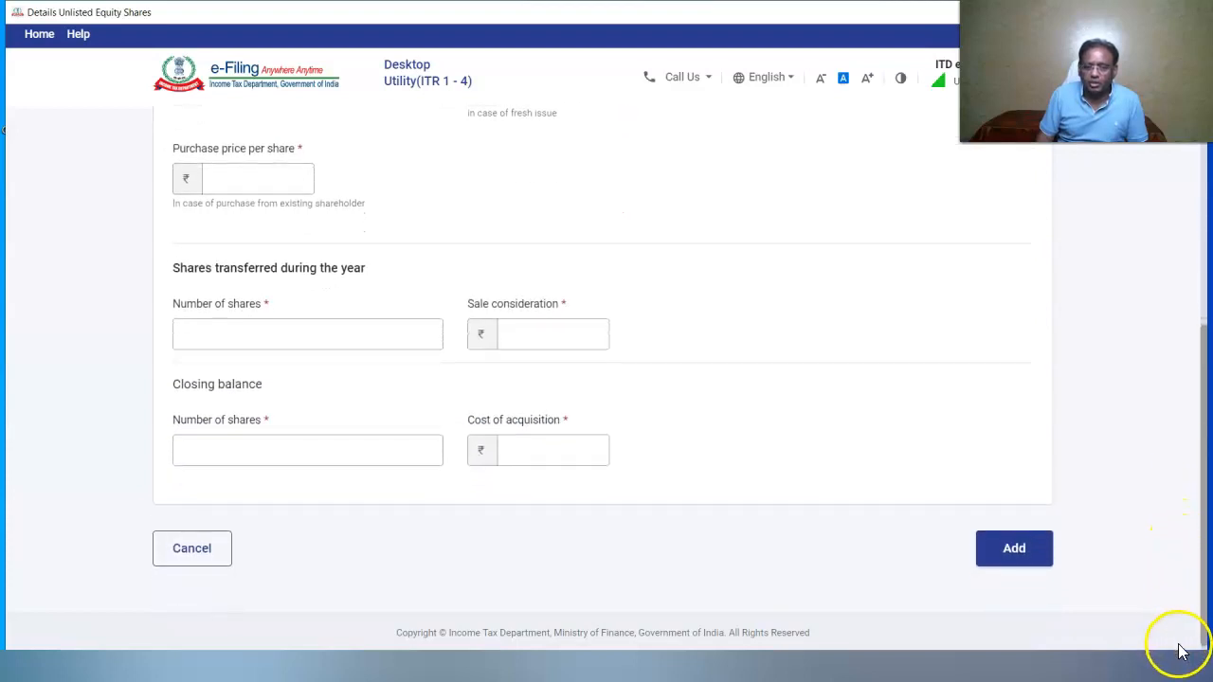
left_click(272, 450)
type("500")
left_click(512, 451)
type("415000")
left_click(723, 423)
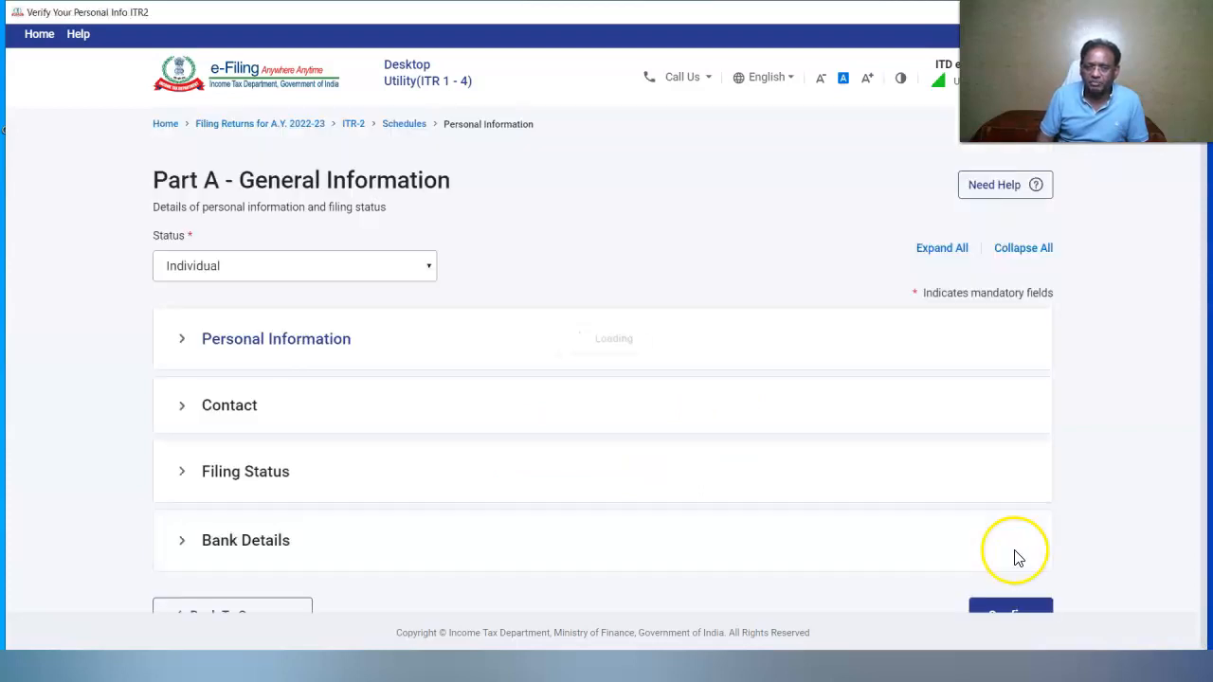
Add a Standard Chartered Bank account with IFS code and account number, marked for refund credit
left_click(252, 467)
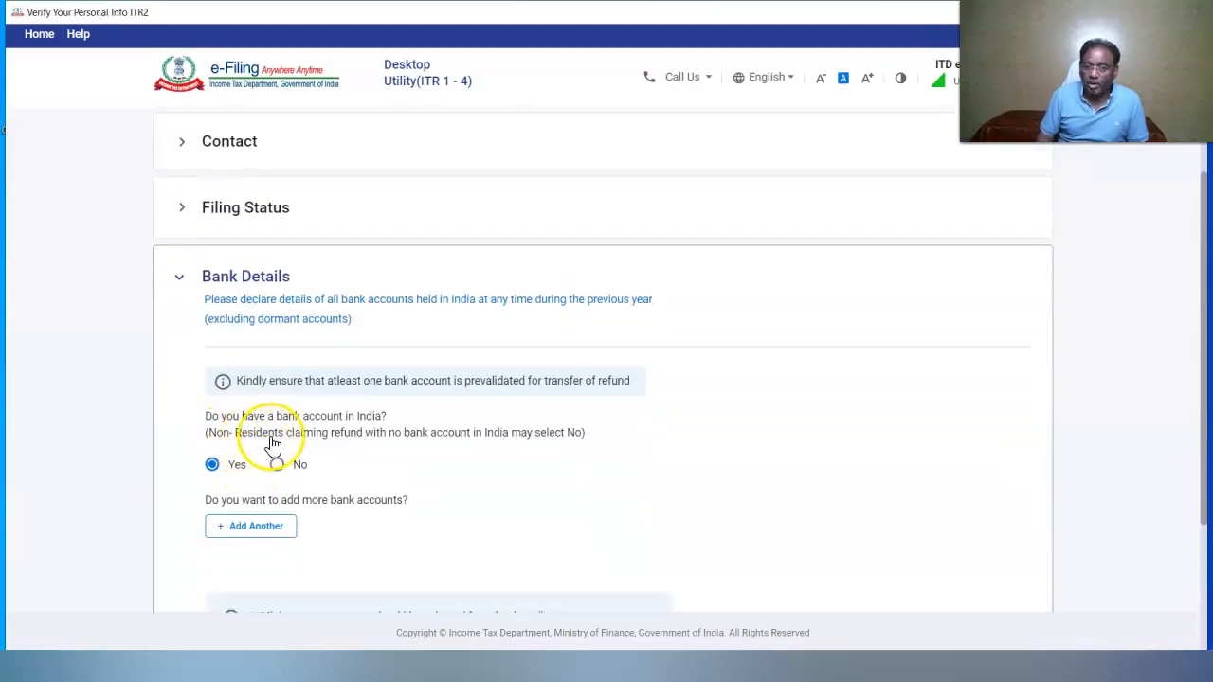
left_click(253, 528)
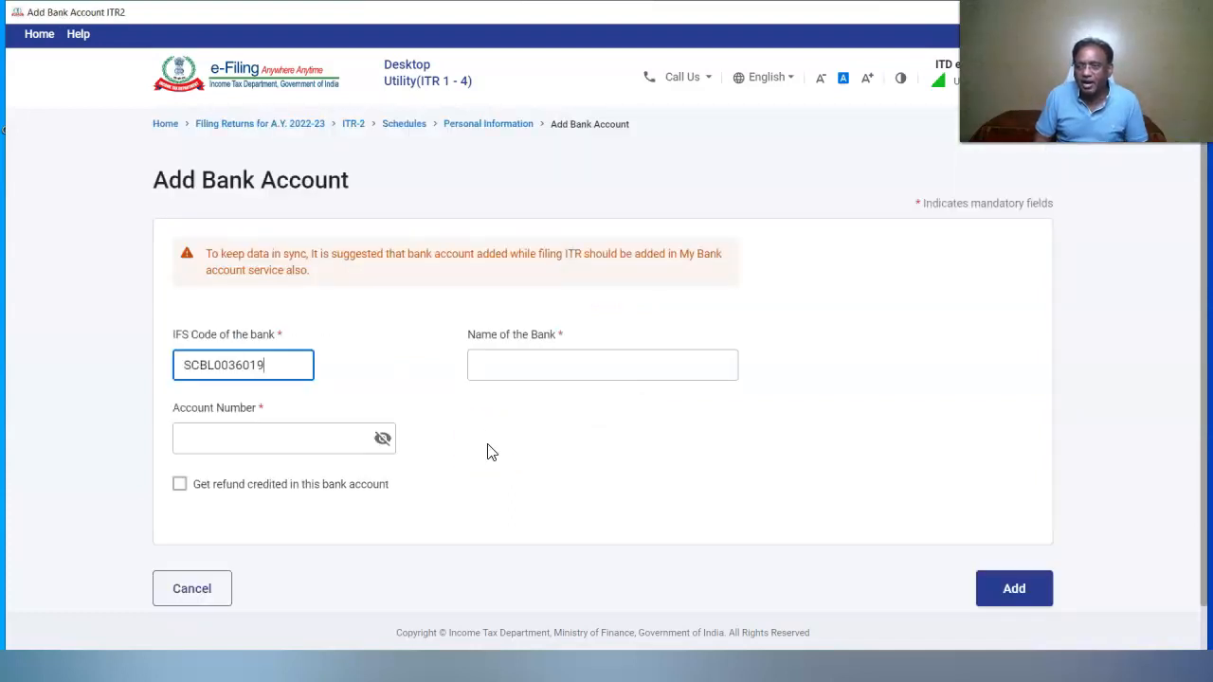
left_click(382, 442)
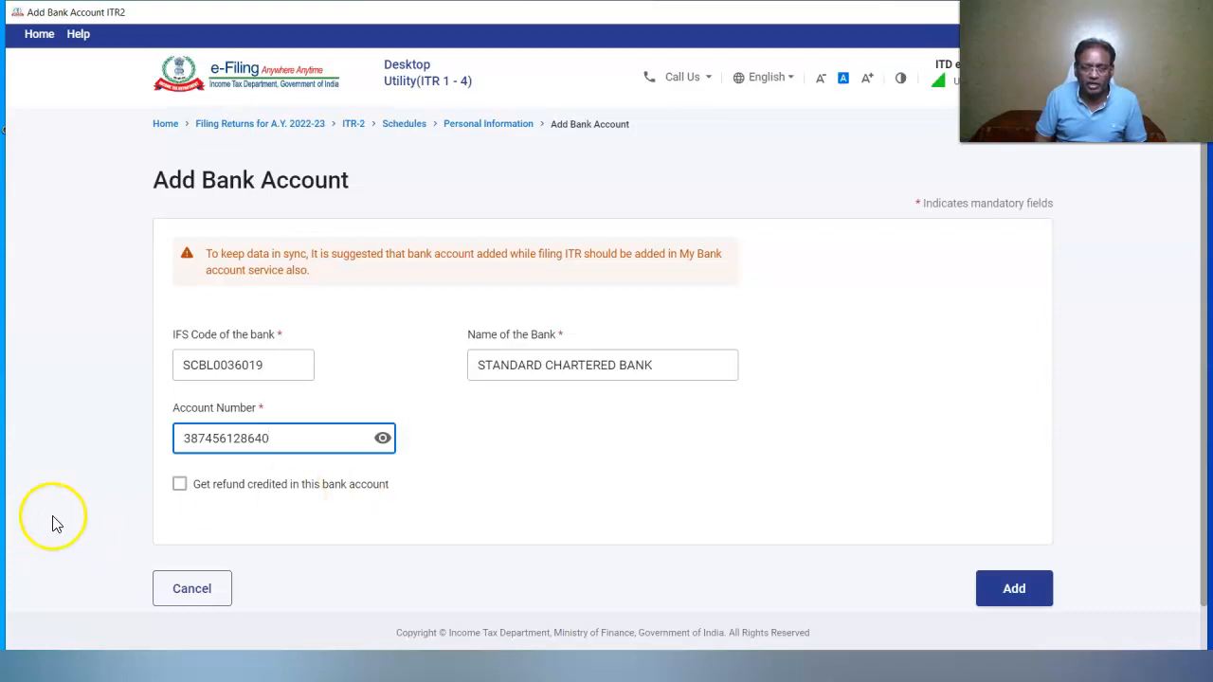
left_click(180, 485)
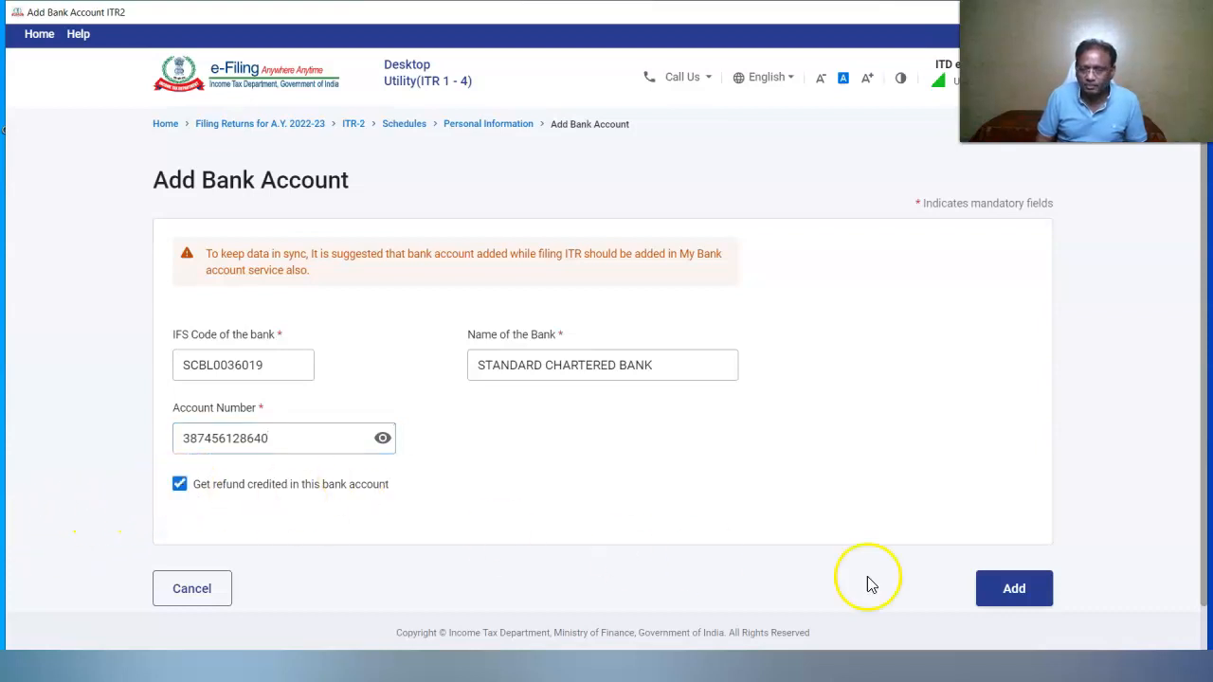
left_click(1034, 590)
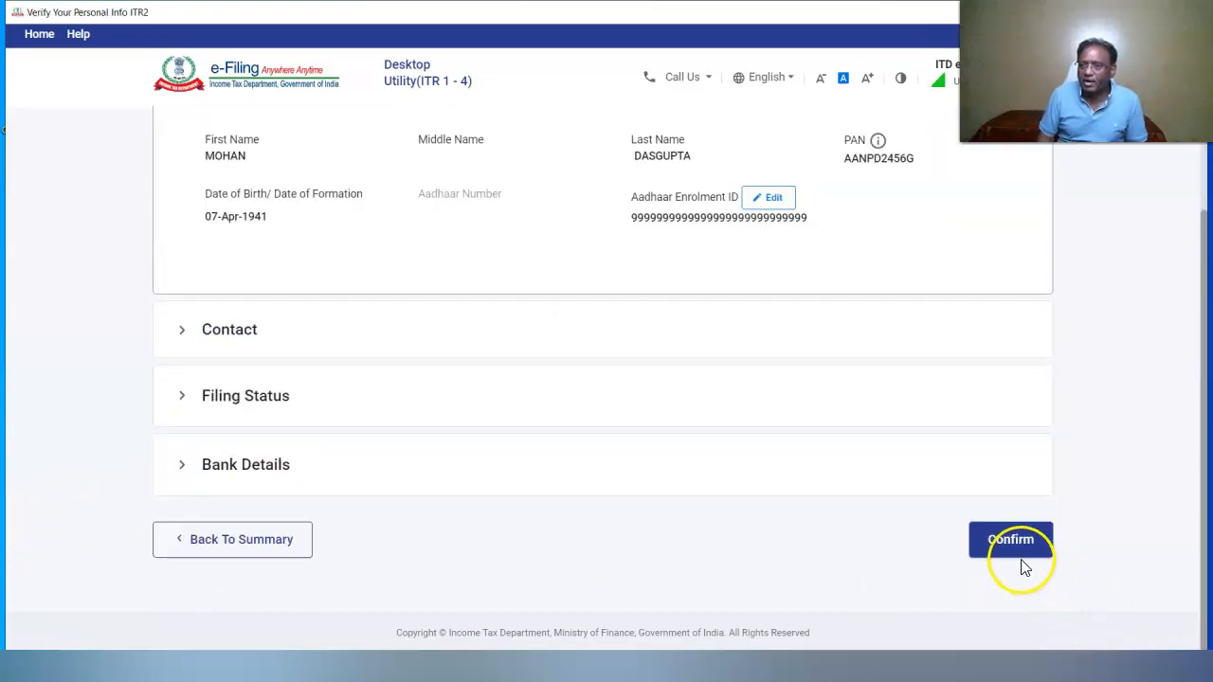
Set status Resident under the 60/365-day condition and confirm Part A General Information
left_click(1013, 552)
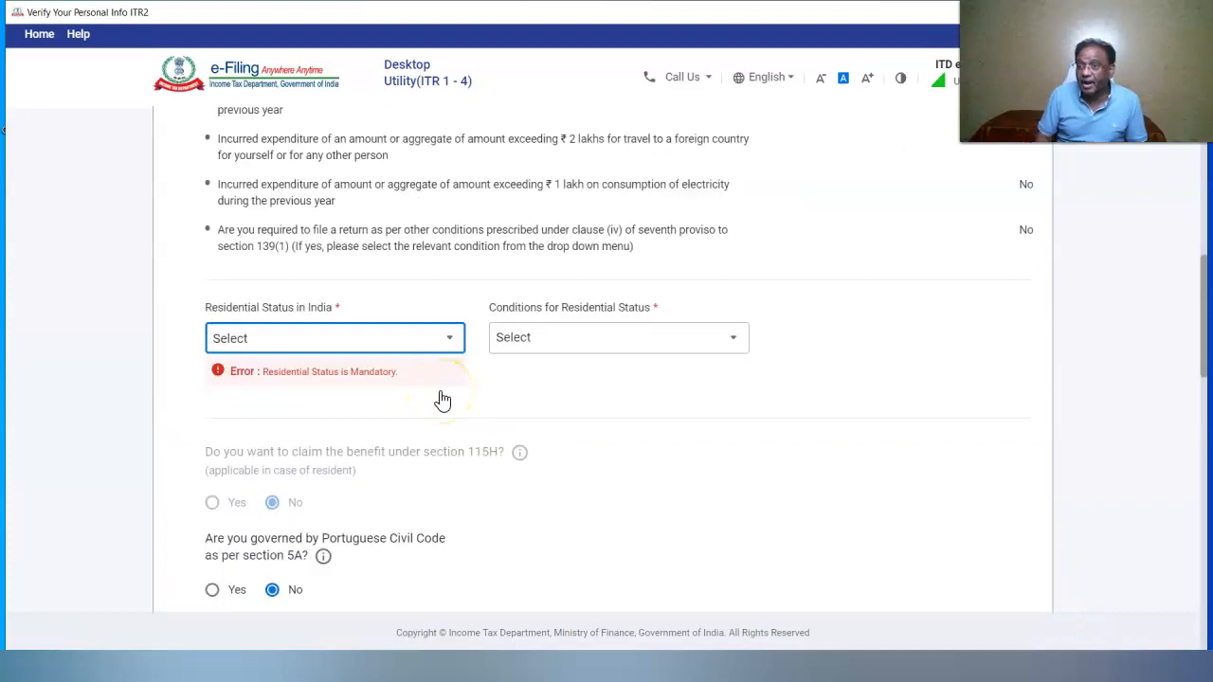
left_click(366, 401)
left_click(734, 337)
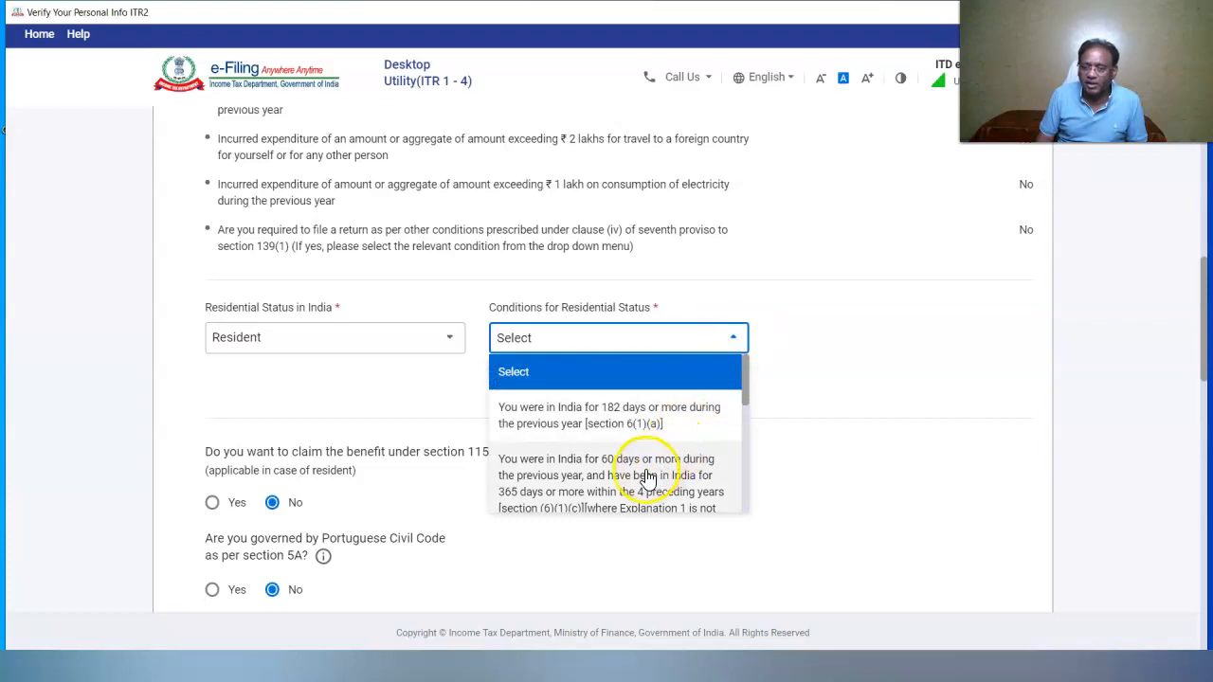
left_click(647, 476)
scroll(1191, 495, "down", 10)
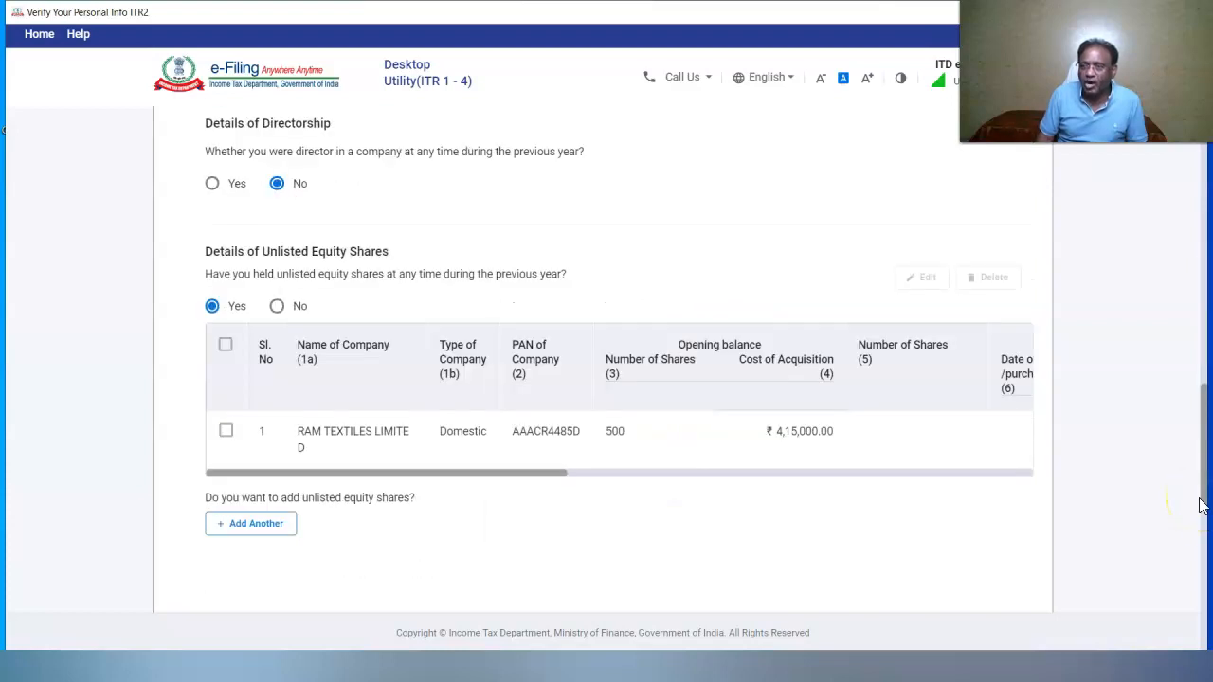
scroll(1191, 515, "down", 10)
left_click(1007, 549)
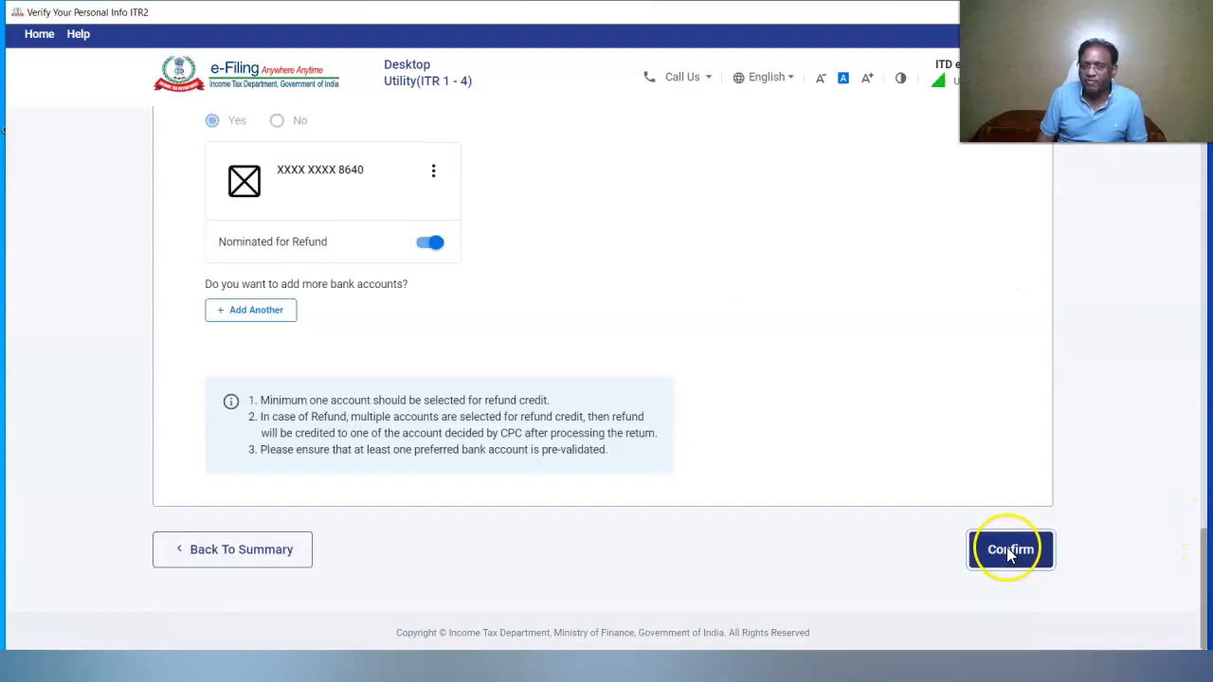
left_click(203, 466)
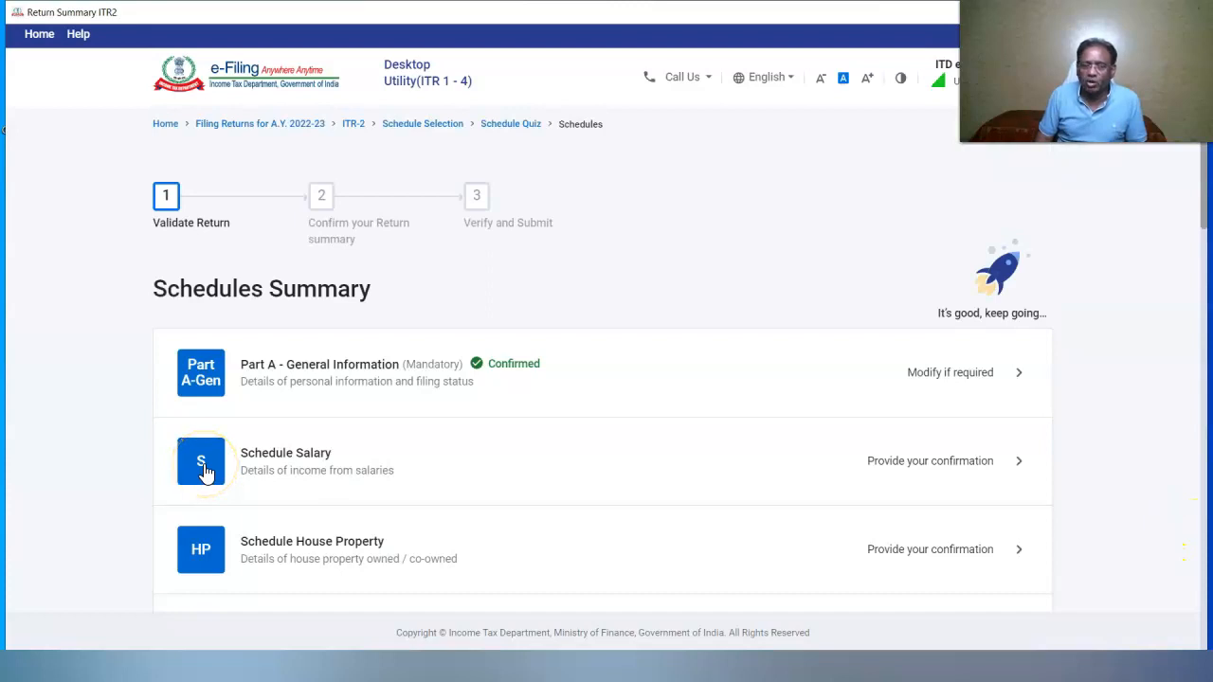
left_click(295, 370)
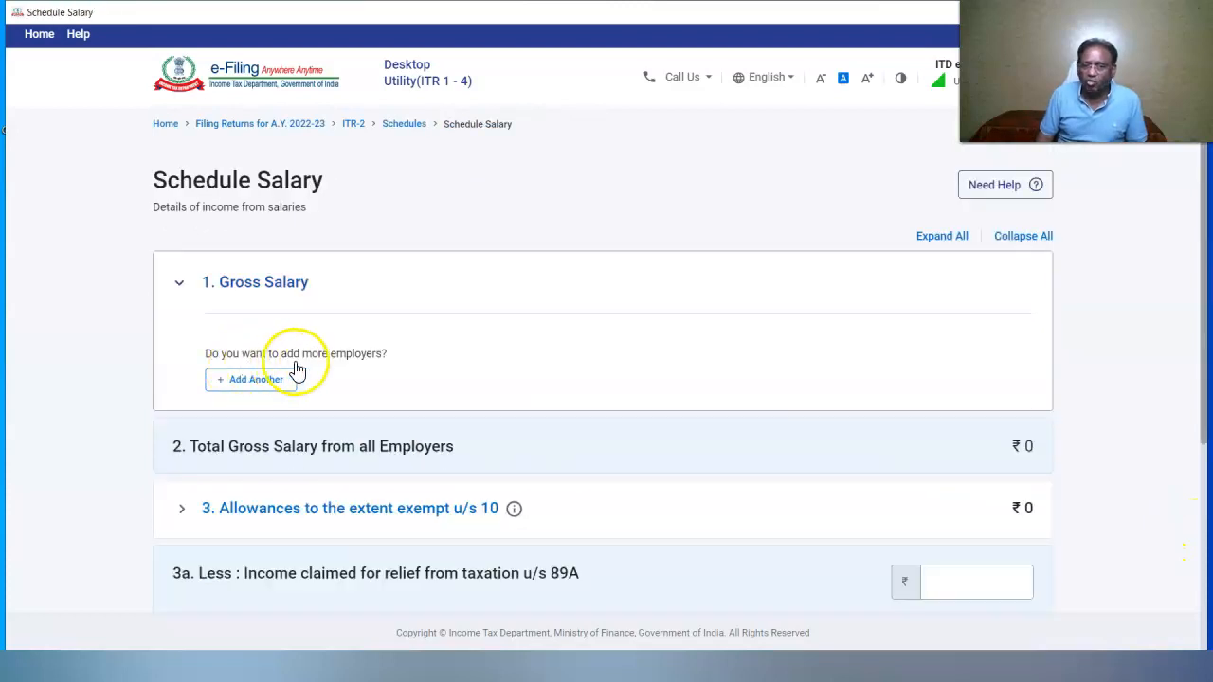
Add employer ASSENTUS ENGINEERING SOLUTIONS LTD. with TAN, Kolkata address and pin code 700023
left_click(253, 388)
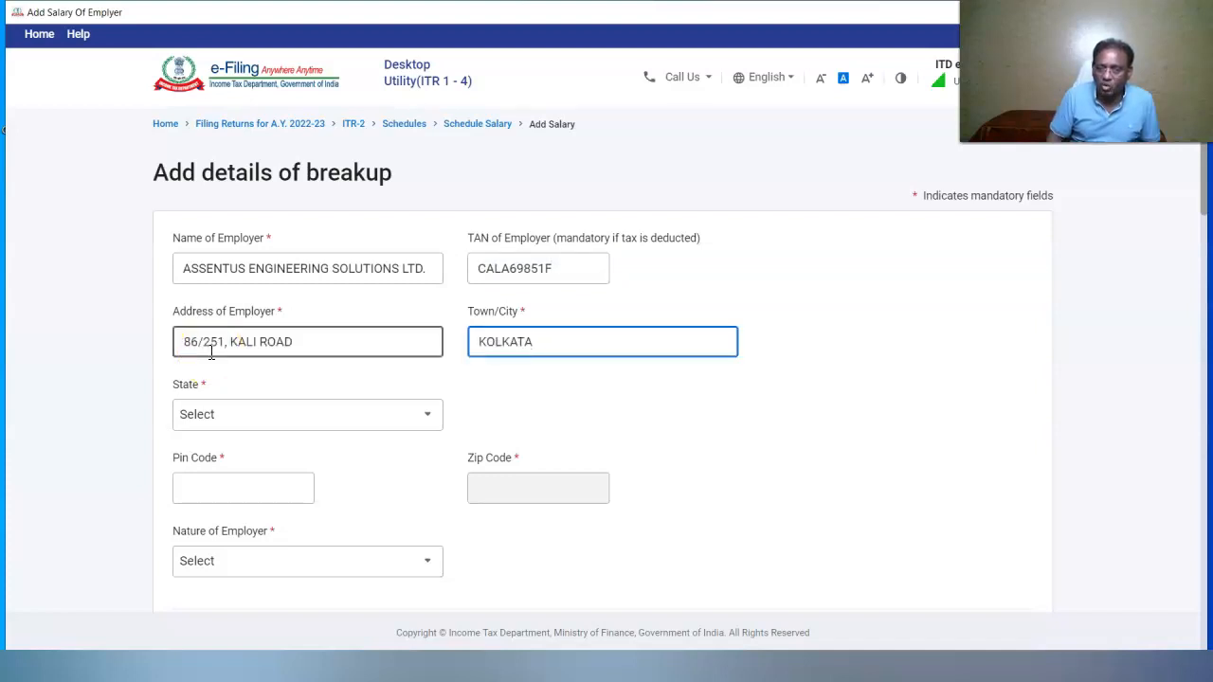
left_click(210, 488)
type("700023")
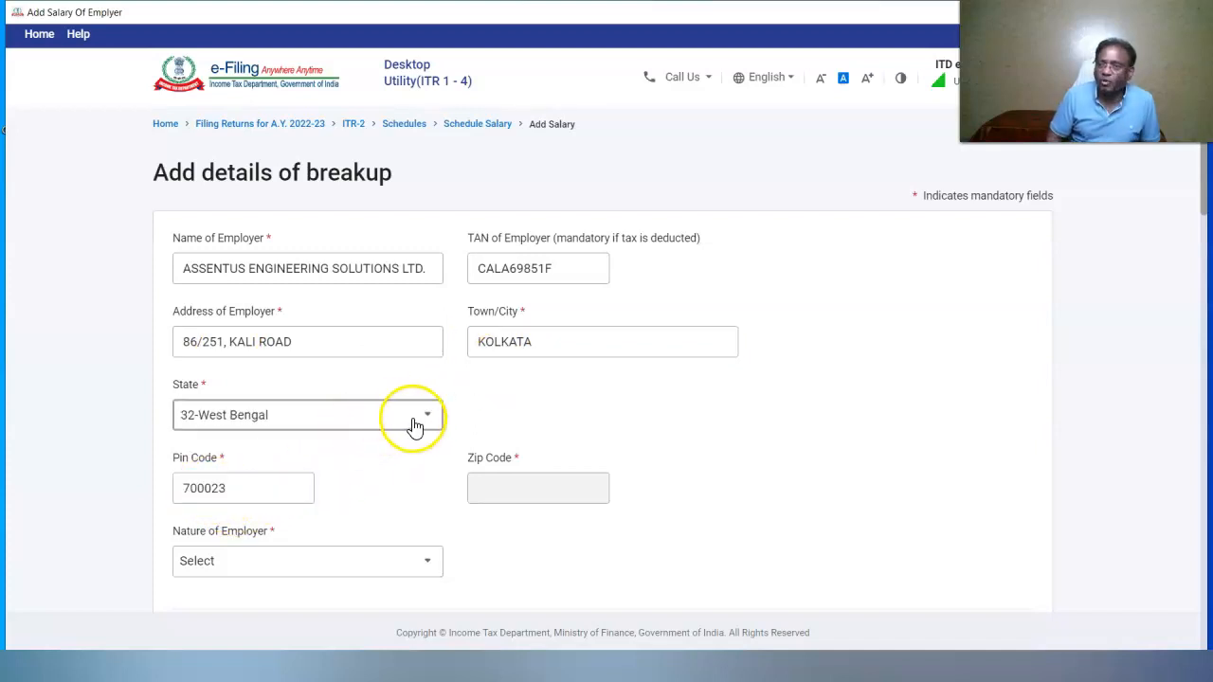
left_click(431, 569)
scroll(437, 475, "down", 2)
scroll(434, 491, "down", 1)
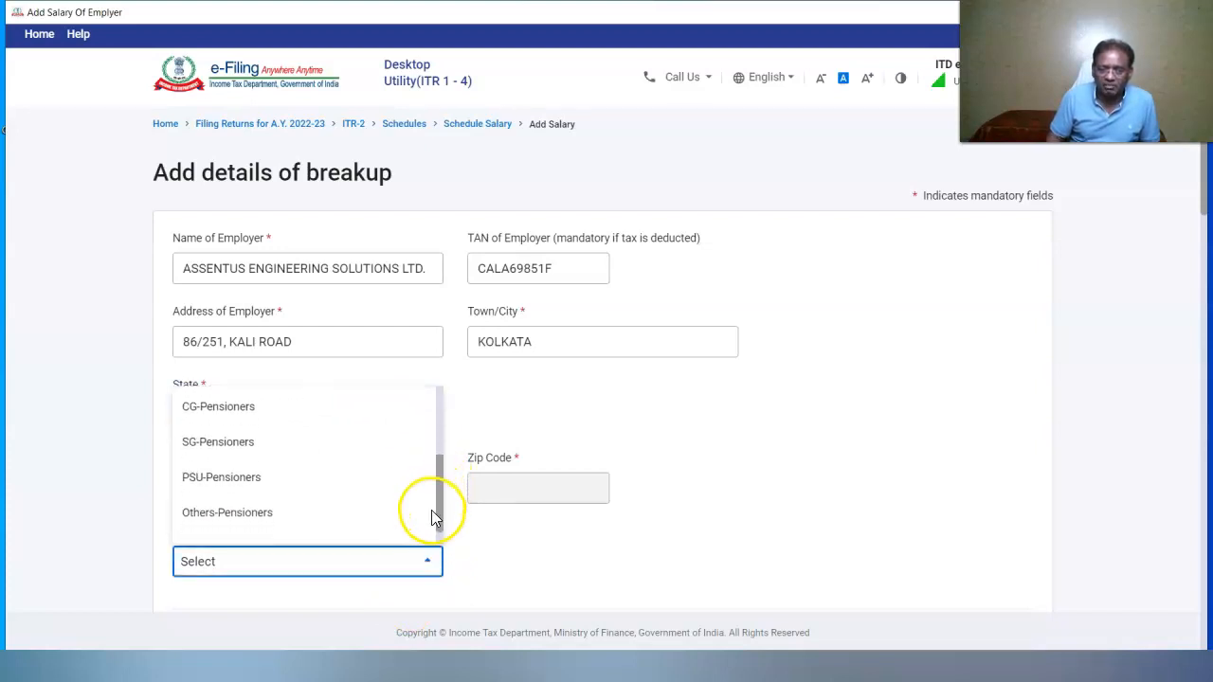
Set employer type Others-Pensioners and record 46,90,000 as Annuity or pension salary
left_click(230, 517)
scroll(426, 350, "down", 5)
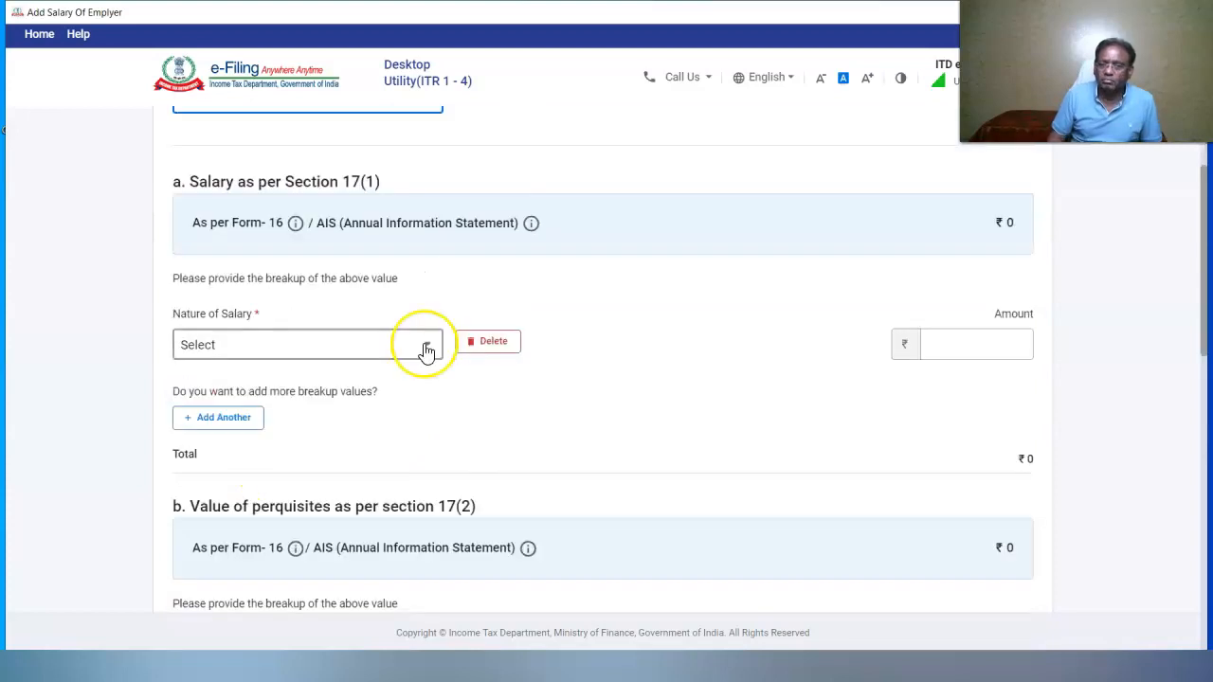
left_click(426, 351)
scroll(414, 484, "down", 2)
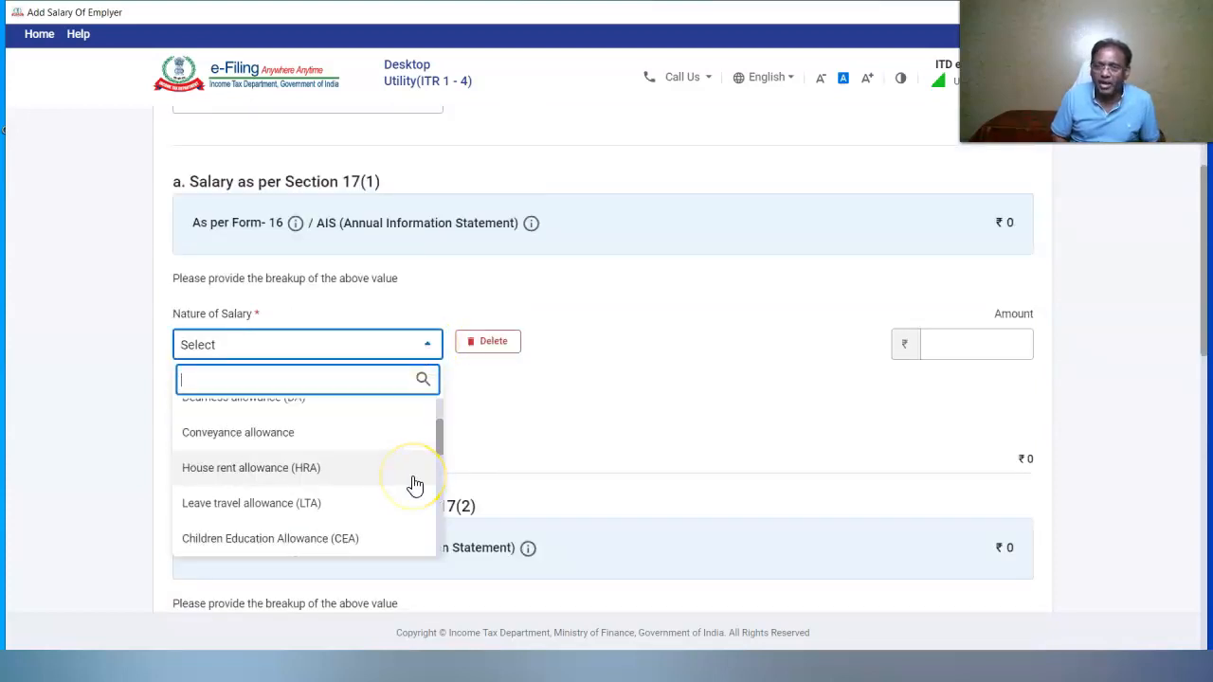
scroll(414, 486, "down", 5)
left_click(356, 526)
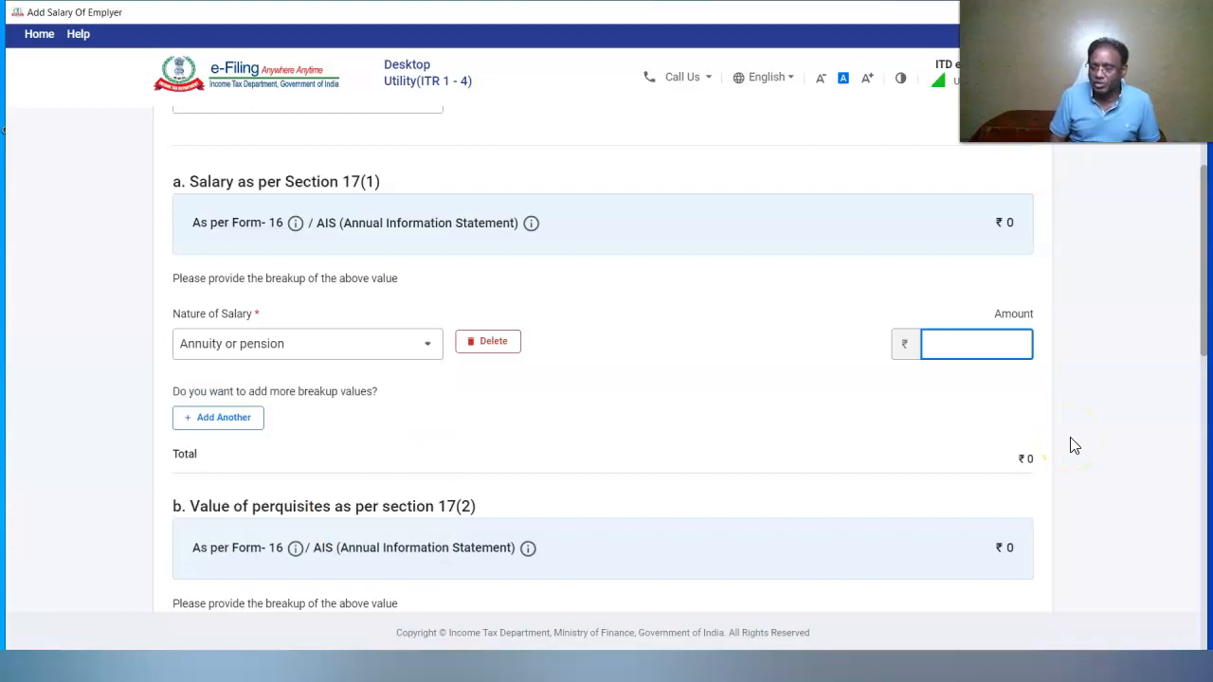
type("4690000")
left_click(698, 425)
Delete the empty perquisites and profit-in-lieu-of-salary breakup rows
scroll(1199, 360, "down", 2)
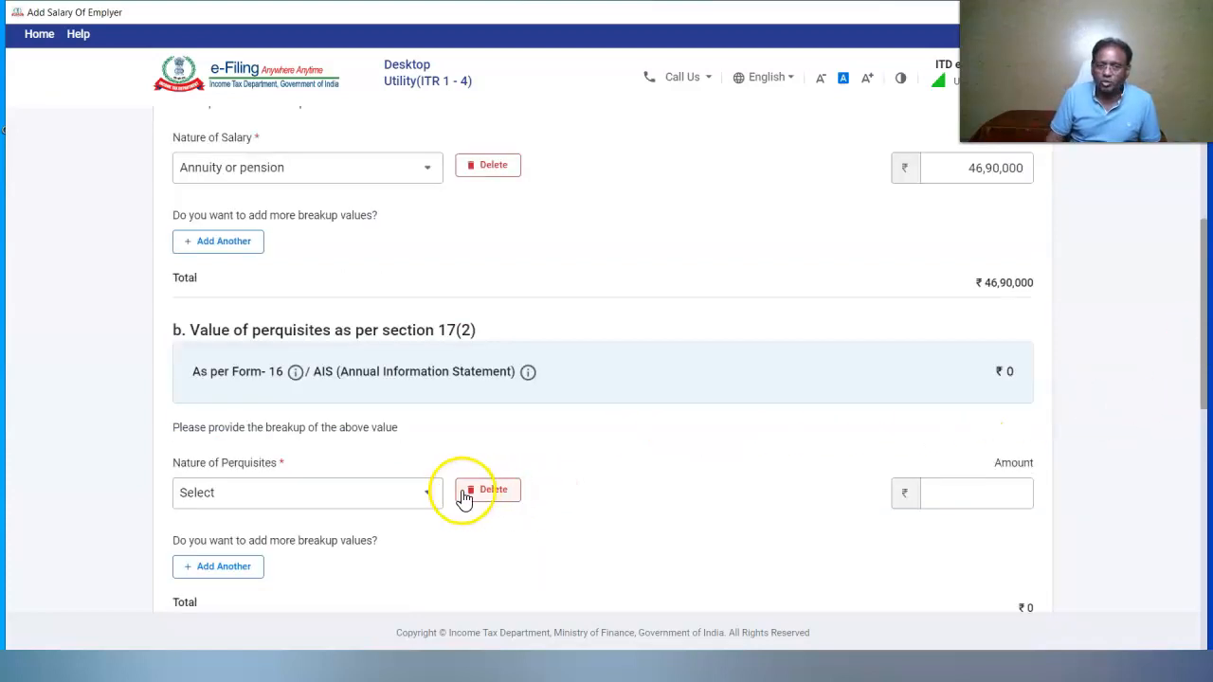
left_click(464, 495)
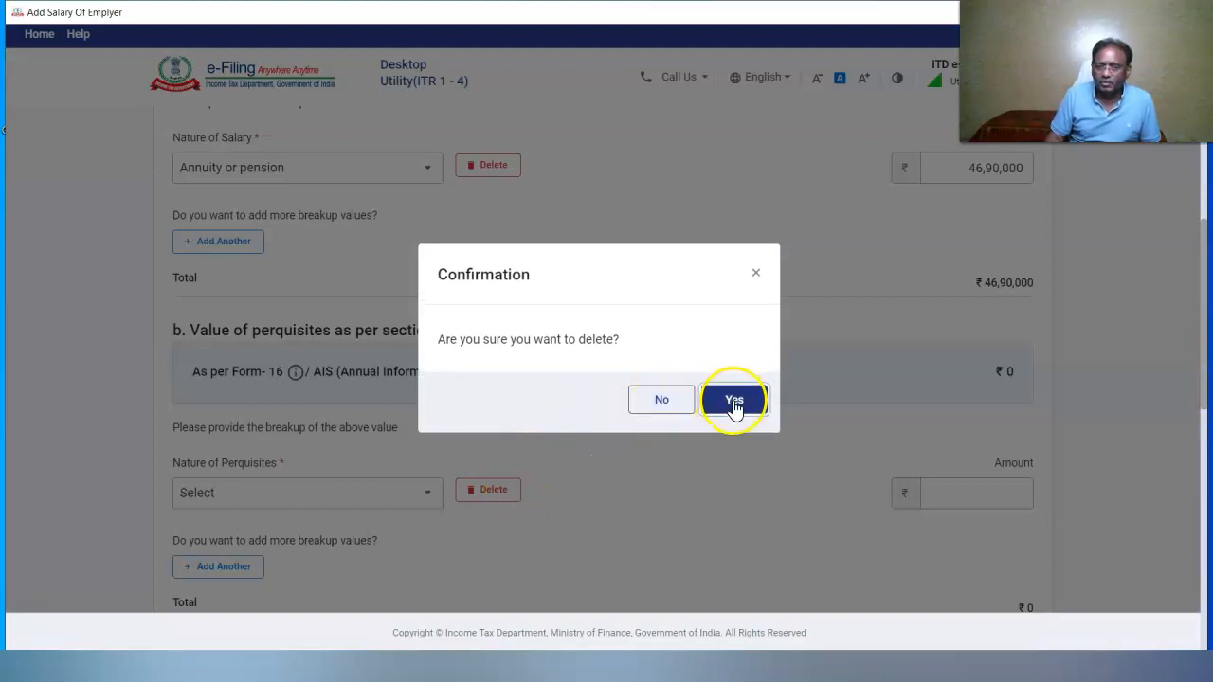
left_click(735, 401)
scroll(1199, 392, "down", 3)
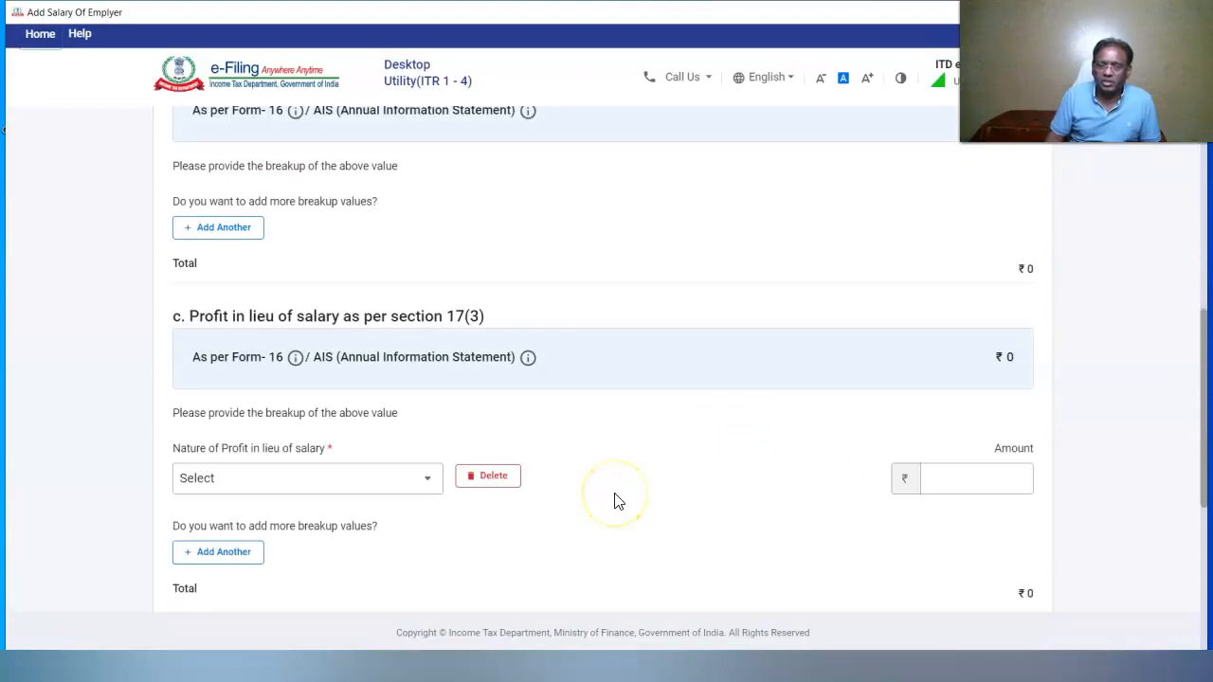
left_click(479, 476)
left_click(730, 376)
Save the employer's salary details and confirm Schedule Salary at ₹46,40,000 chargeable
scroll(948, 521, "down", 3)
left_click(1010, 567)
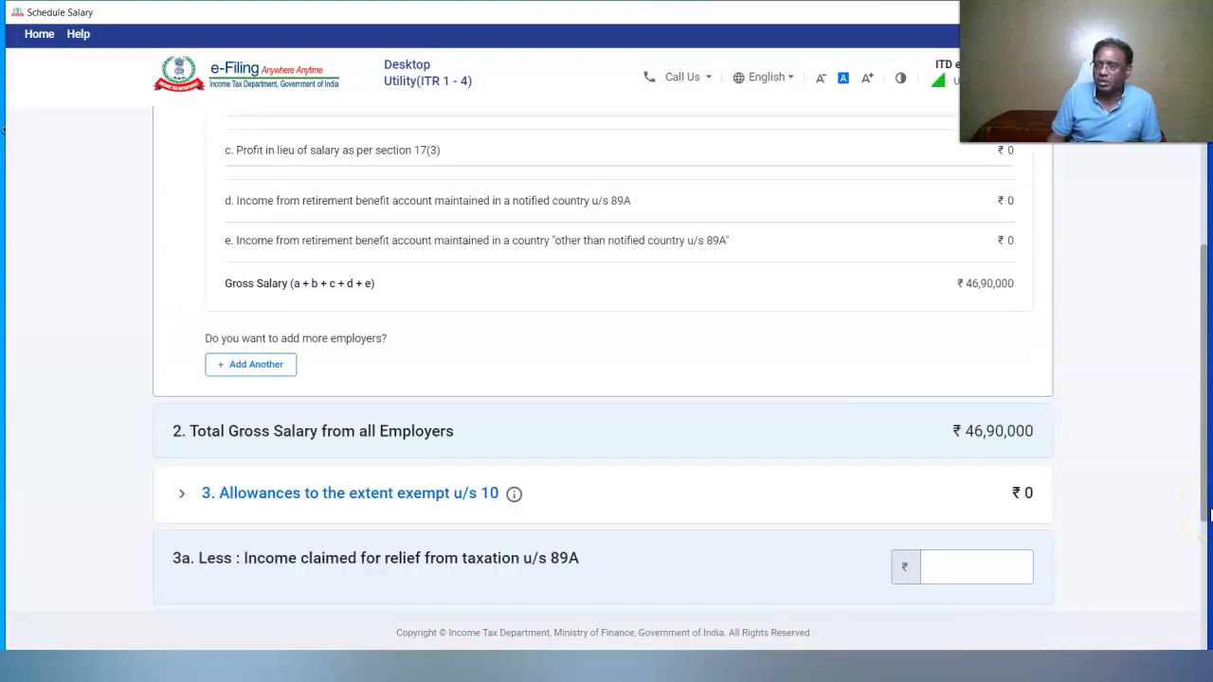
left_click_drag(1210, 513, 1209, 635)
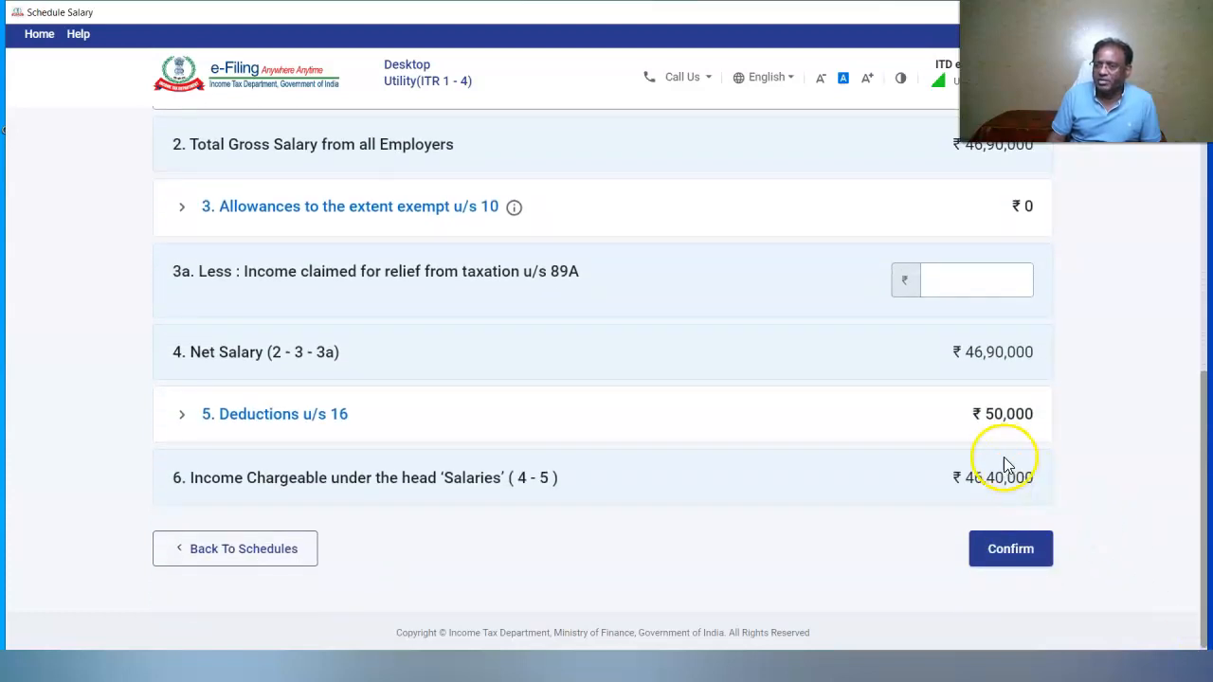
left_click(1007, 560)
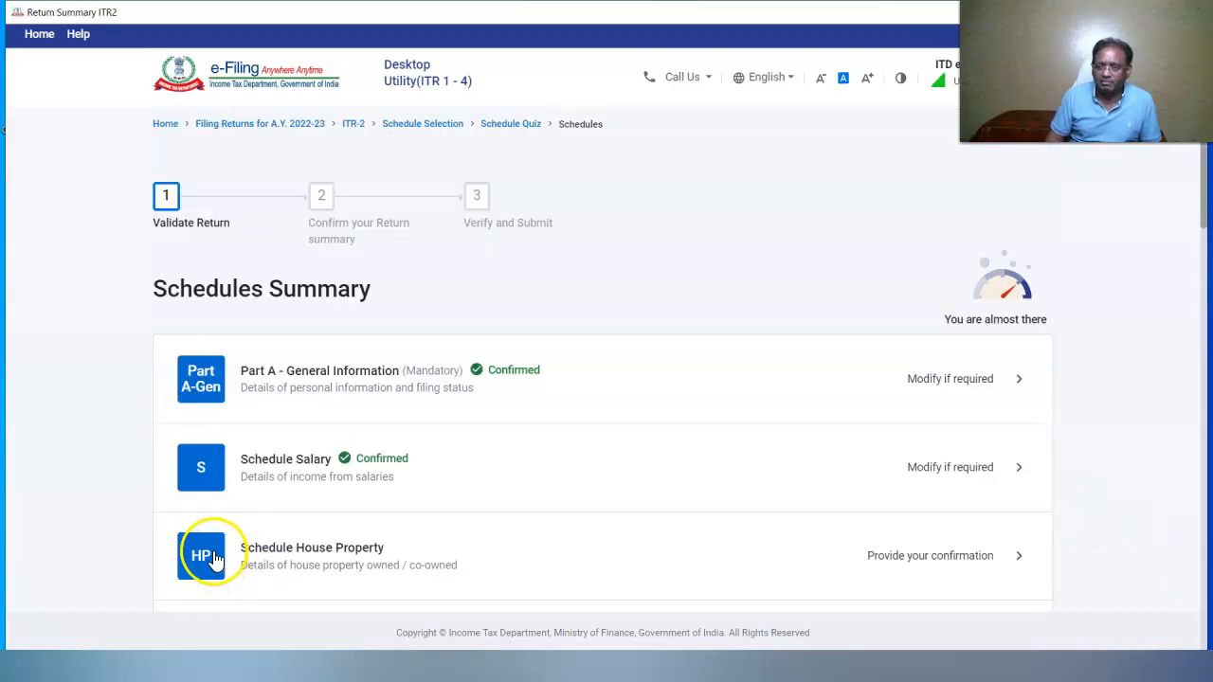
left_click(206, 559)
Add a house property with PIN code 110007 and town DELHI
left_click(208, 317)
left_click(217, 447)
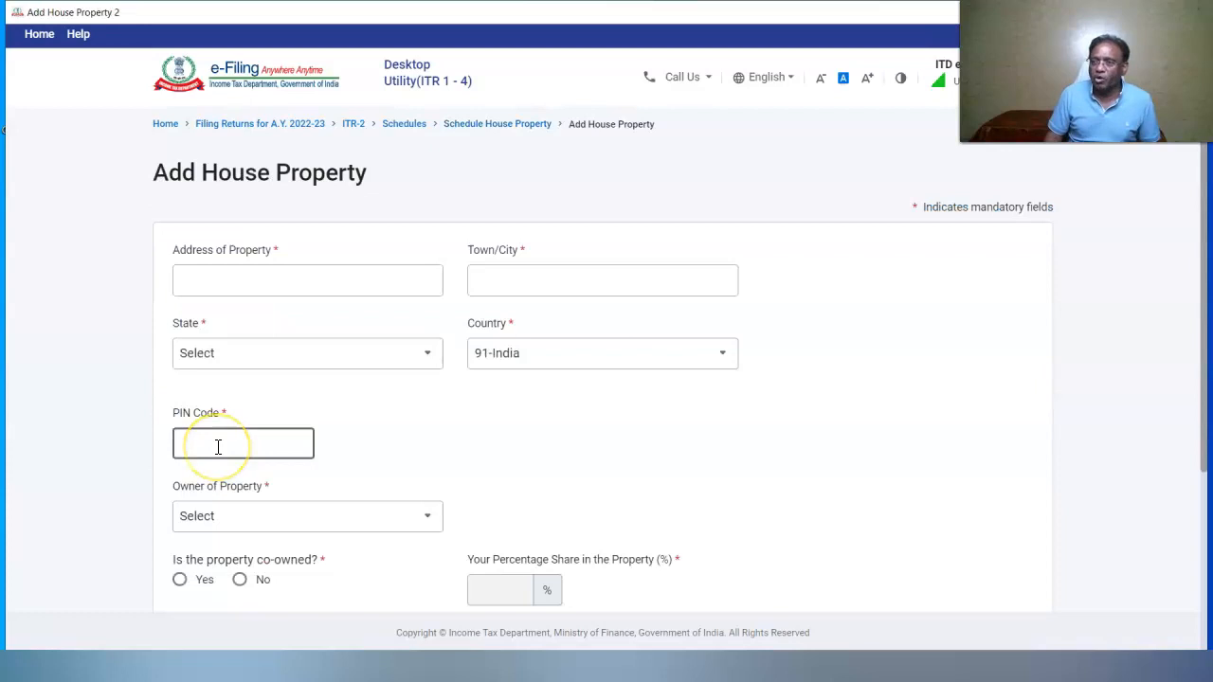
type("110007")
left_click(555, 428)
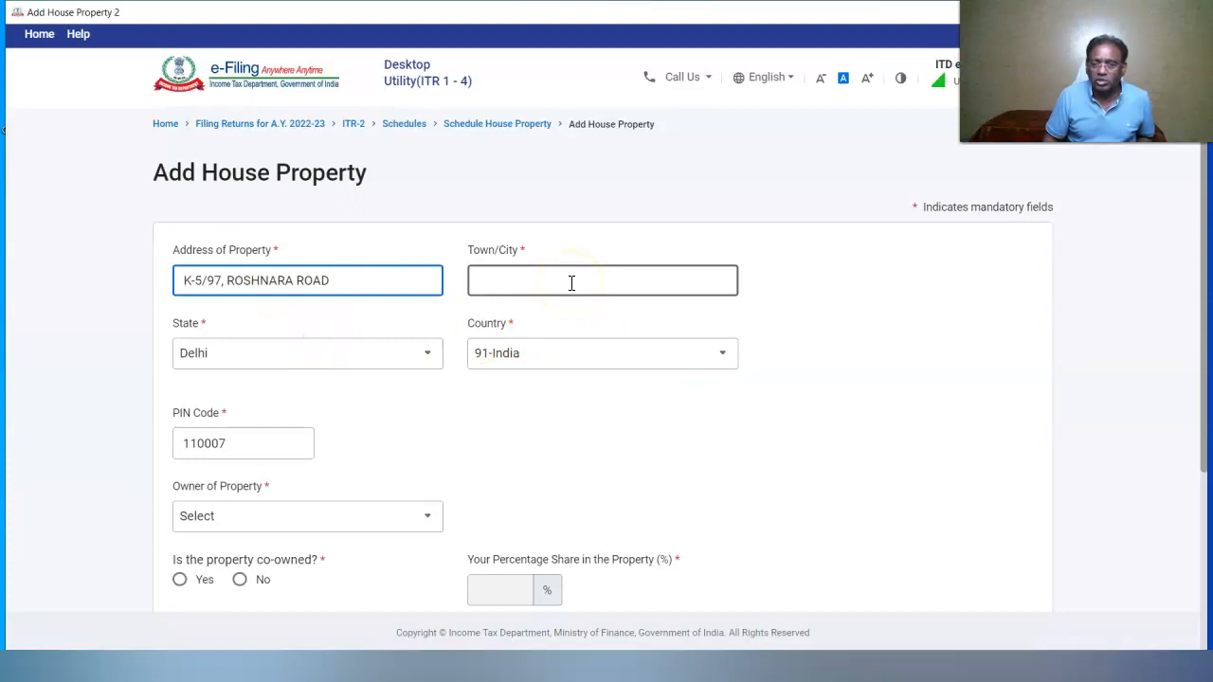
left_click(571, 282)
type("DELHI")
left_click(617, 398)
Set the property owner to Self, not co-owned, with type Let out
left_click(426, 514)
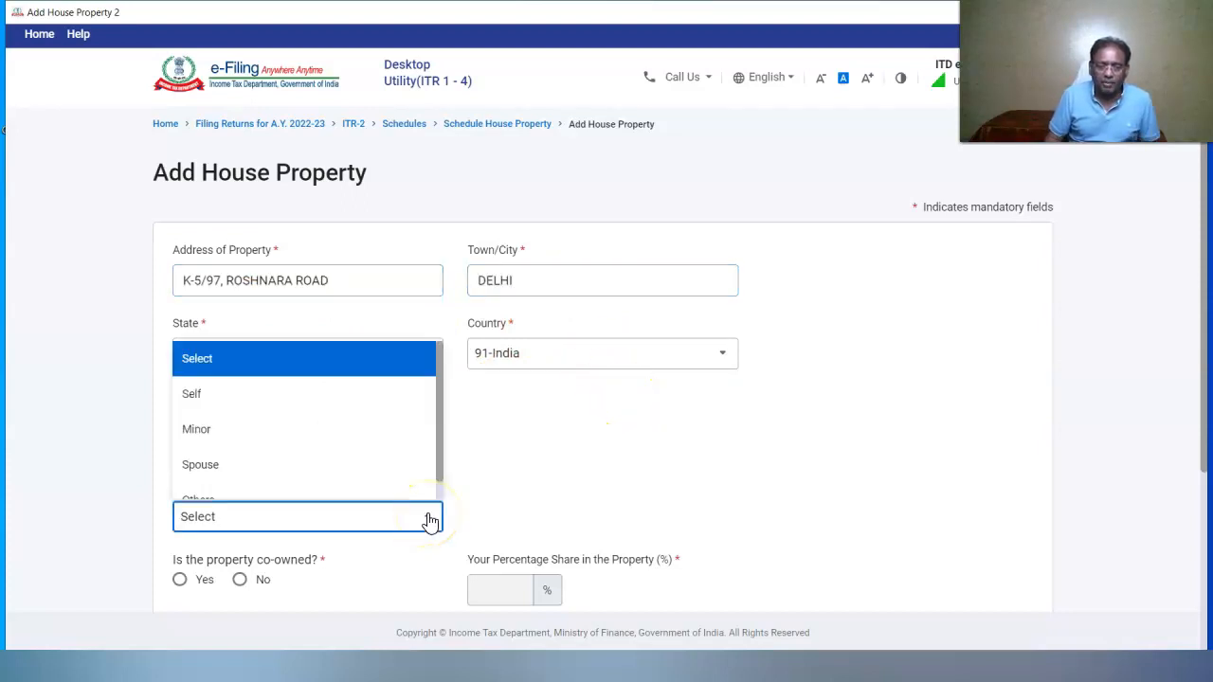
left_click(228, 398)
scroll(212, 347, "down", 3)
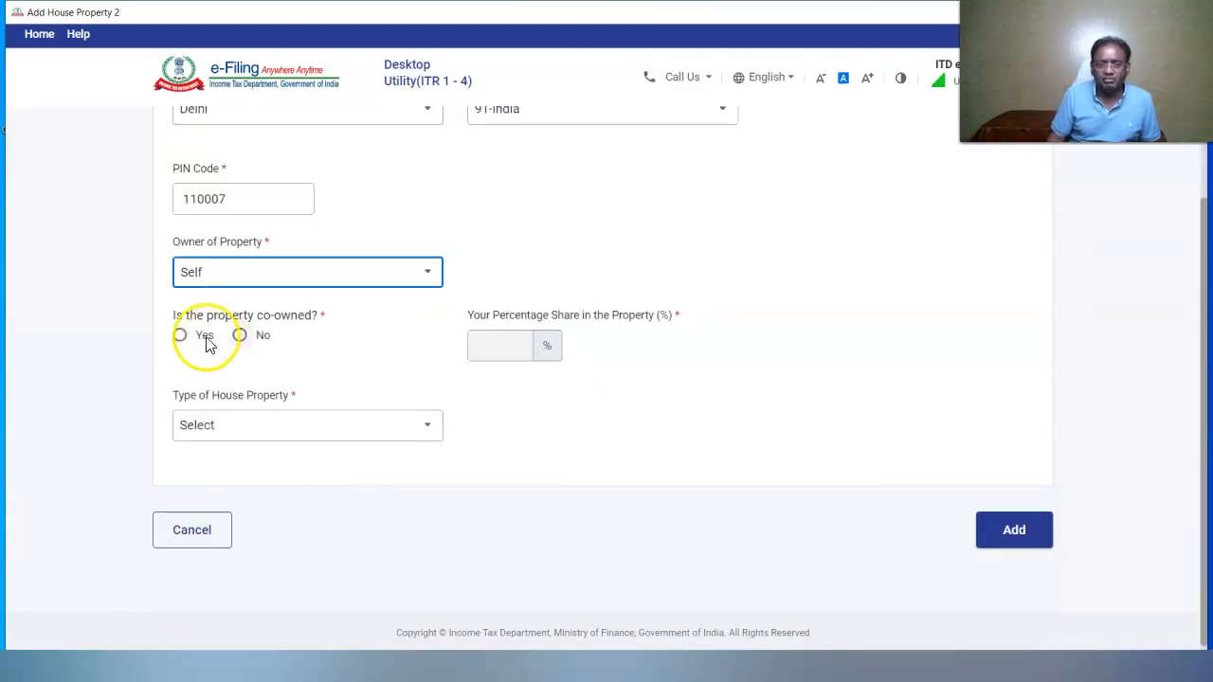
left_click(239, 336)
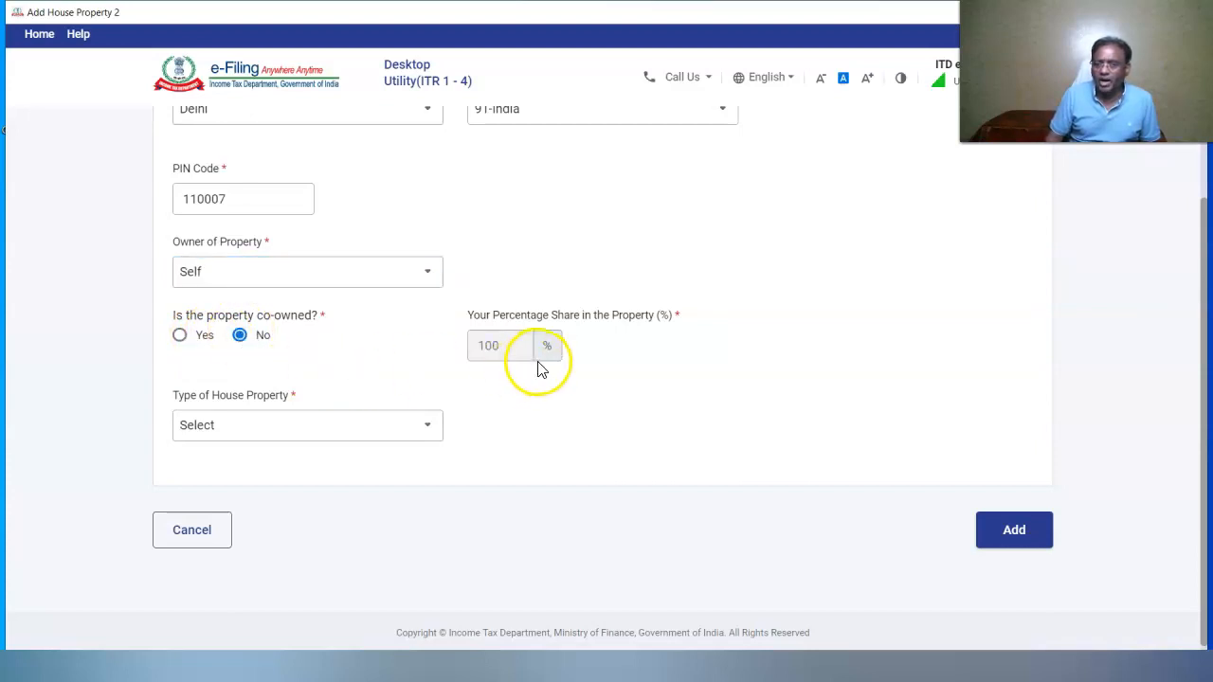
left_click(432, 431)
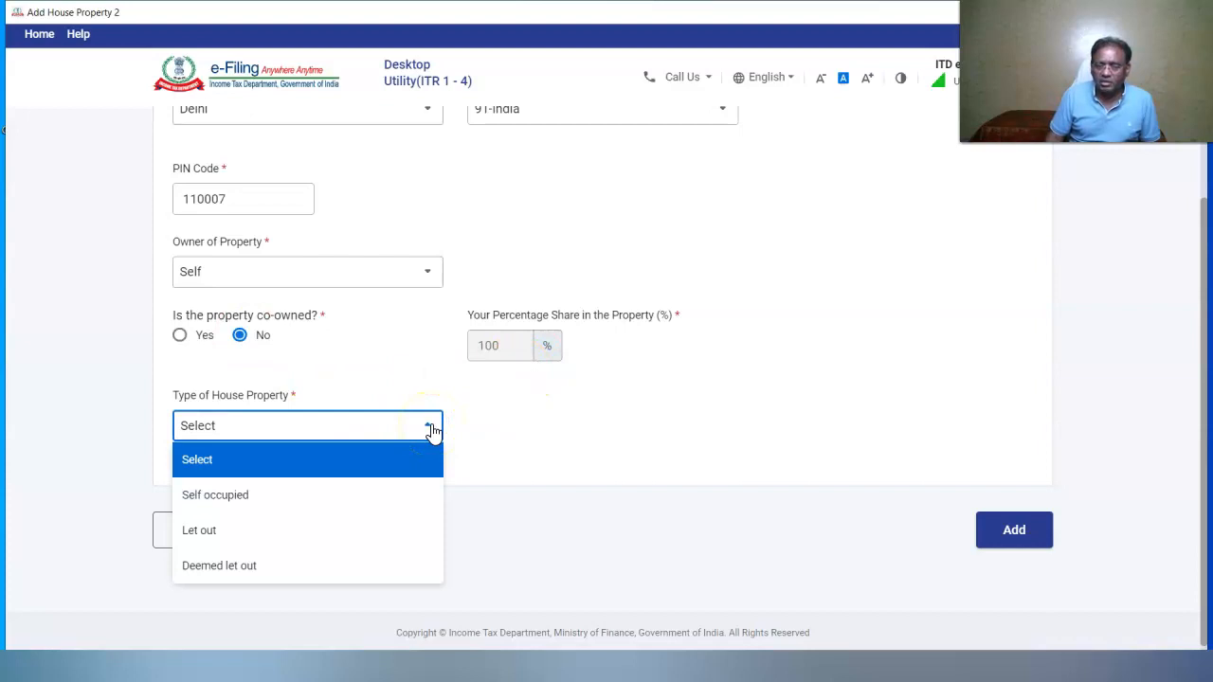
left_click(303, 530)
left_click_drag(1204, 327, 1203, 401)
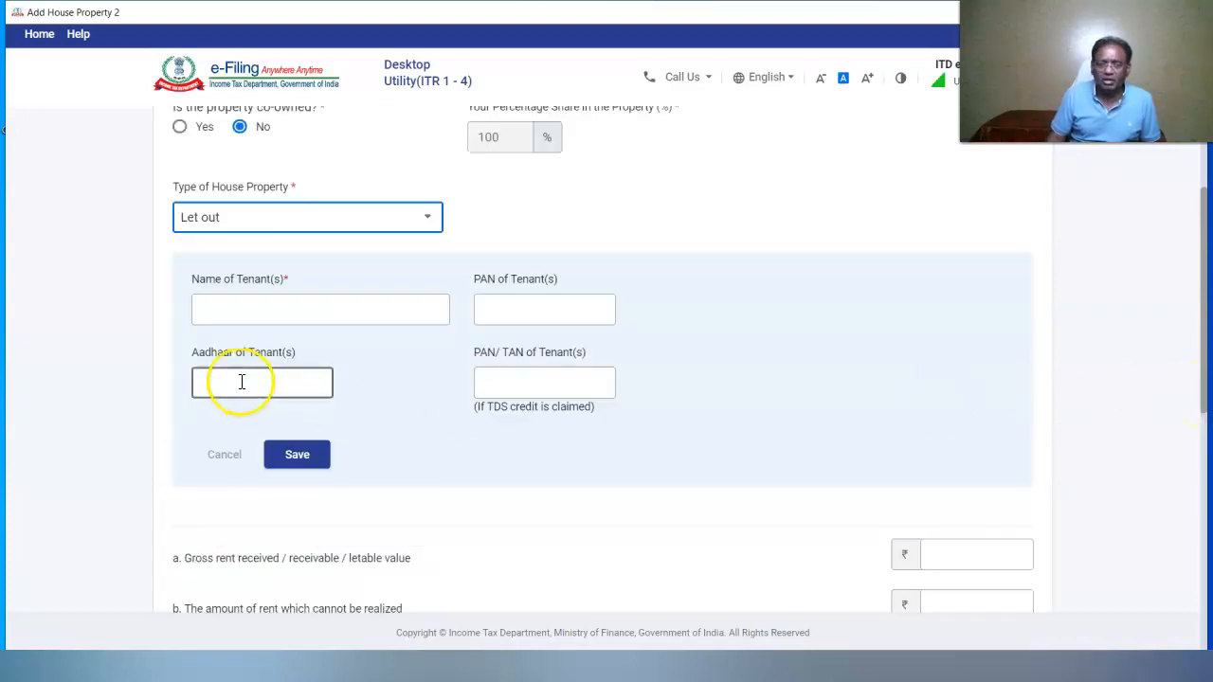
Save tenant NAVEEN MOTORS with the tenant's PAN
left_click(219, 321)
left_click(226, 311)
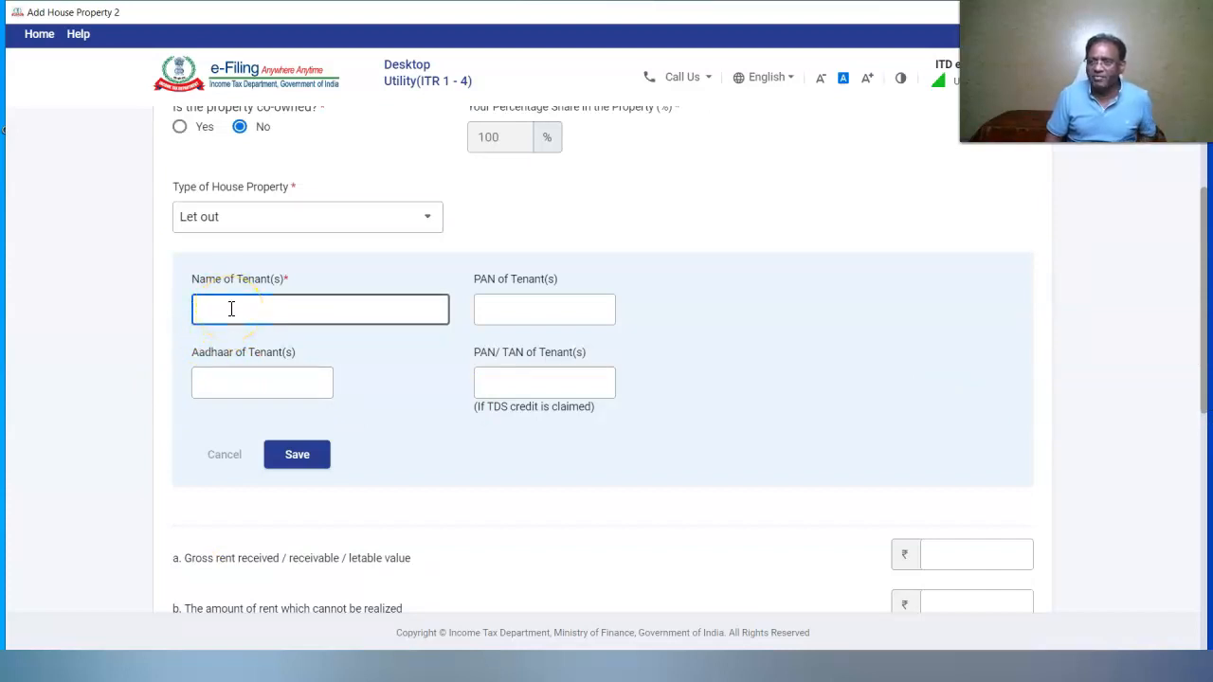
type("NAVEEN MOTORS")
key("Tab")
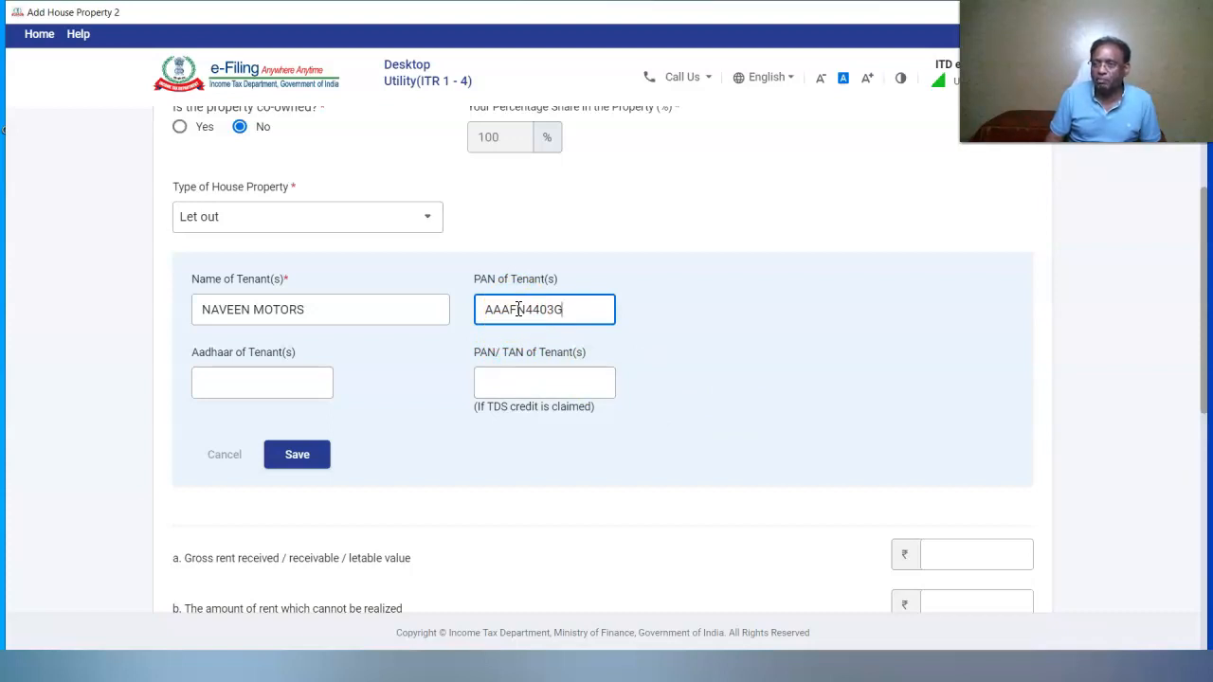
scroll(464, 350, "down", 2)
left_click(289, 277)
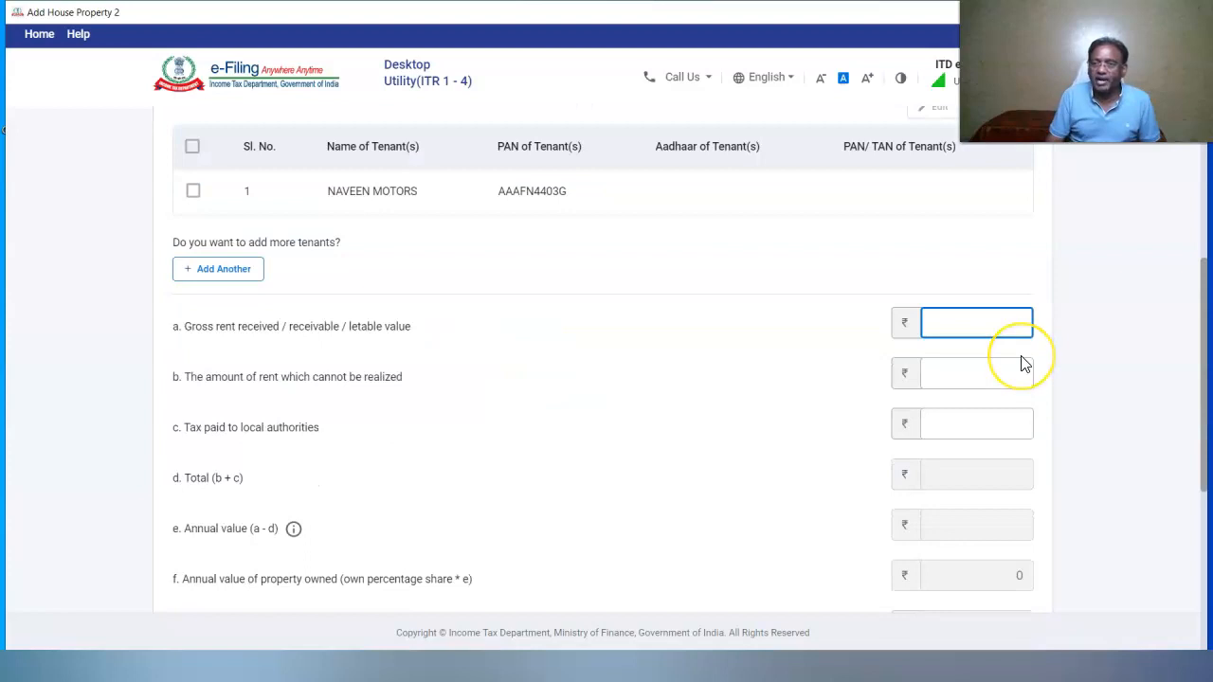
Enter gross rent 940000 and local tax 37000, add the property, and confirm the schedule
type("940000")
left_click(1002, 424)
type("37000")
left_click(1121, 472)
left_click_drag(1205, 478, 1199, 514)
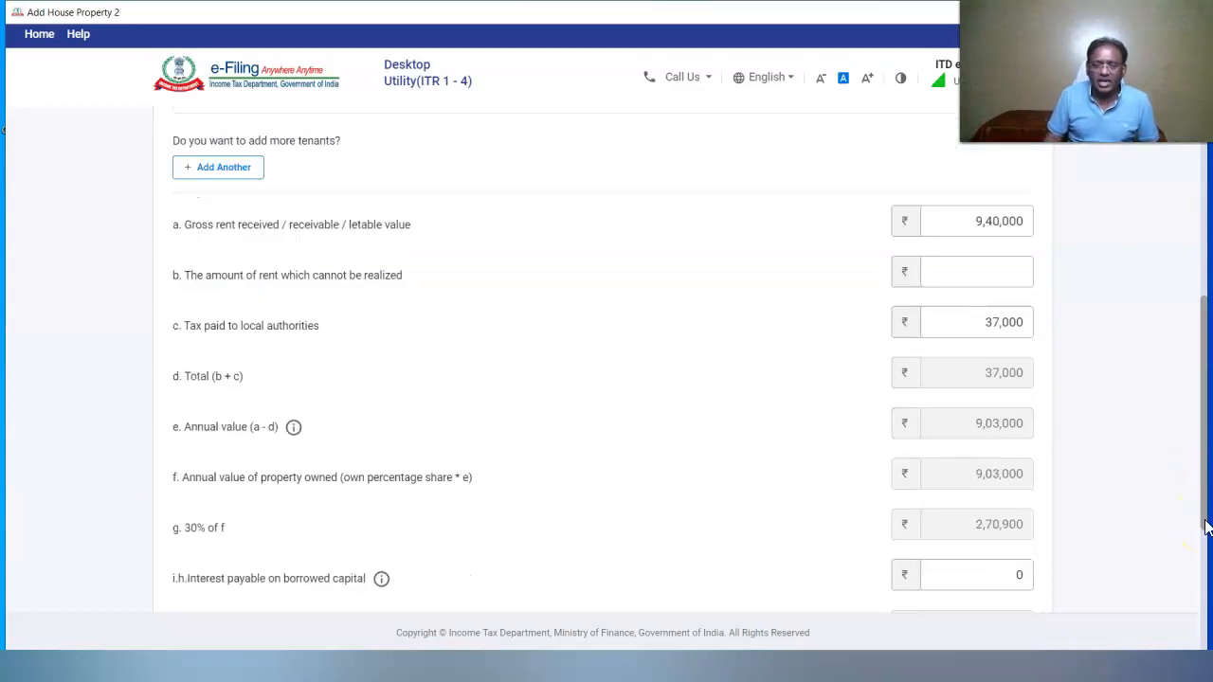
scroll(1206, 528, "down", 3)
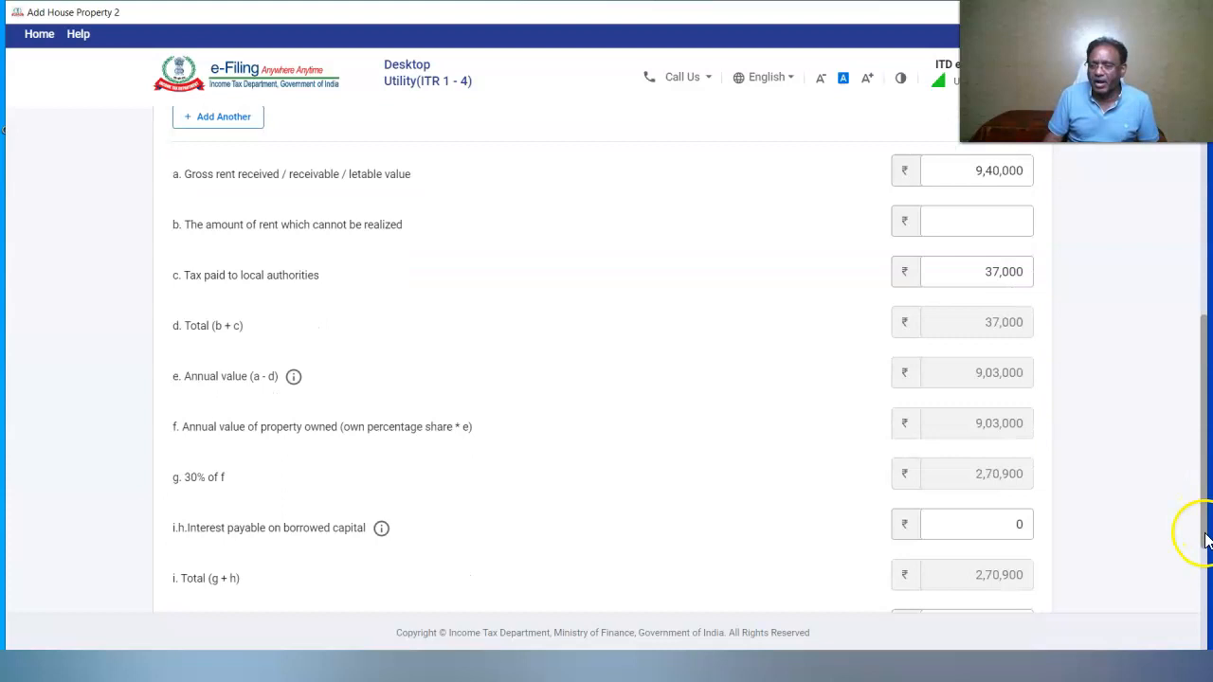
left_click(1013, 522)
left_click(1012, 507)
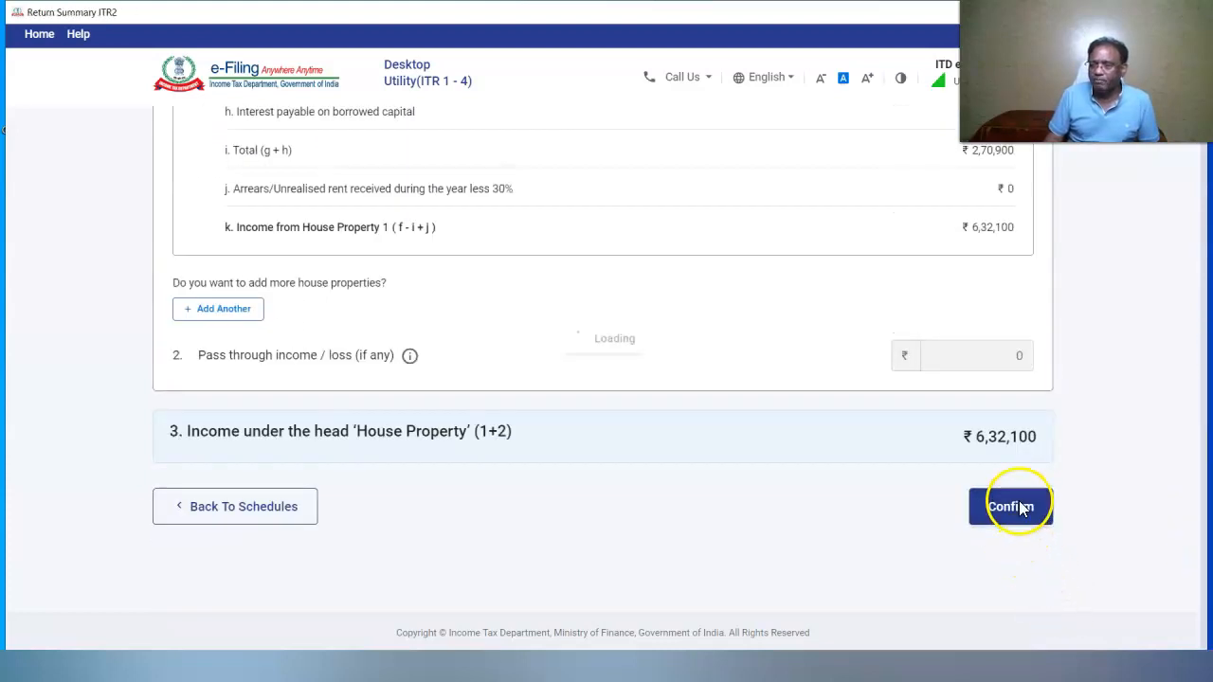
left_click(209, 332)
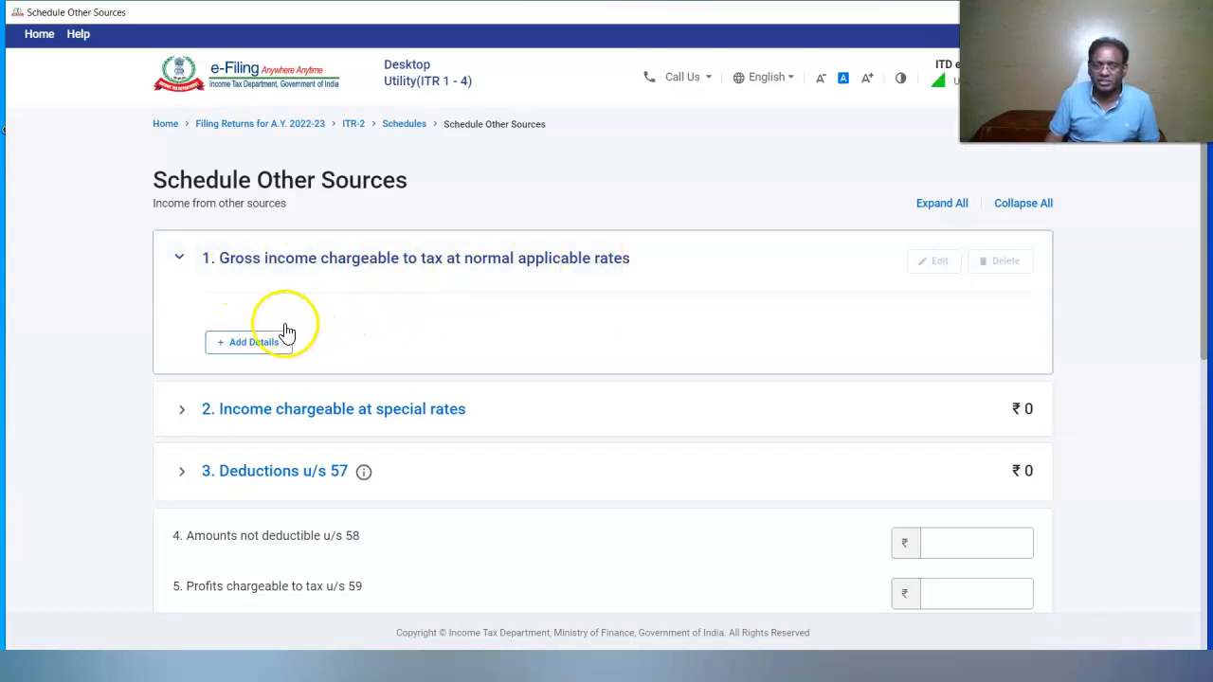
Add an Interest, Gross entry with ₹98,750 savings bank interest
left_click(260, 344)
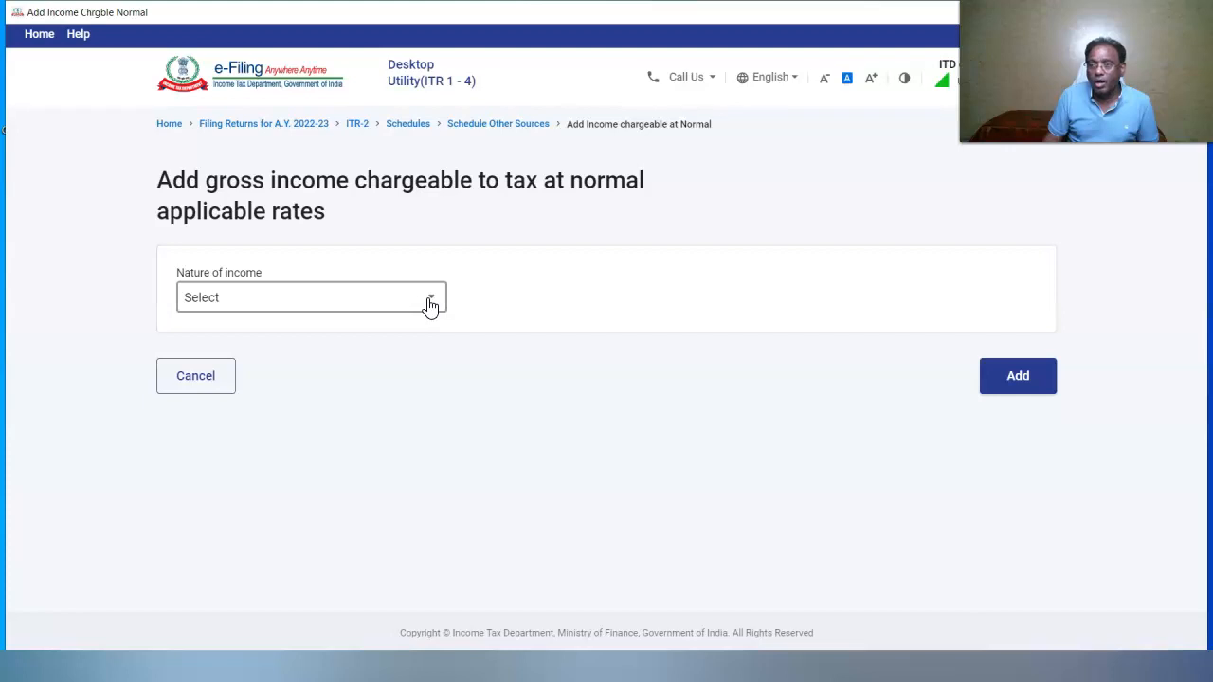
left_click(430, 297)
left_click(295, 406)
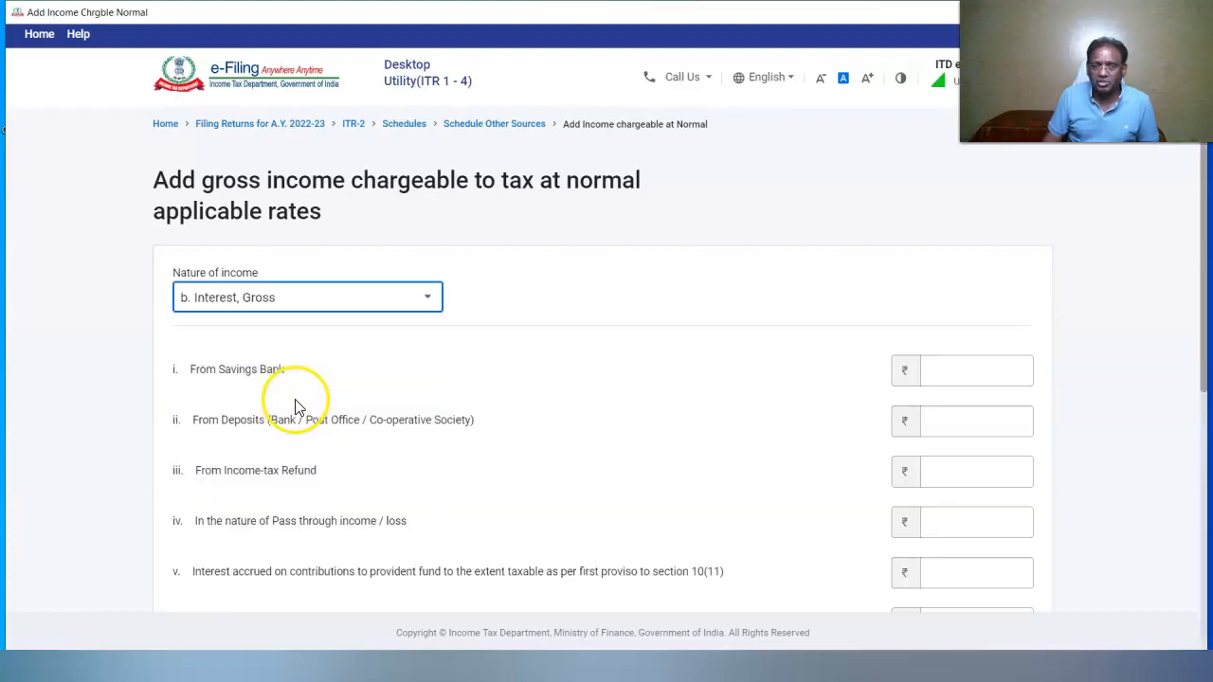
left_click(966, 369)
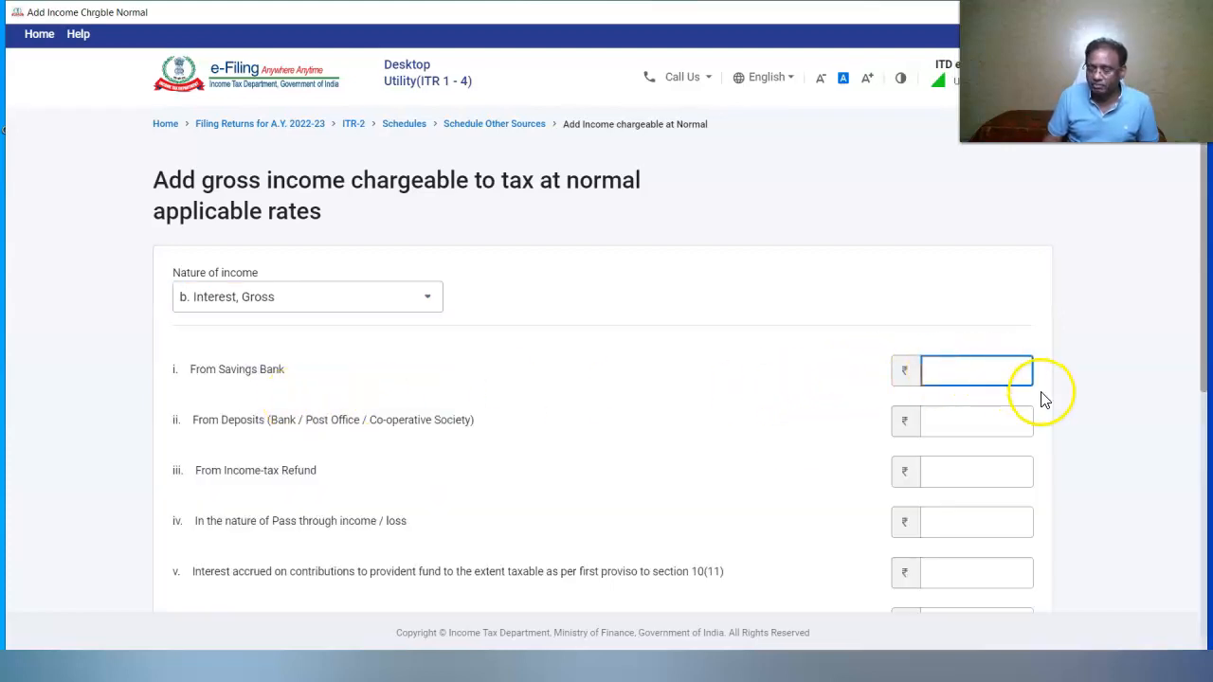
type("98750")
left_click(793, 439)
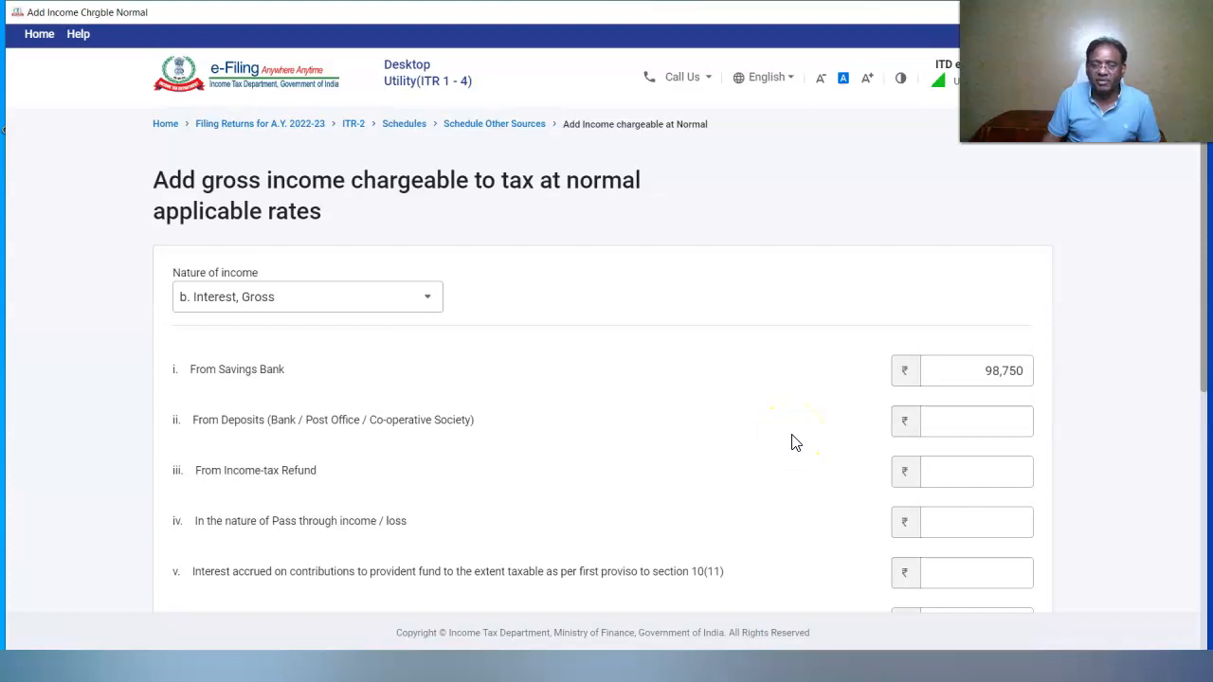
Enter ₹4,80,948 other interest, add the entry and confirm the ₹5,79,698 schedule
left_click_drag(1202, 379, 1196, 481)
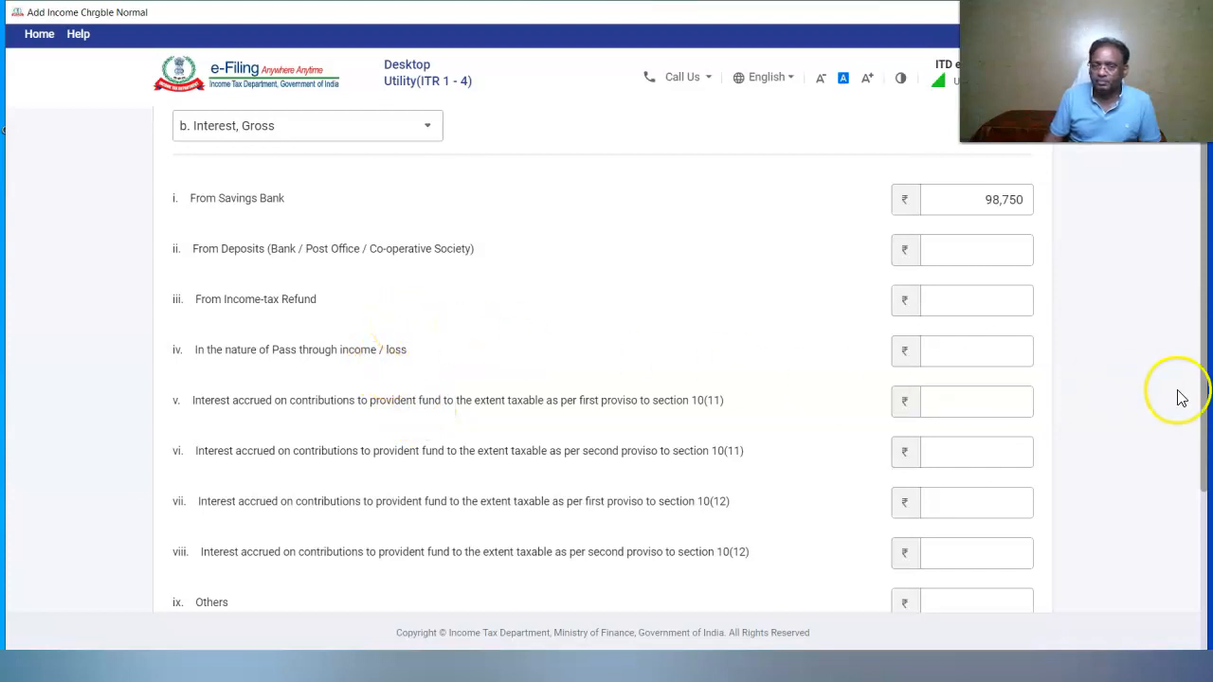
left_click_drag(1203, 432, 1200, 501)
left_click(941, 530)
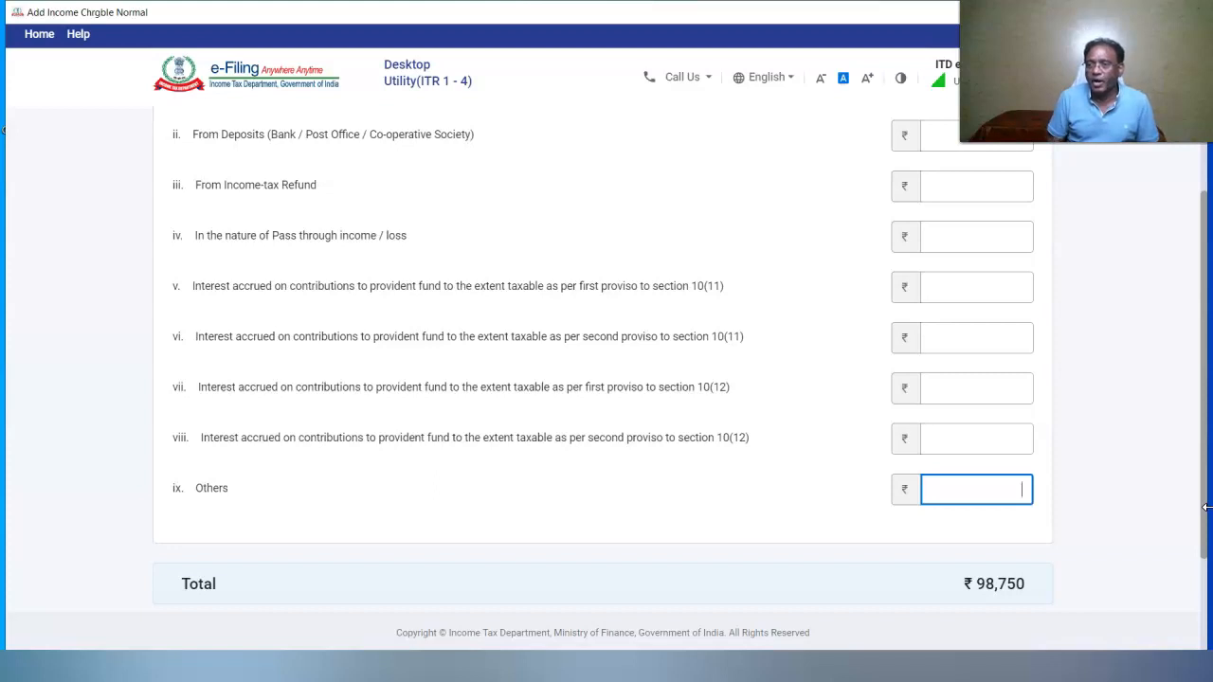
type("480948")
scroll(1010, 534, "down", 2)
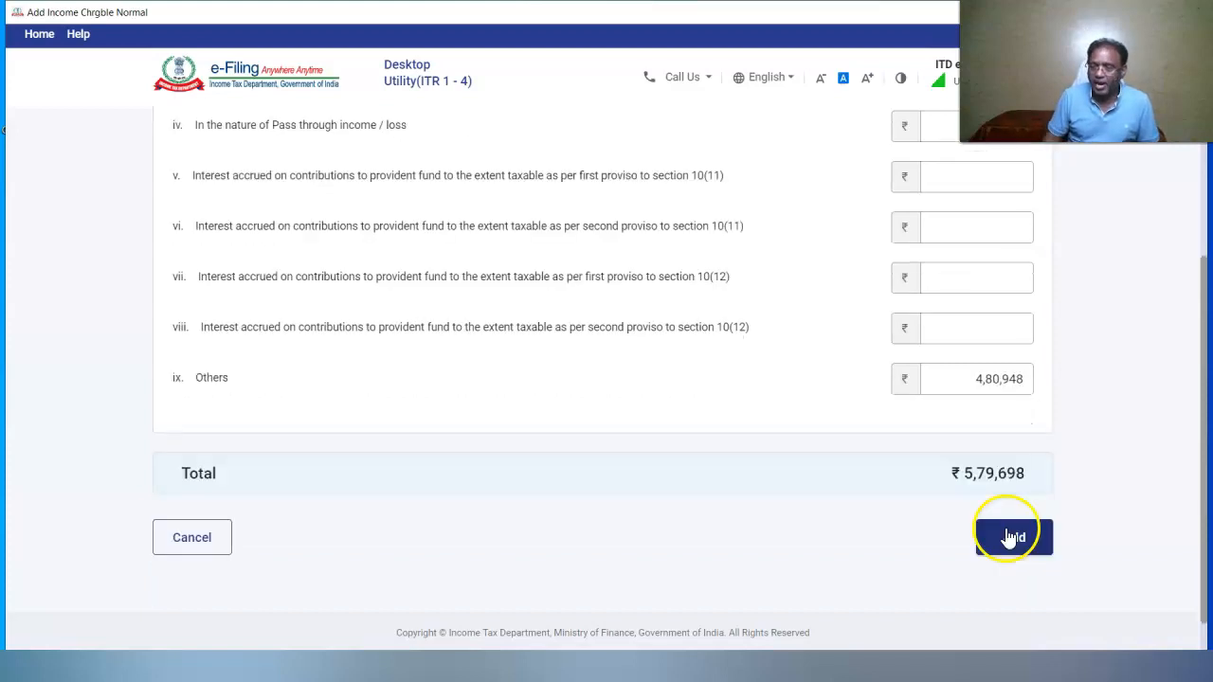
left_click(1010, 533)
left_click(1009, 565)
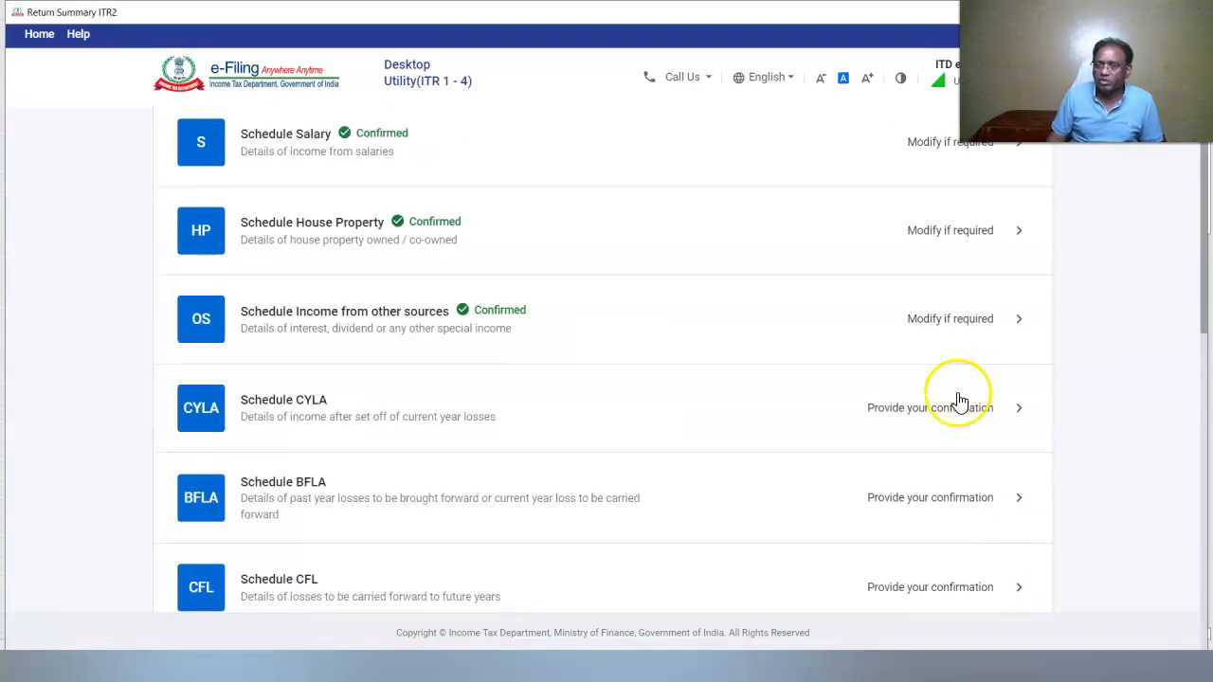
Confirm Schedule CYLA and compute the brought-forward loss set-off in BFLA
left_click(1022, 415)
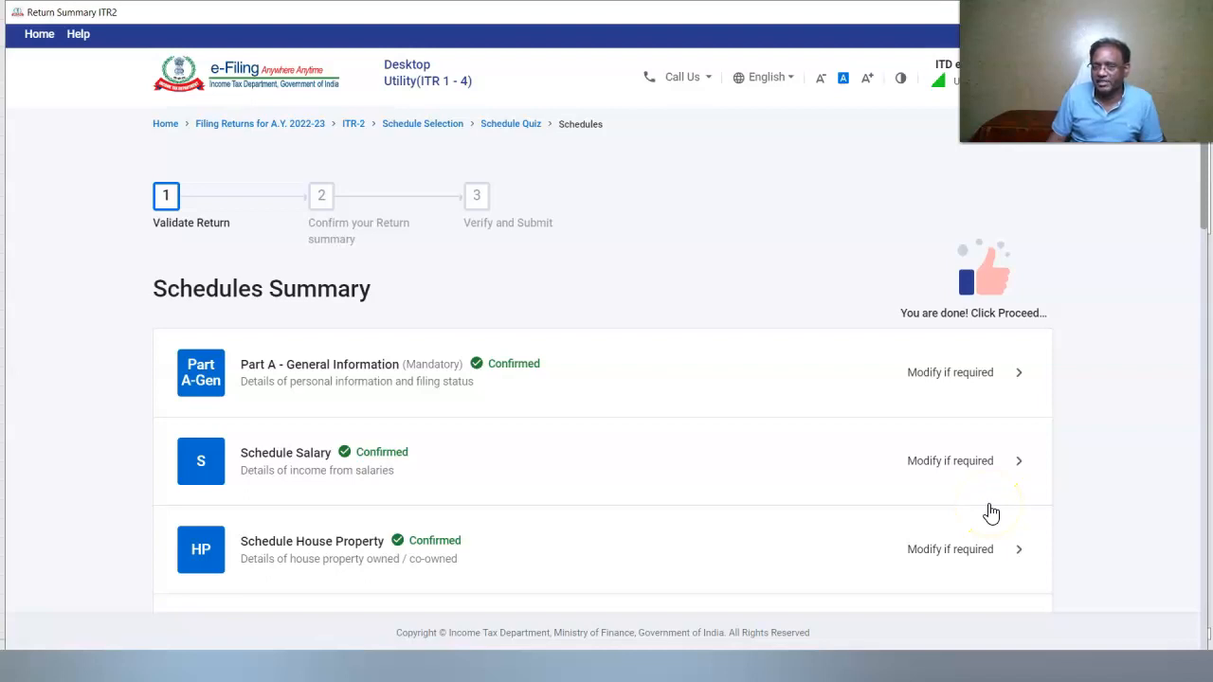
left_click_drag(1200, 222, 1199, 331)
left_click(1023, 421)
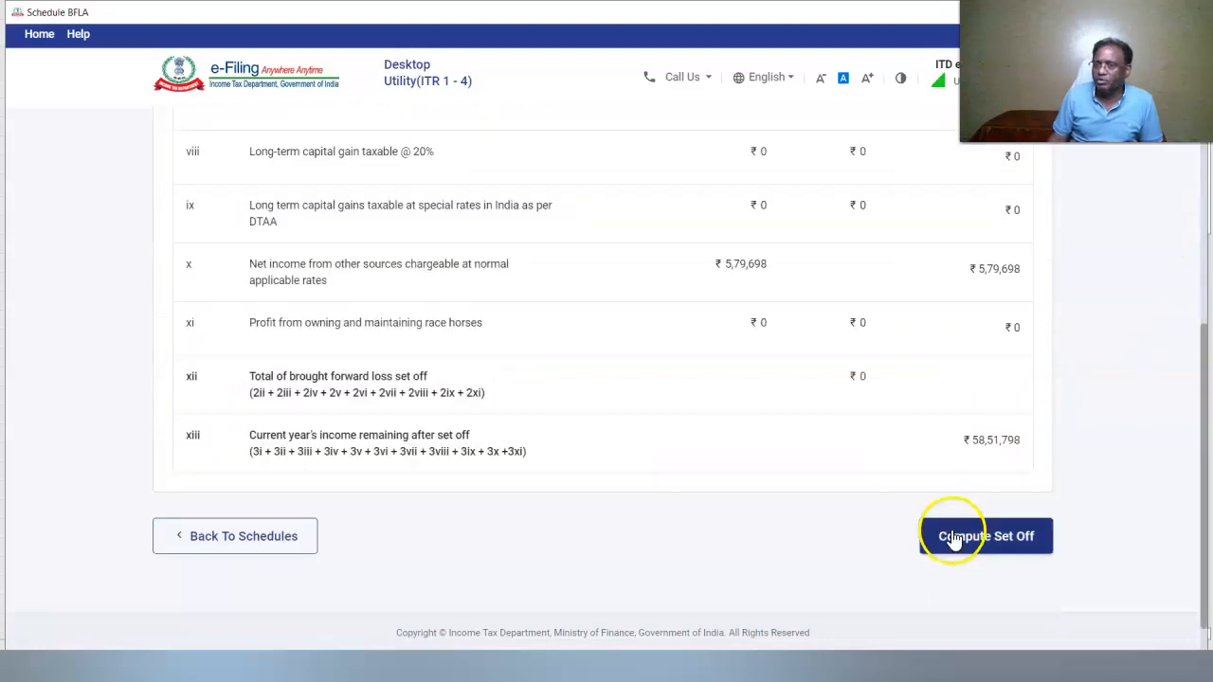
left_click(952, 539)
left_click(753, 451)
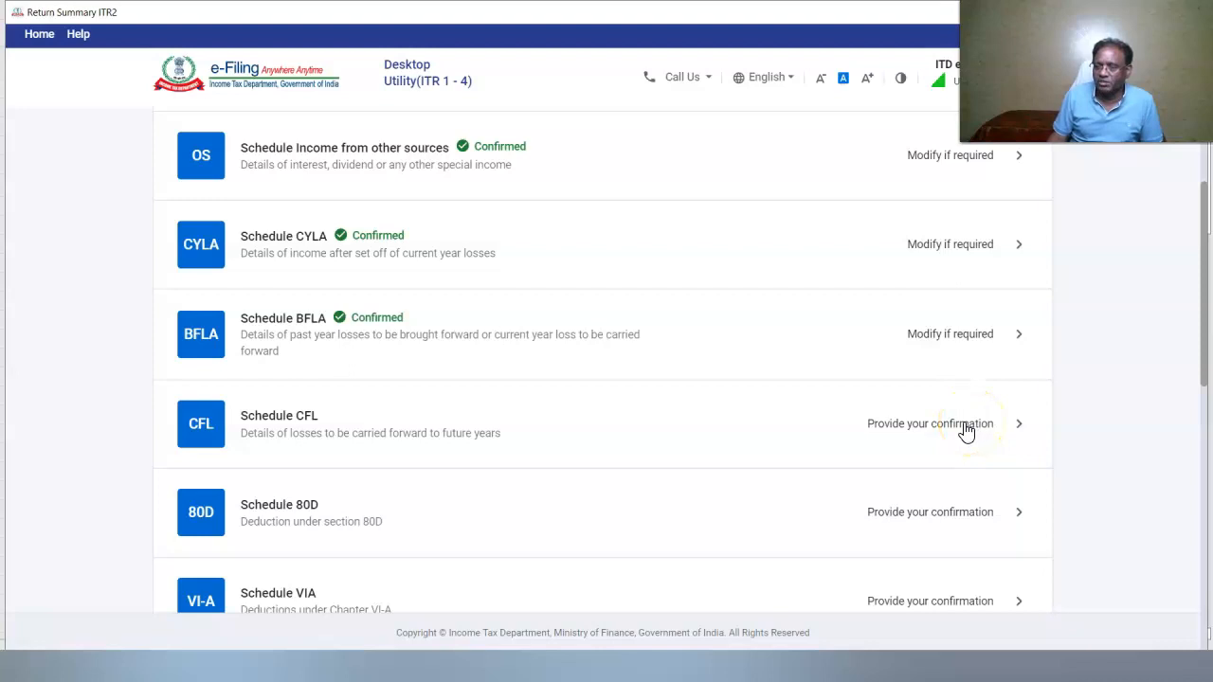
Compute the set-off in Schedule CFL, then go to Schedule 80D
left_click(967, 428)
left_click(960, 512)
scroll(331, 439, "down", 8)
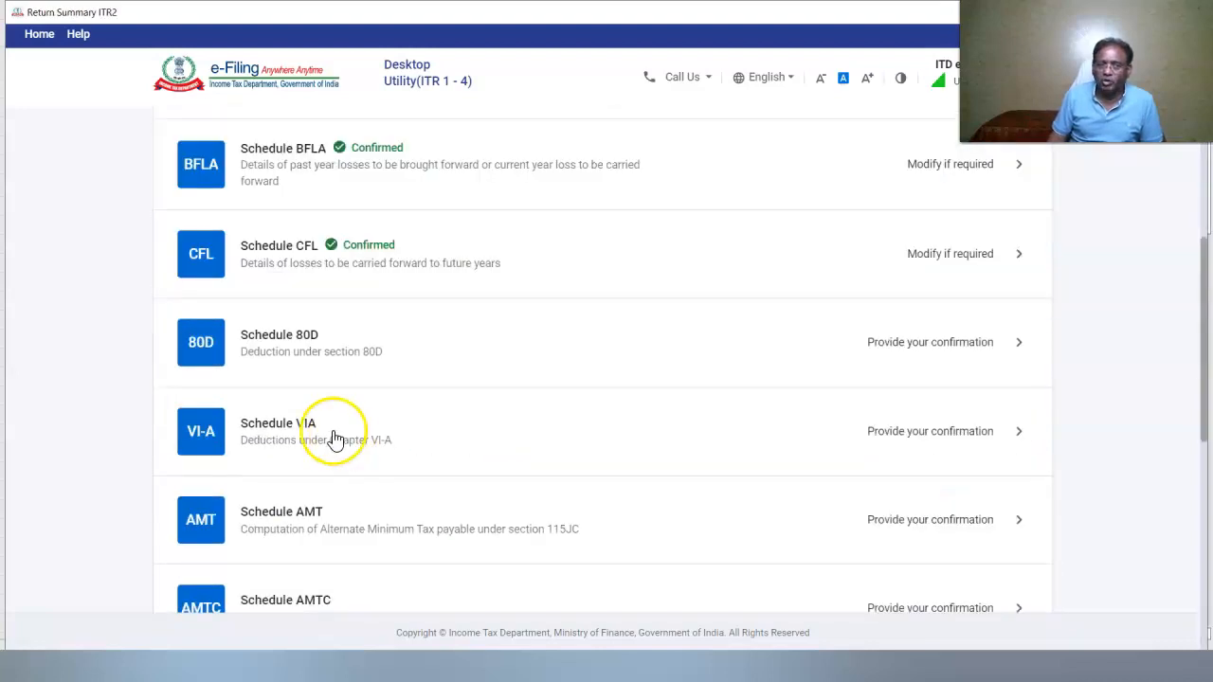
left_click(201, 377)
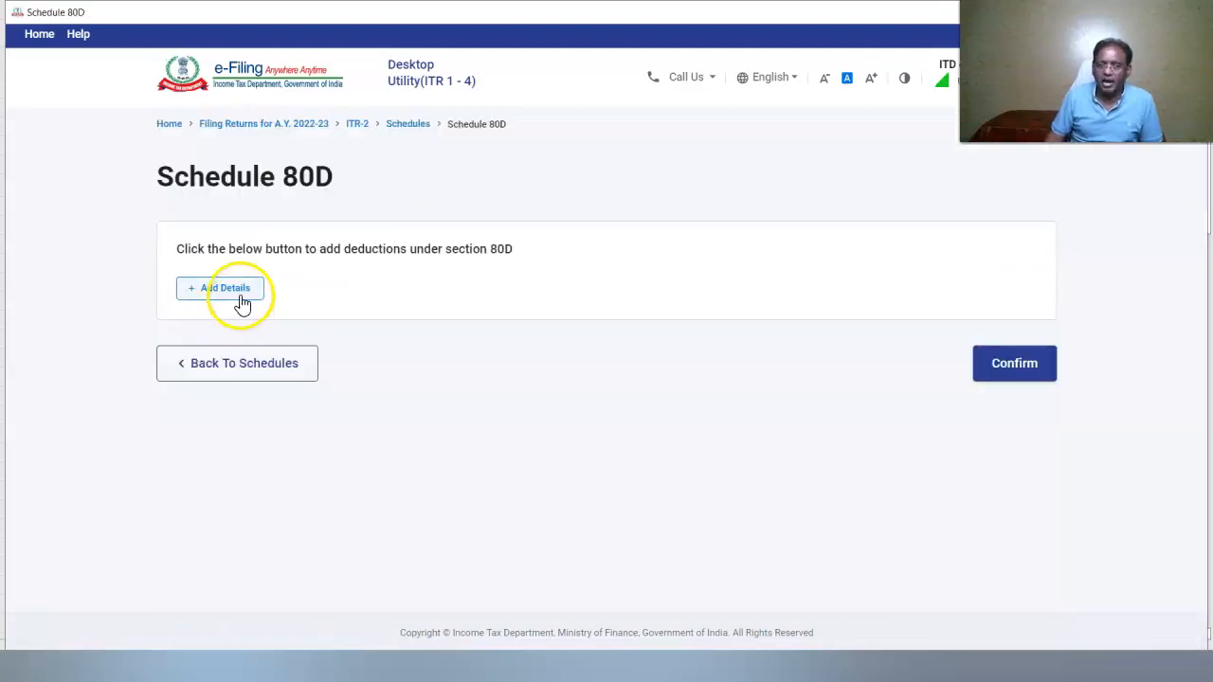
Claim senior-citizen self/family health insurance under 80D, ₹50,000 eligible, and confirm the schedule
left_click(232, 293)
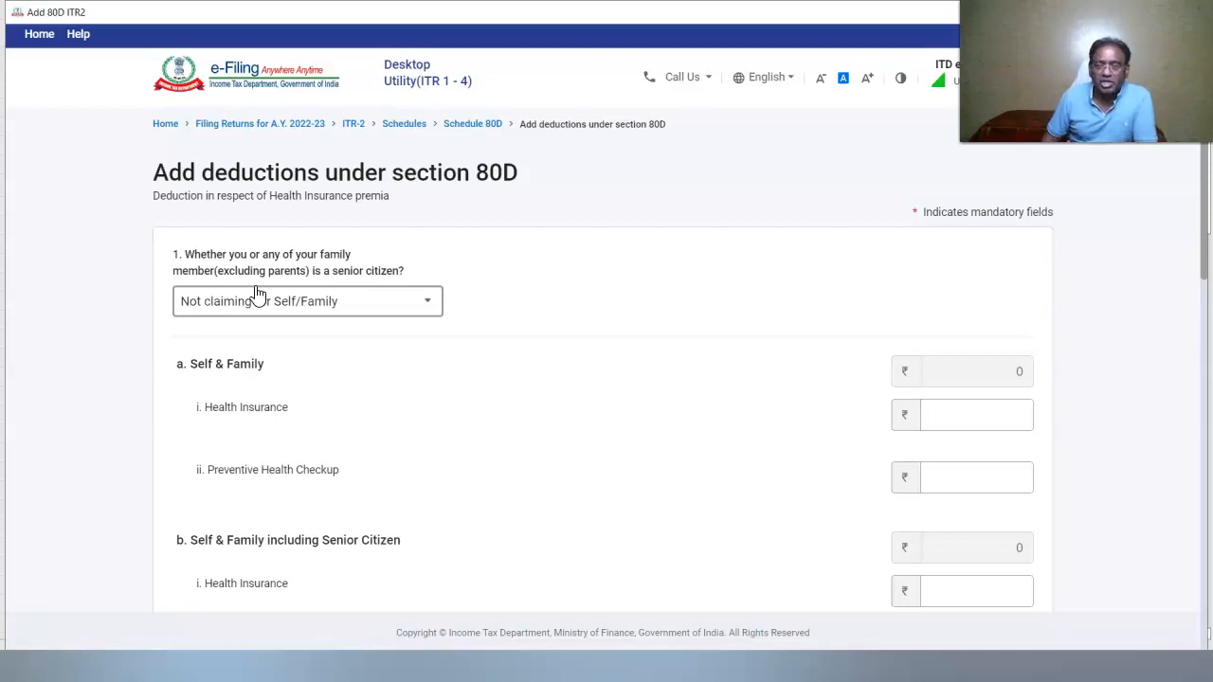
left_click(427, 300)
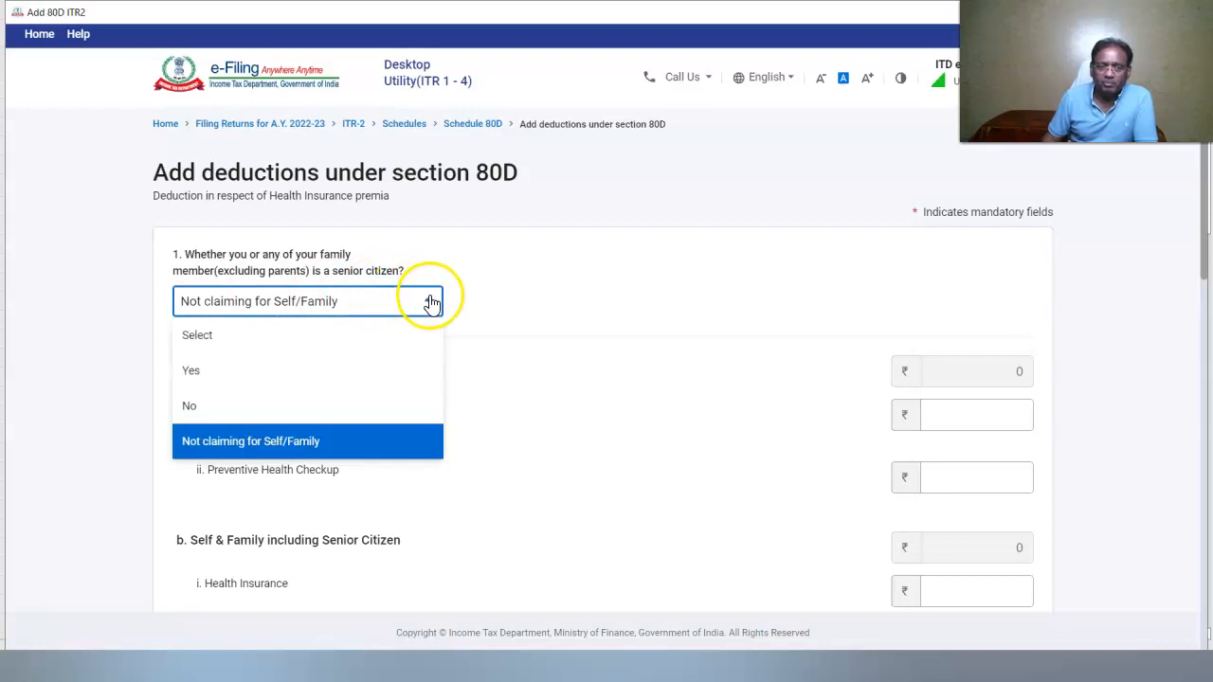
left_click(252, 375)
scroll(717, 354, "down", 2)
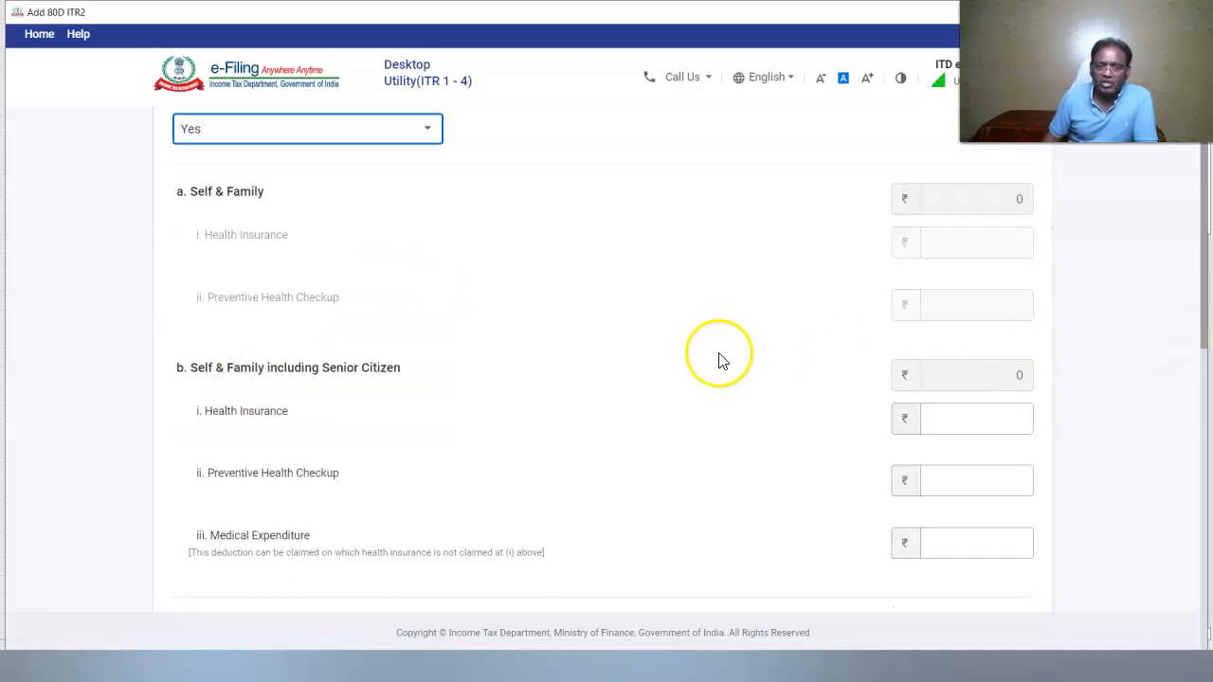
scroll(663, 378, "down", 1)
left_click(1028, 360)
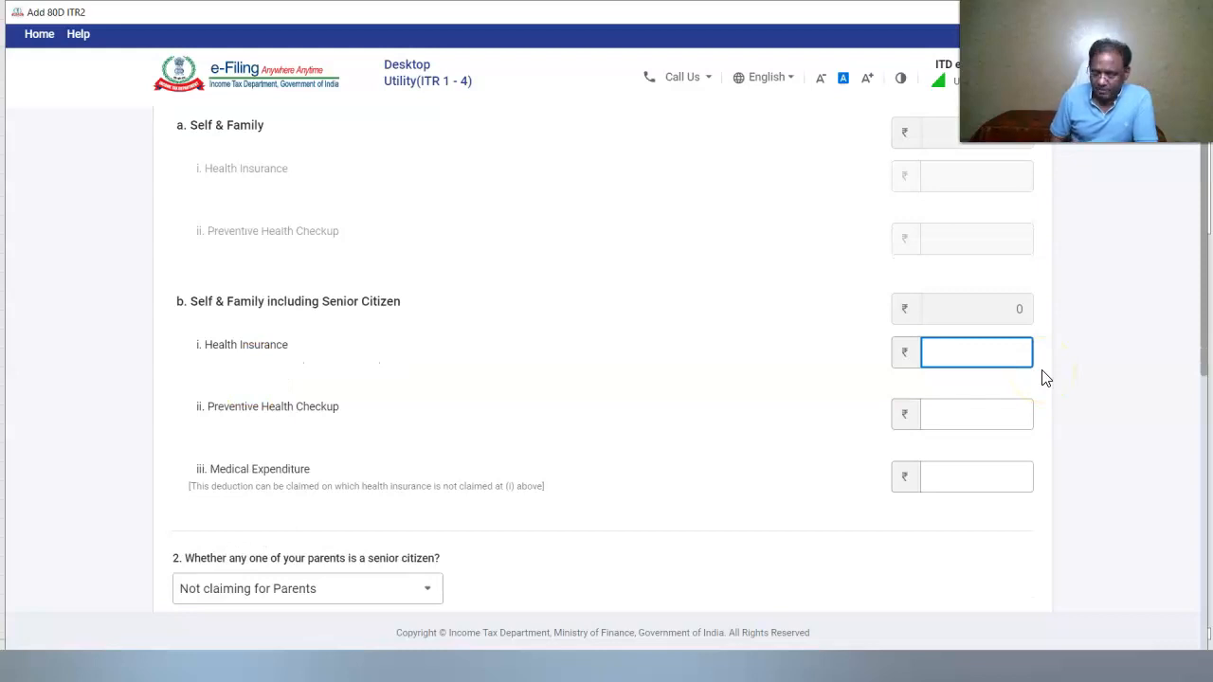
scroll(386, 401, "down", 2)
scroll(1182, 460, "down", 5)
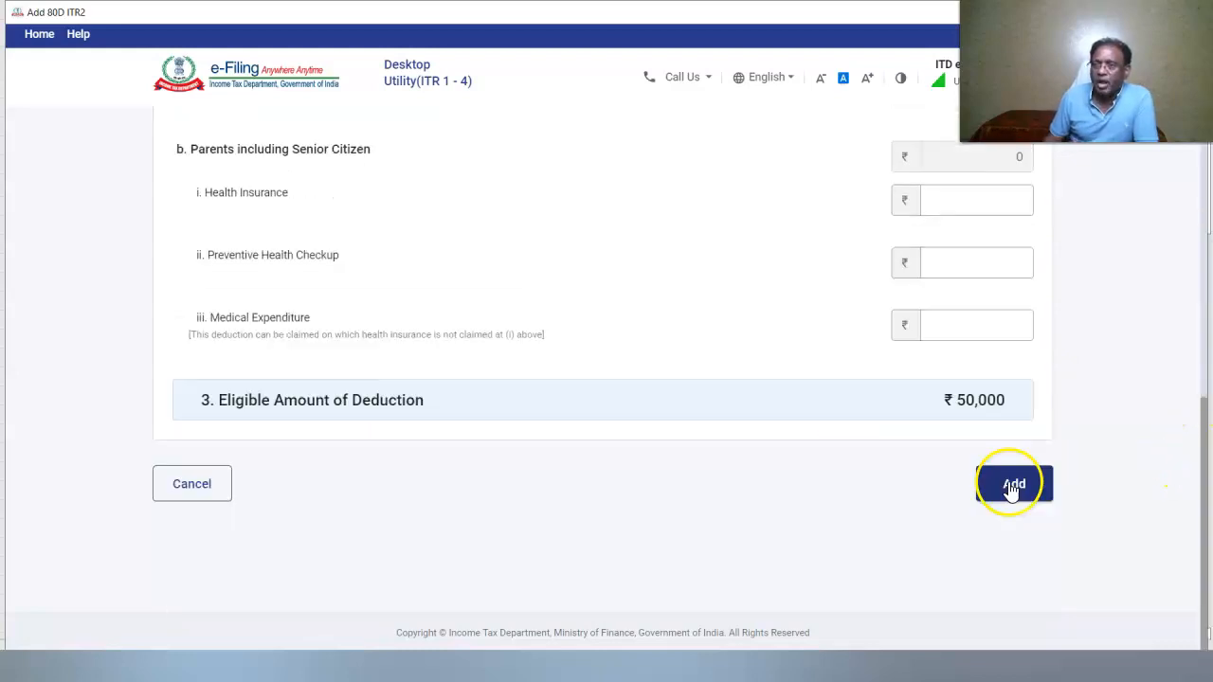
left_click(1012, 485)
left_click(1006, 491)
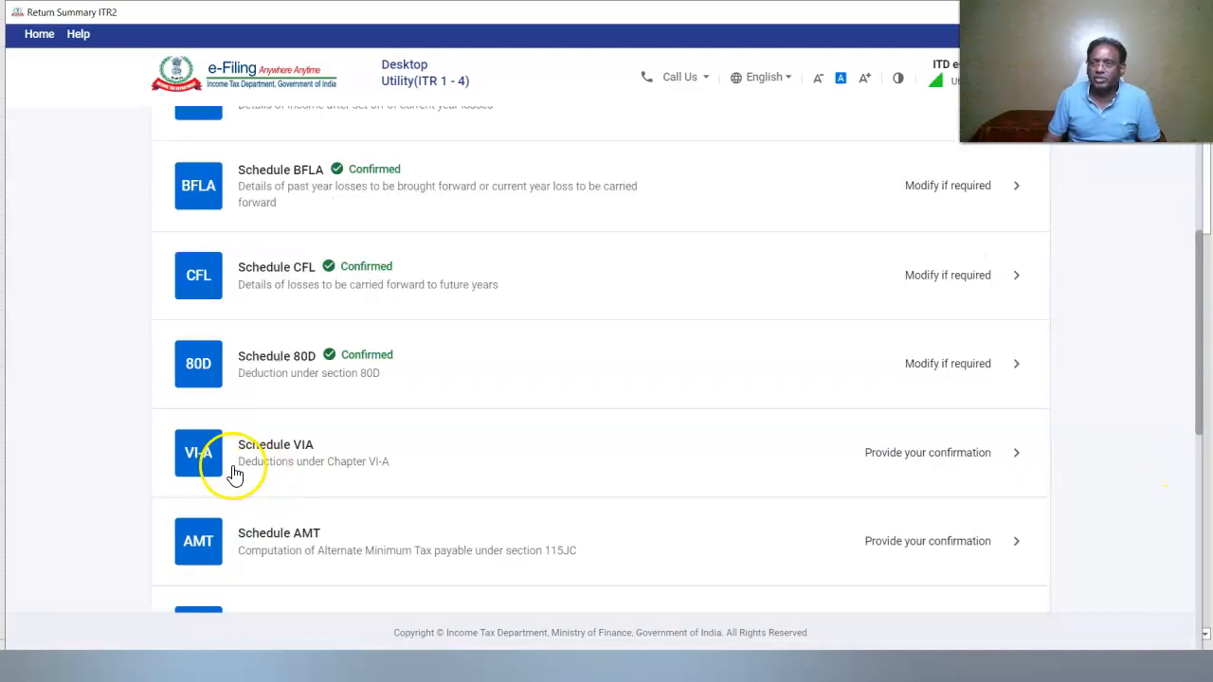
Add an 80C investment deduction of 130948 in Part B of Schedule VI-A
left_click(178, 437)
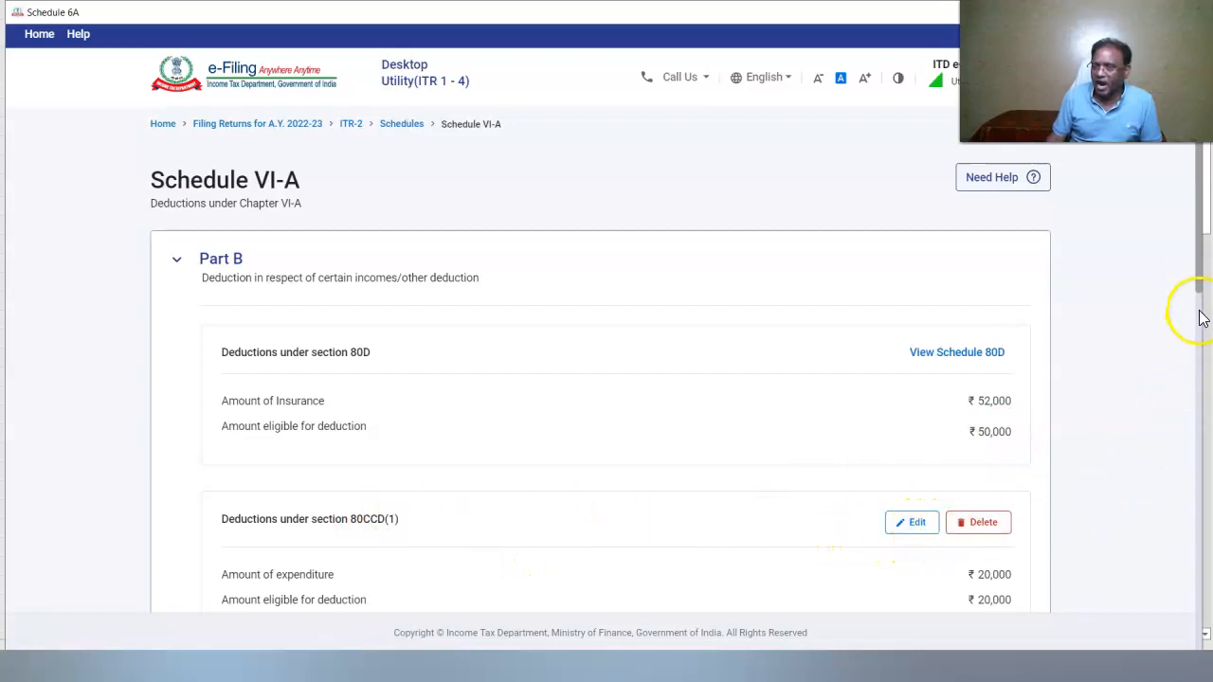
scroll(1201, 287, "down", 3)
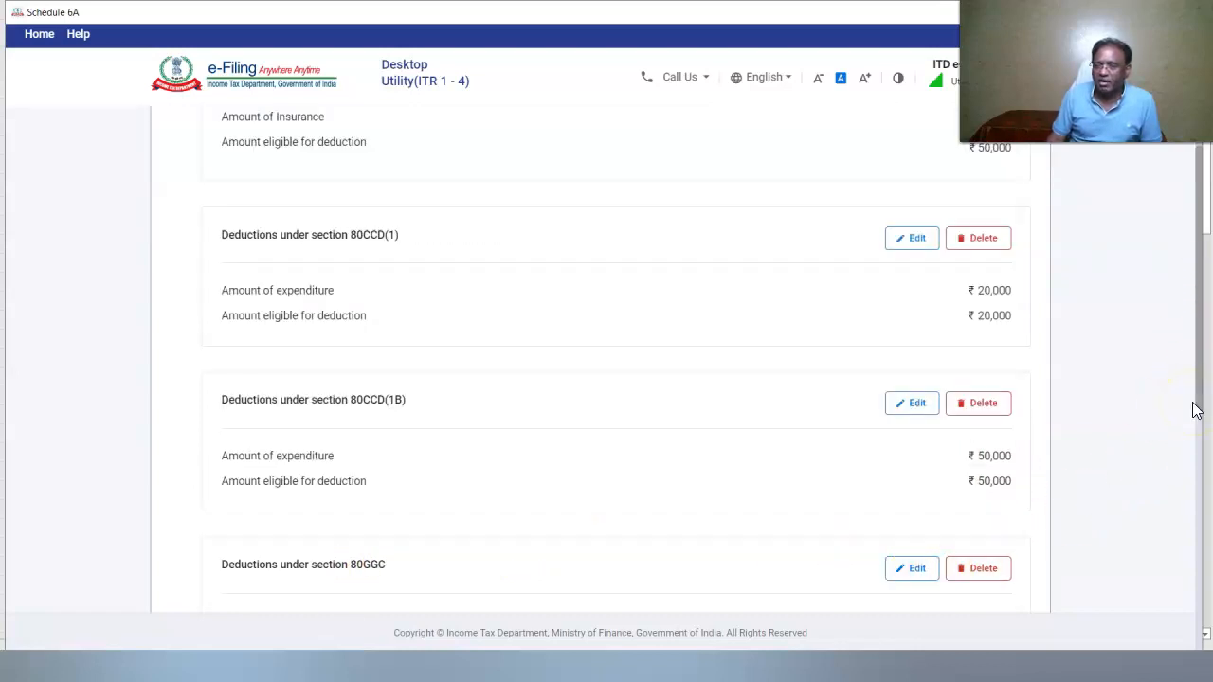
left_click_drag(1192, 402, 1199, 455)
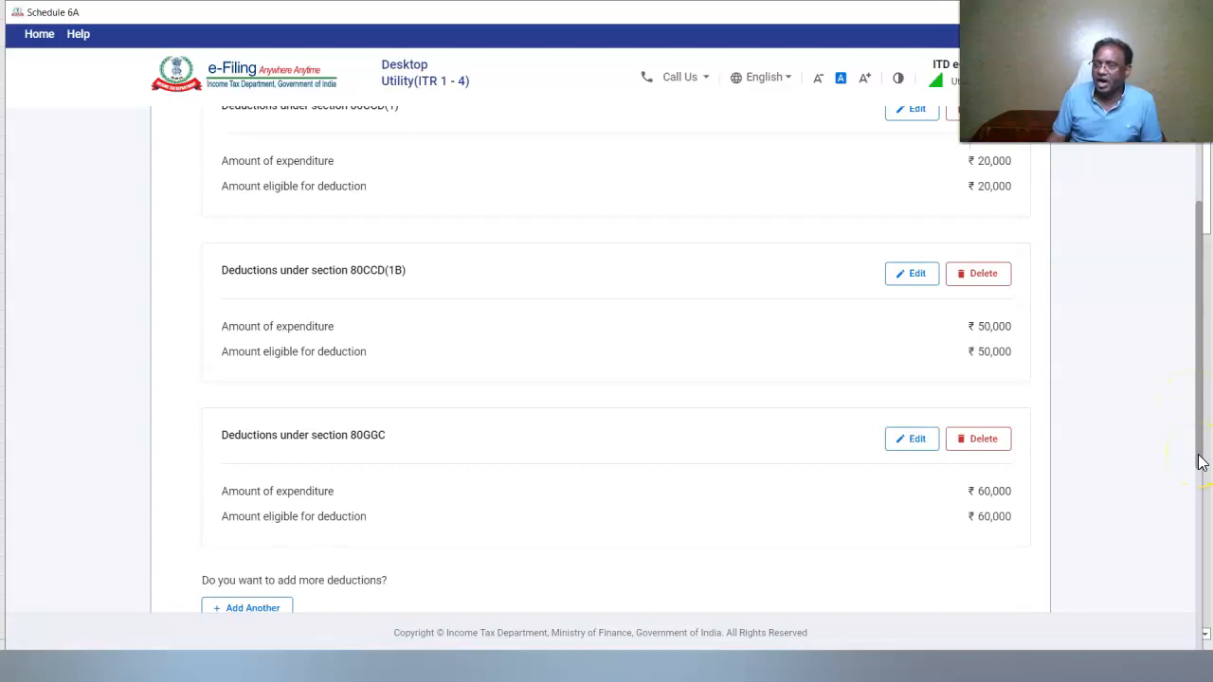
left_click_drag(1199, 467, 1199, 490)
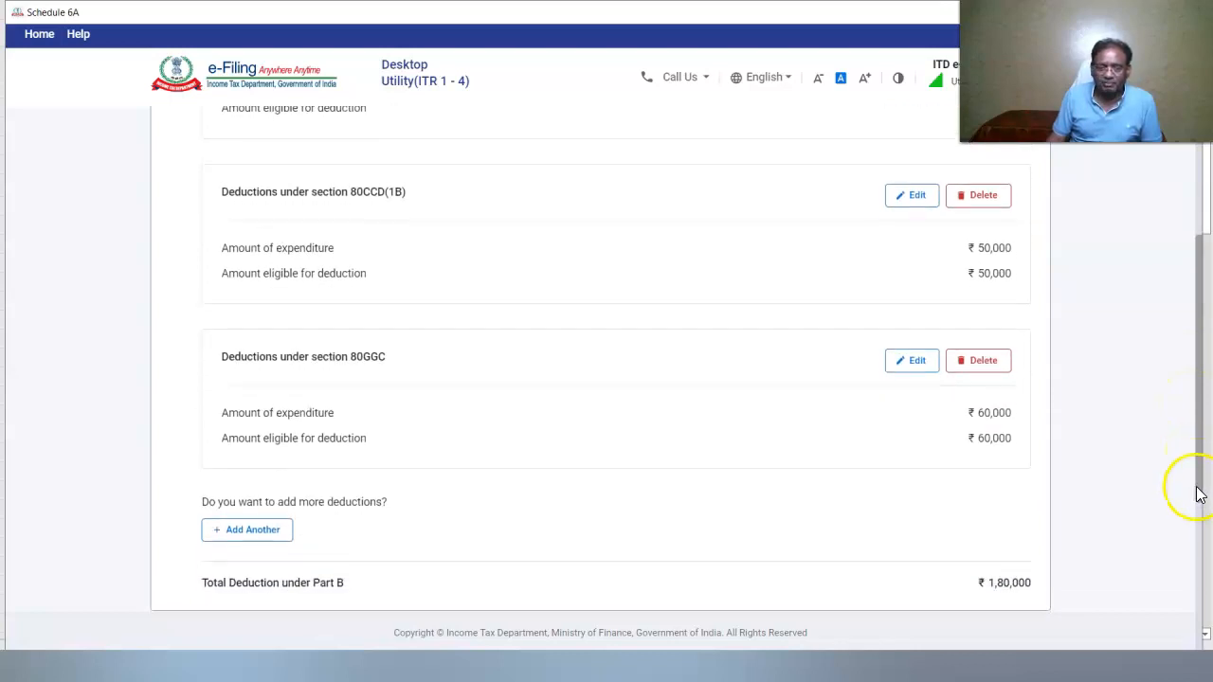
left_click(245, 528)
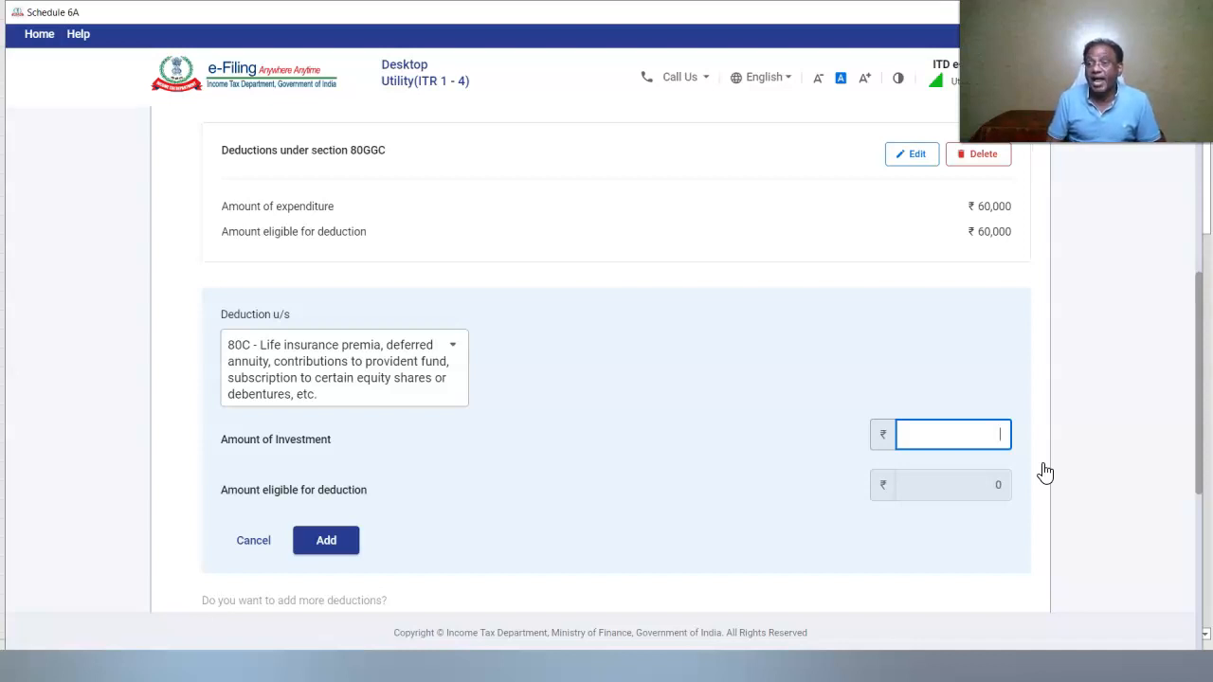
type("130948")
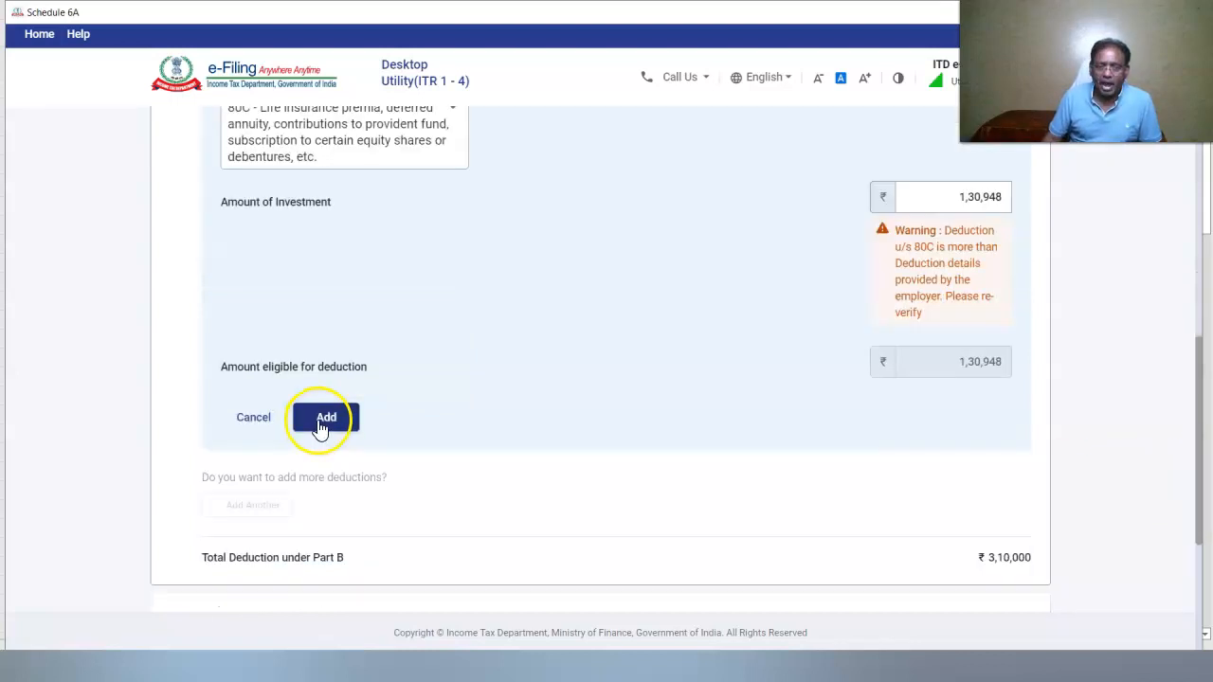
left_click(320, 427)
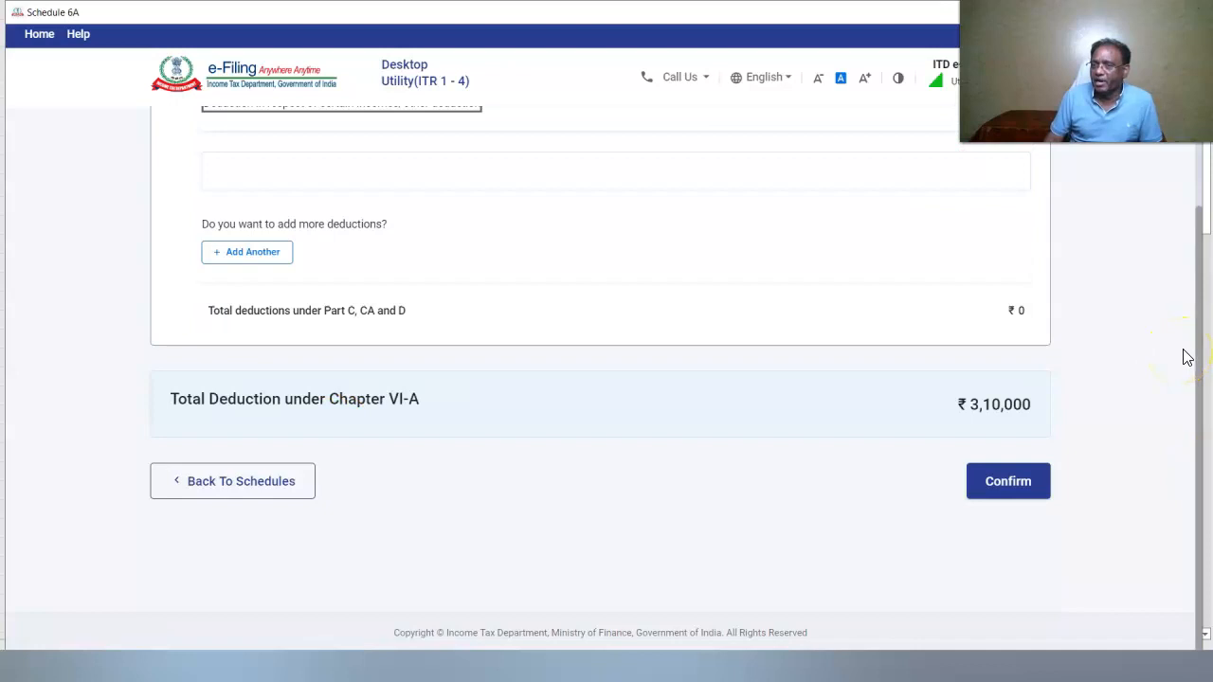
Add 80TTB interest of 98750 under Part C and confirm Schedule VI-A at ₹3,60,000
scroll(256, 388, "up", 2)
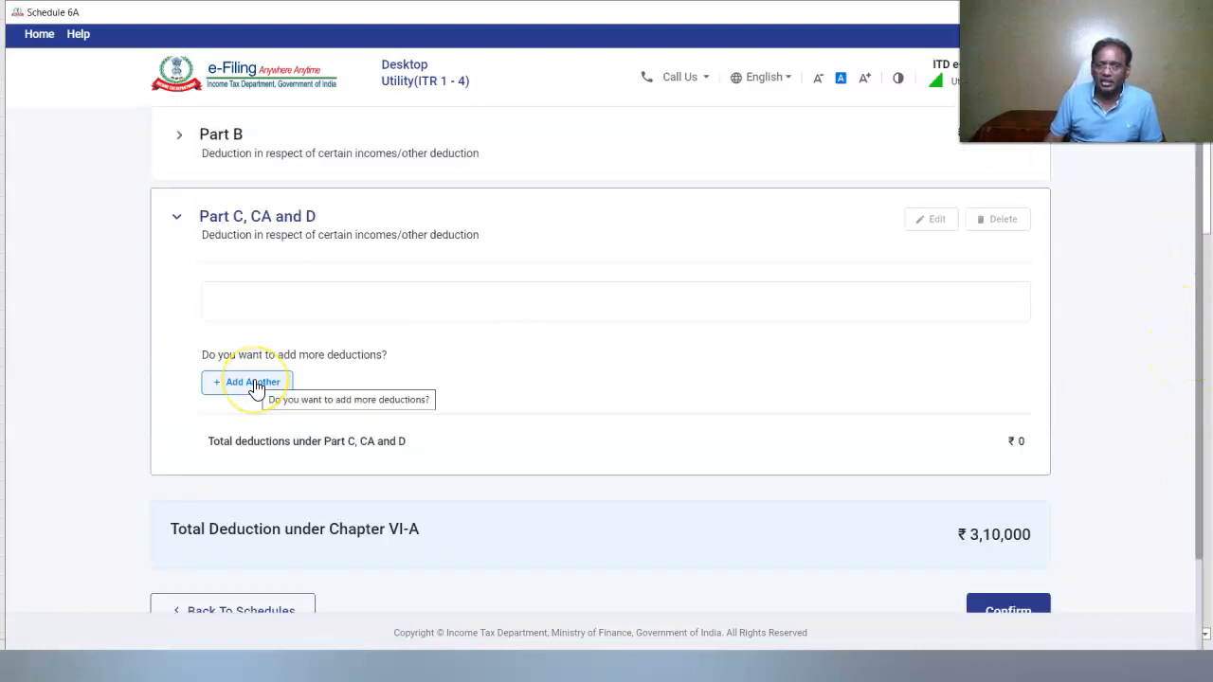
left_click(254, 385)
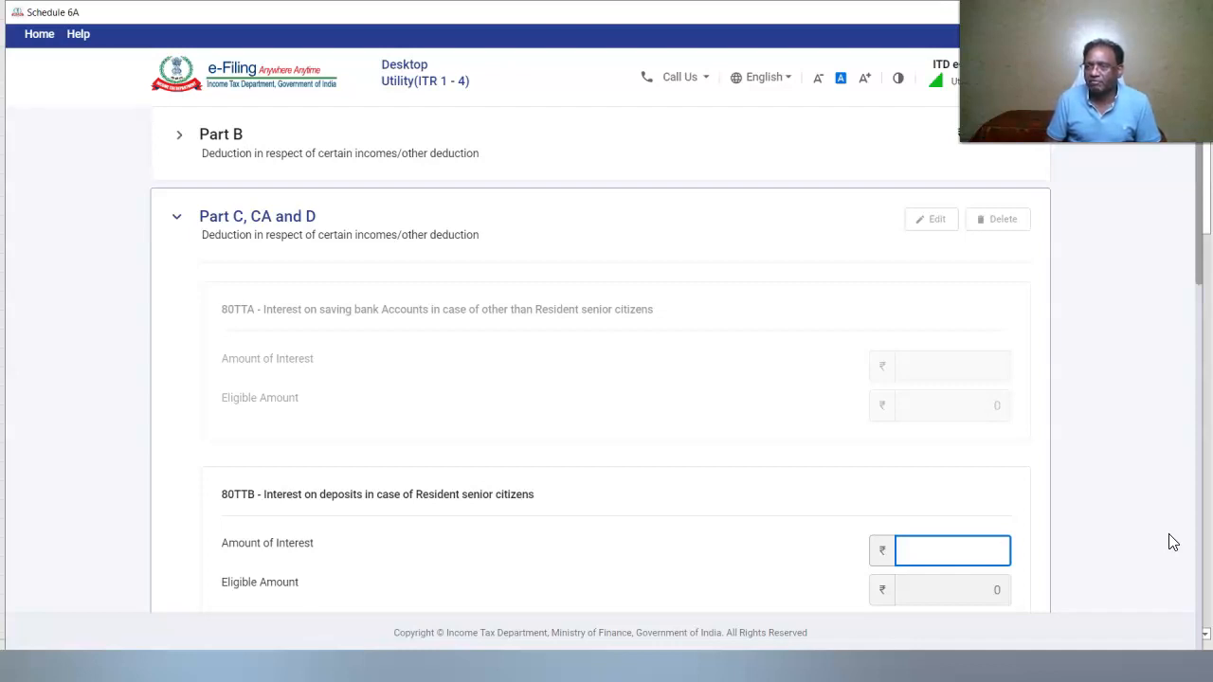
type("98750")
left_click(1199, 404)
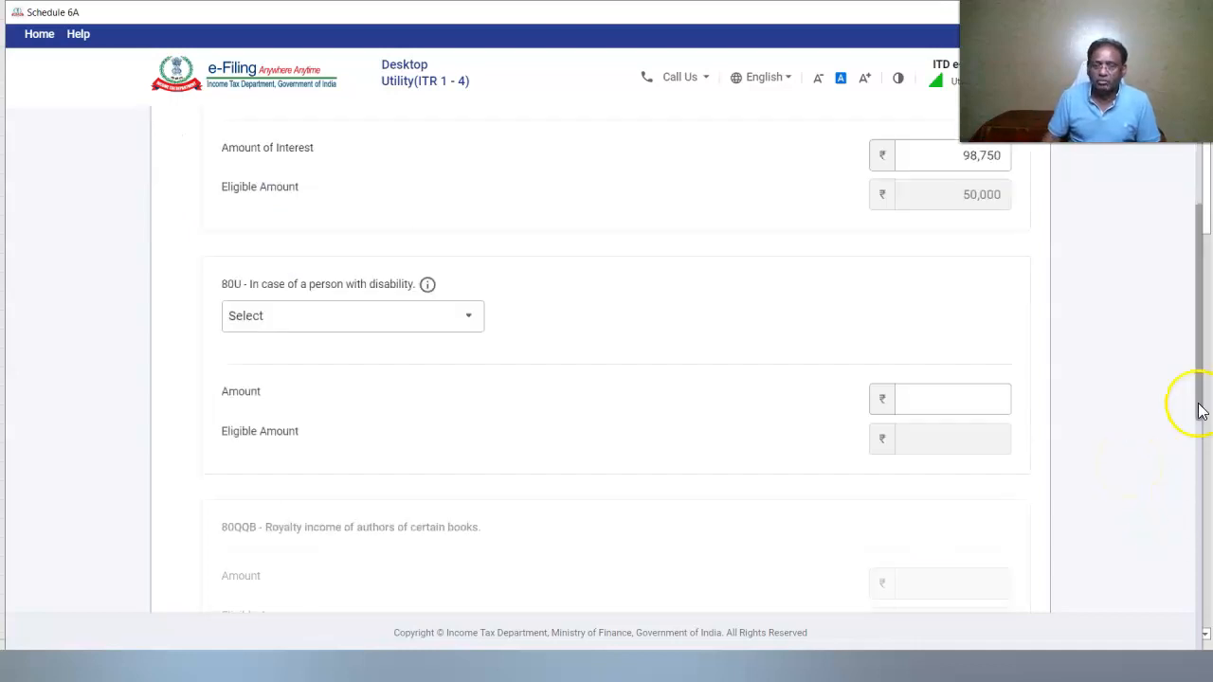
left_click(1200, 411)
left_click(306, 360)
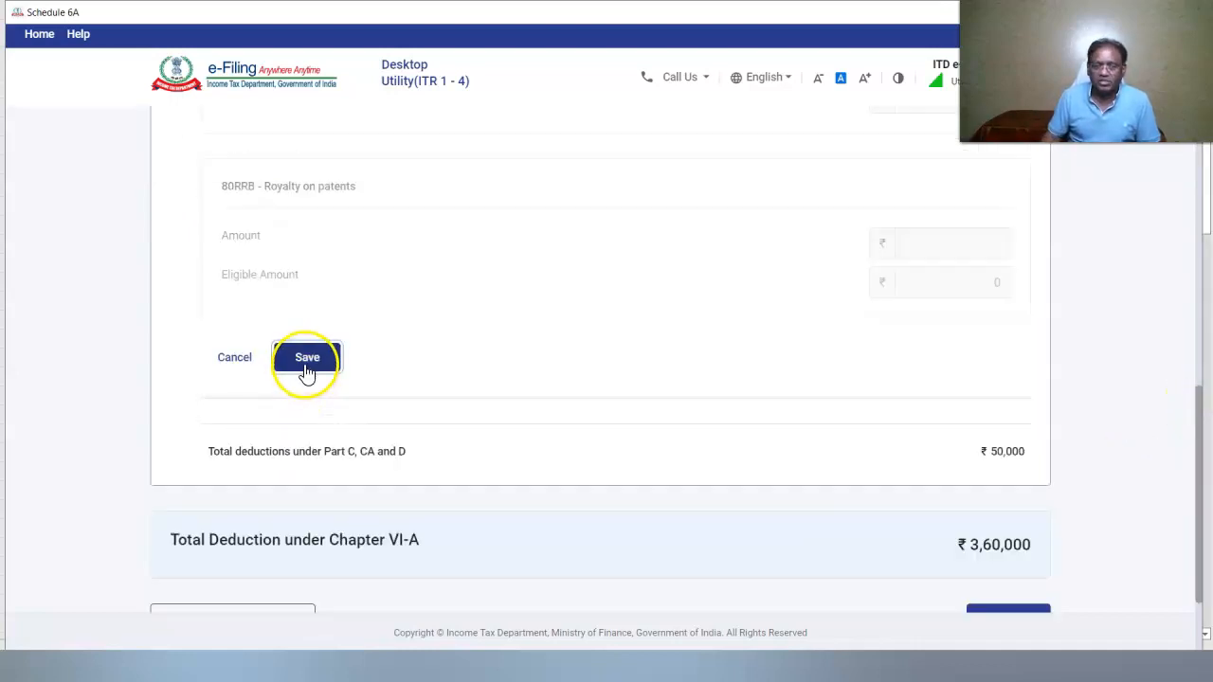
left_click(1008, 521)
left_click_drag(1202, 211, 1205, 461)
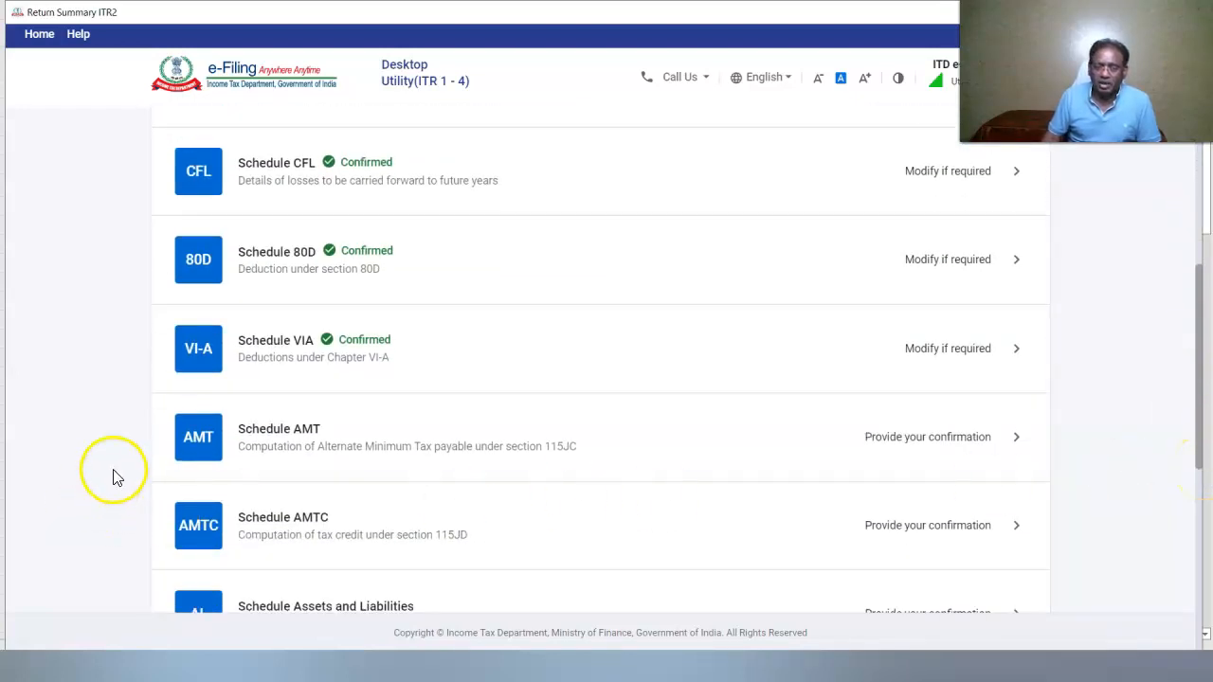
Confirm Schedules AMT and AMTC
left_click(194, 445)
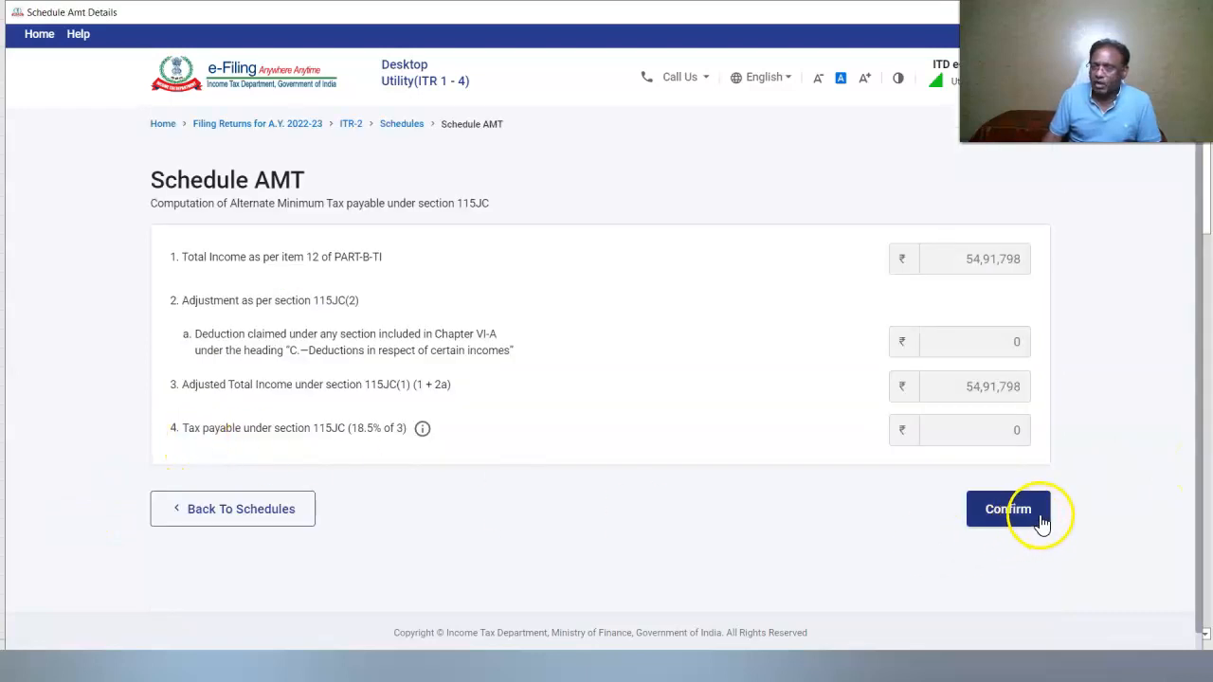
left_click(1023, 509)
left_click(198, 434)
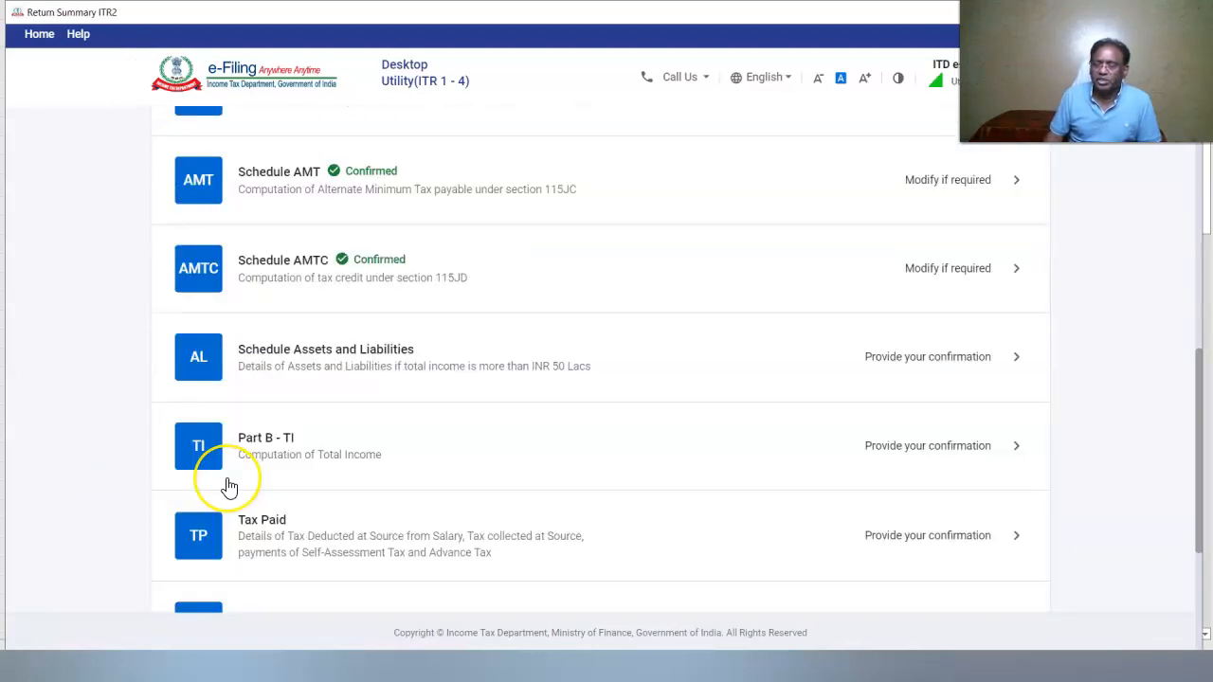
Start a HOUSE PROPERTY immovable asset in Schedule AL, filling town and state from the PIN
left_click(198, 371)
left_click(244, 369)
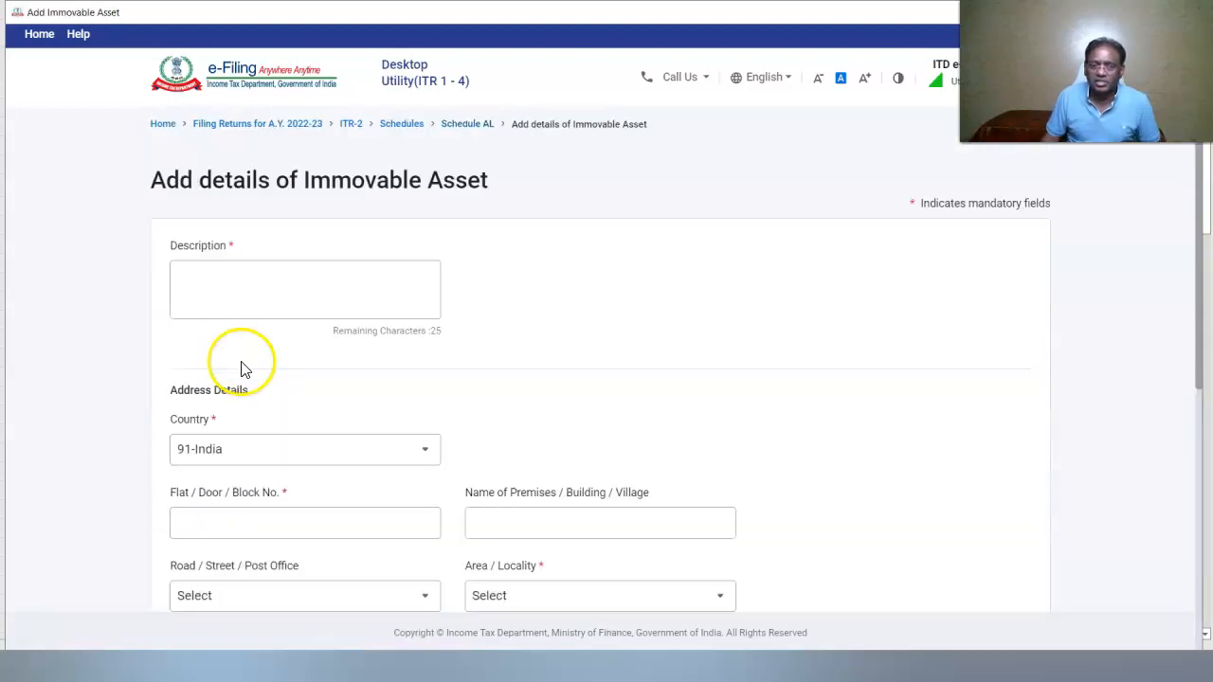
left_click(303, 285)
type("HOUSE PROPERTY")
scroll(1196, 443, "down", 2)
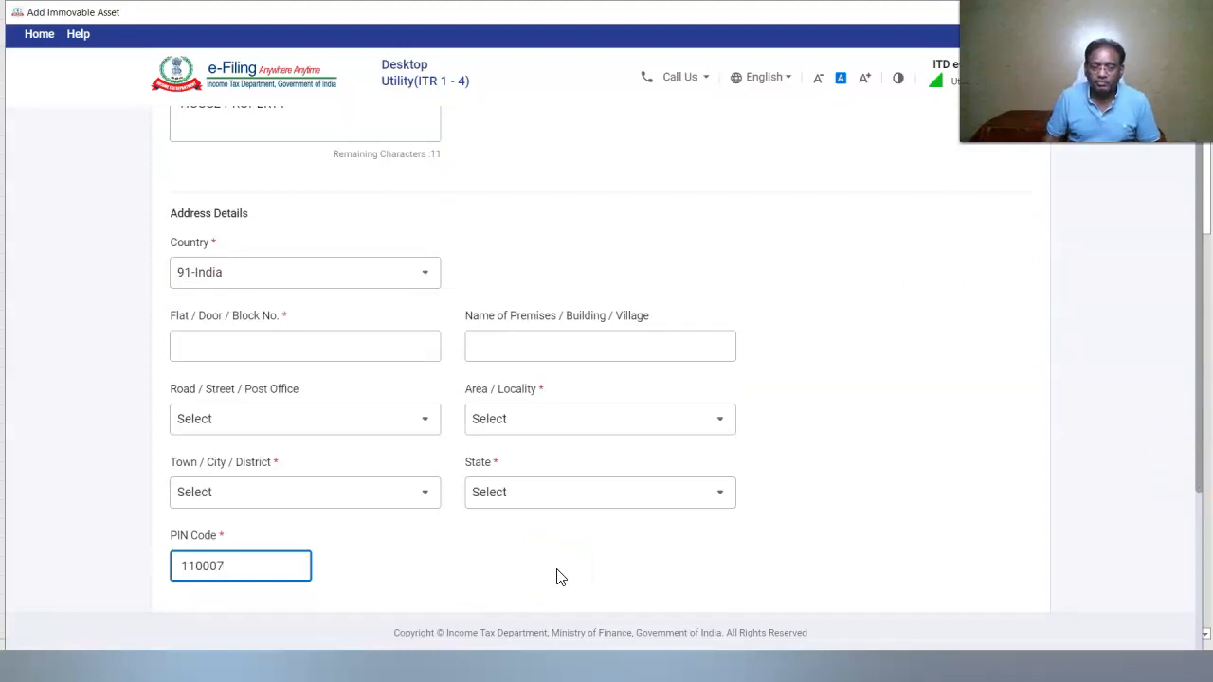
left_click(560, 577)
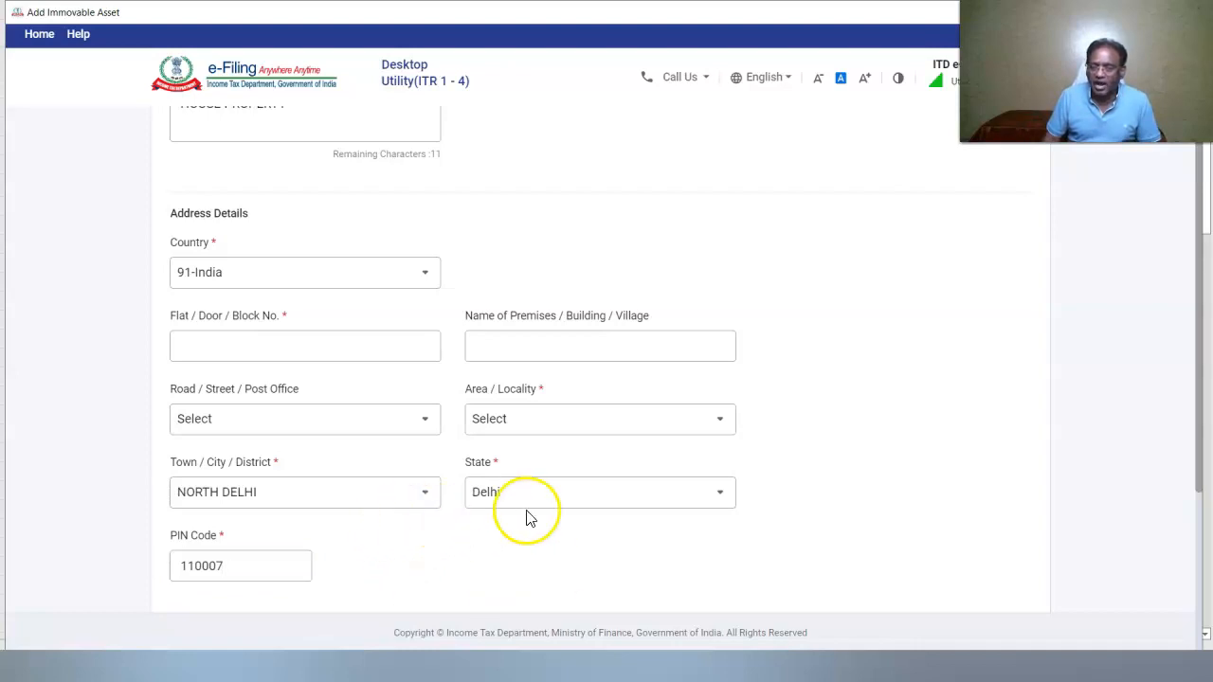
Complete the property's locality, door number and road, and save it at ₹4,78,000 cost
left_click(663, 419)
left_click(544, 575)
left_click(246, 347)
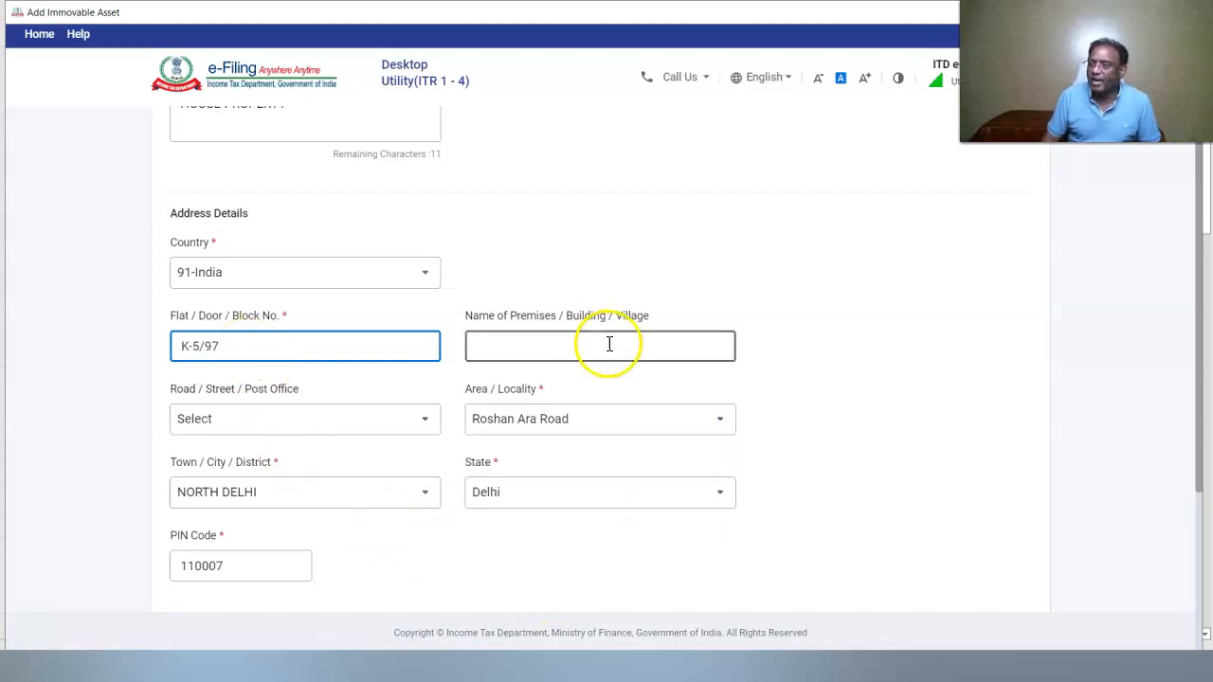
left_click(417, 421)
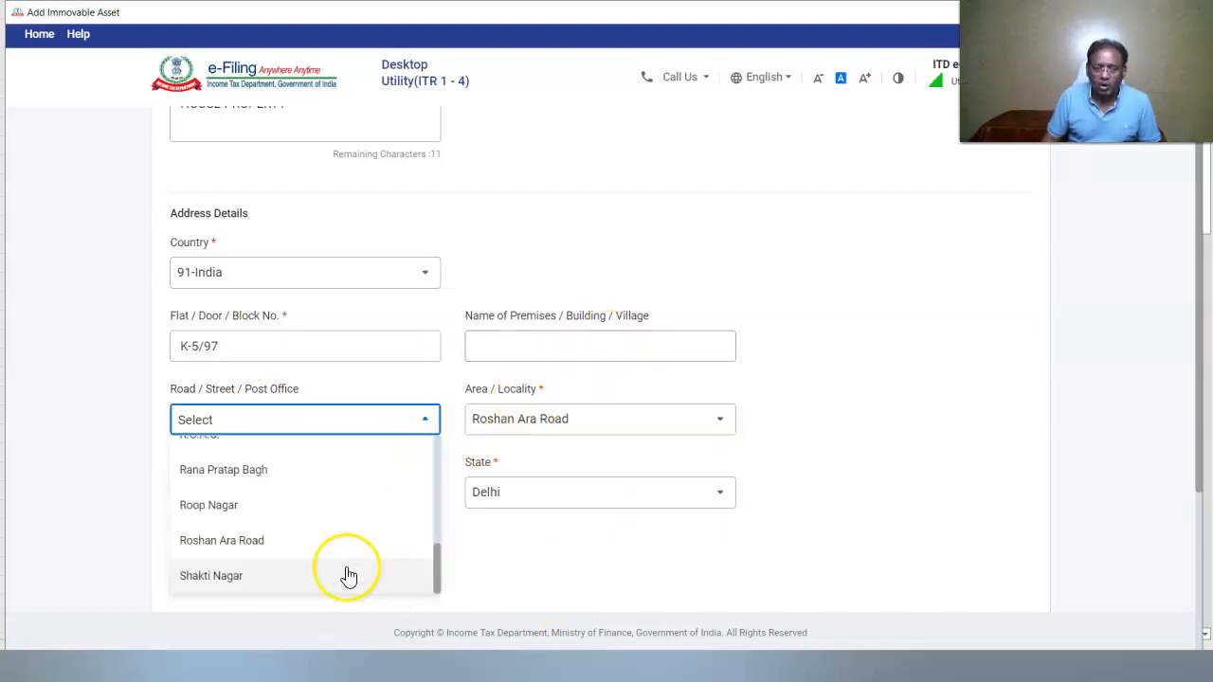
left_click(230, 544)
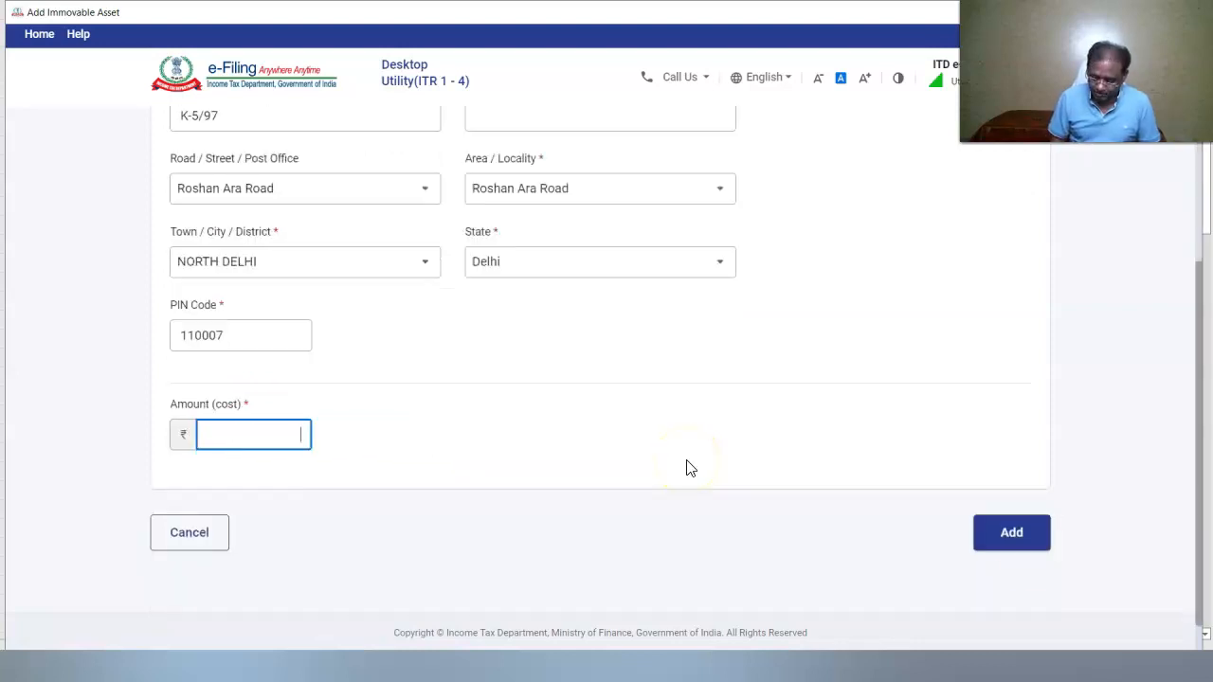
type("478000")
left_click(1022, 540)
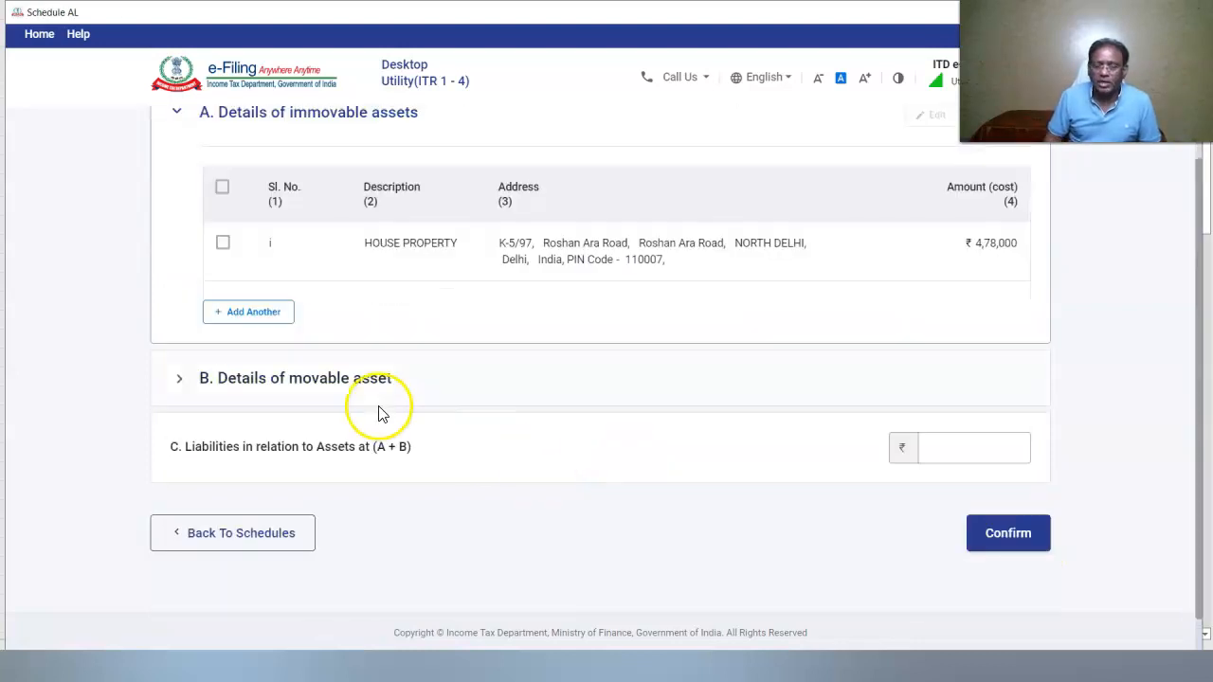
Enter vehicles ₹11,55,700, cash in hand ₹18,570 and liabilities ₹2,00,000, then confirm Schedule AL
left_click(289, 379)
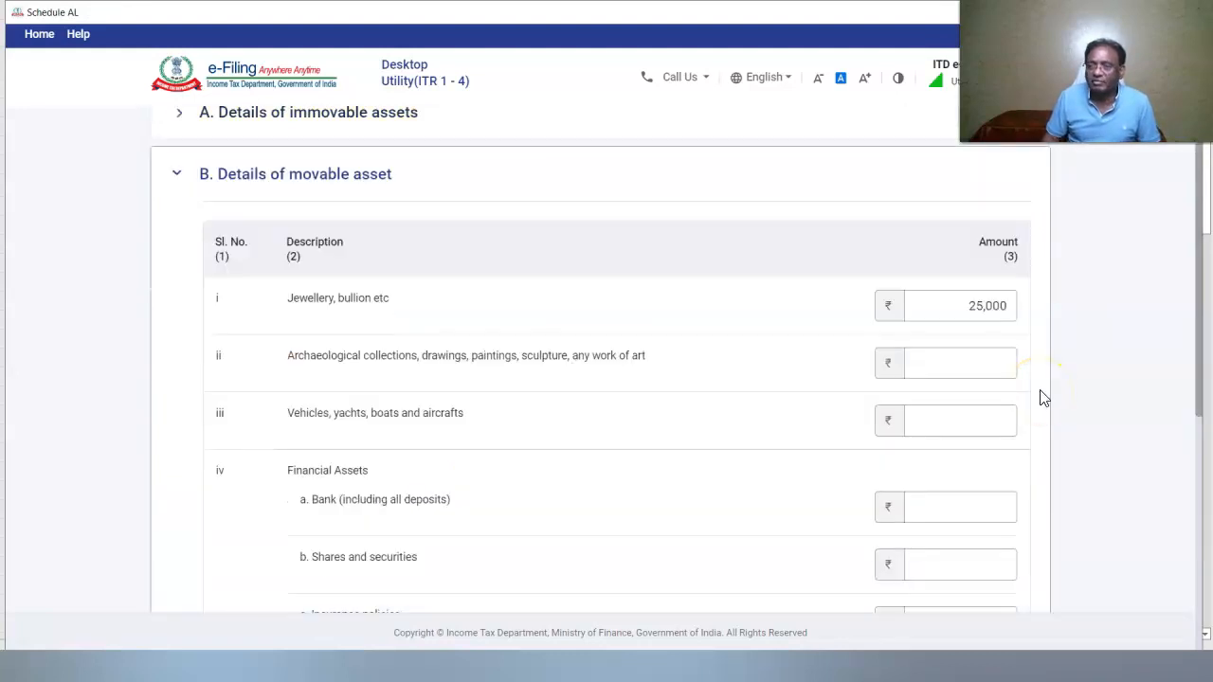
left_click(950, 421)
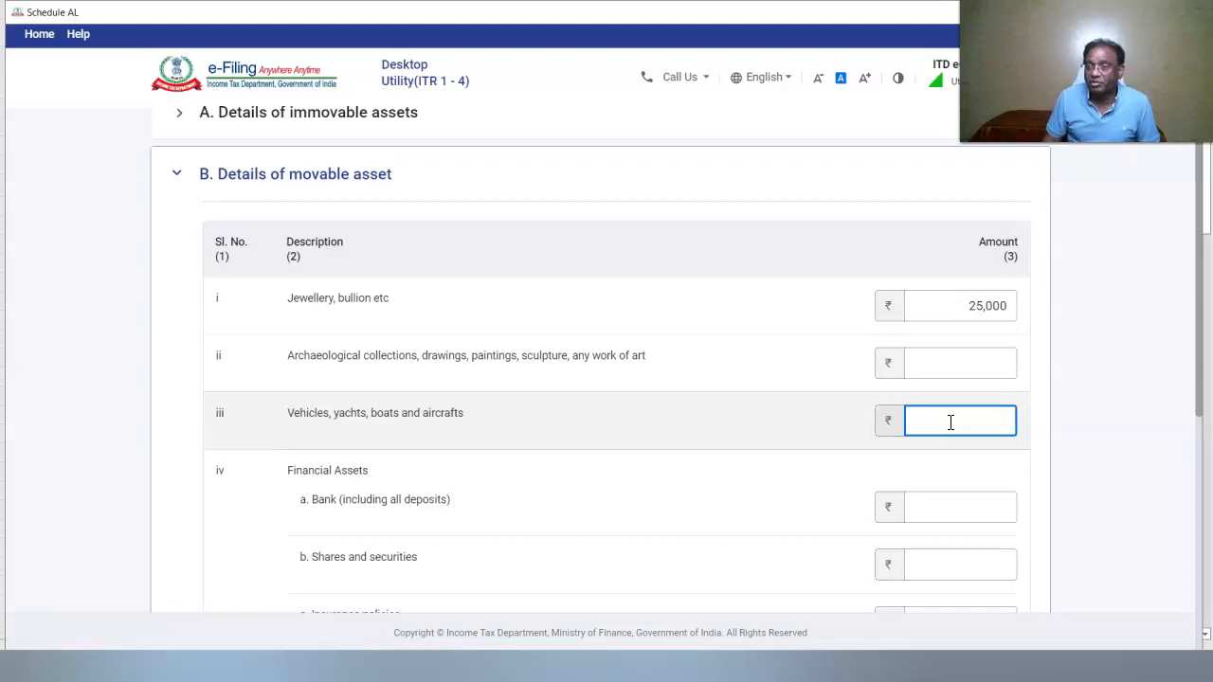
left_click(934, 520)
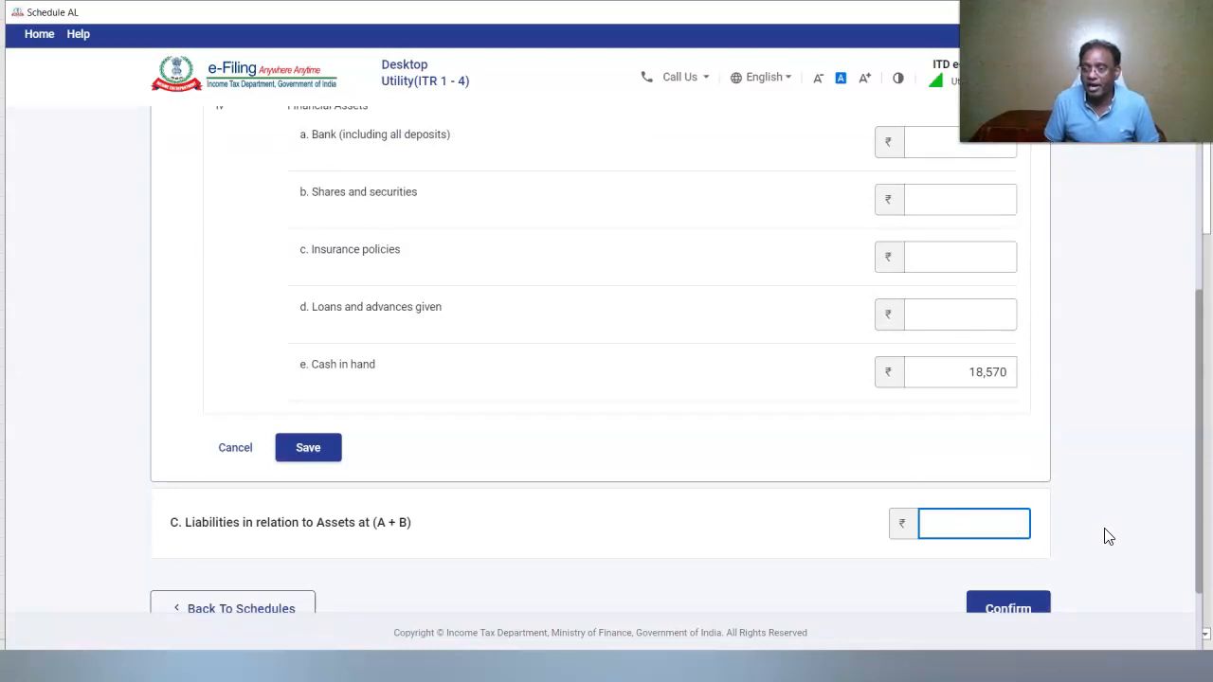
left_click(310, 447)
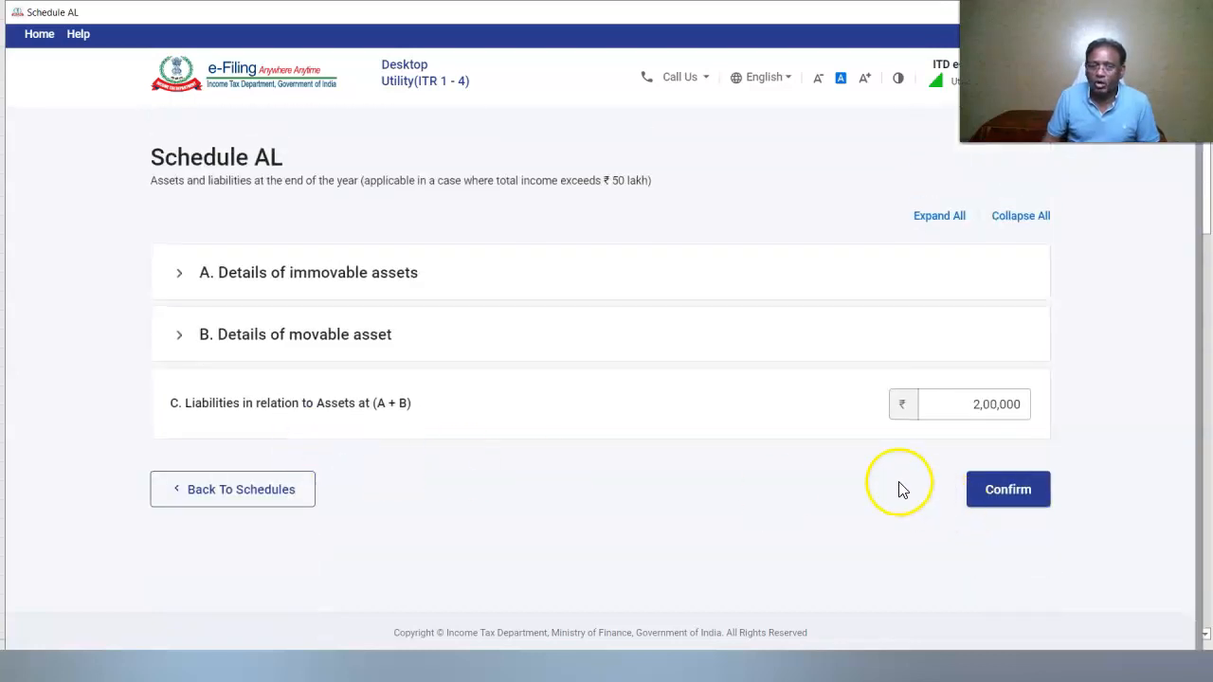
left_click(1005, 497)
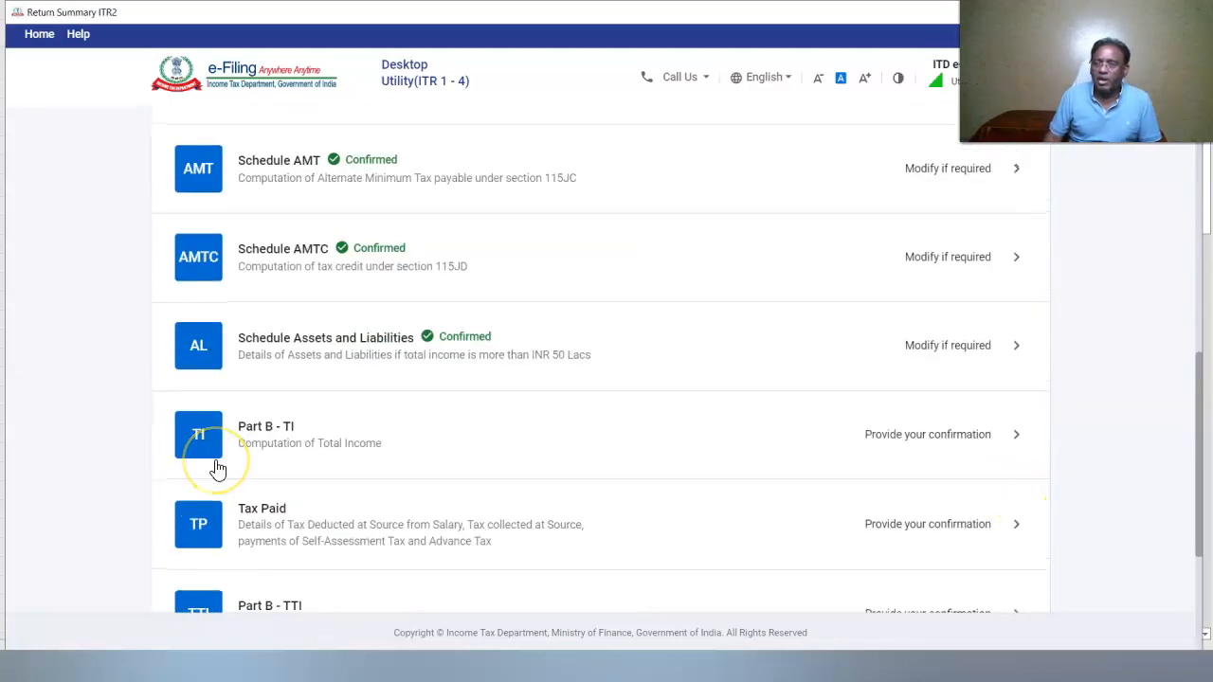
Review and confirm Part B - TI at total income ₹54,91,798, then go to Tax Paid
left_click(217, 468)
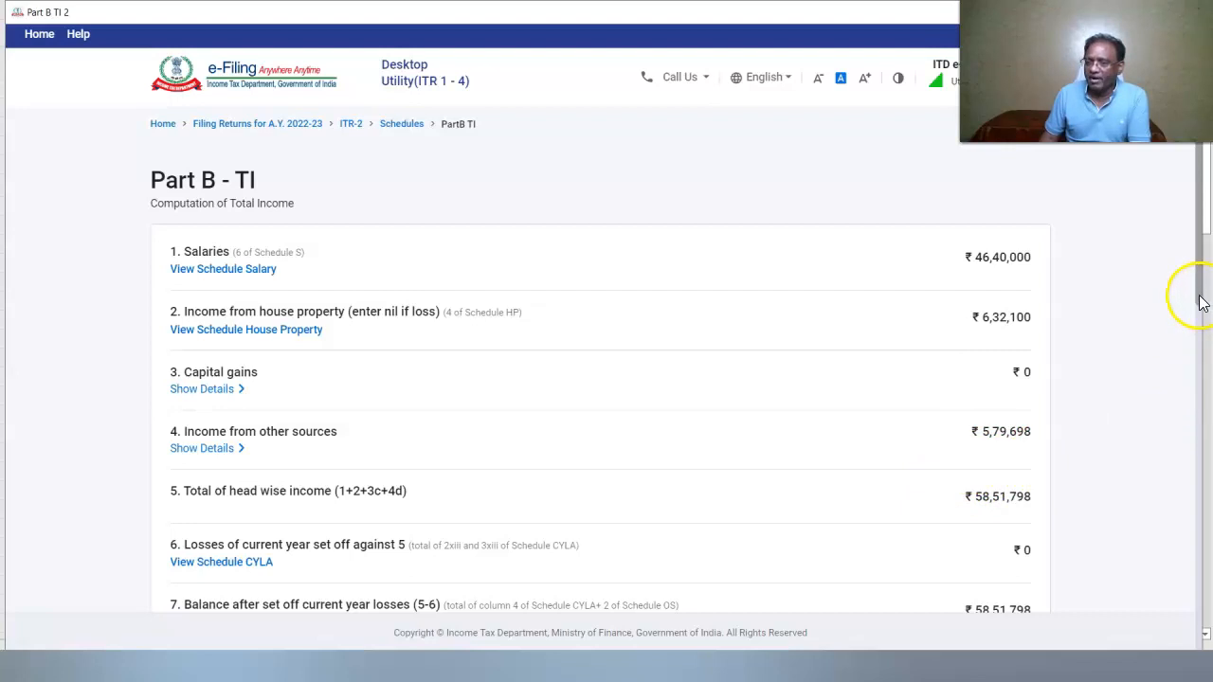
scroll(1203, 318, "down", 1)
scroll(1204, 319, "down", 3)
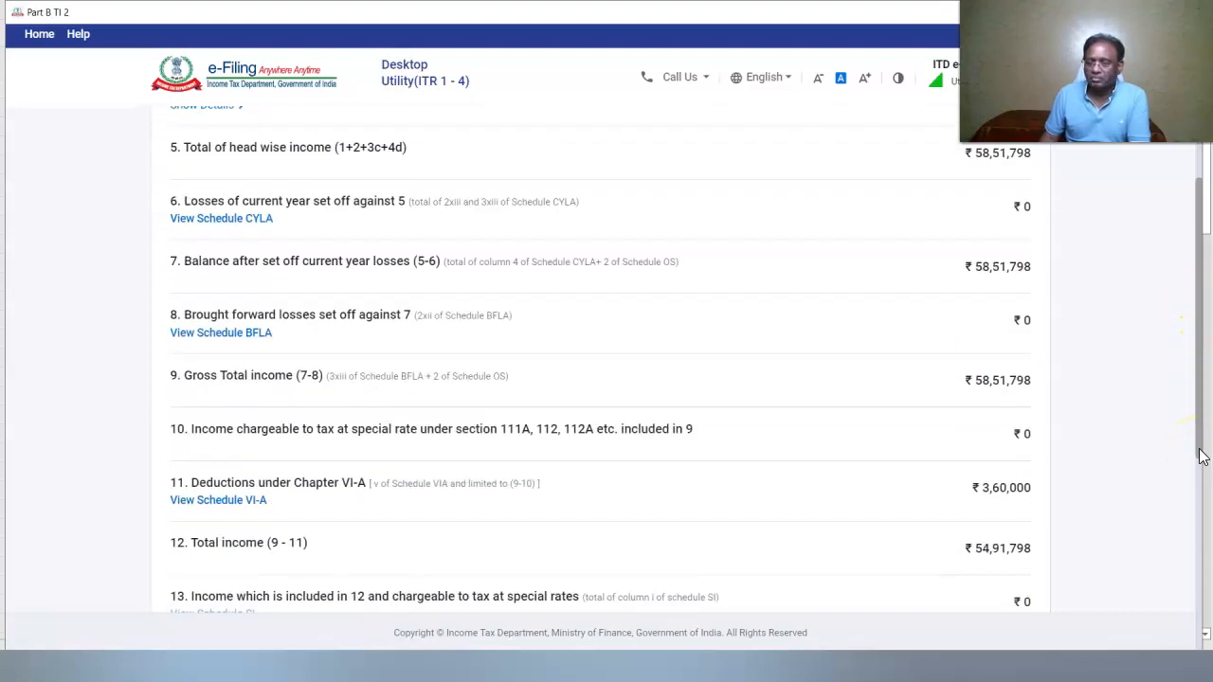
scroll(1201, 456, "down", 2)
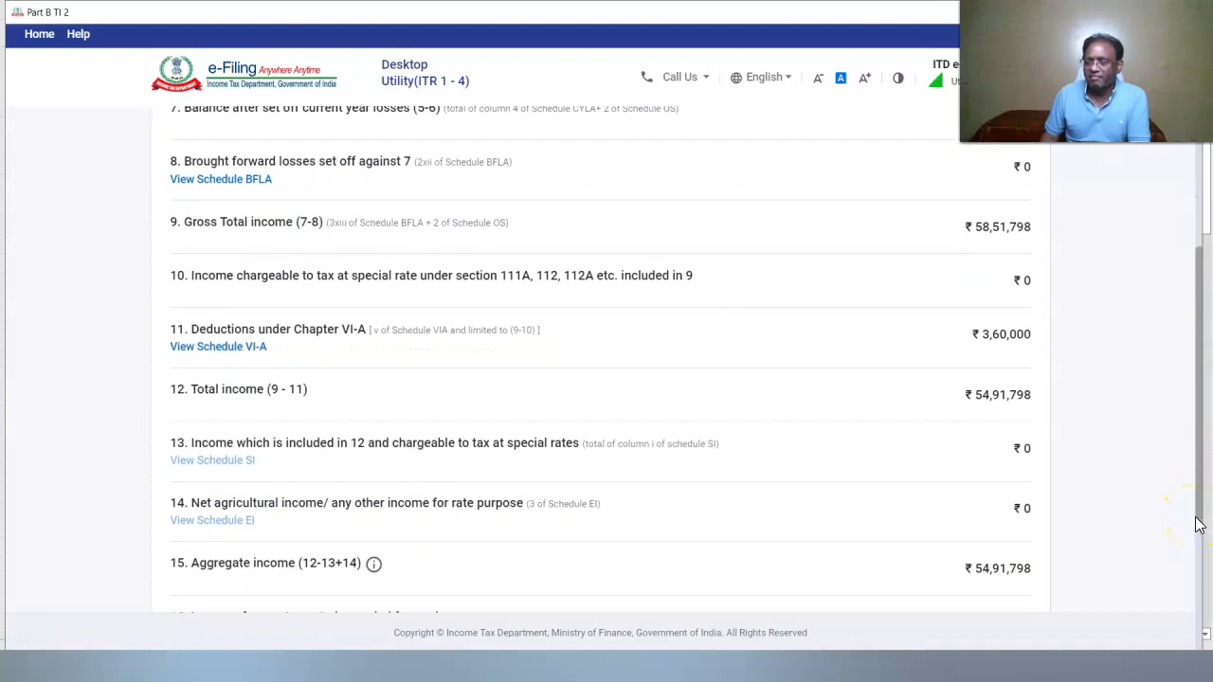
scroll(1196, 526, "down", 3)
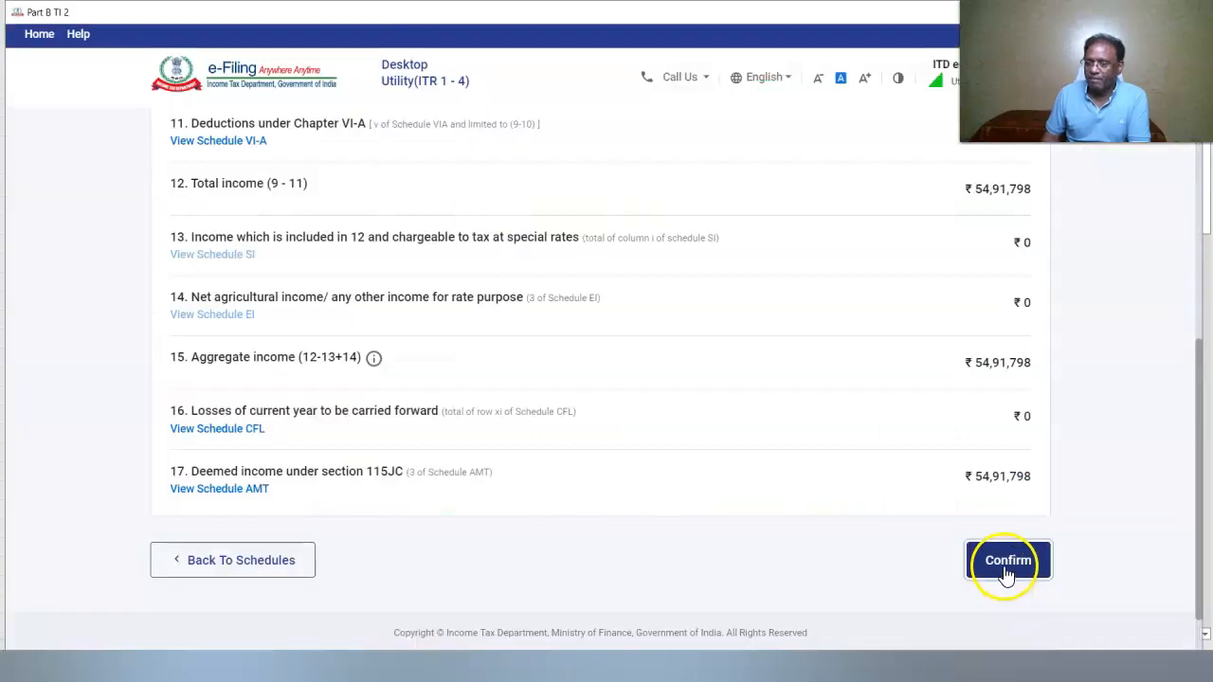
left_click(1005, 573)
left_click(200, 431)
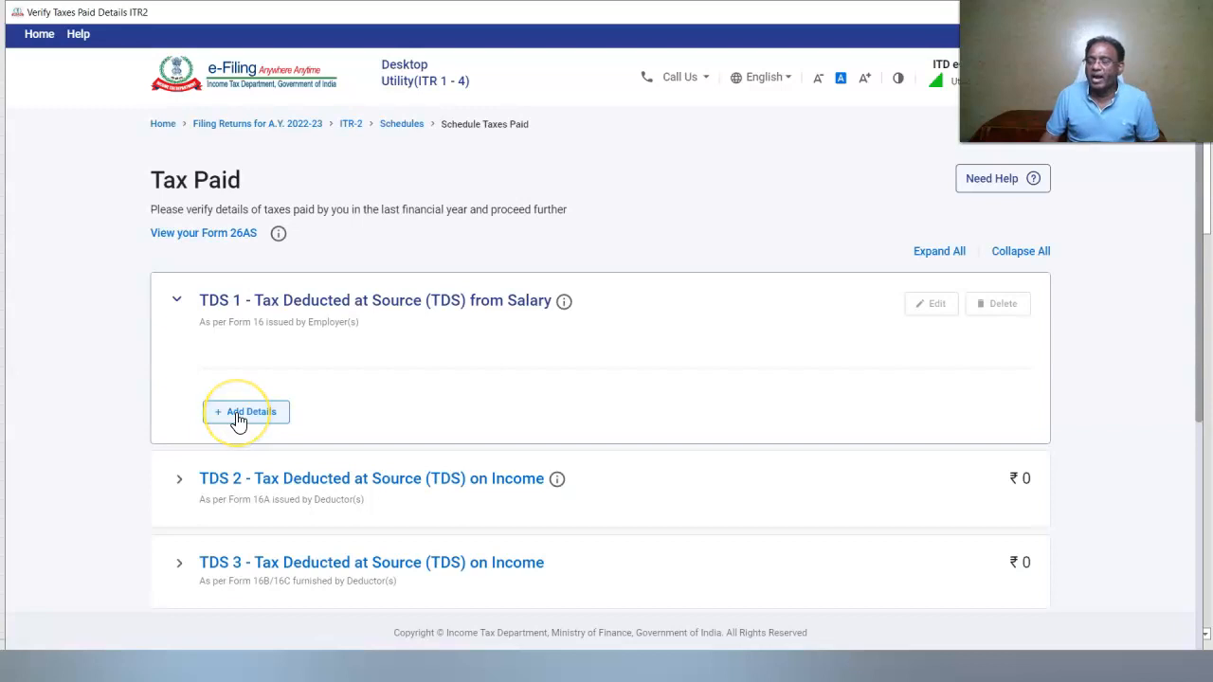
Record salary TDS of ₹11,80,000
left_click(238, 413)
left_click(538, 370)
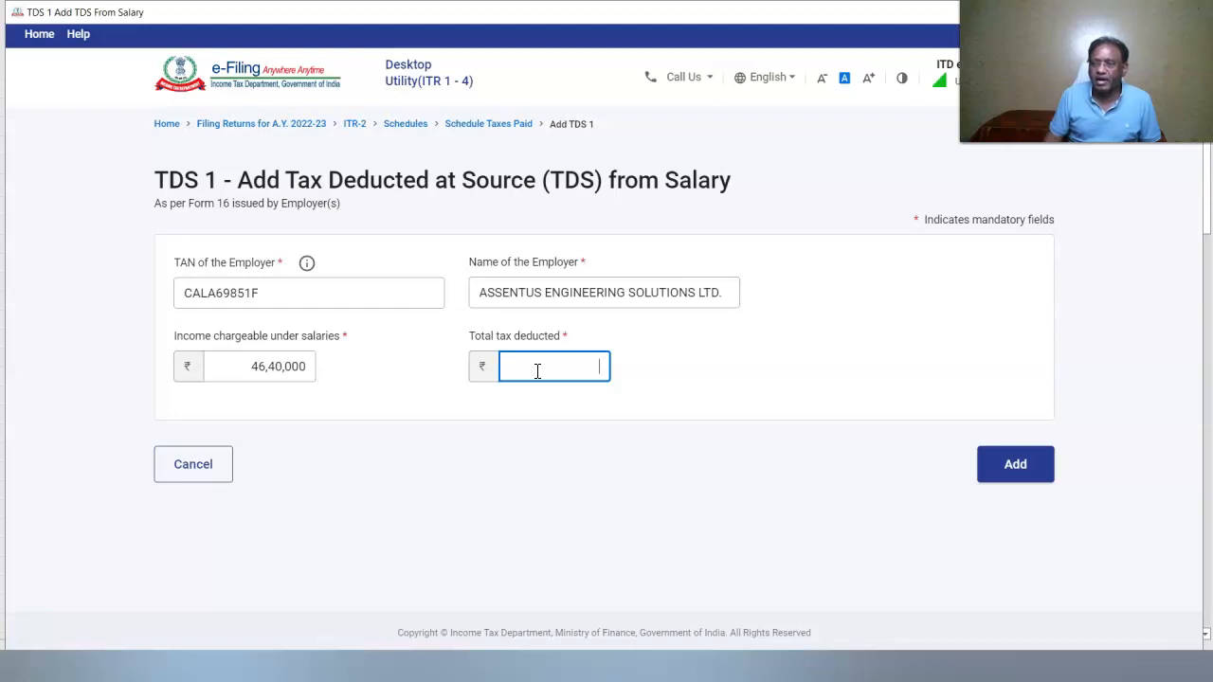
left_click(543, 367)
type("1180000")
left_click(1015, 464)
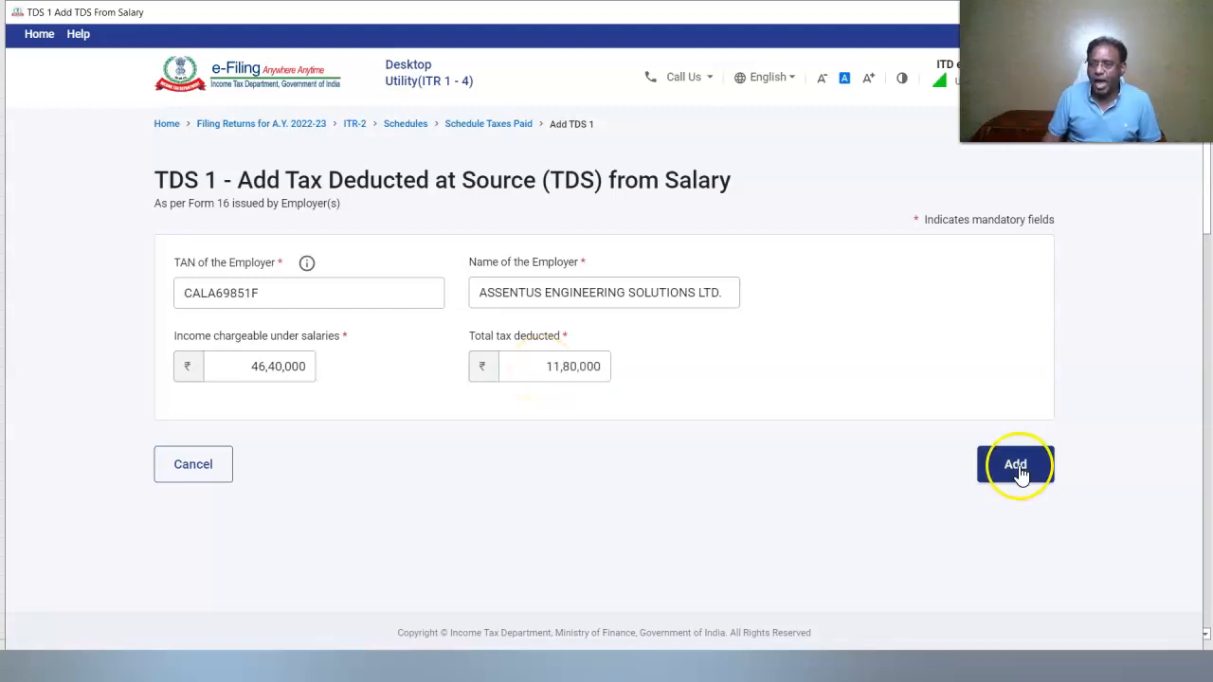
Add a ₹2,80,000 self-assessment tax payment dated 21-Apr-2022 and confirm Tax Paid at ₹14,60,000
scroll(334, 541, "down", 5)
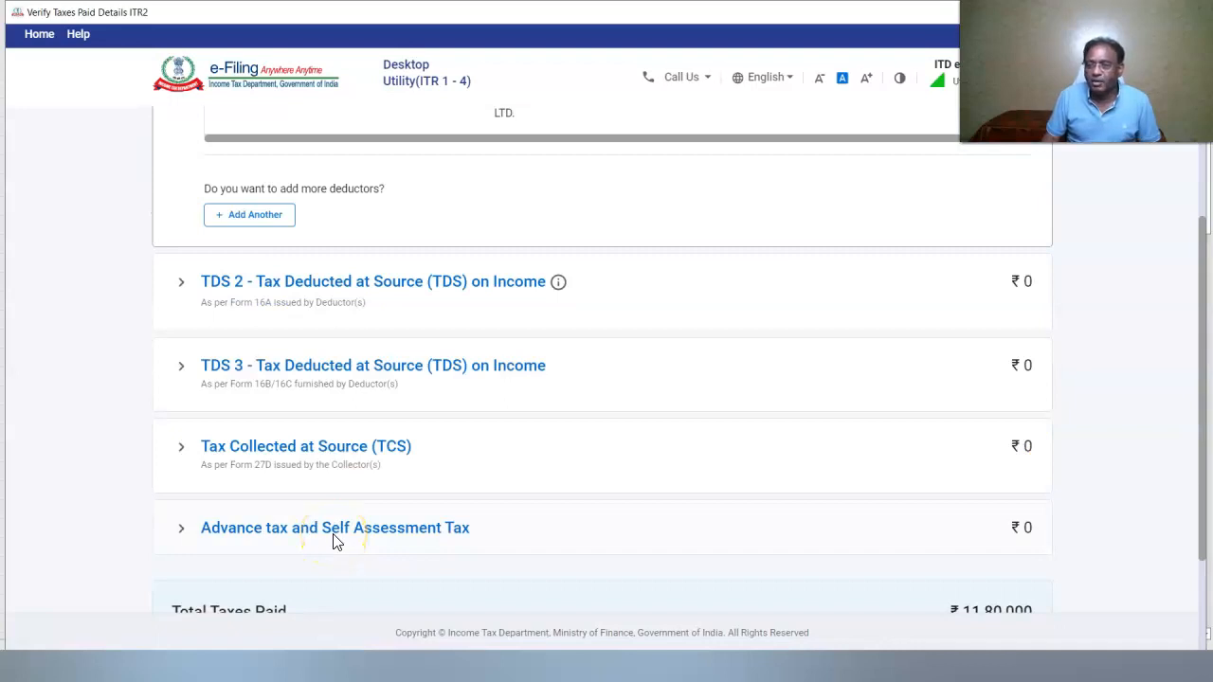
left_click(333, 527)
left_click(257, 385)
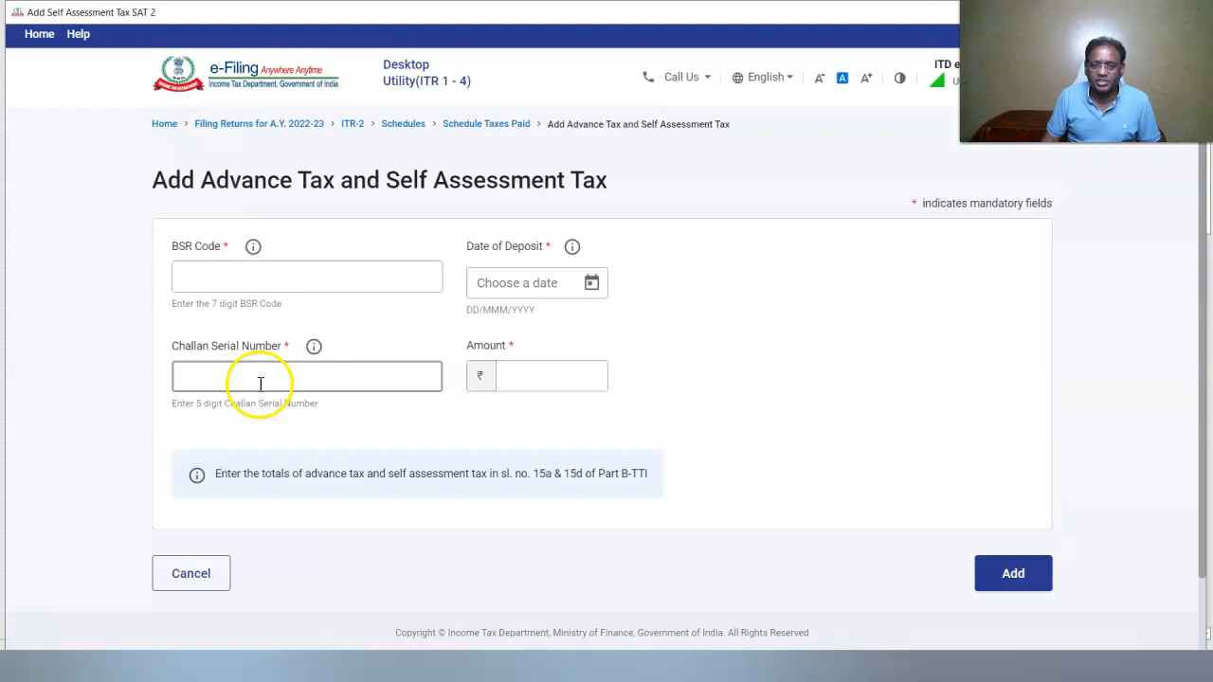
left_click(718, 384)
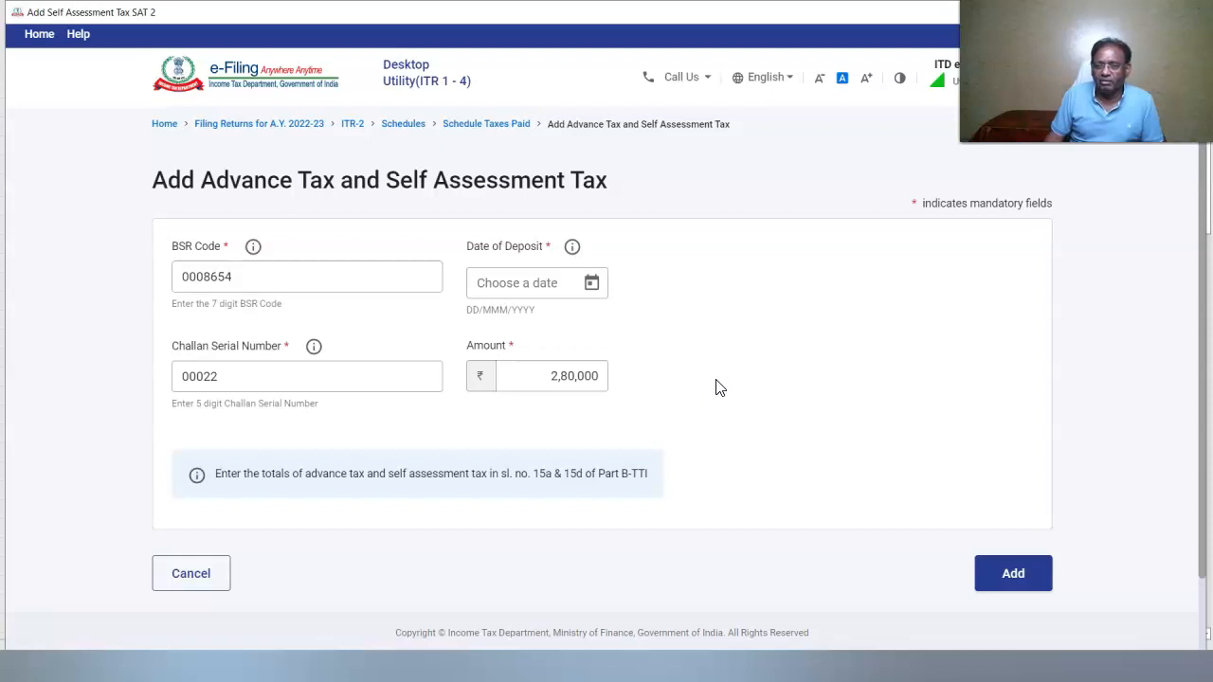
left_click(591, 283)
left_click(647, 47)
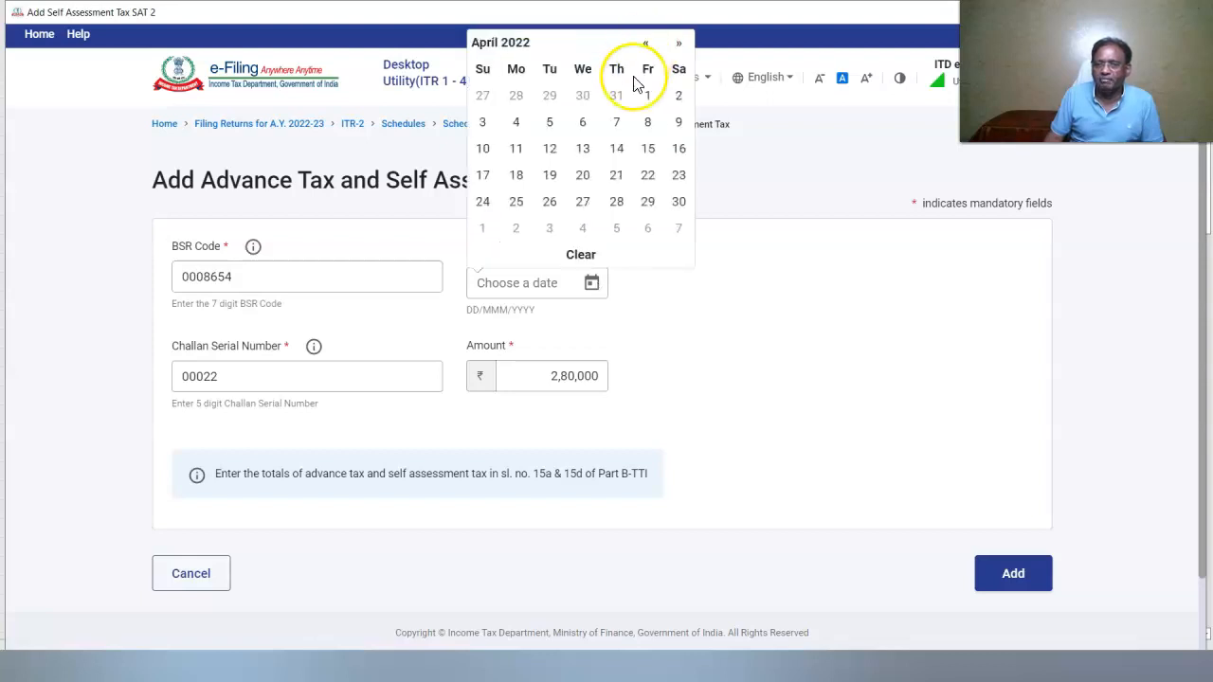
left_click(618, 180)
left_click(912, 455)
left_click(1026, 571)
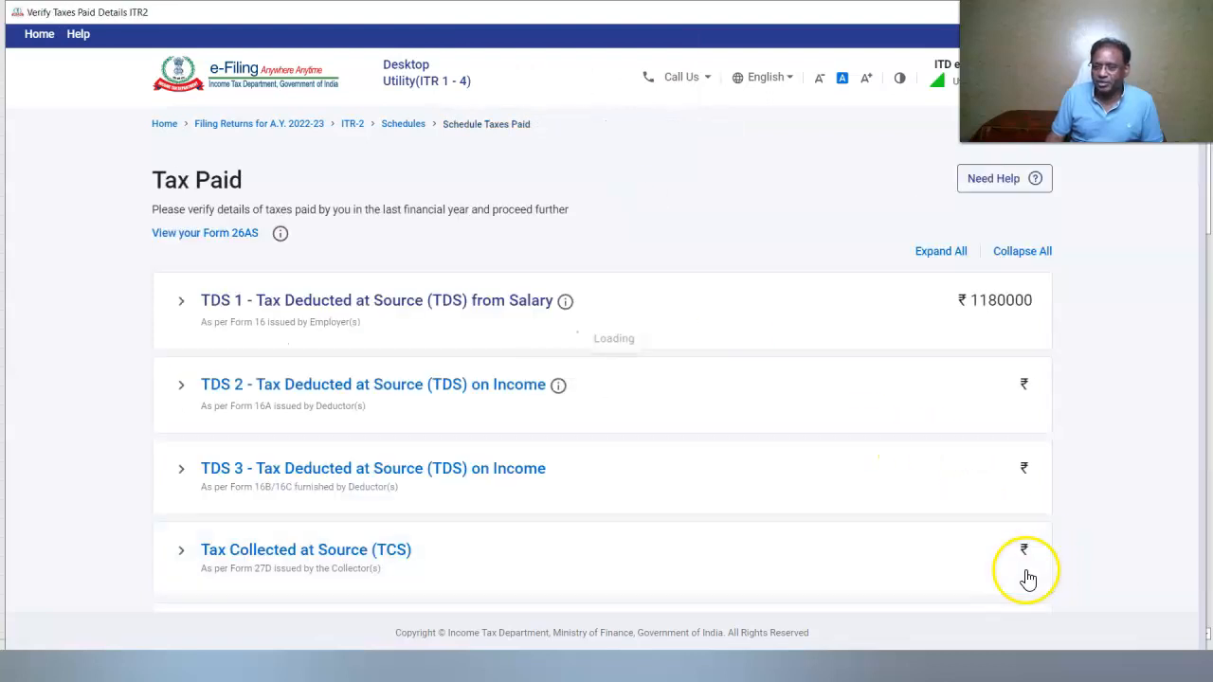
scroll(1014, 568, "down", 5)
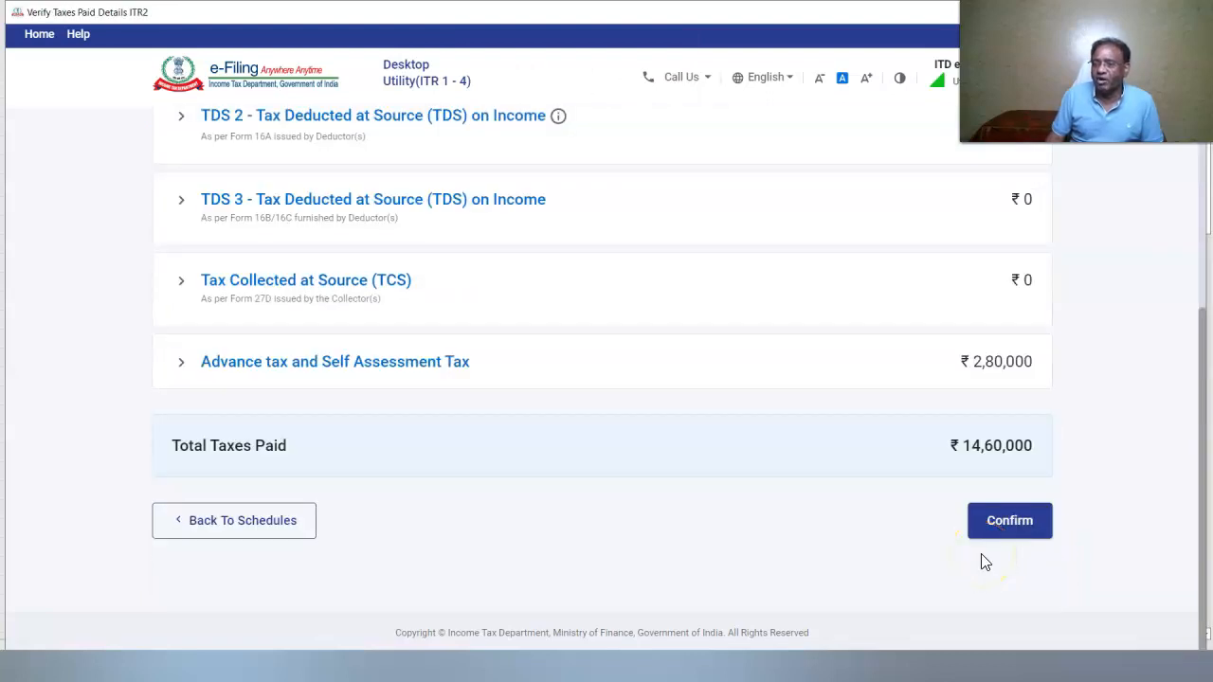
left_click(990, 533)
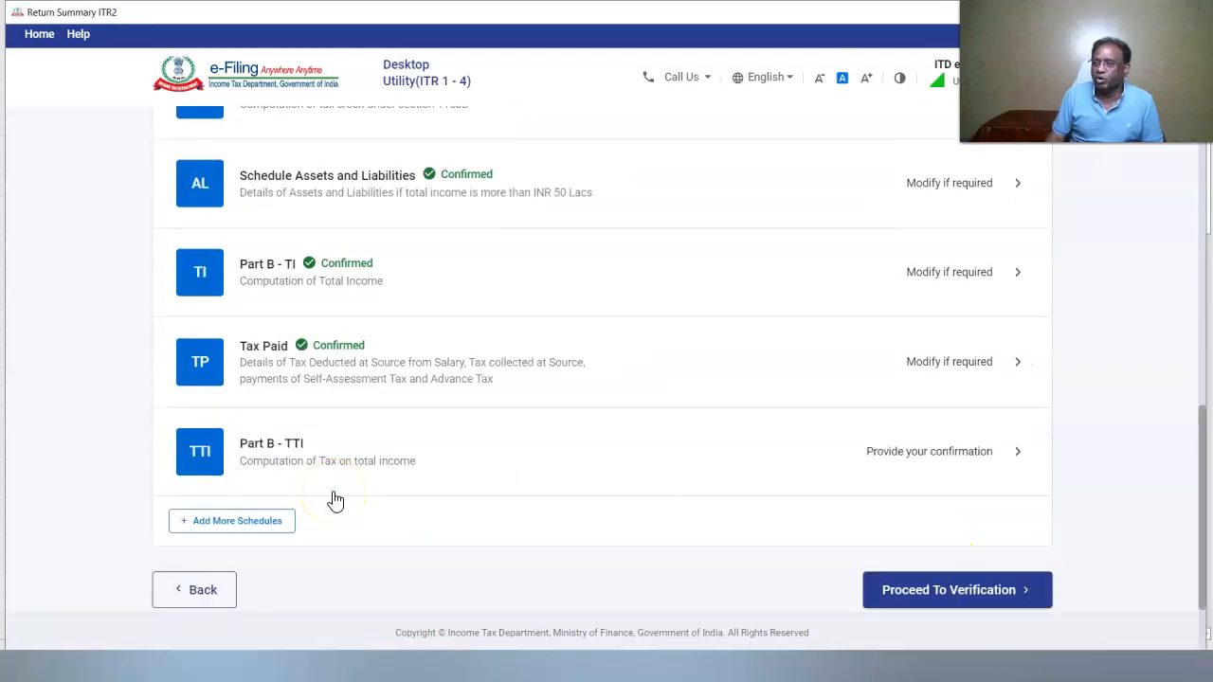
scroll(285, 512, "up", 1)
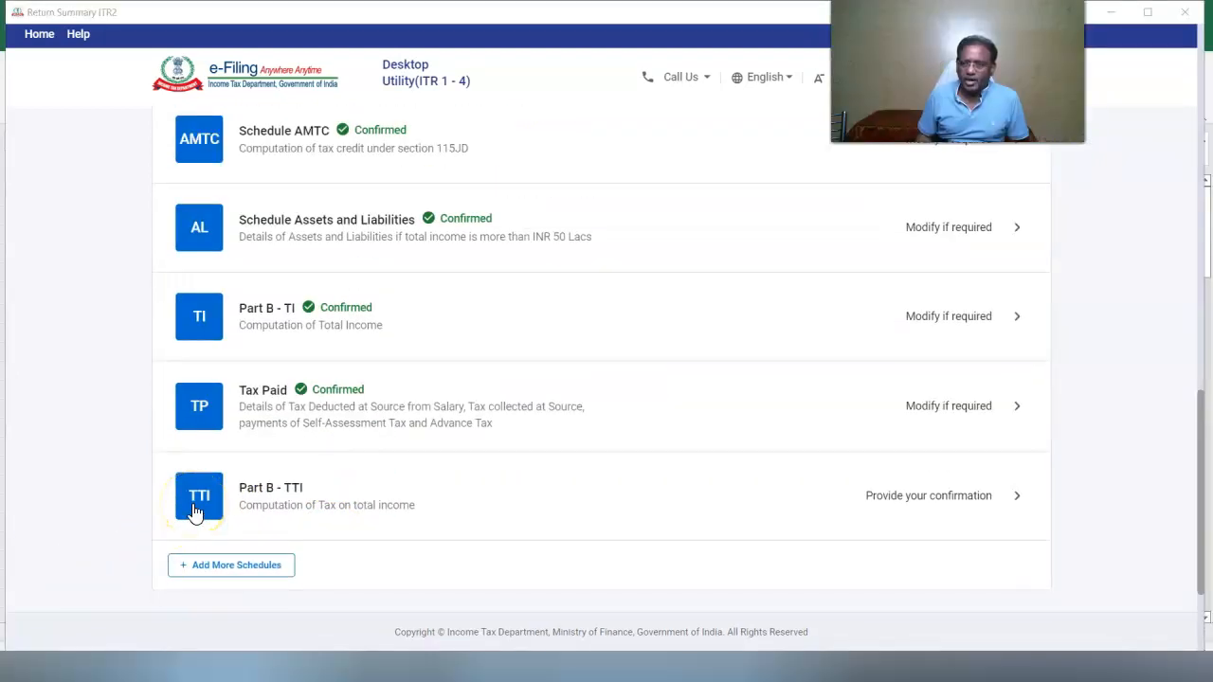
left_click(194, 502)
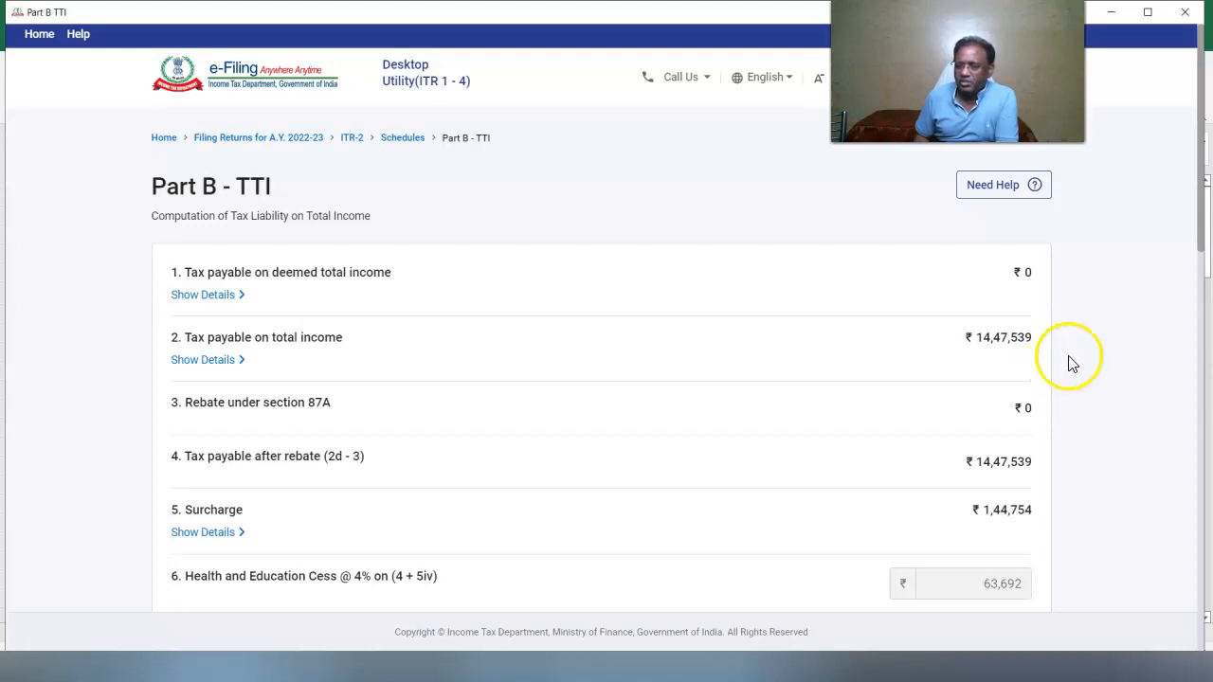
left_click_drag(1200, 243, 1206, 324)
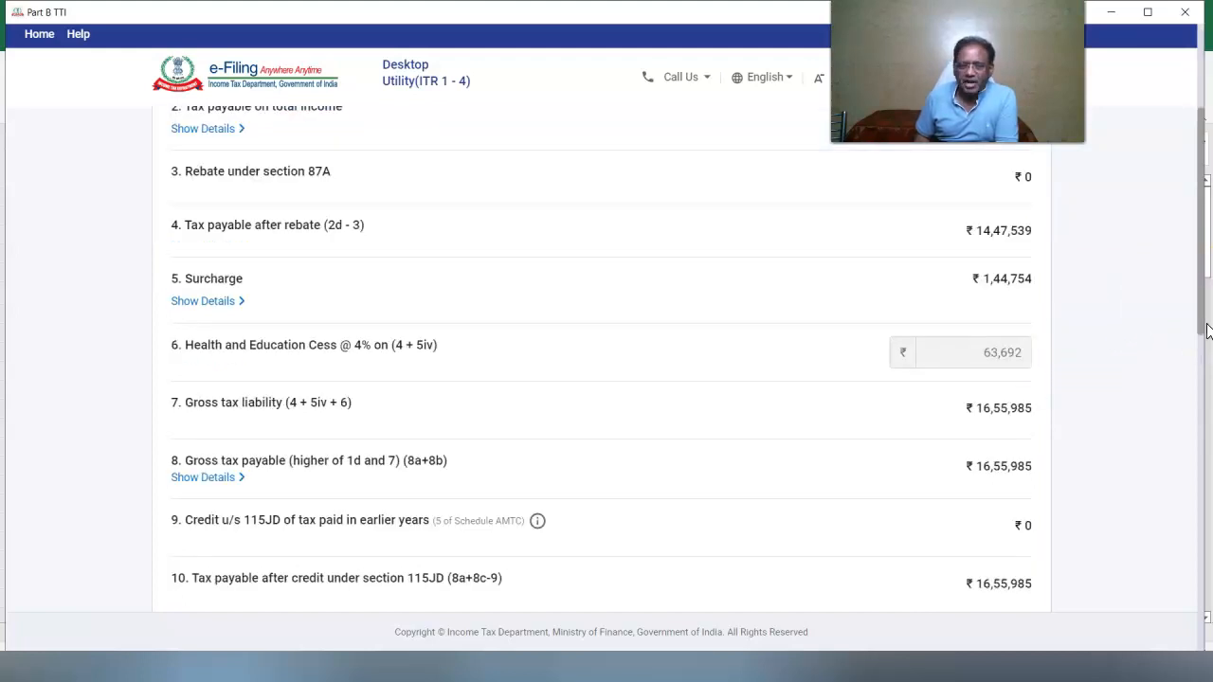
left_click_drag(1207, 329, 1206, 343)
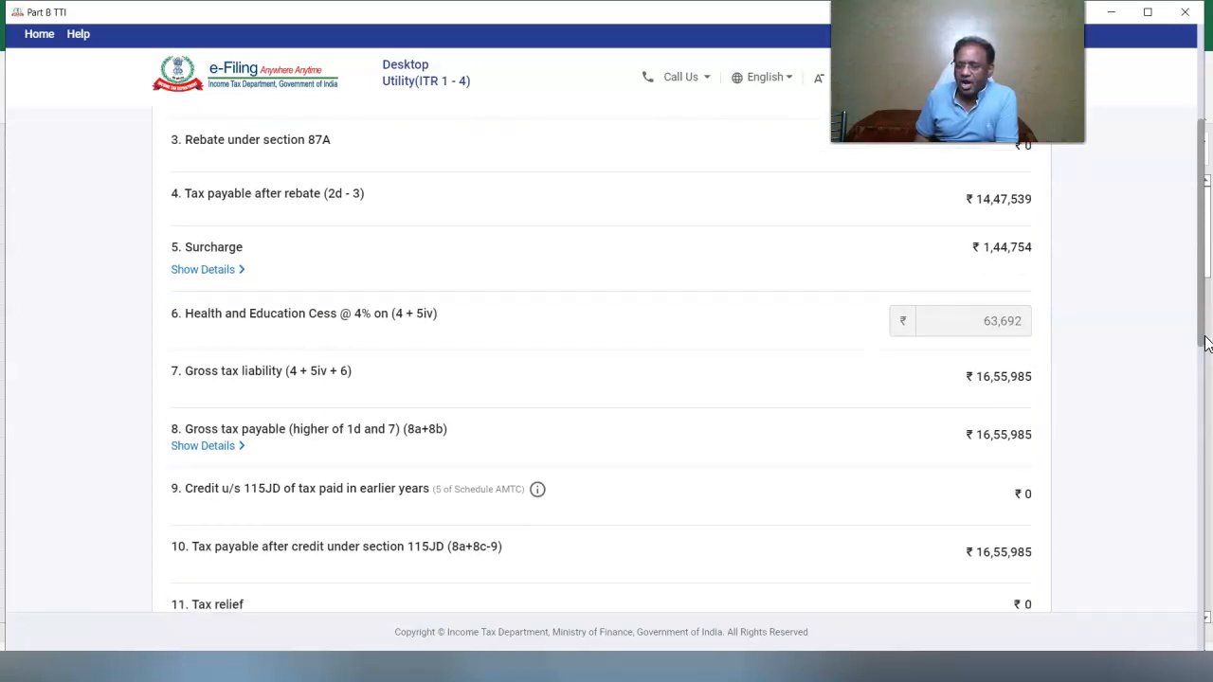
left_click_drag(1207, 343, 1206, 431)
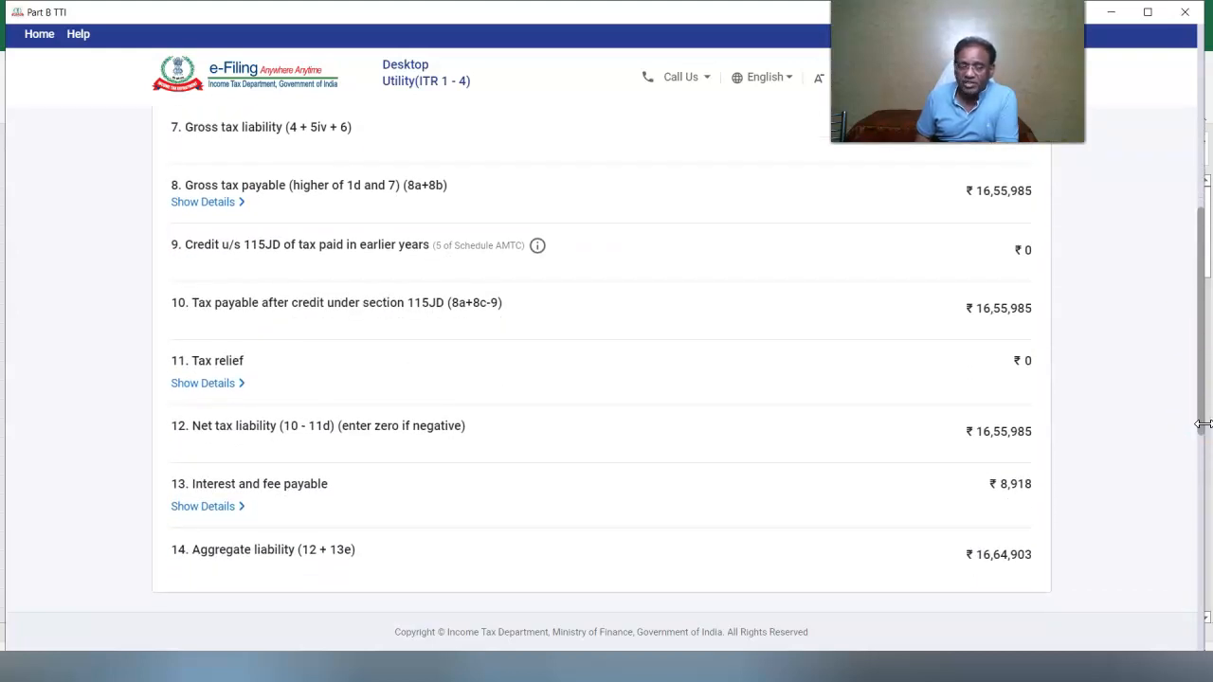
left_click(207, 506)
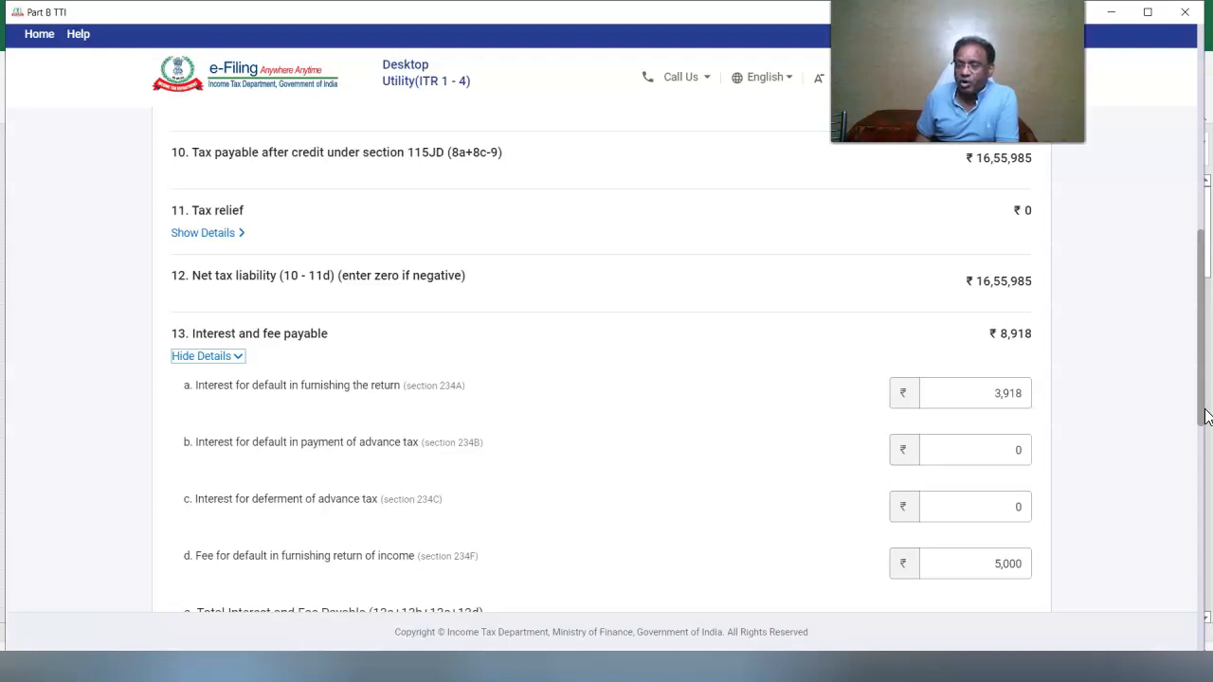
left_click_drag(1206, 416, 1205, 426)
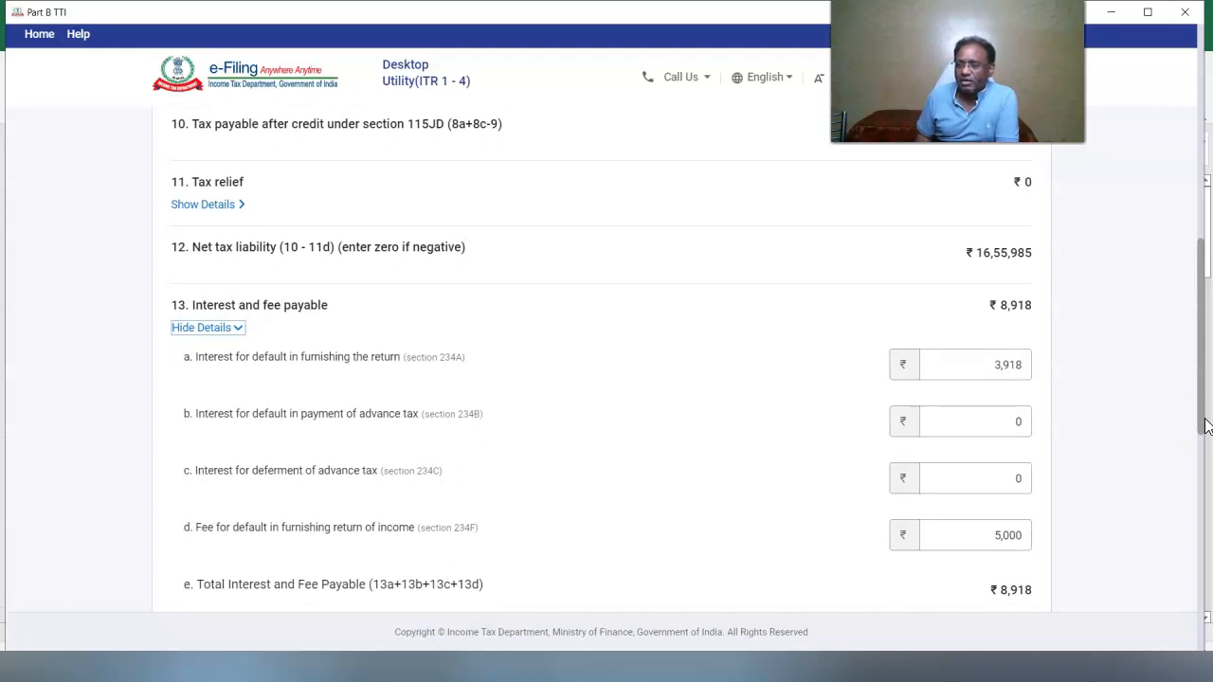
left_click_drag(1206, 426, 1205, 493)
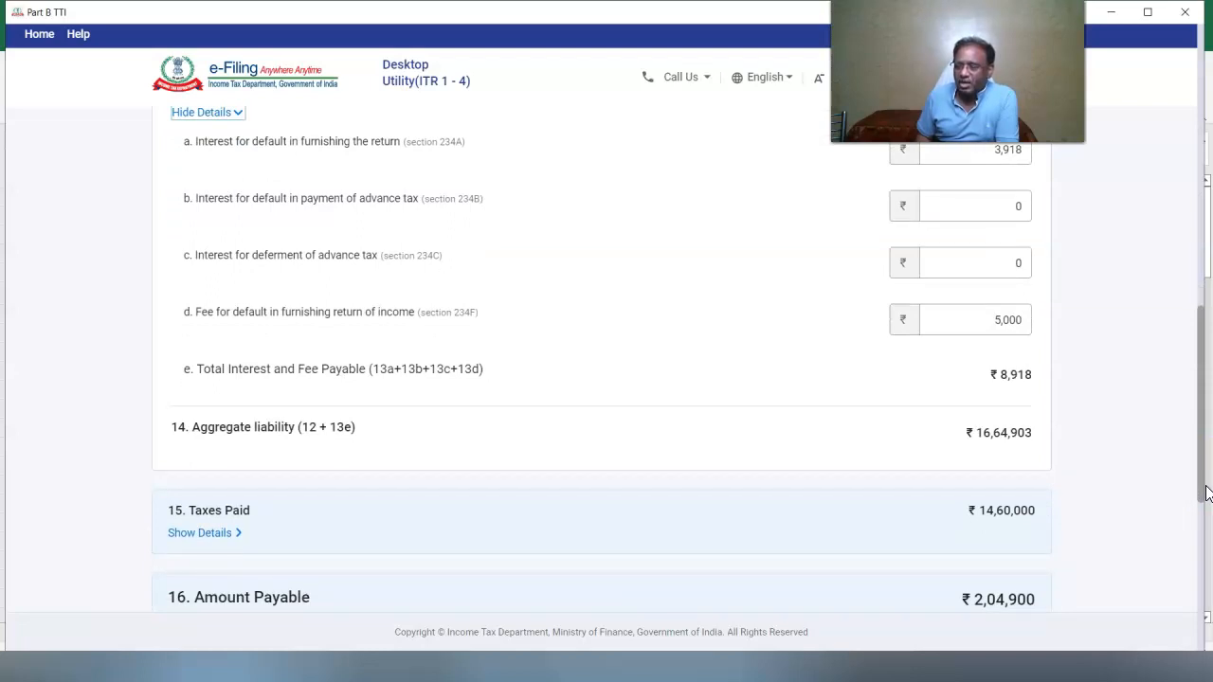
left_click_drag(1206, 493, 1209, 532)
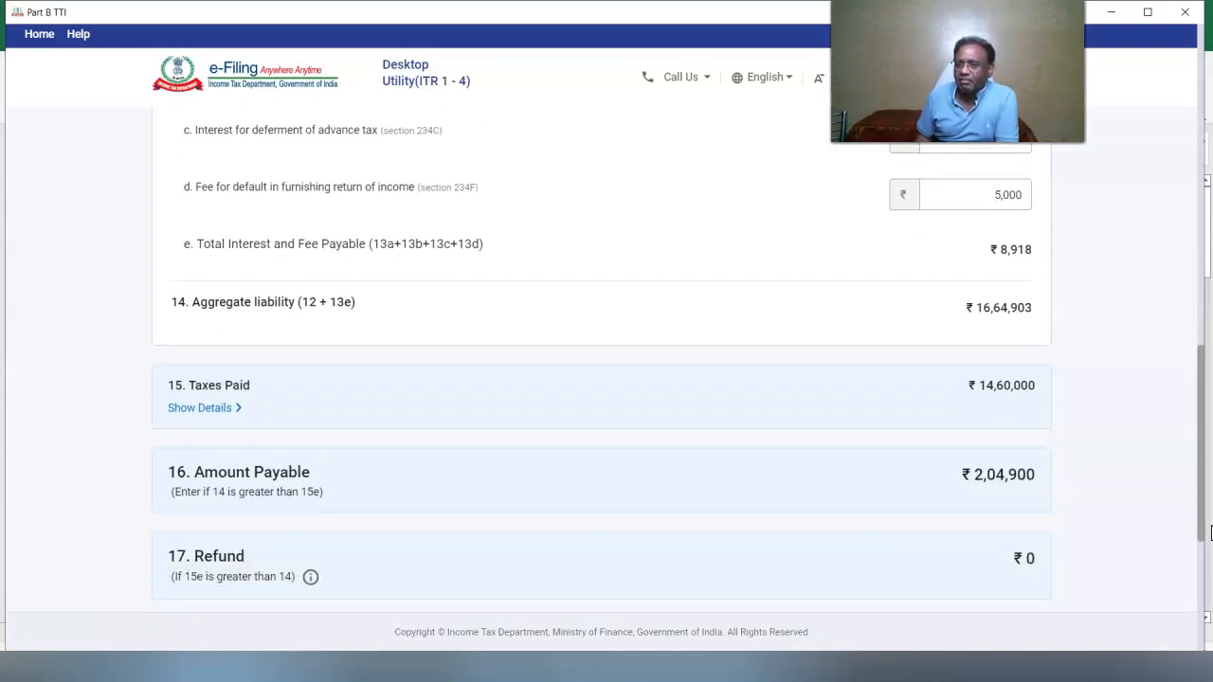
scroll(1205, 541, "down", 4)
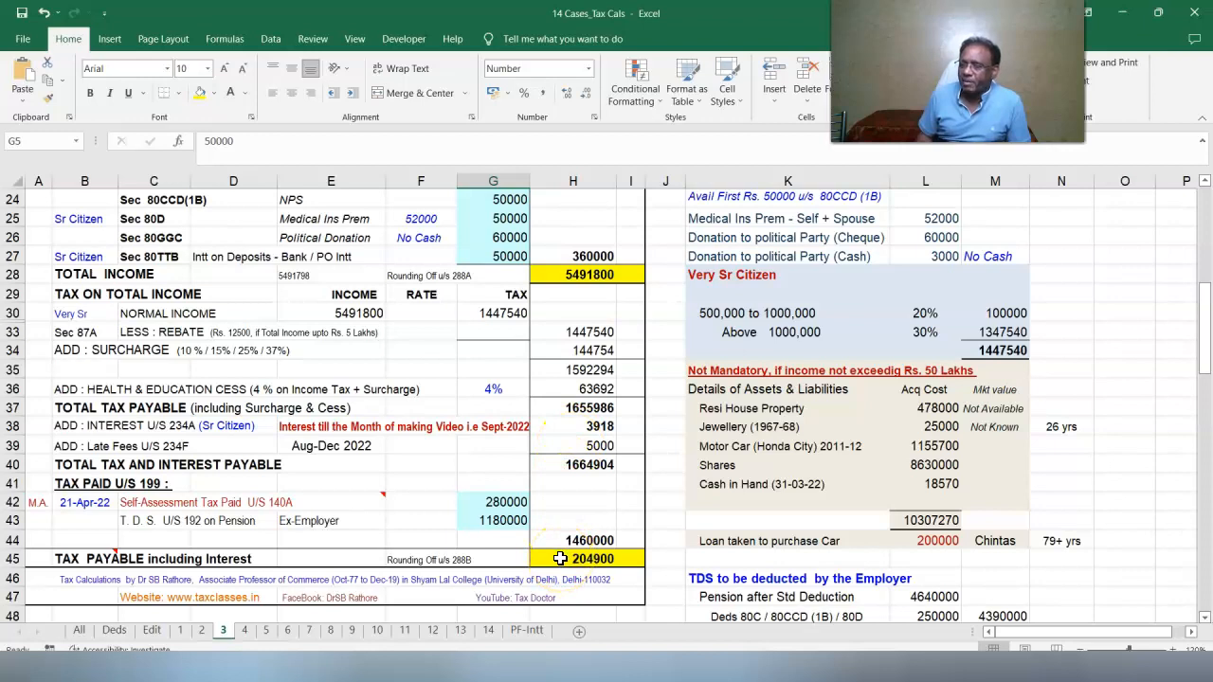
Check the Section 234A total-tax and 1180000 TDS formulas in Excel, then choose Pay Later
scroll(425, 452, "down", 7)
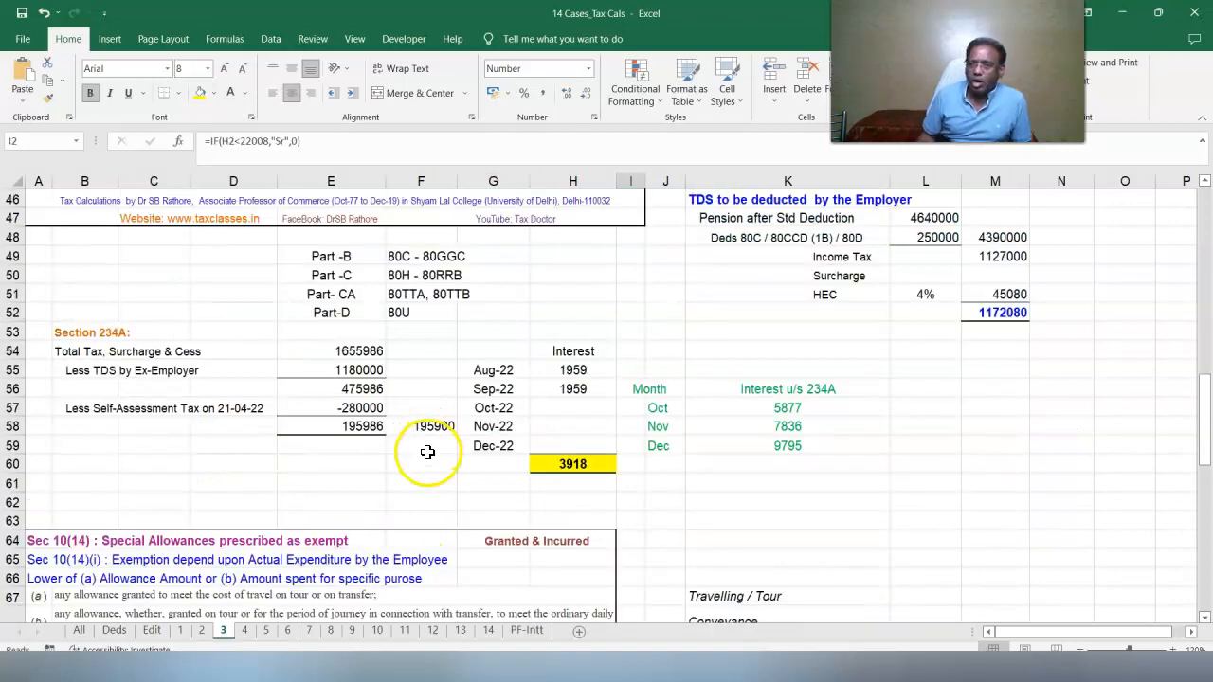
left_click(333, 349)
left_click(326, 370)
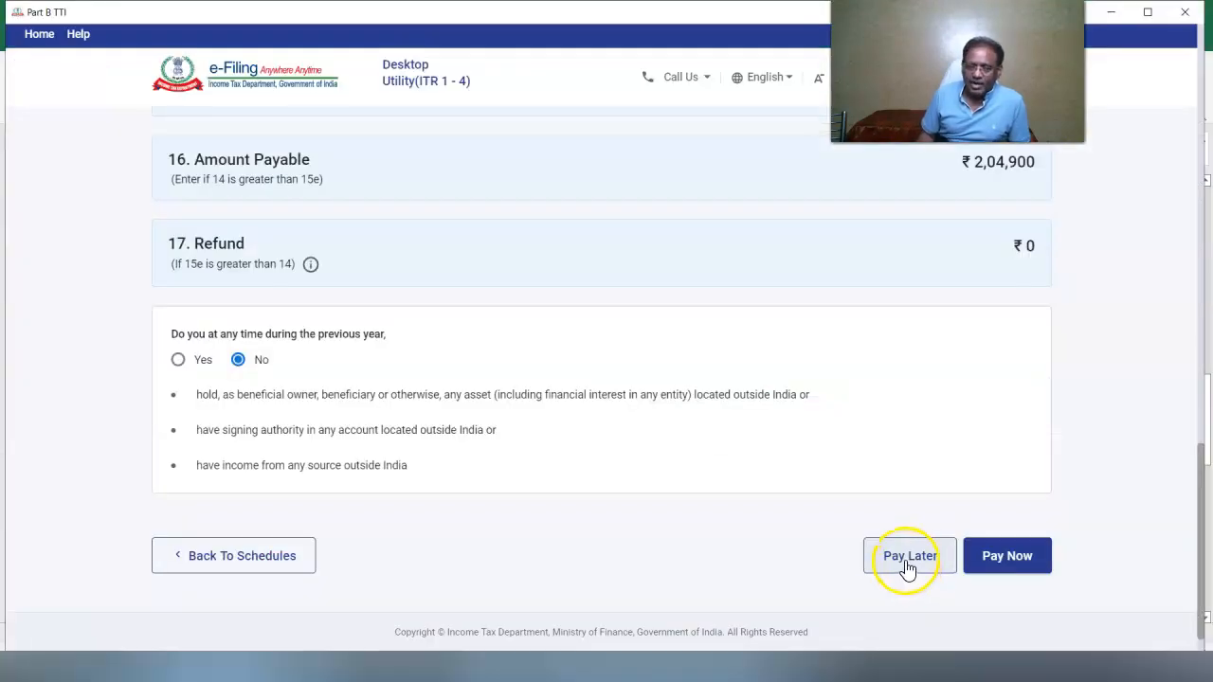
left_click(904, 565)
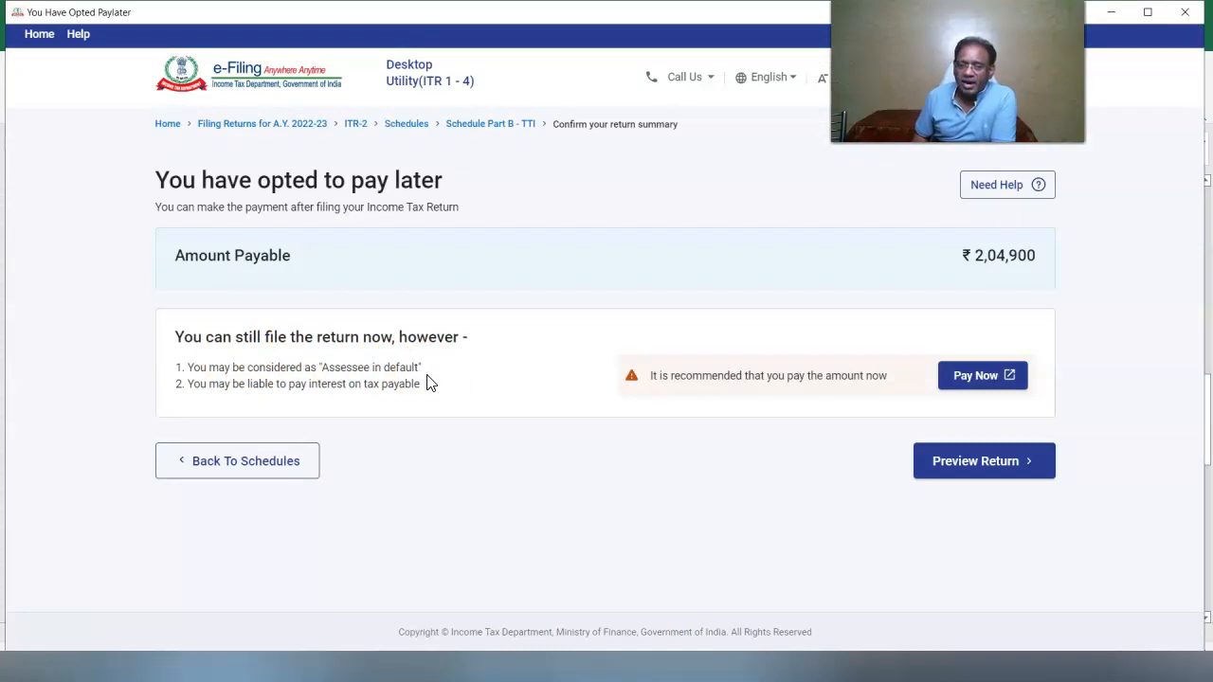
Correct the declarant's surname and set the filing capacity to Self
left_click(969, 465)
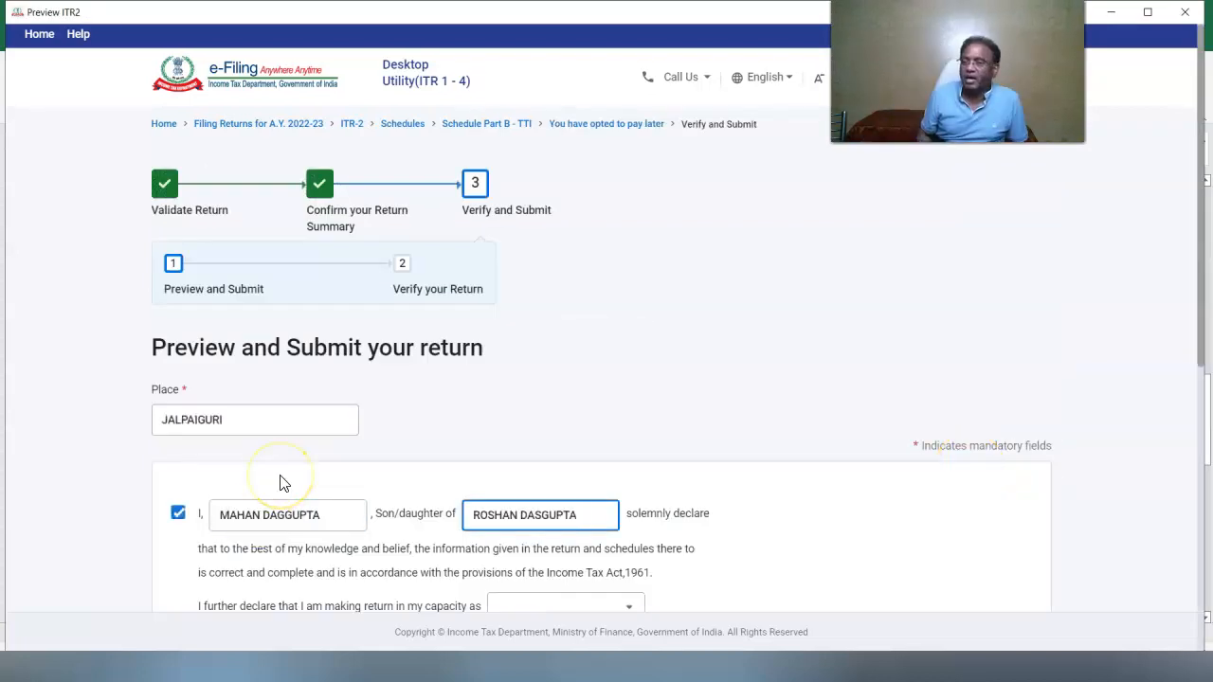
left_click(285, 512)
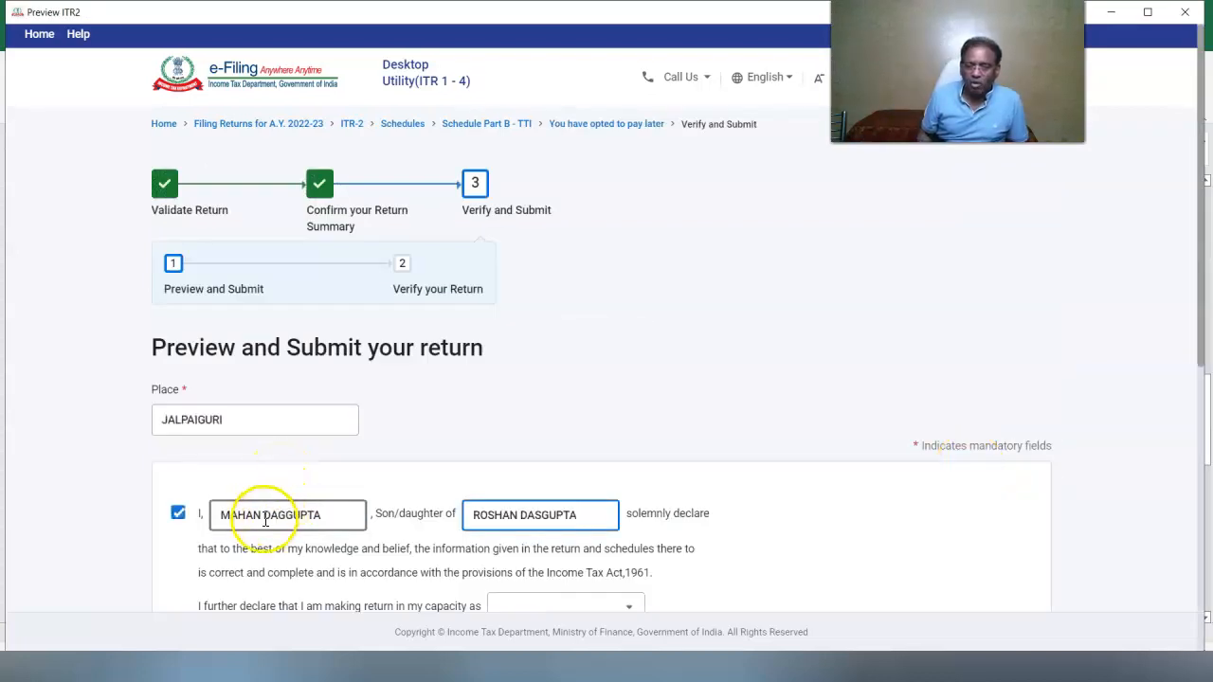
left_click(287, 513)
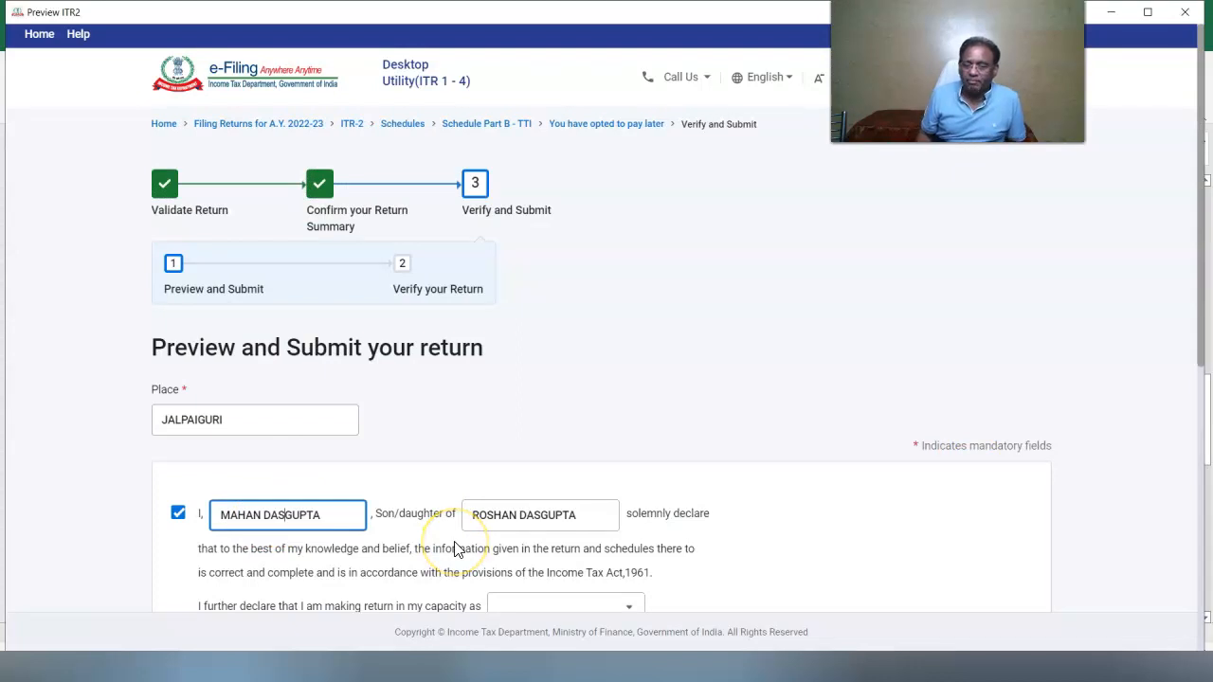
scroll(1191, 407, "down", 2)
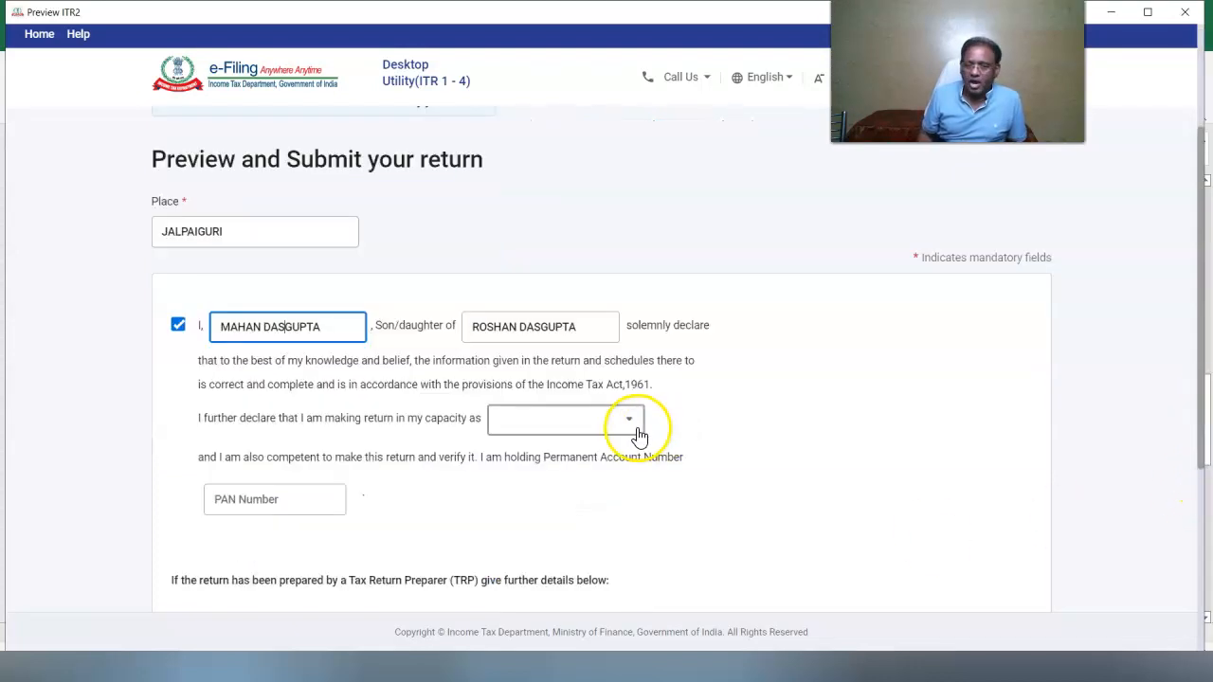
left_click(625, 423)
left_click(550, 483)
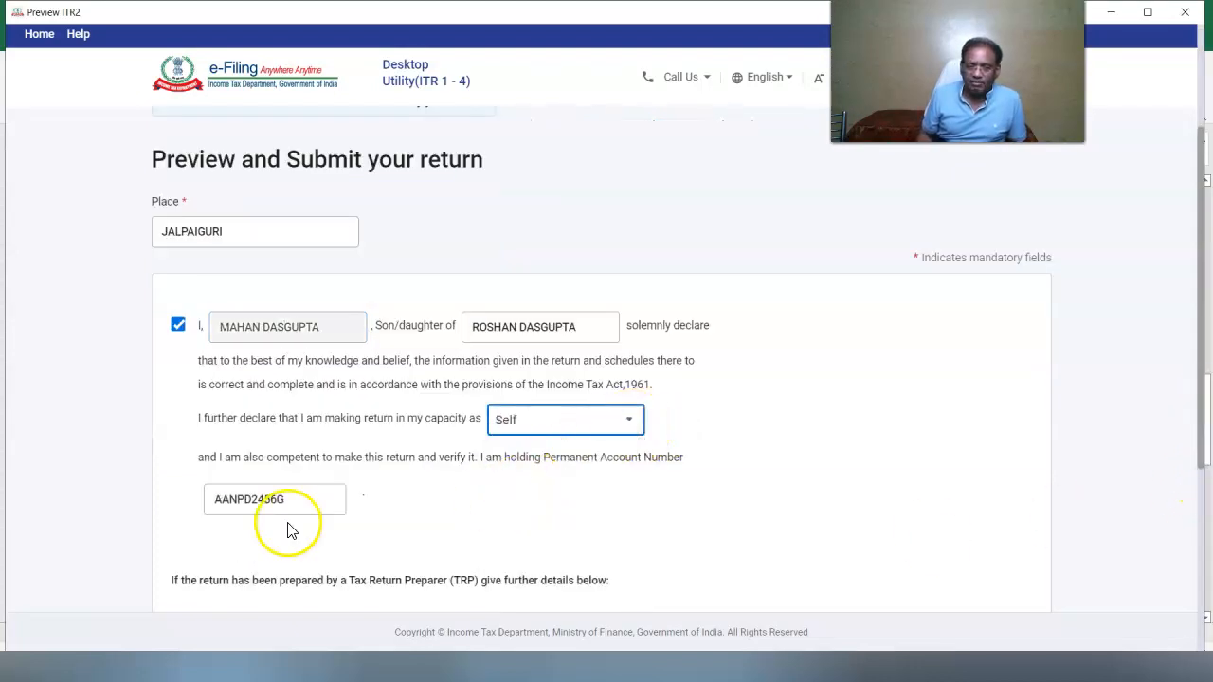
Preview the full return and download it as a PDF
scroll(1193, 464, "down", 4)
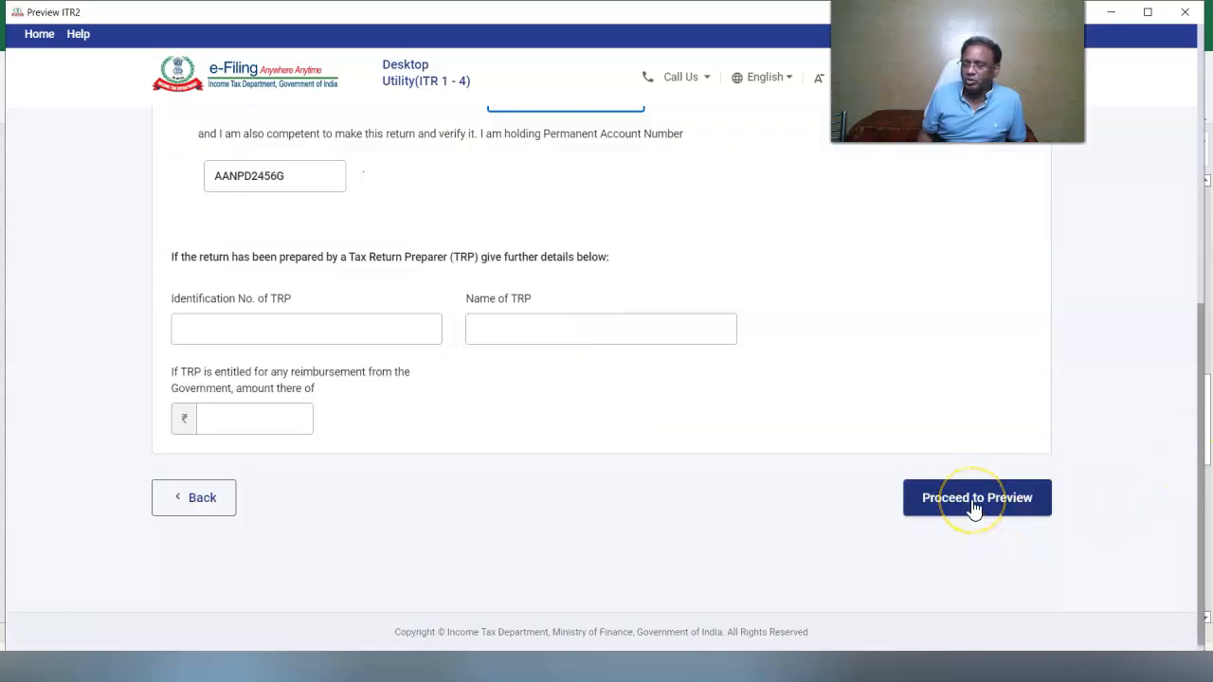
left_click(975, 506)
left_click(905, 181)
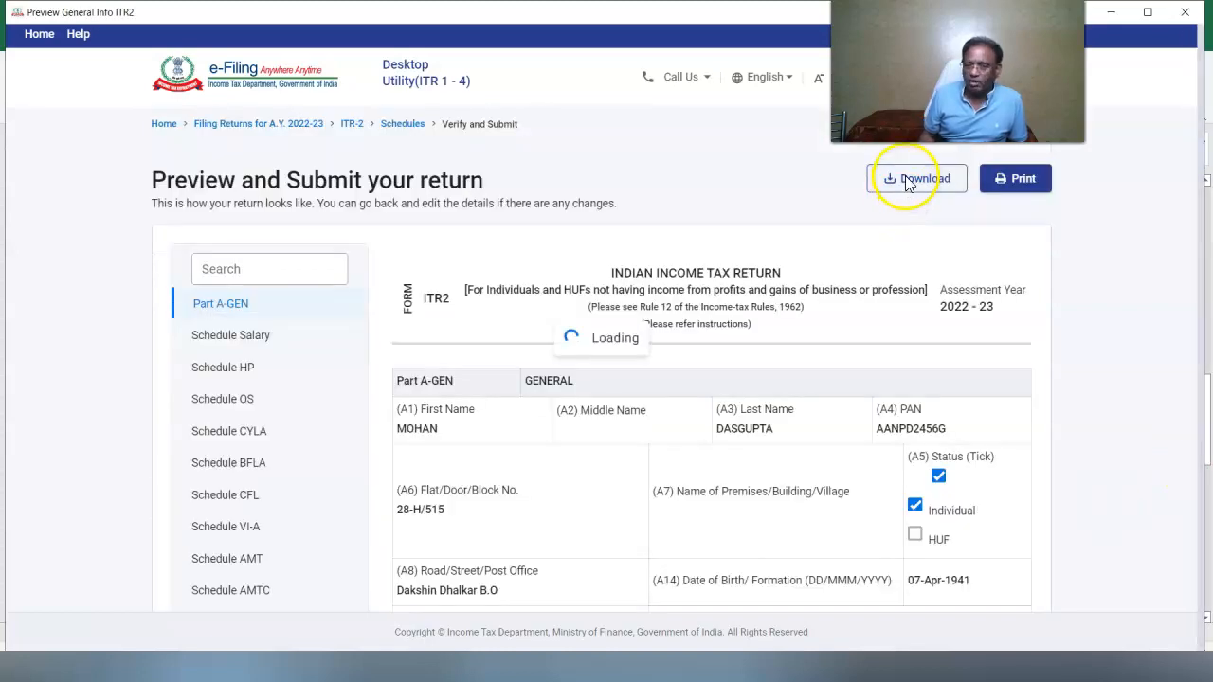
left_click(1149, 604)
Validate the return without errors and download the ITR-2 JSON
scroll(1042, 568, "down", 15)
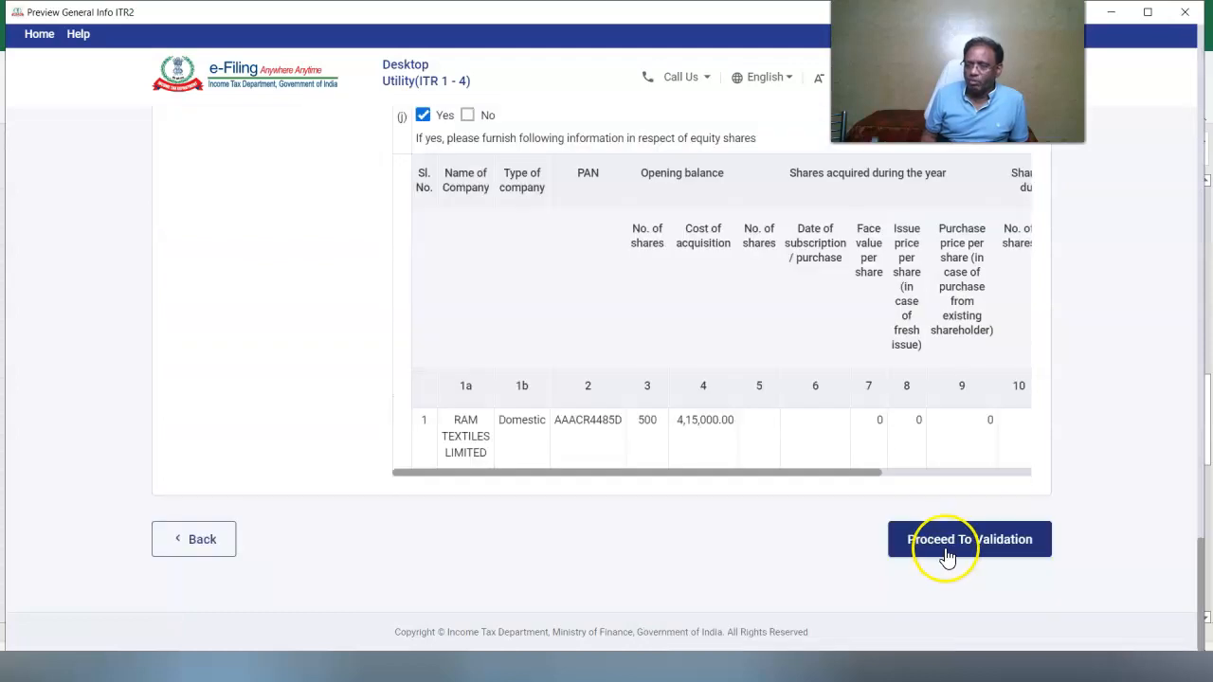
left_click(945, 557)
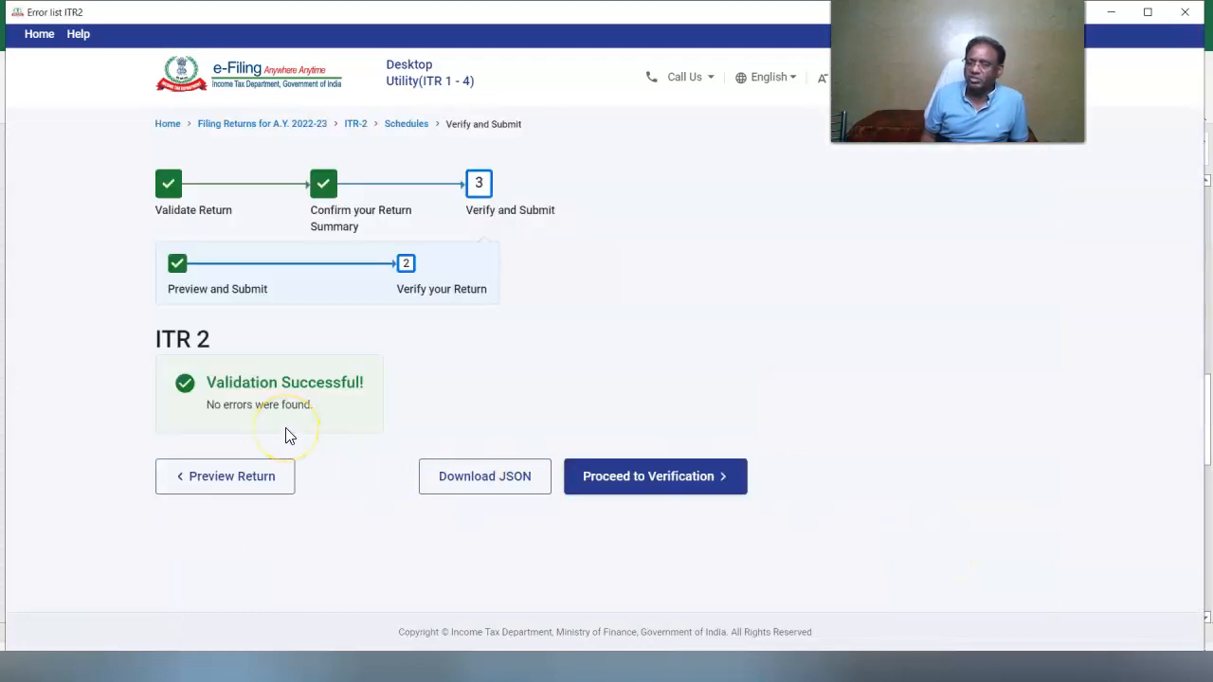
left_click(601, 483)
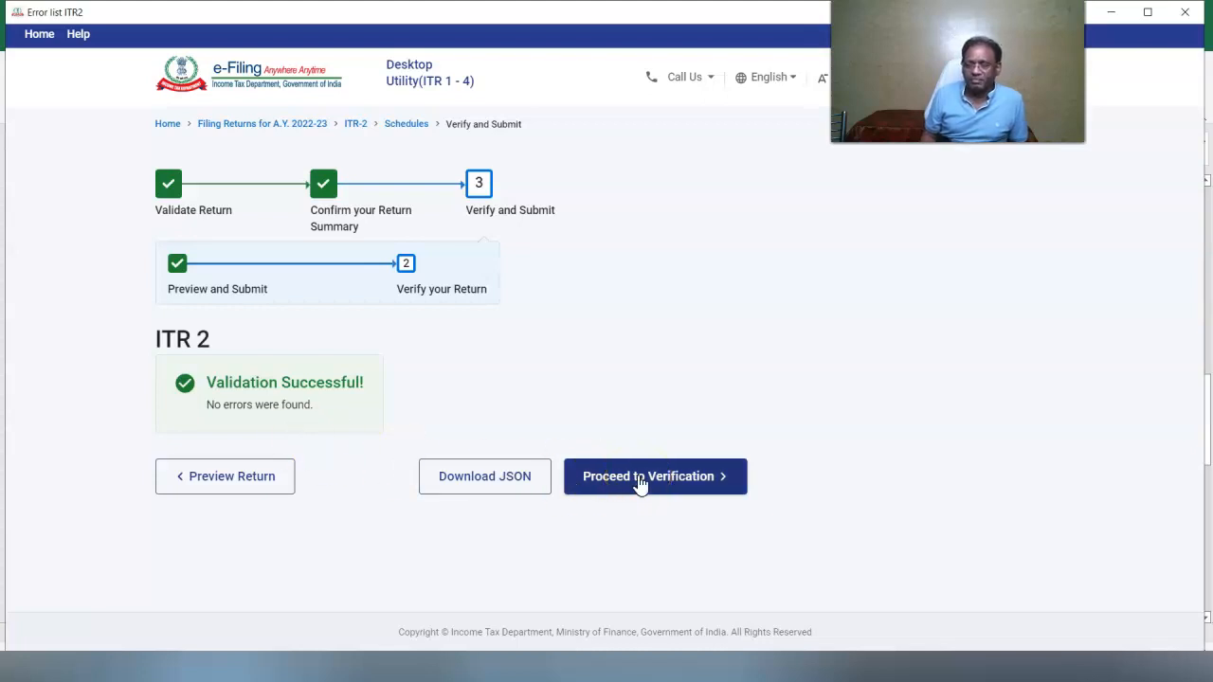
left_click(483, 483)
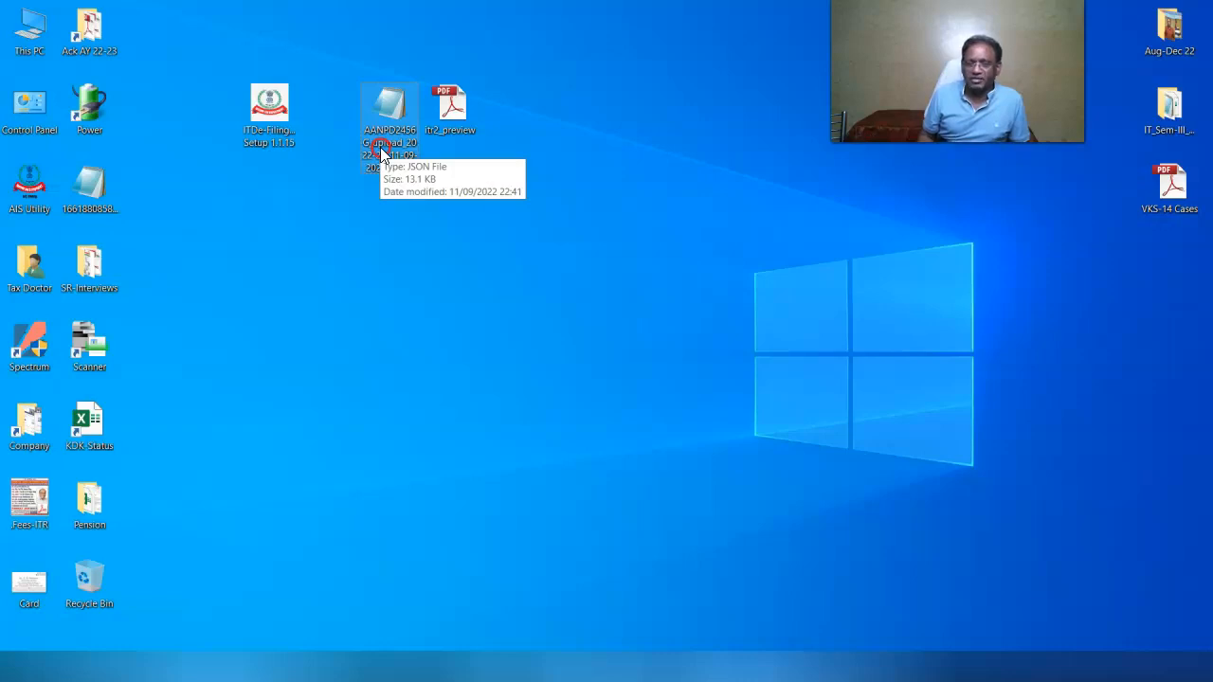
Open the exported upload JSON file in Notepad
right_click(382, 151)
left_click(392, 159)
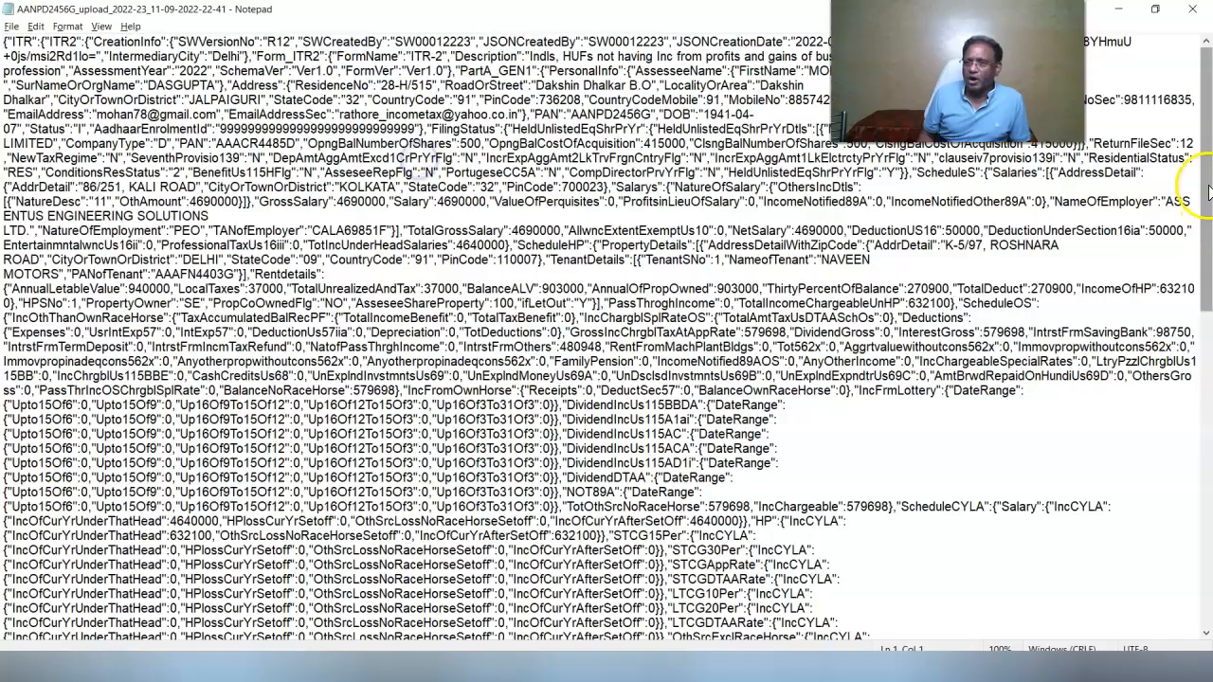
left_click_drag(1206, 193, 1207, 78)
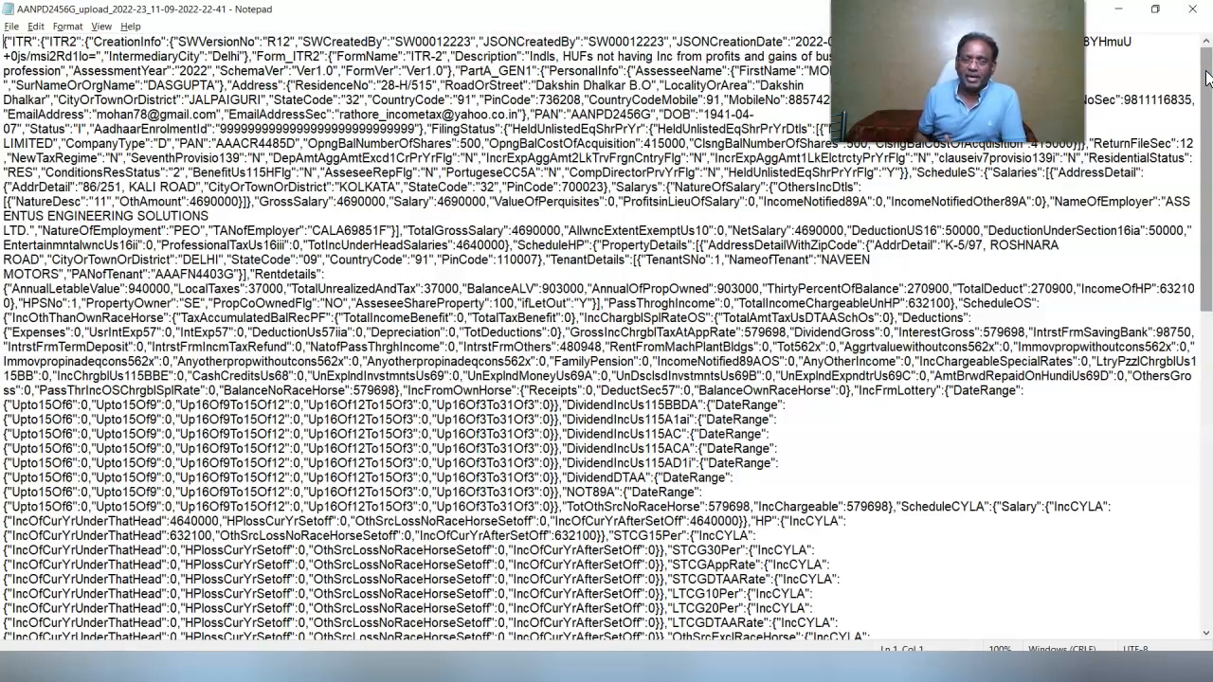
Search the JSON for the interest 98750, then the vehicle cost 1155700
left_click(35, 26)
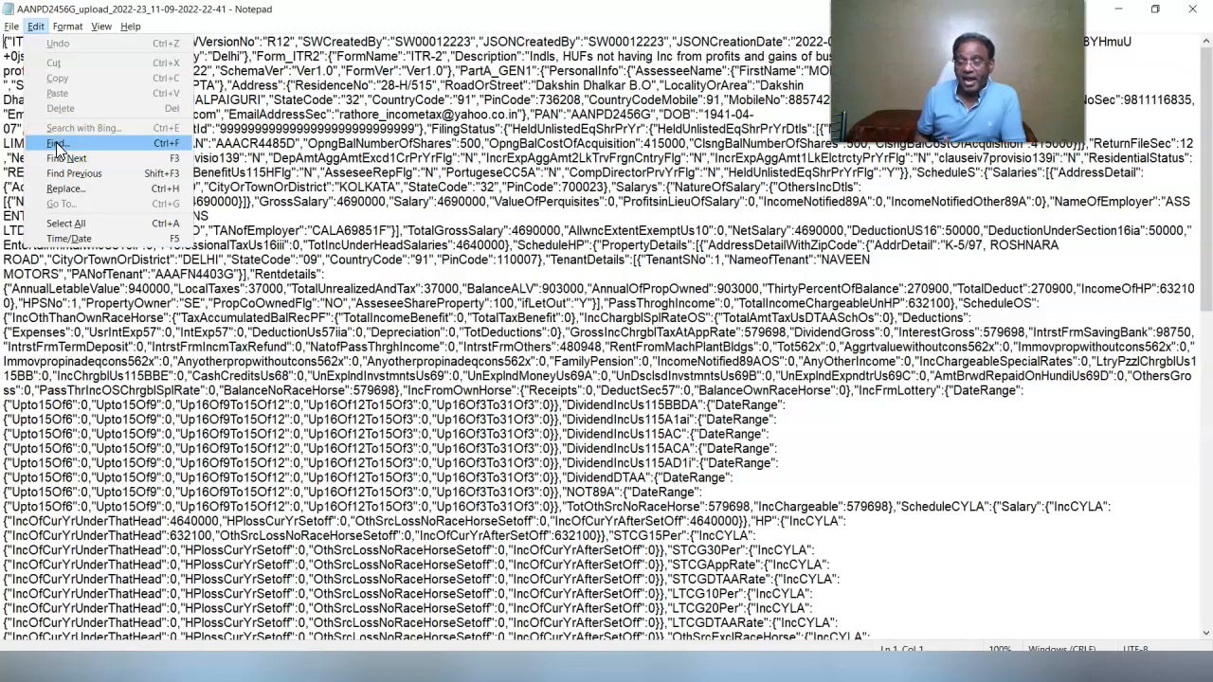
left_click(56, 146)
type("98750")
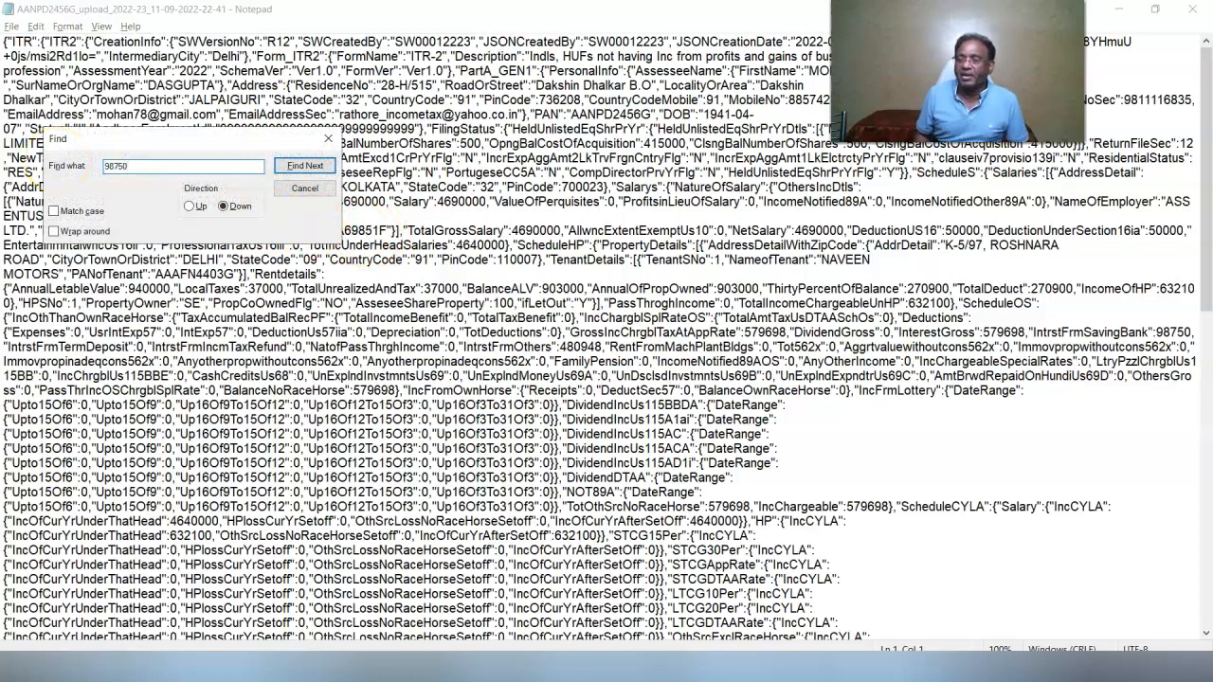
left_click(305, 169)
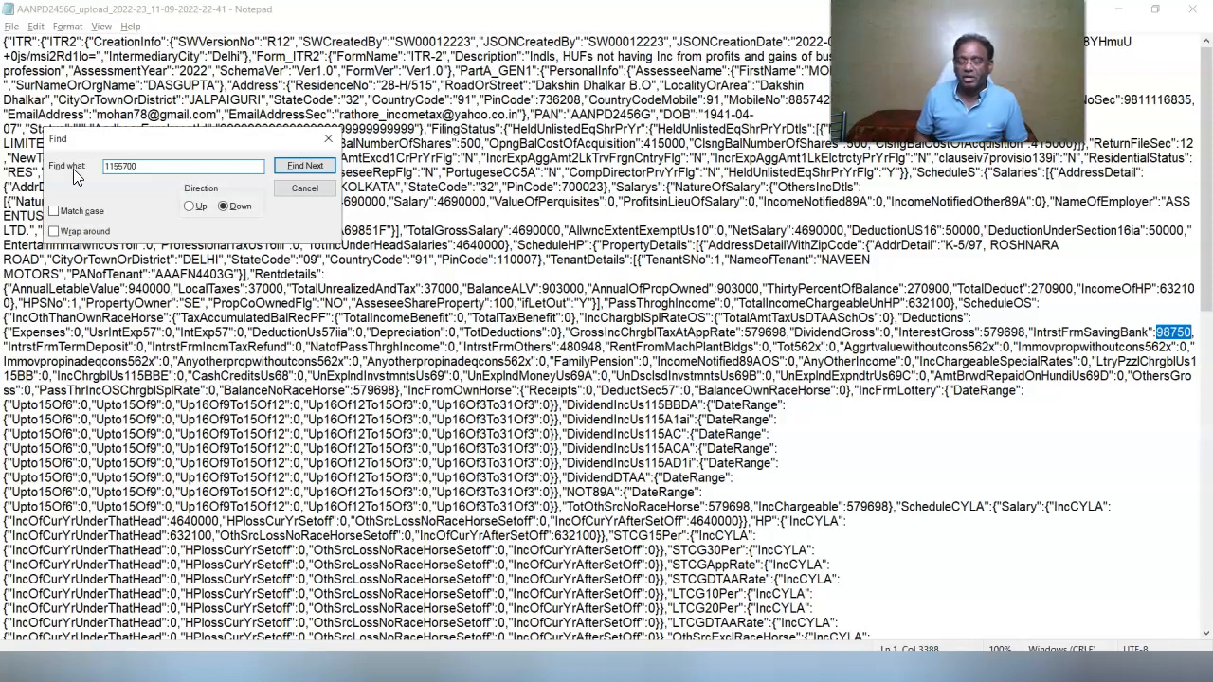
left_click(304, 166)
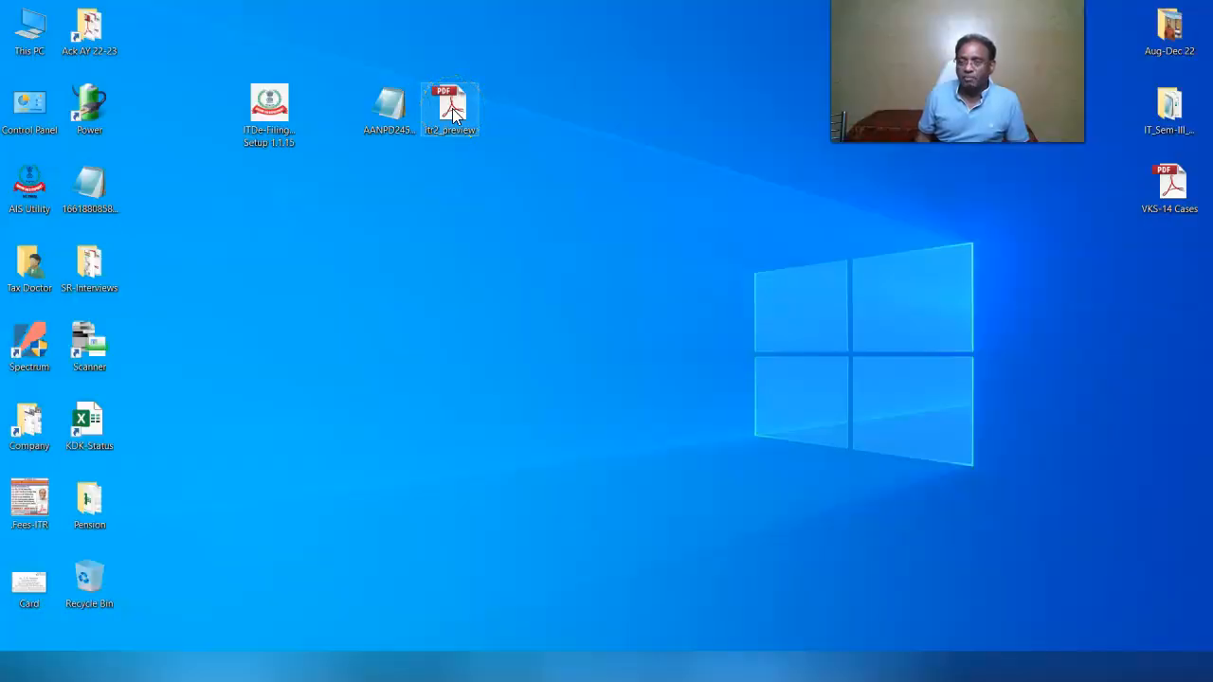
Open itr2_preview in Adobe Acrobat and find 98,750 in Schedule OS and 11,55,700 in Schedule AL
right_click(452, 108)
left_click(488, 122)
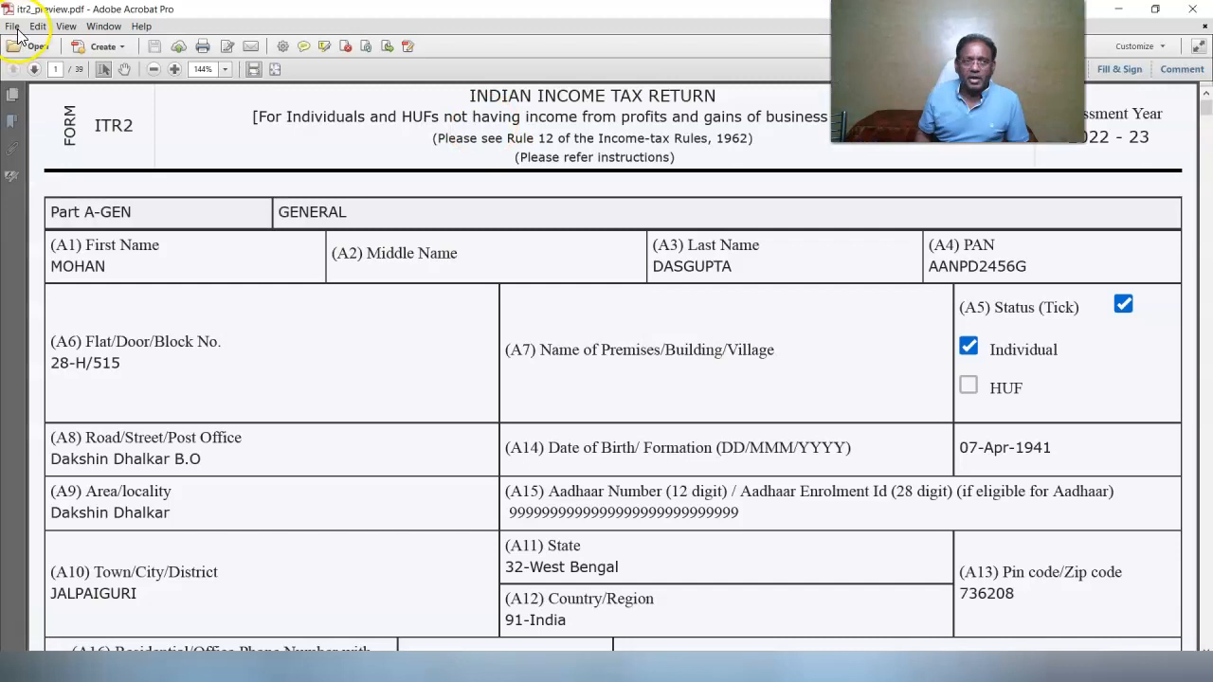
key("ctrl+f")
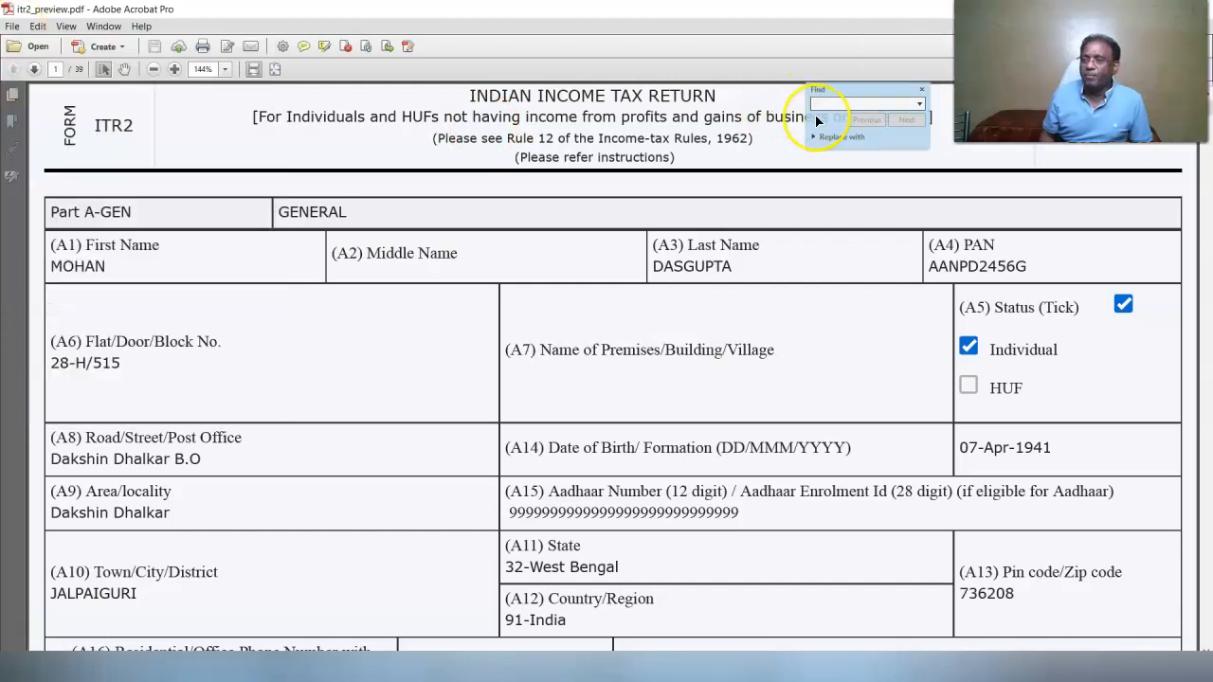
type("98")
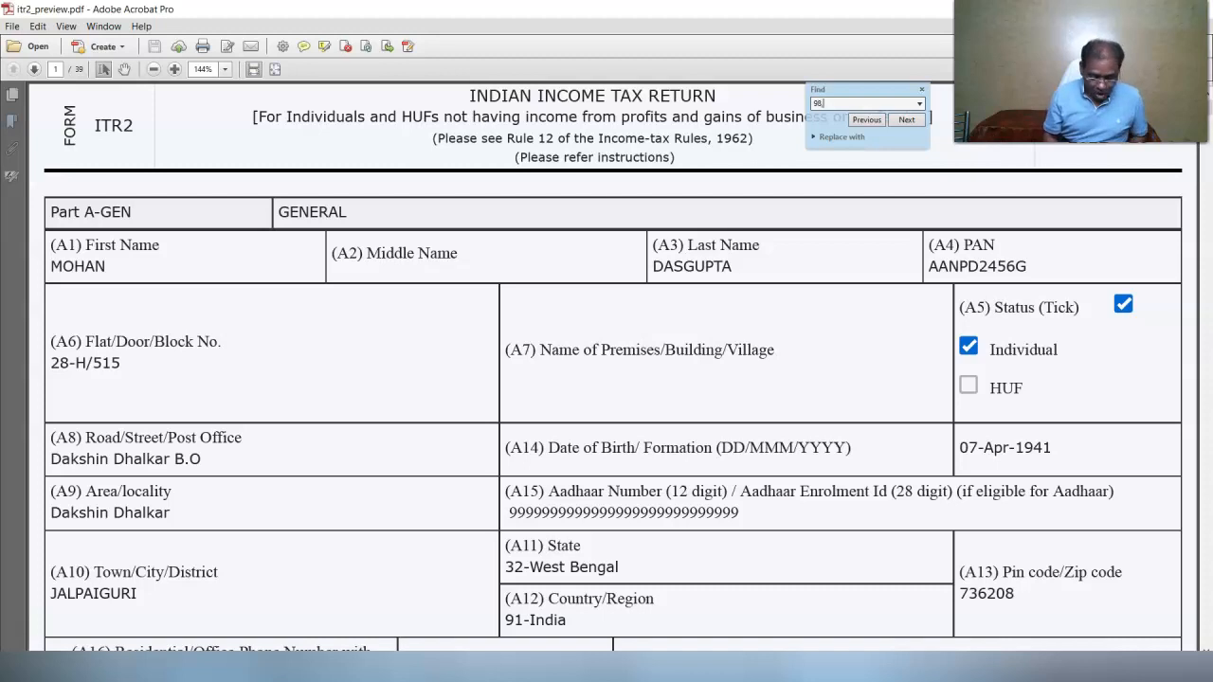
key("Return")
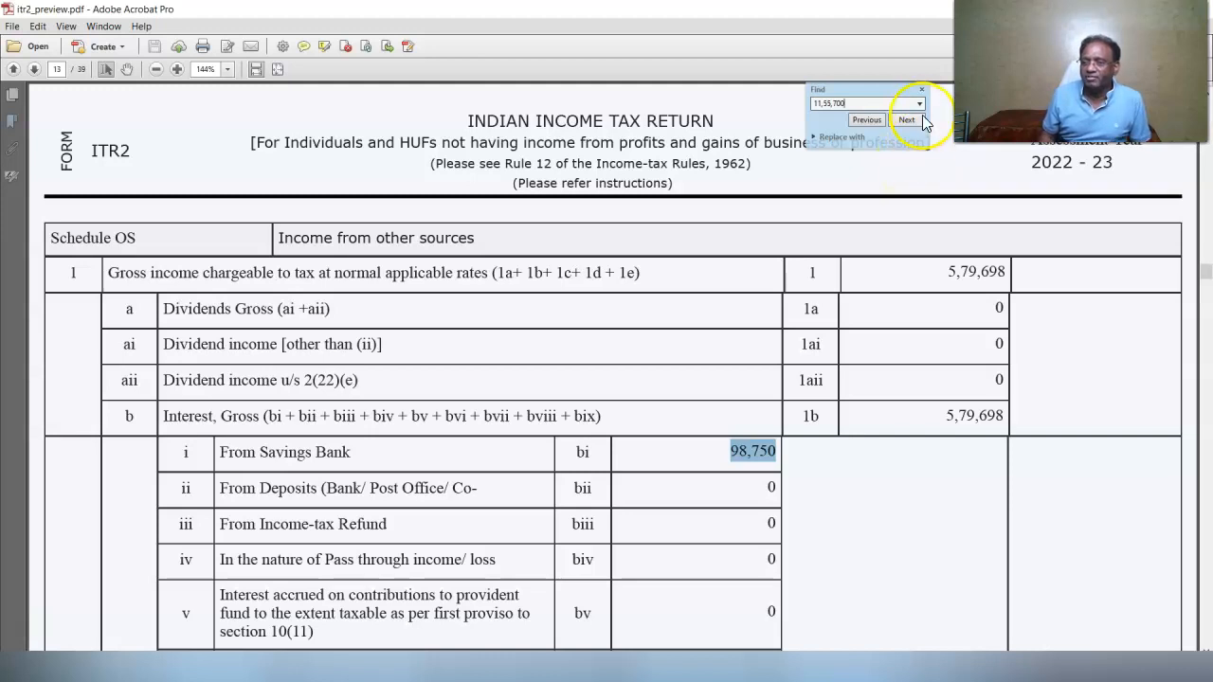
left_click(919, 119)
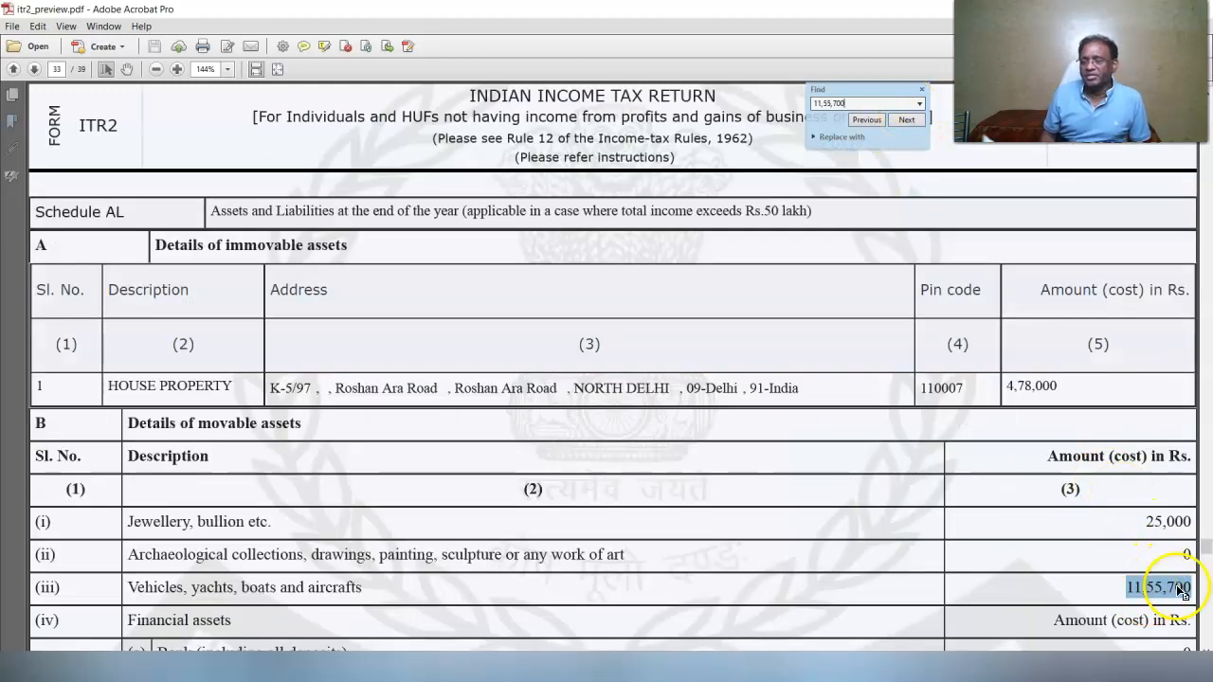